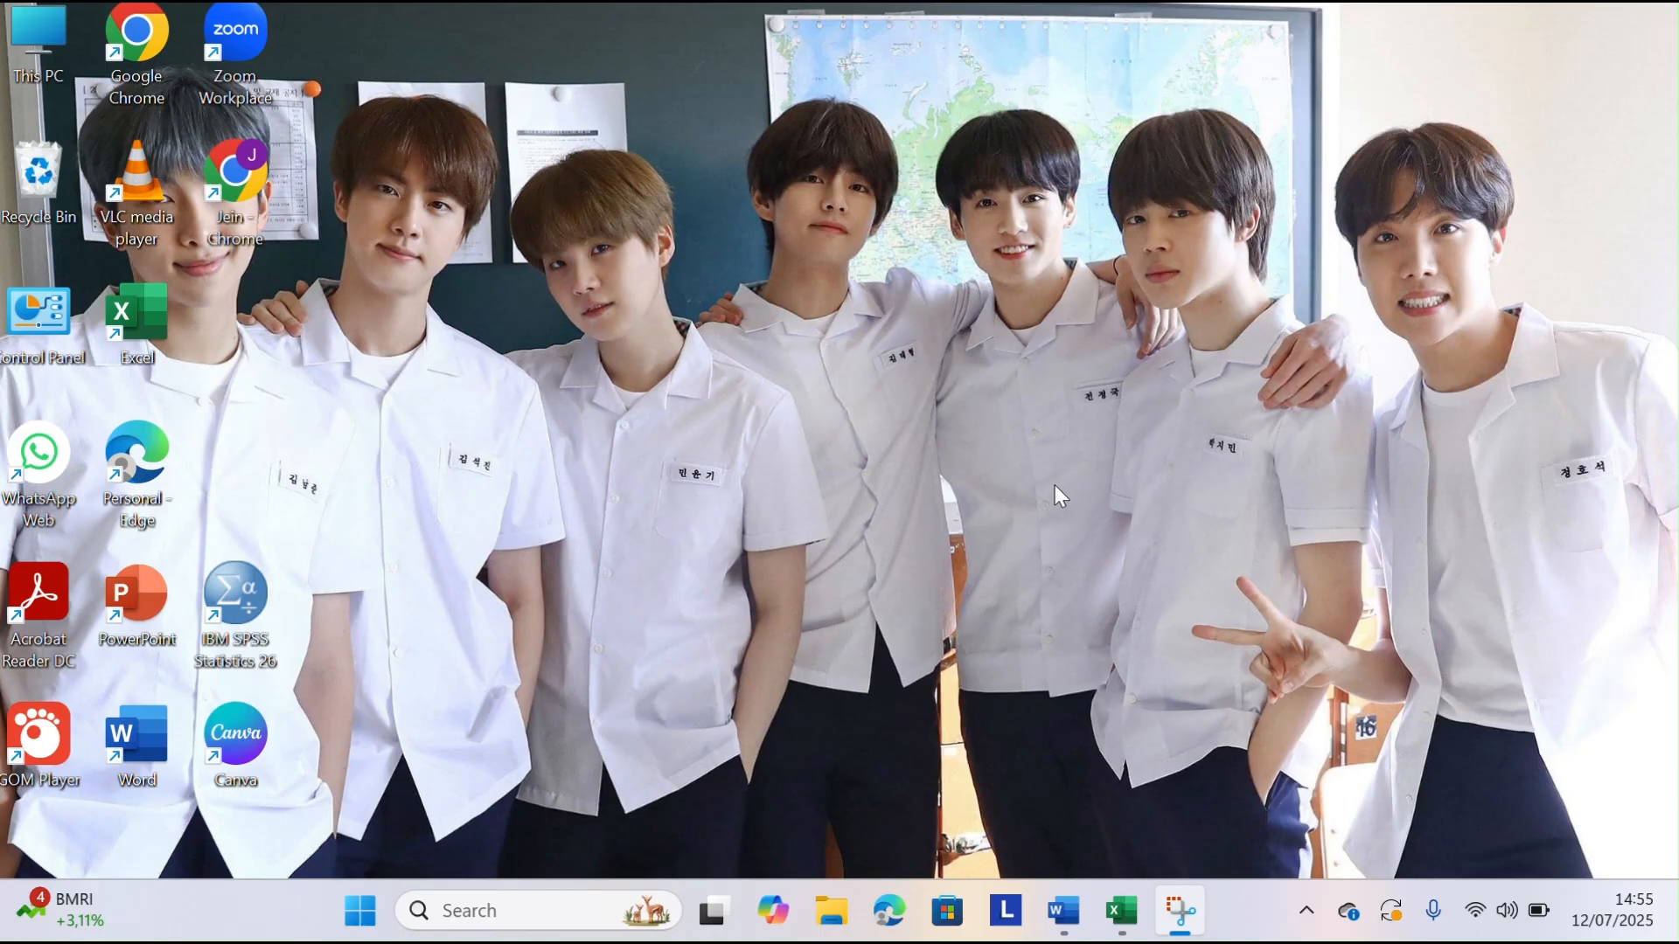
Switch to Word and review the correlation report outline, including its research question, hypotheses and test headings
left_click(1063, 910)
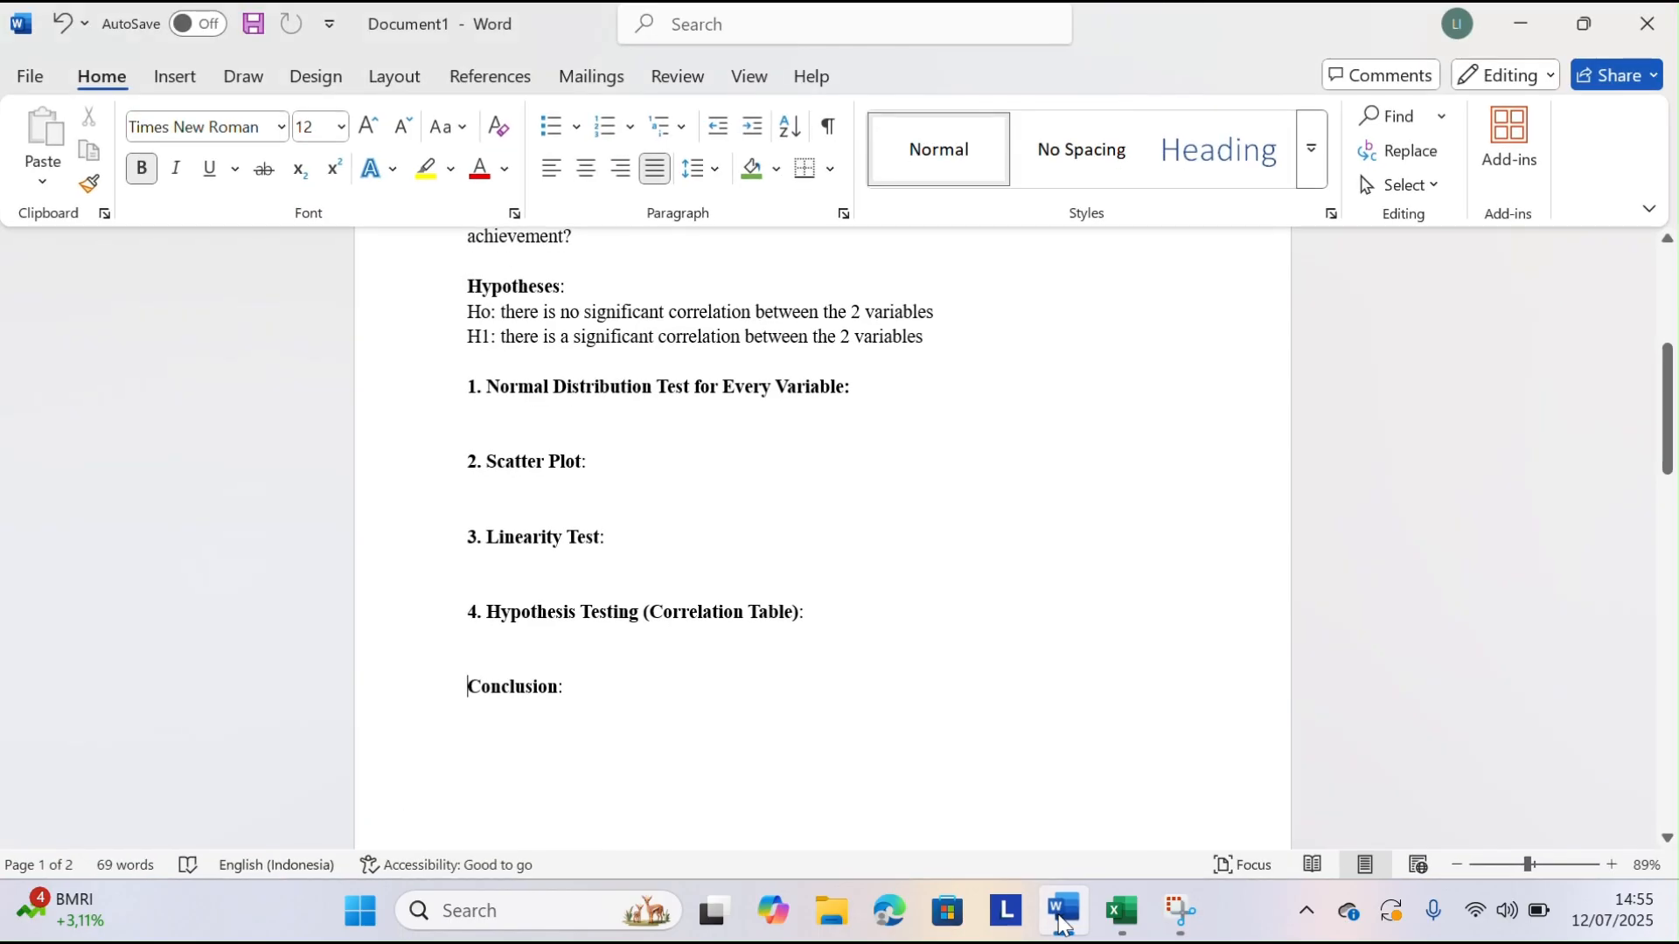
scroll(492, 350, "up", 7)
scroll(495, 350, "down", 5)
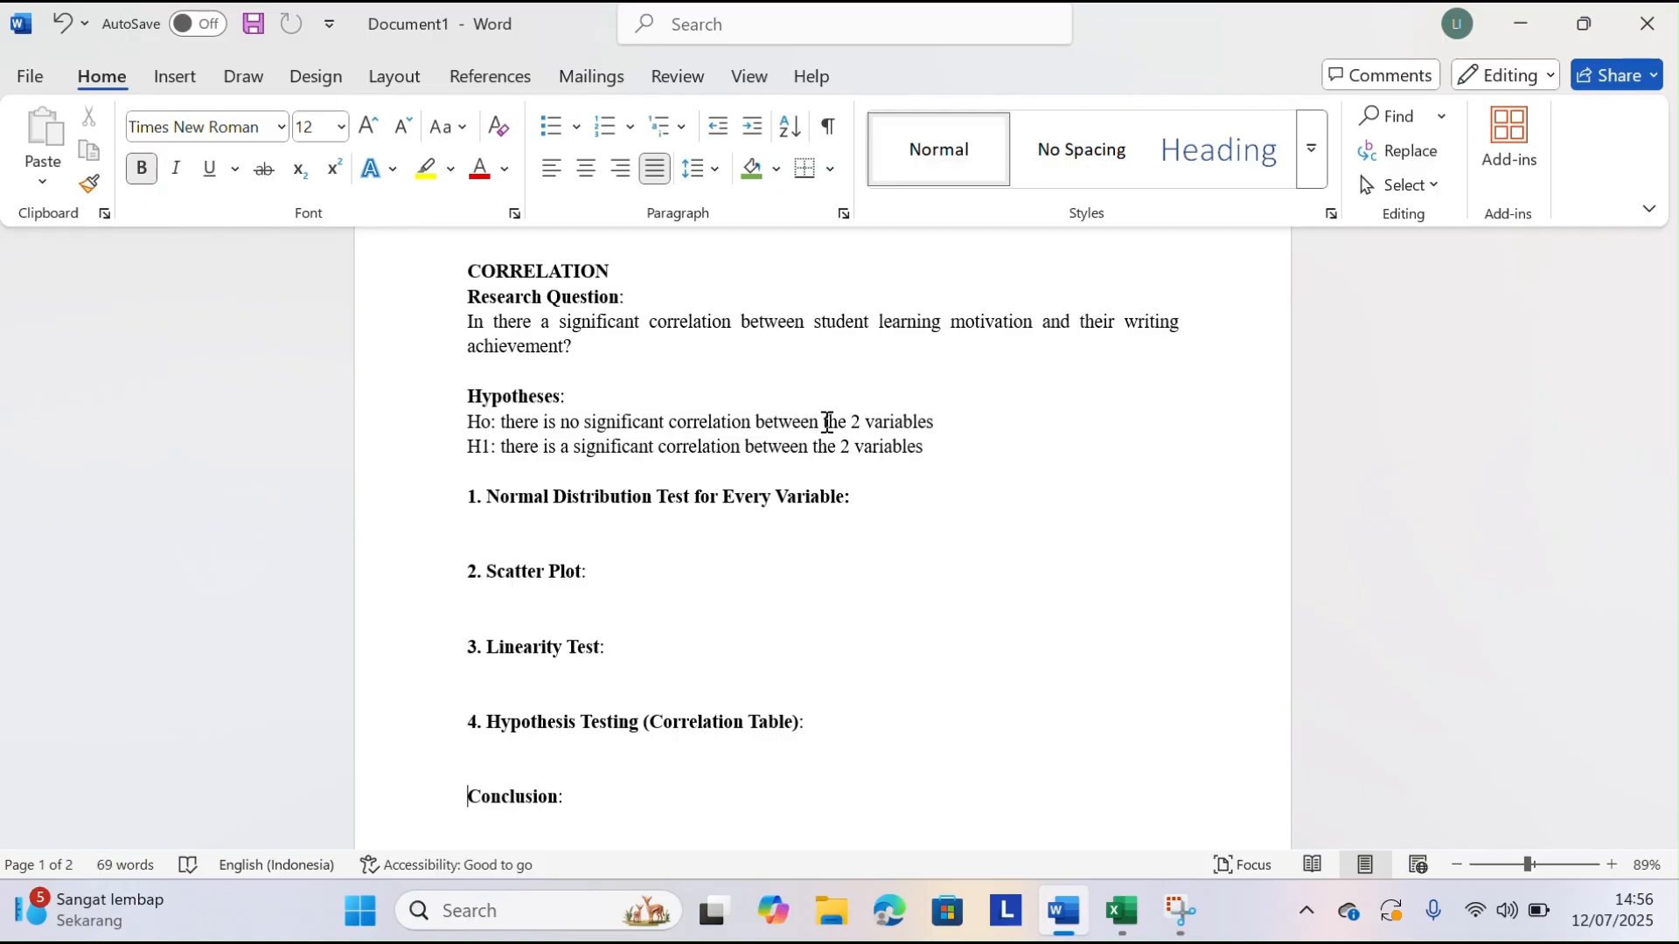
scroll(686, 460, "down", 1)
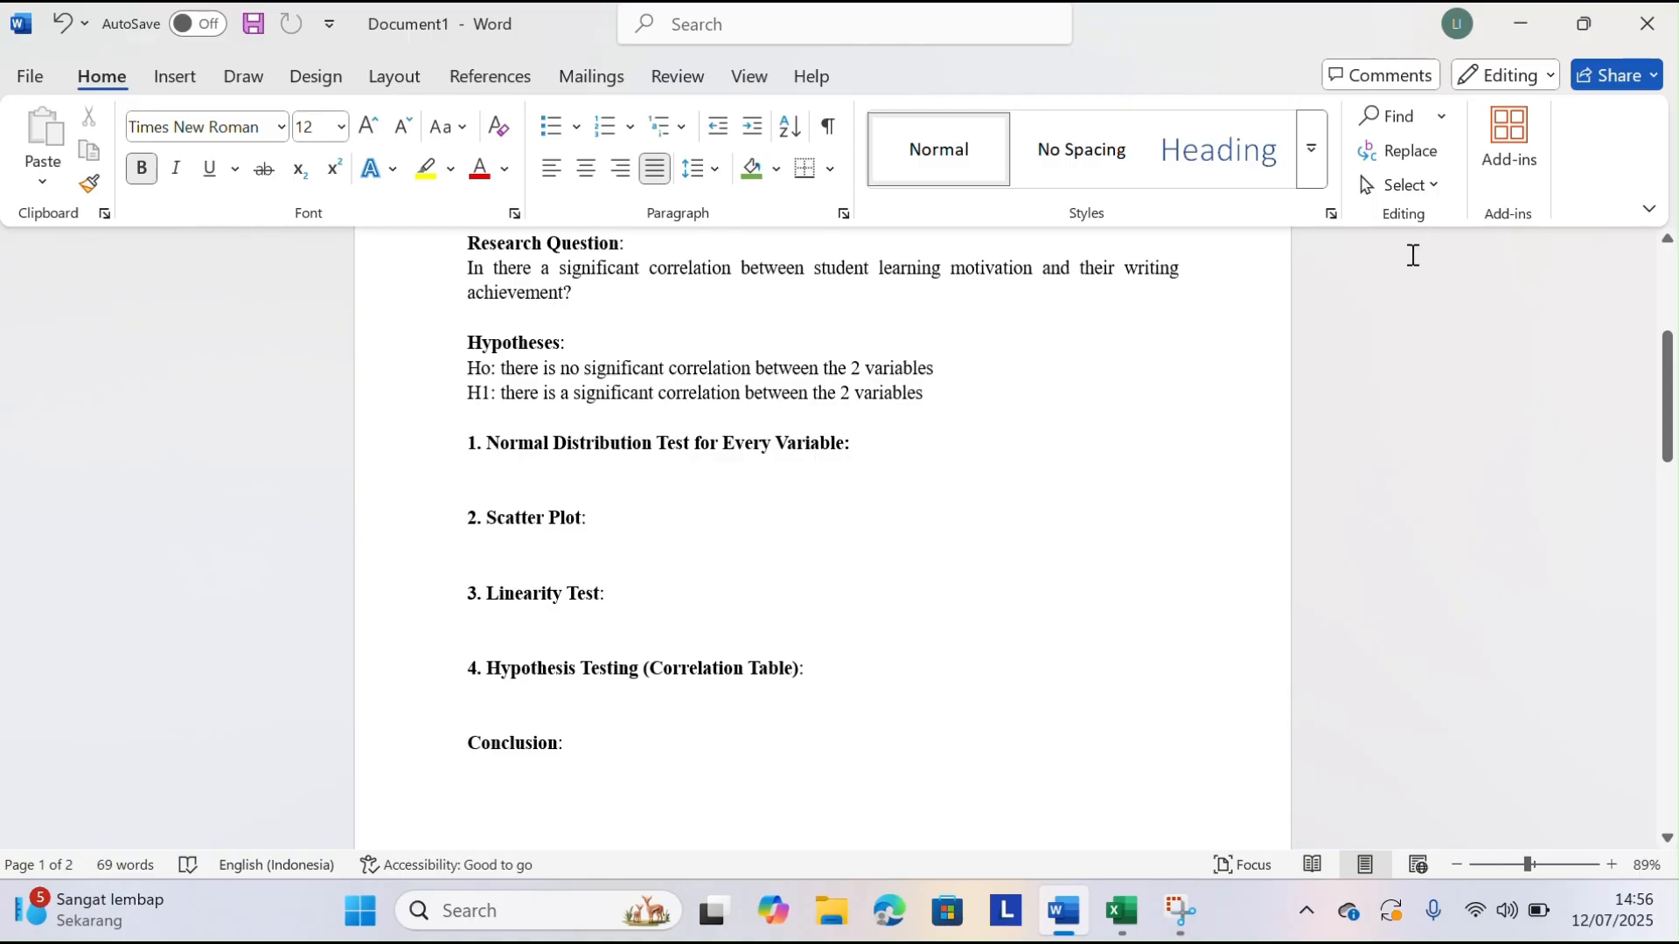
left_click(1522, 37)
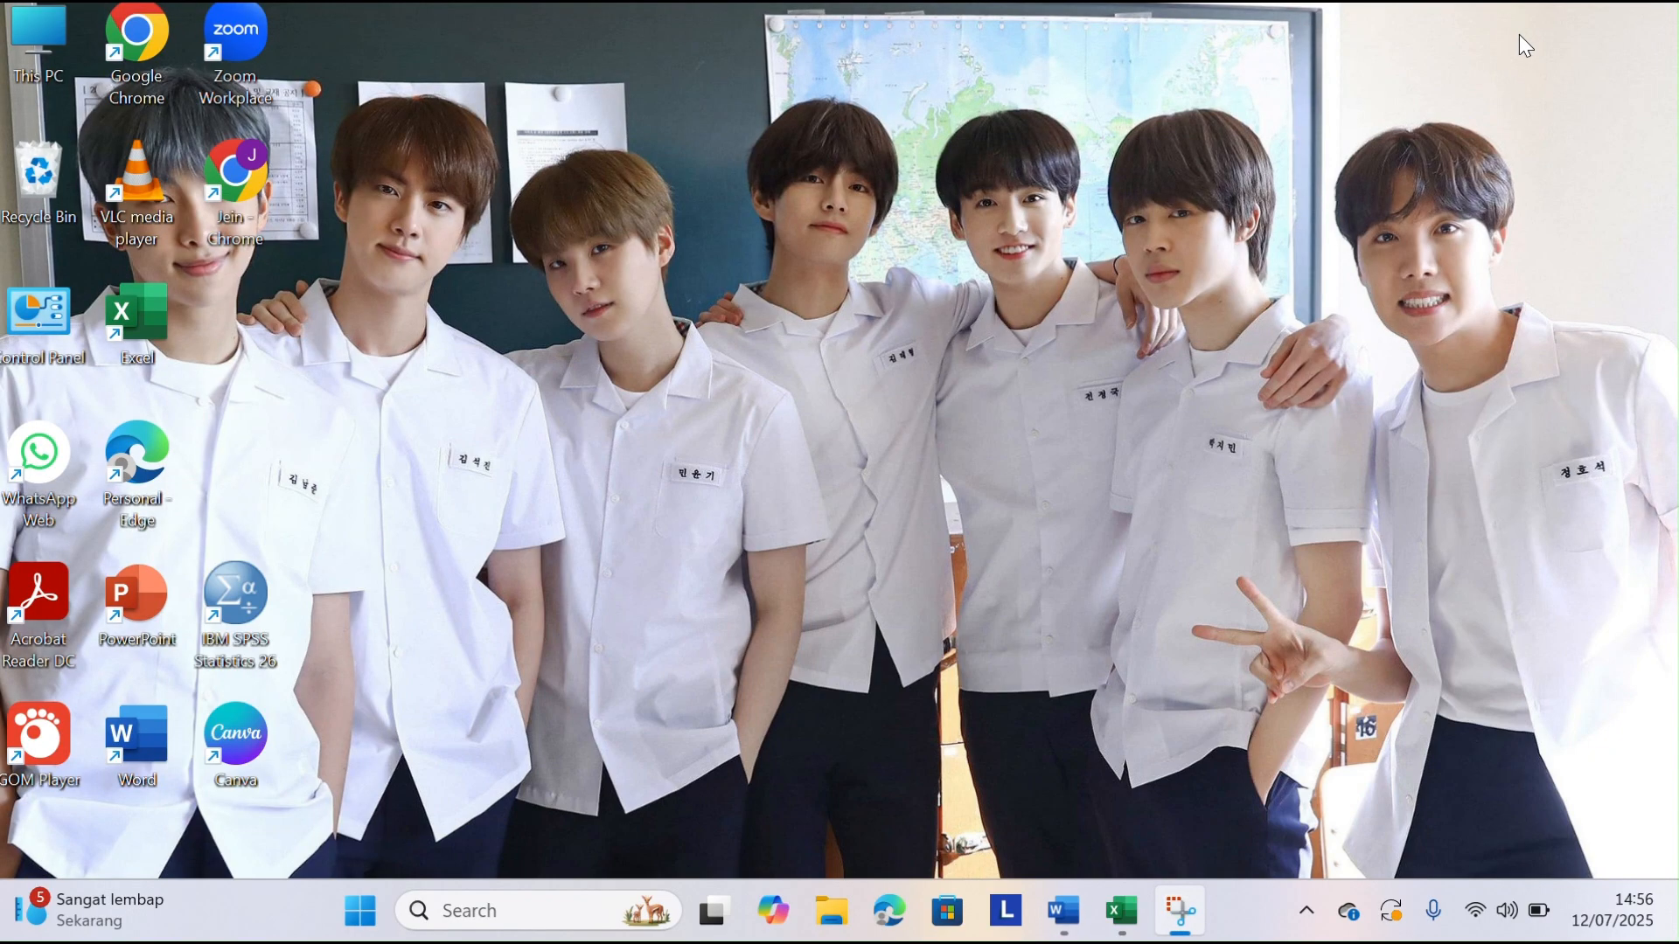
Switch to the Excel workbook tugas and copy all Writing Achievement scores below the header, A2 to A125
left_click(1128, 902)
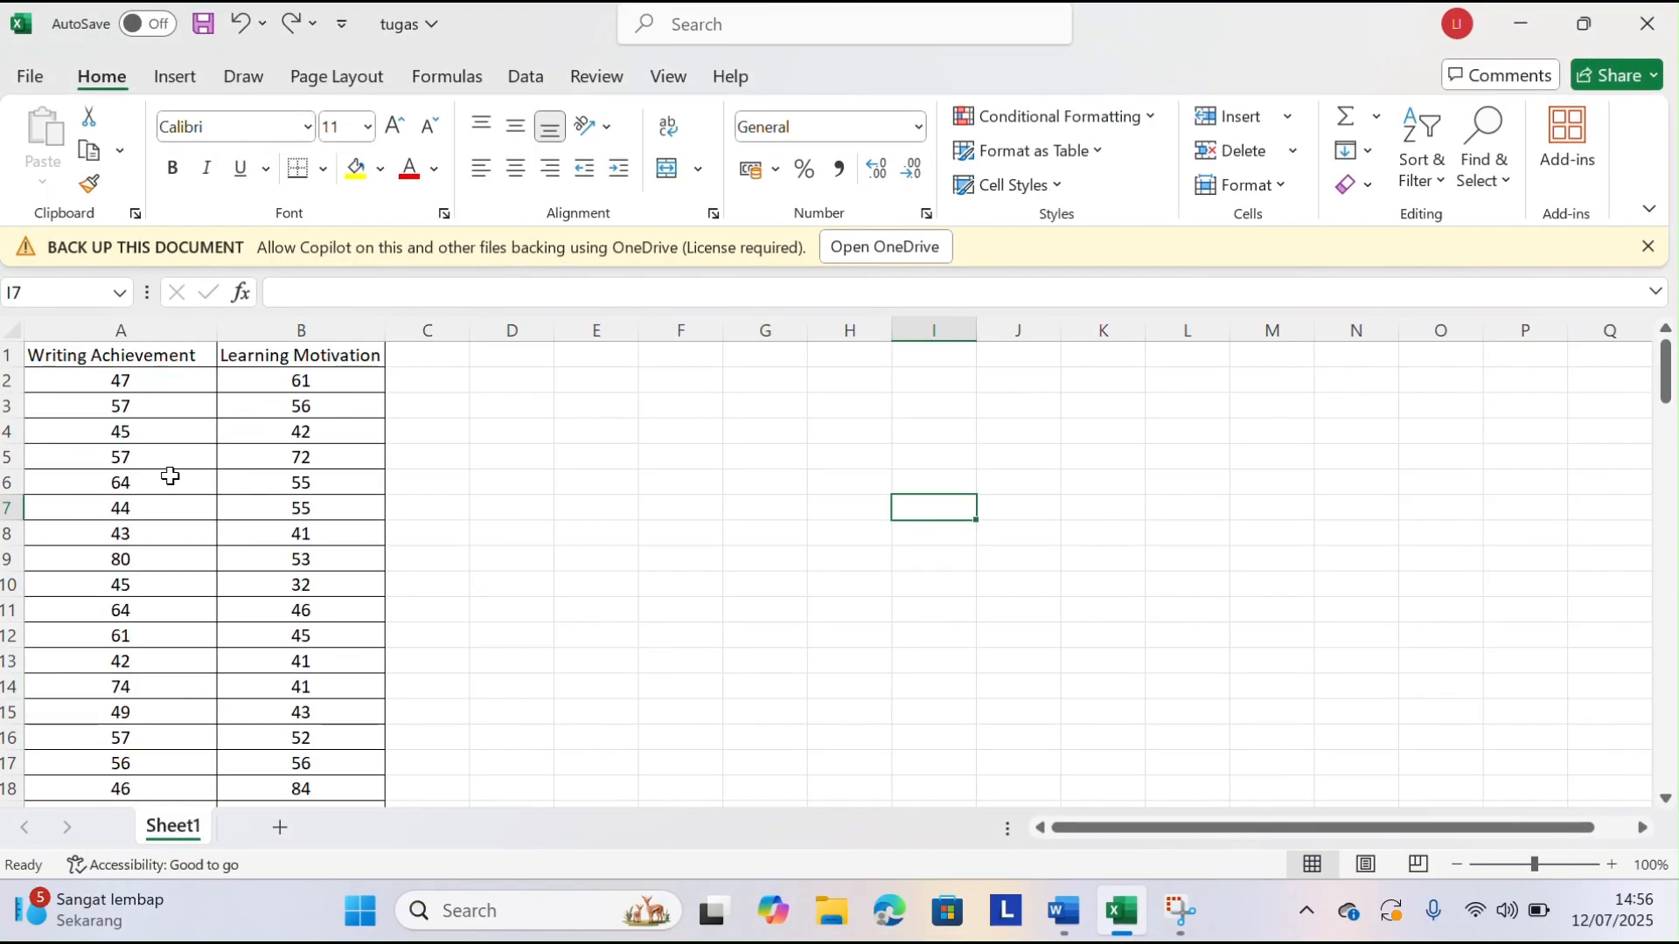
left_click(67, 381)
left_click_drag(123, 379, 82, 762)
key("ctrl+c")
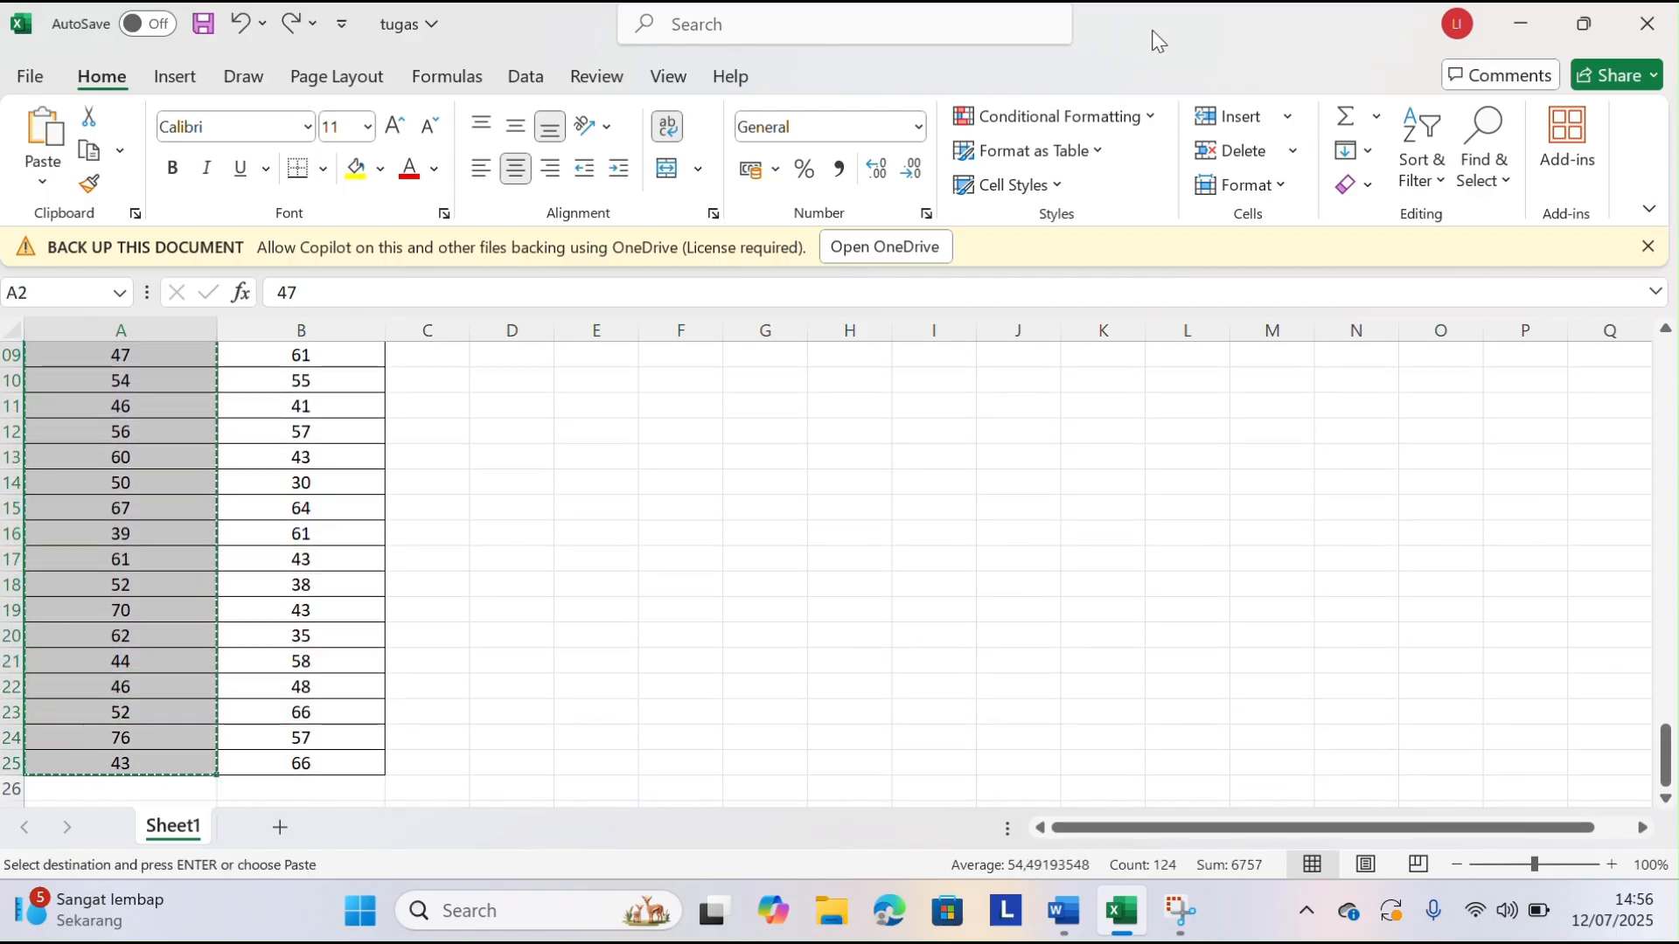
Switch to SPSS, dismiss the welcome dialog and paste the Writing Achievement scores into the first data column from row 1
left_click(1508, 22)
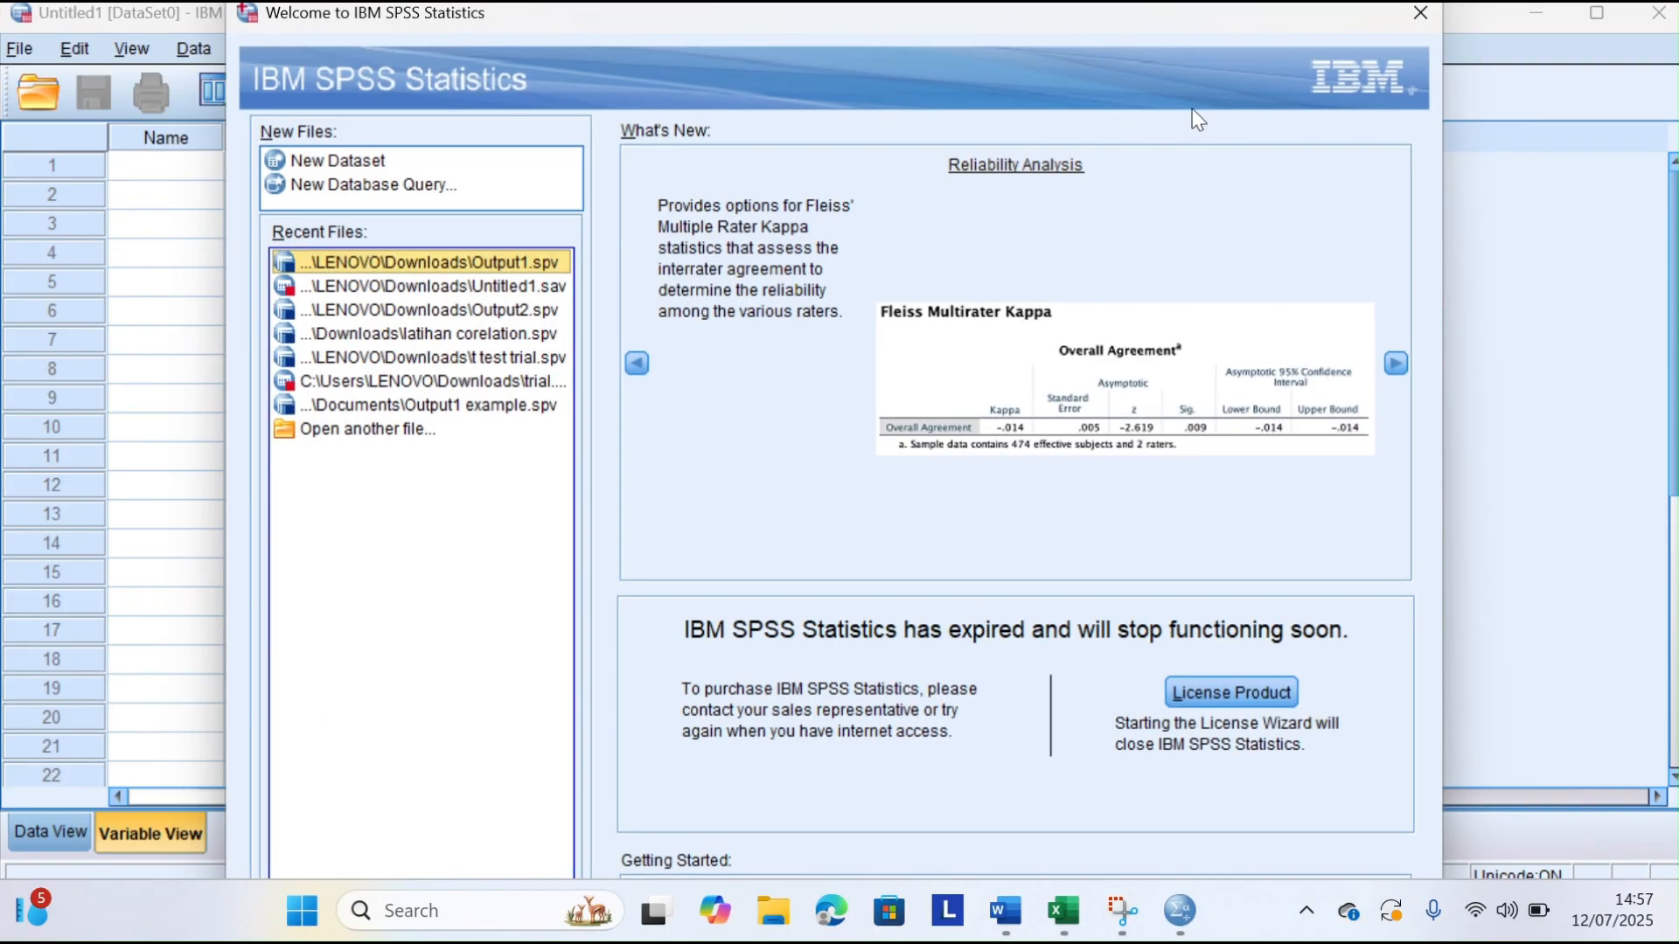
left_click(1420, 12)
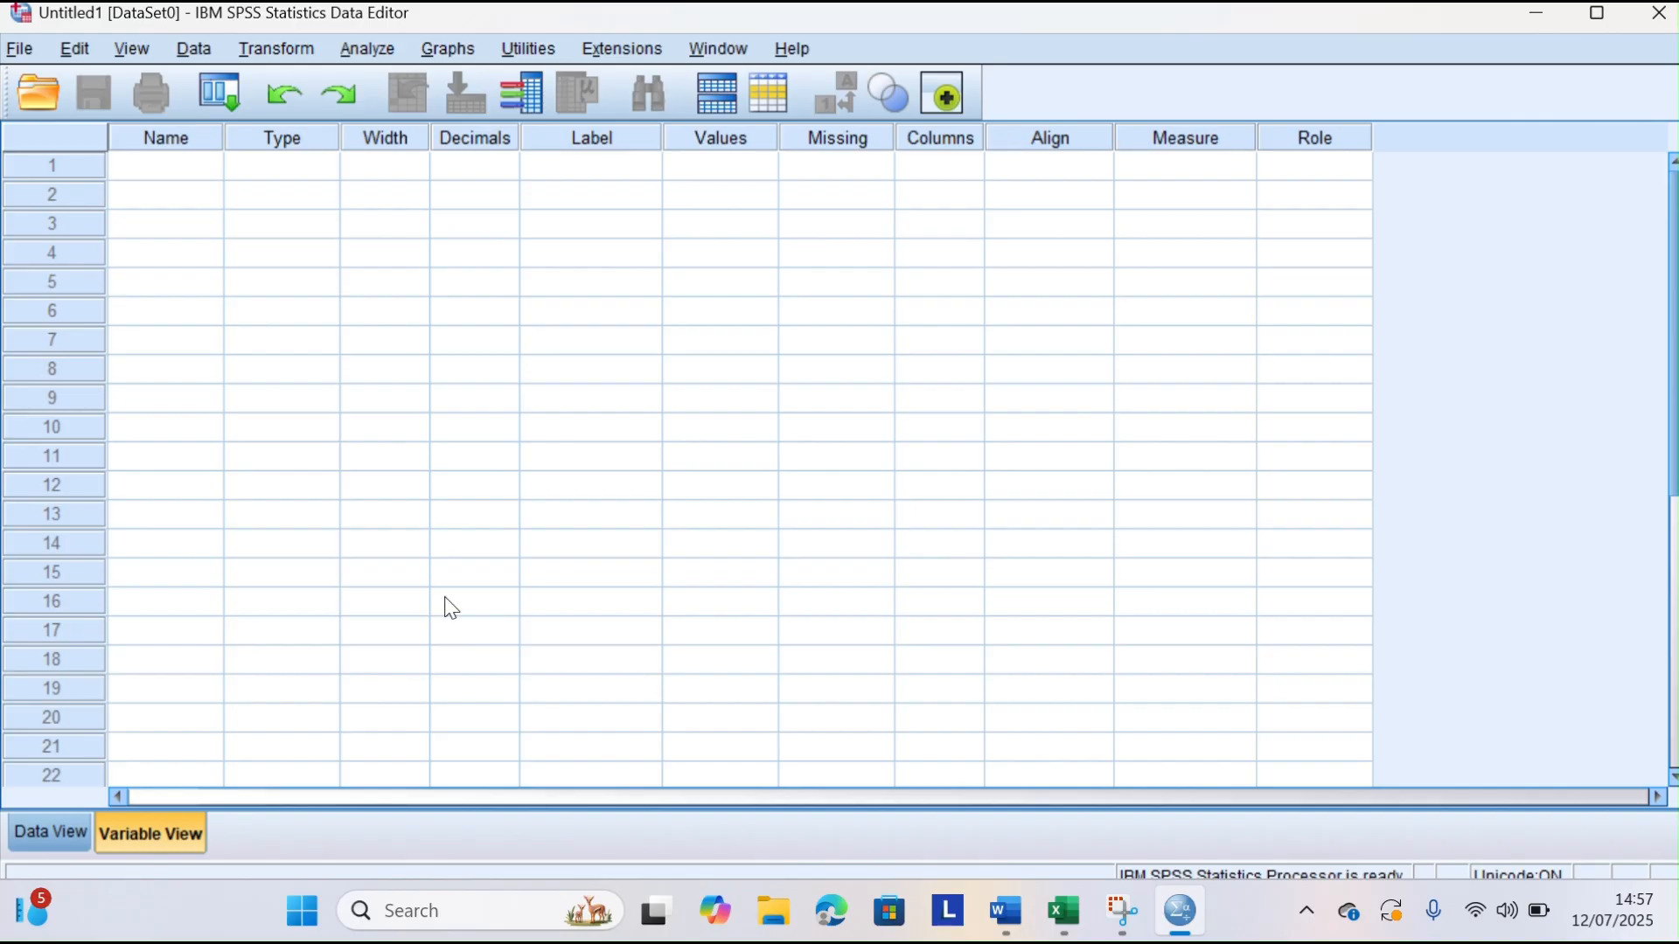
left_click(70, 842)
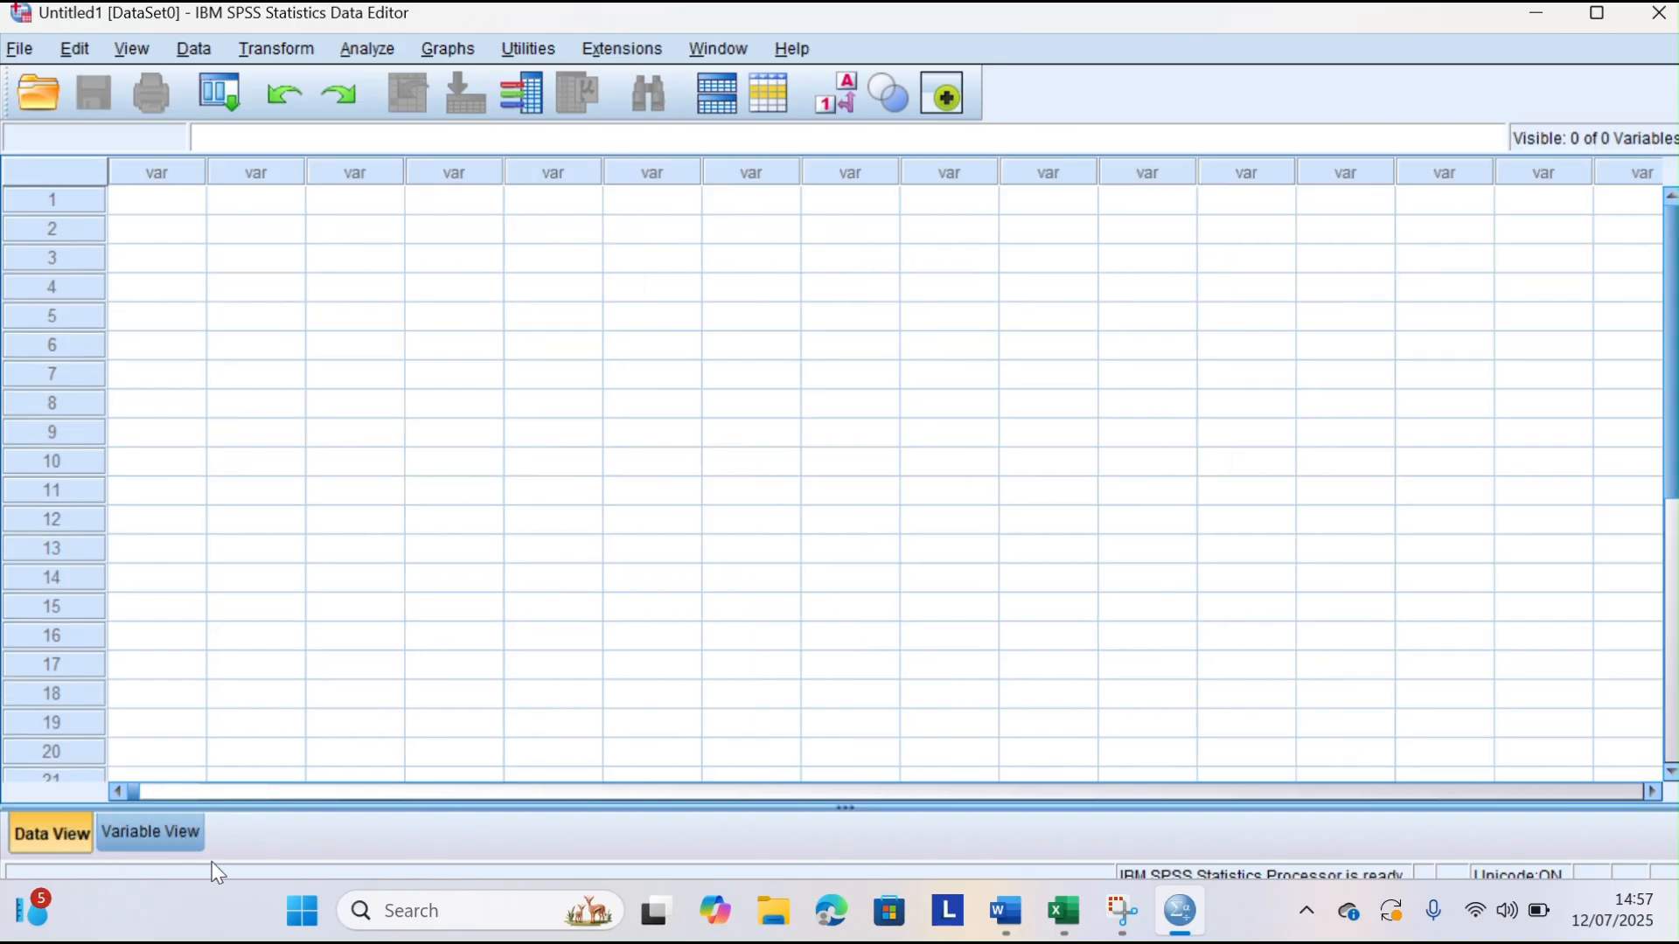
left_click(140, 206)
key("ctrl+v")
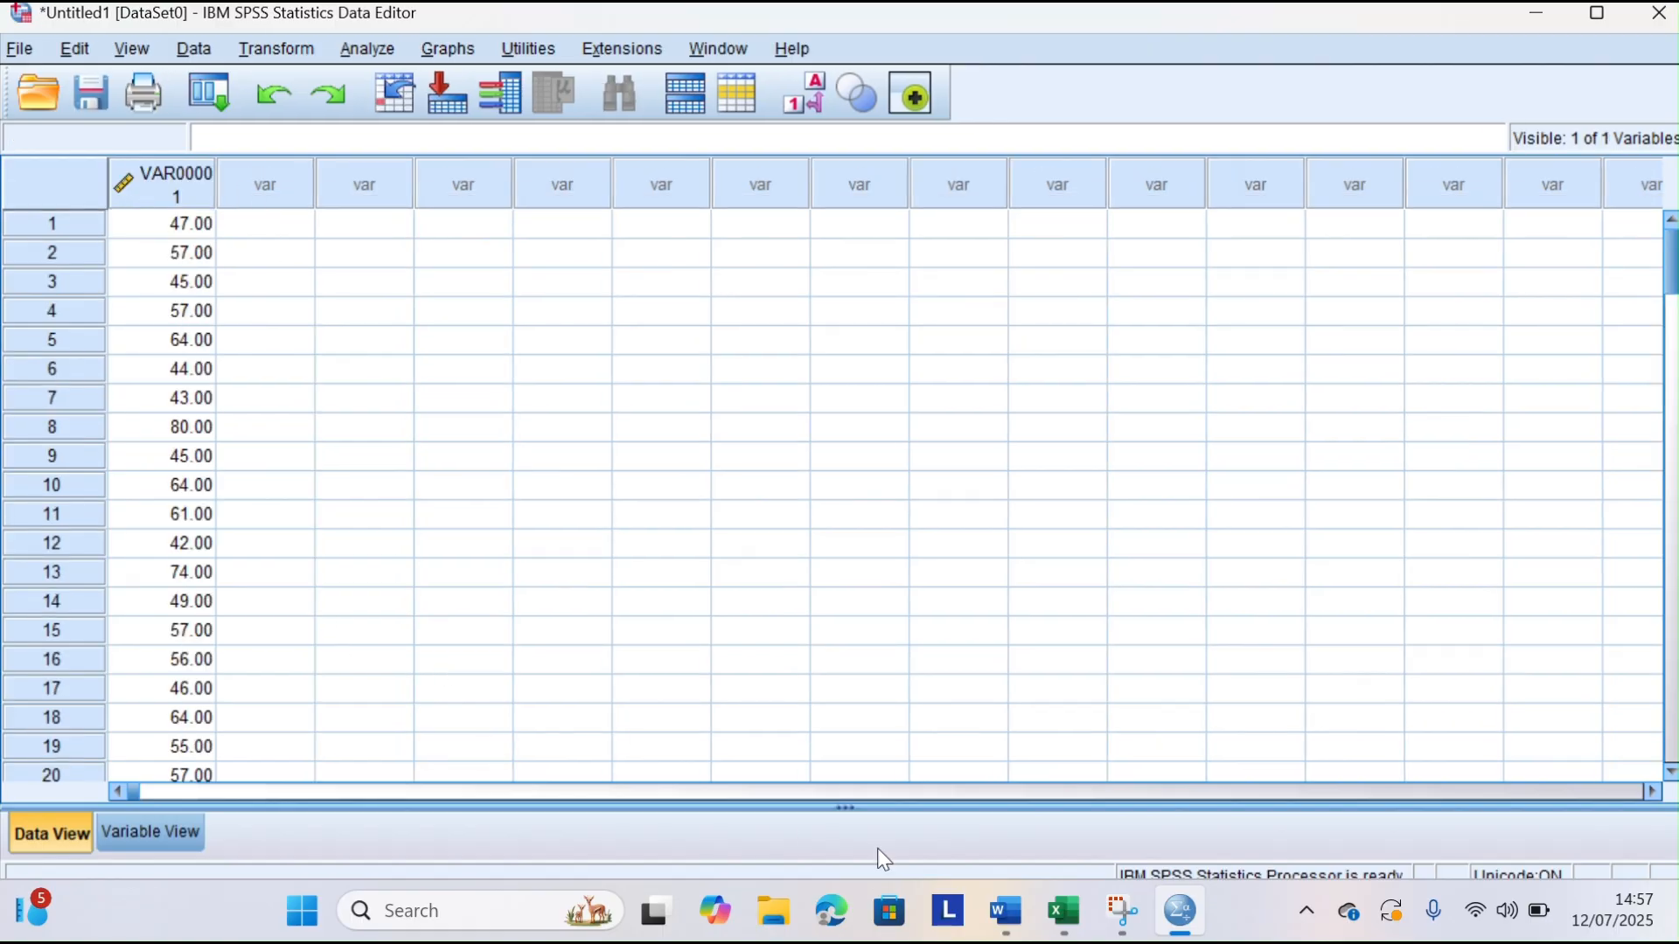
Return to Excel and copy all Learning Motivation scores below the header, B2 to B125
left_click(1065, 915)
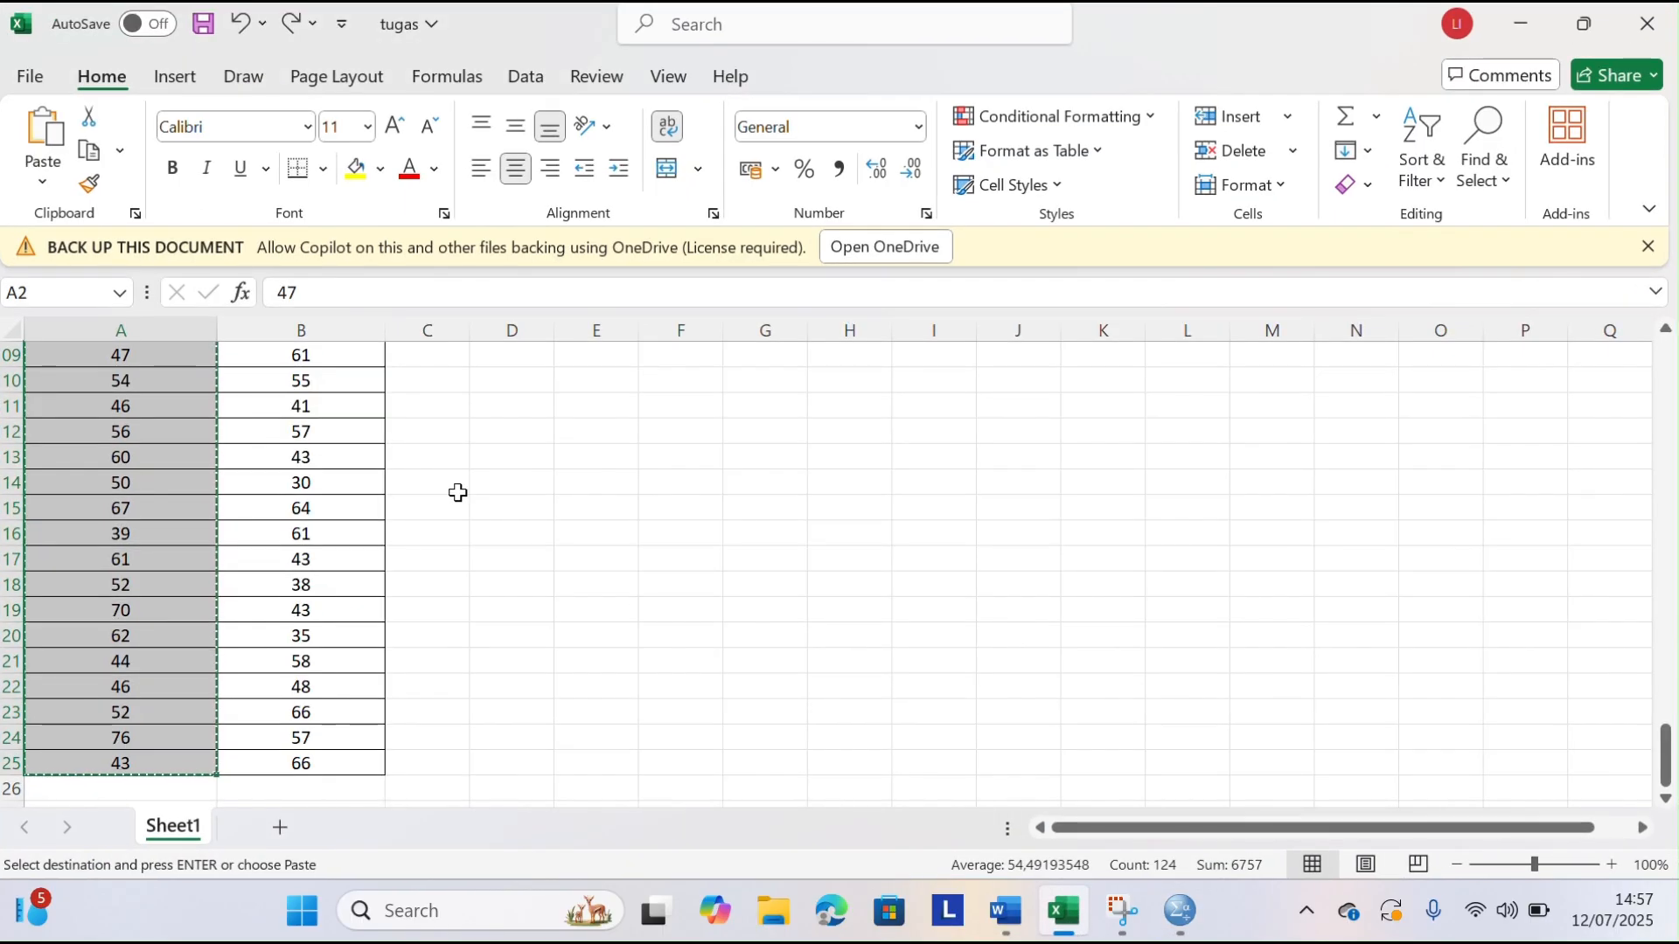
scroll(458, 493, "up", 20)
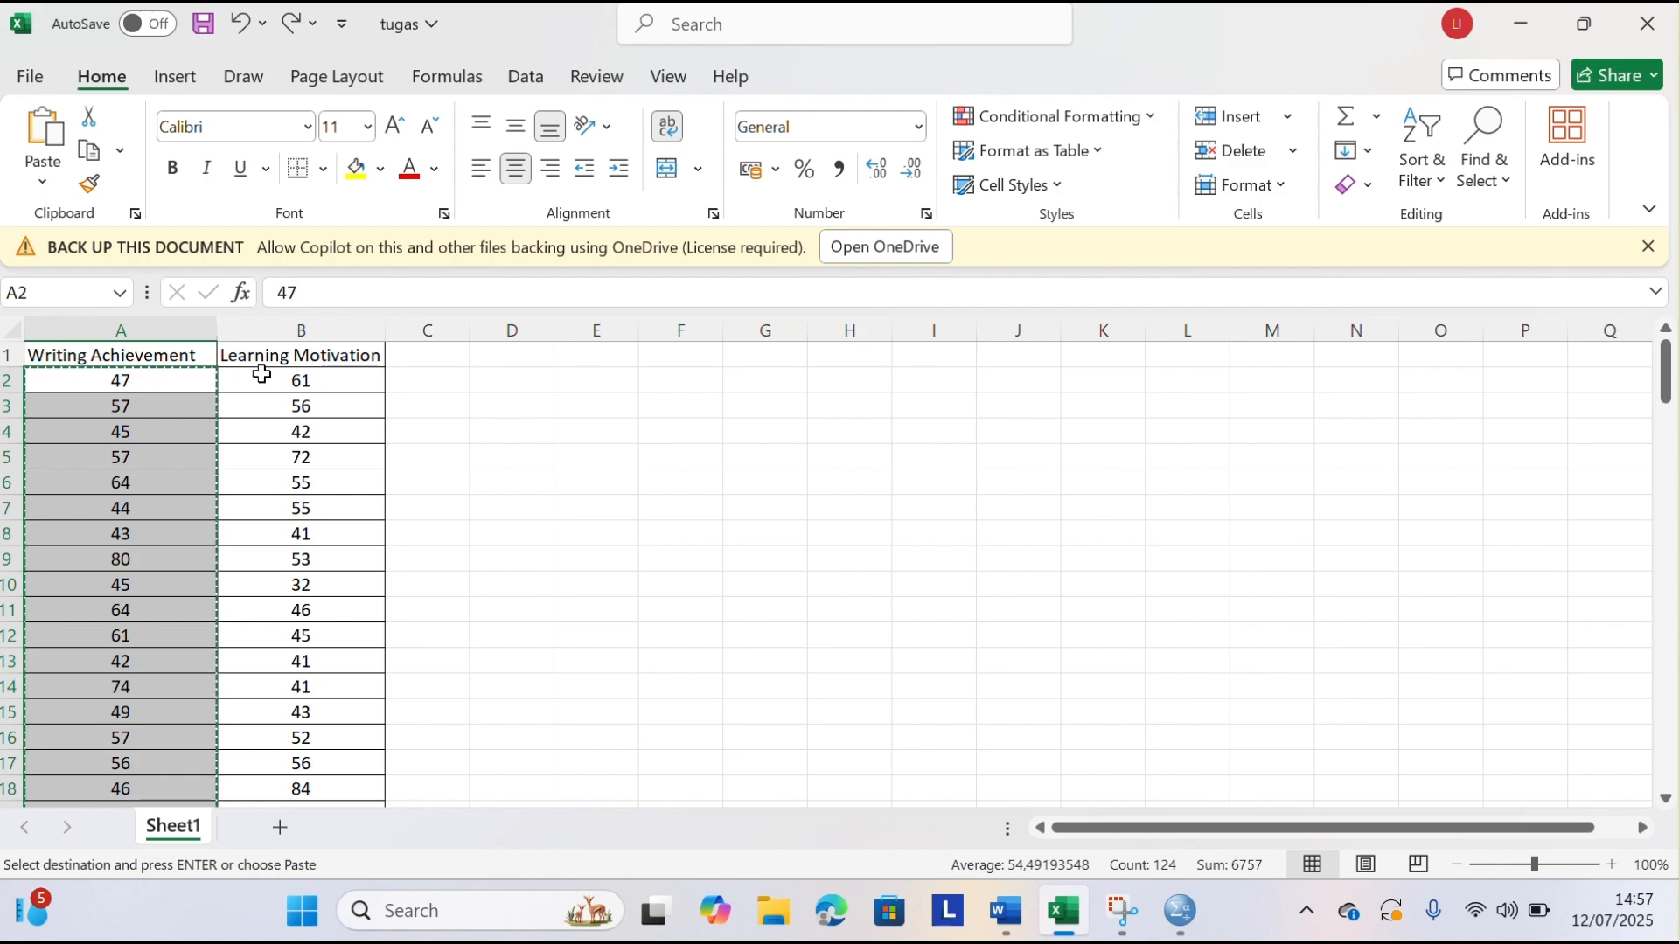
left_click(532, 430)
left_click(258, 379)
left_click_drag(258, 378, 299, 741)
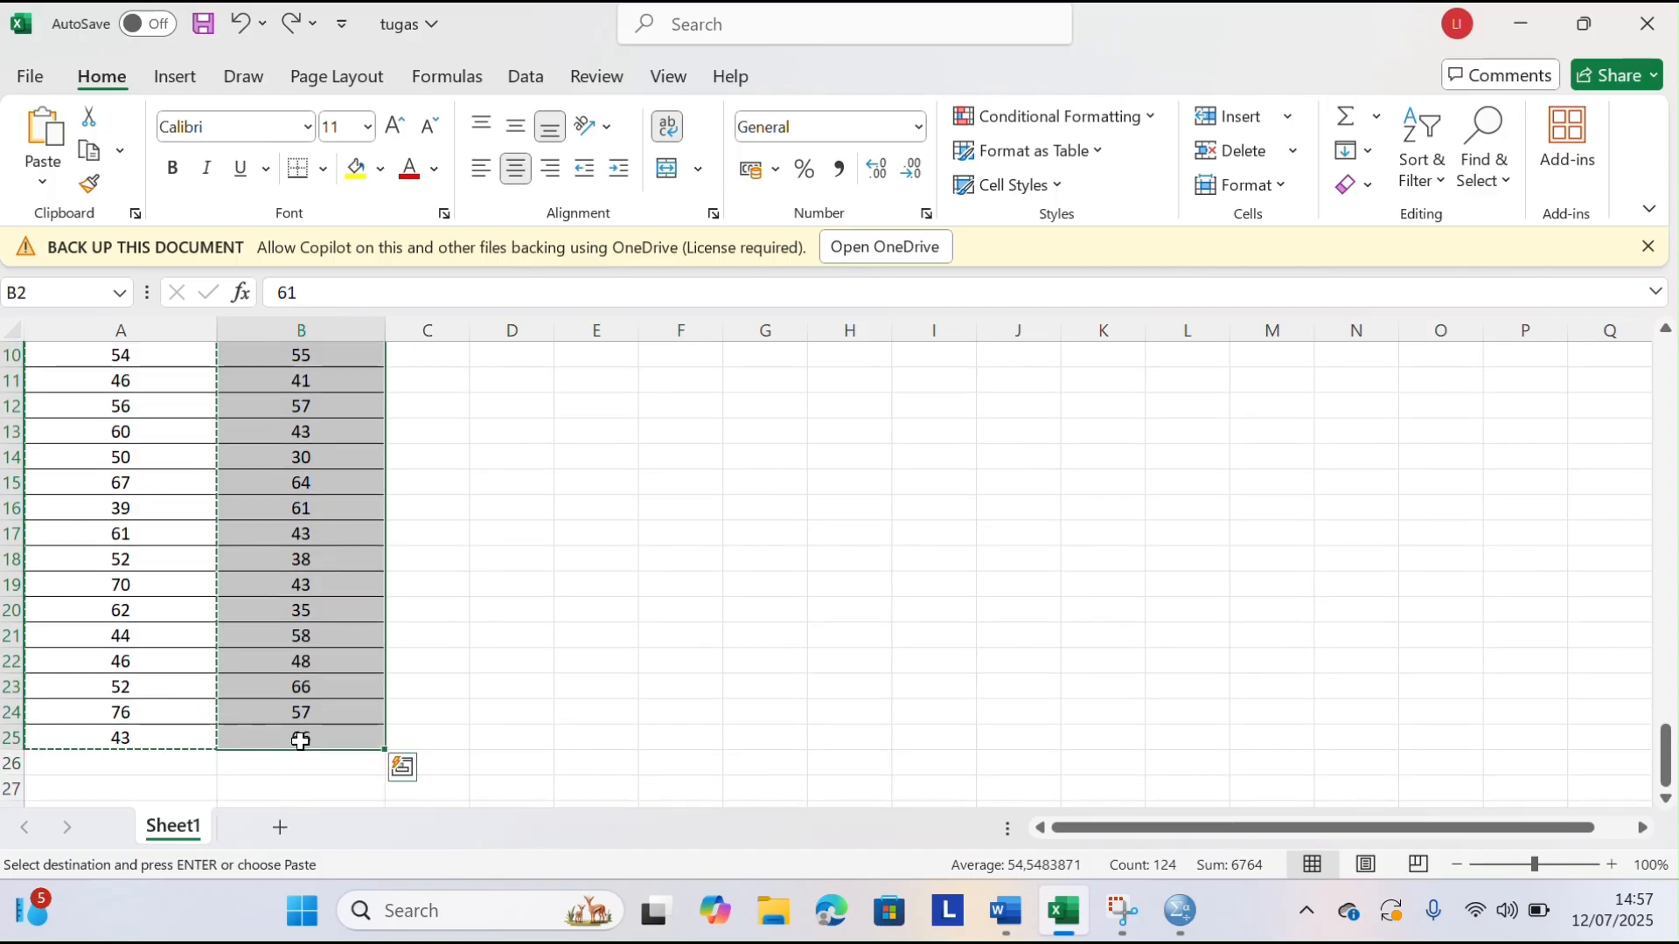
Switch to SPSS and paste the Learning Motivation scores into the second data column from row 1
left_click(1180, 925)
left_click(266, 226)
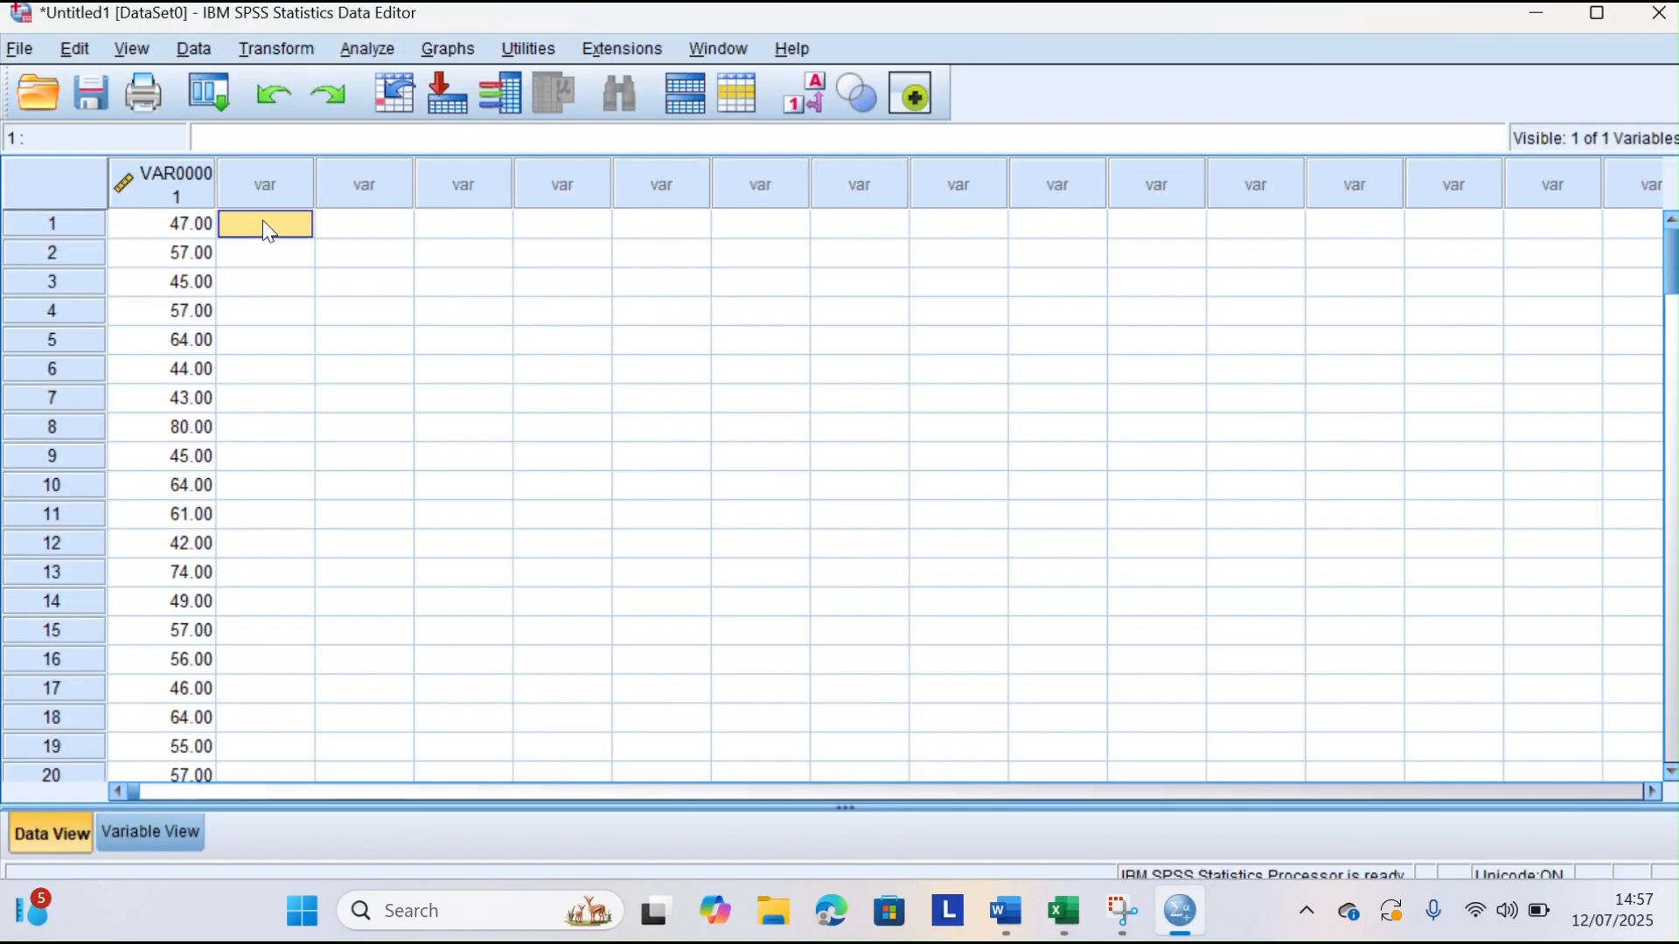
key("ctrl+v")
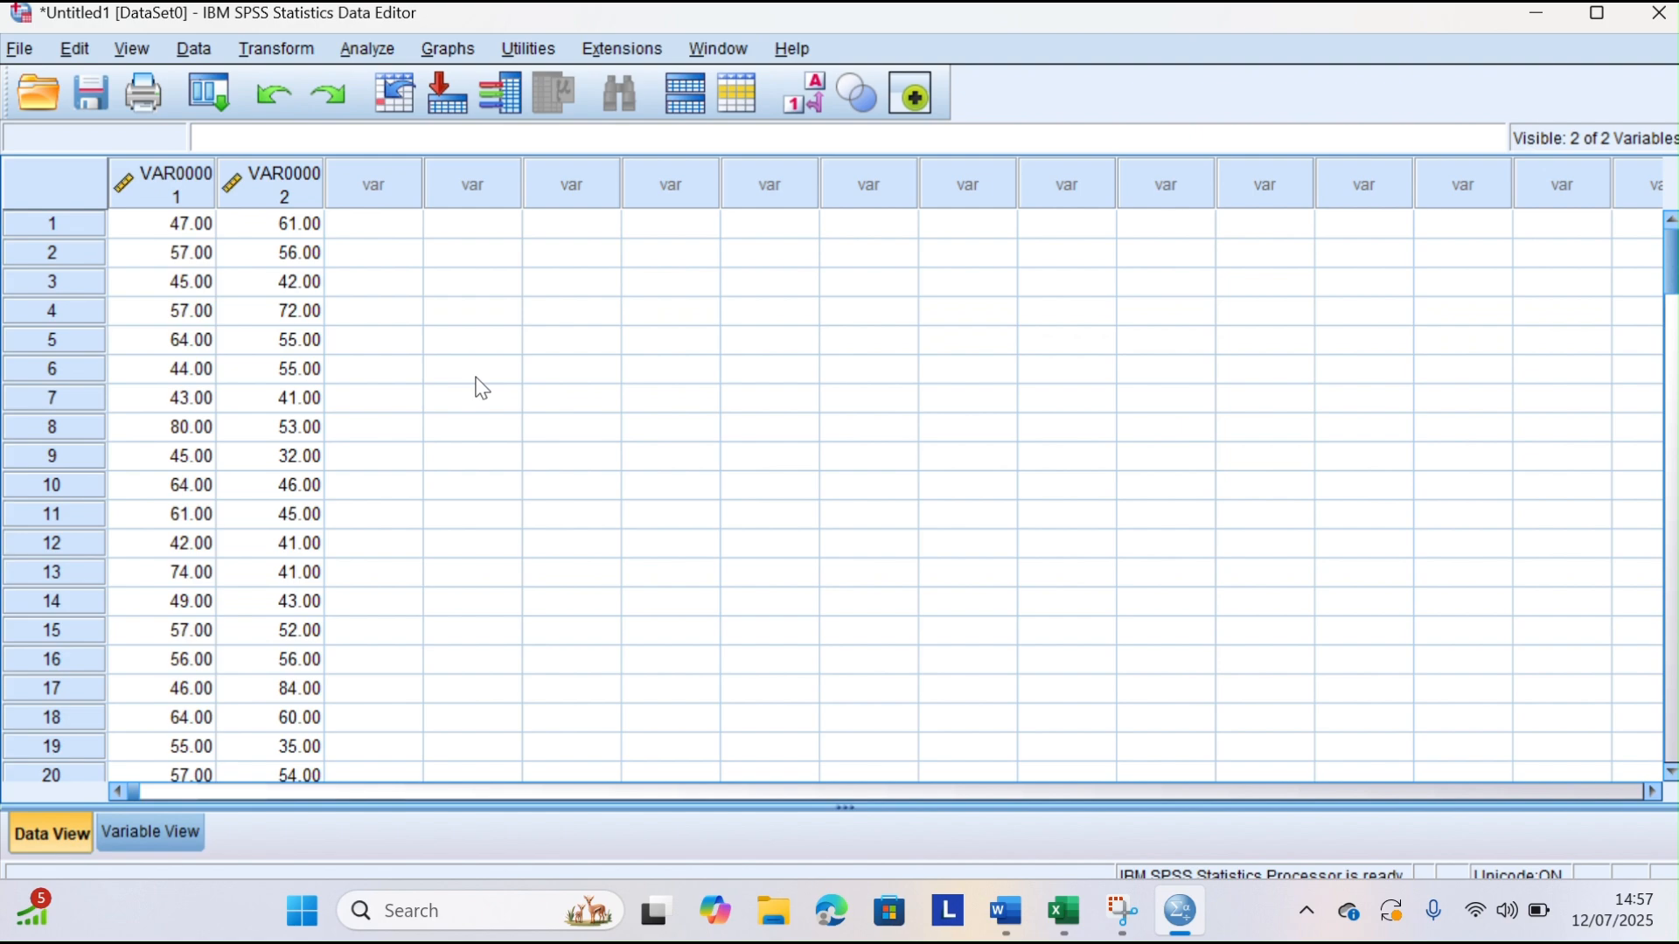
Rename the first variable WA and the second variable LM in the variable definitions
left_click(184, 833)
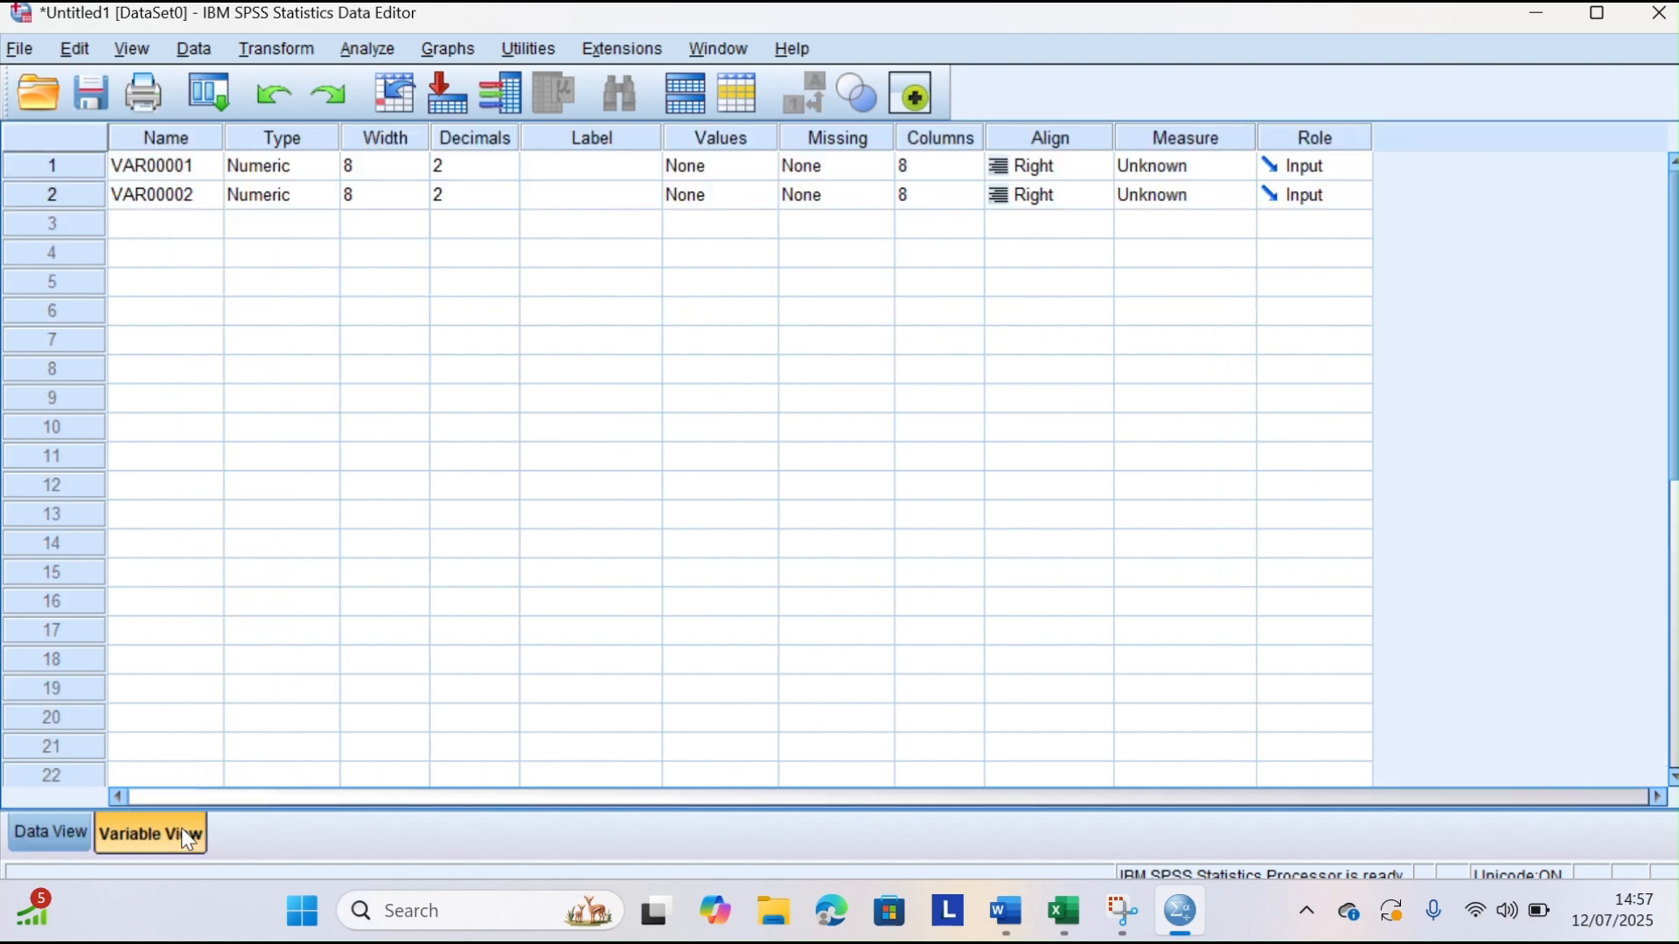
left_click(139, 173)
key("BackSpace")
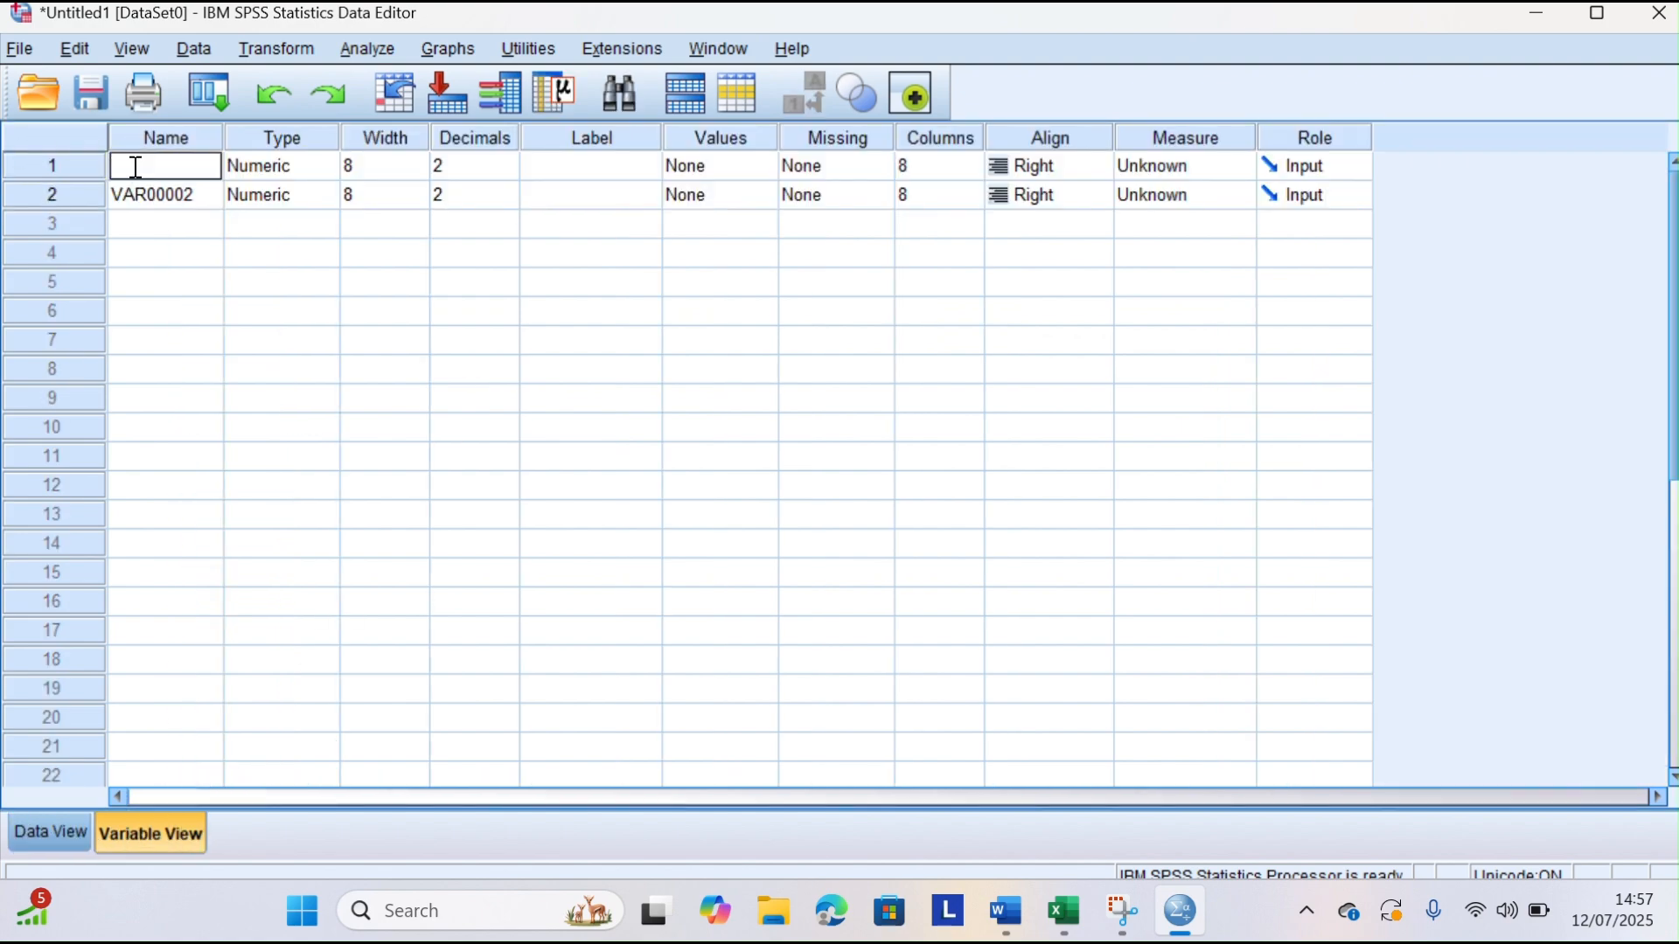
type("WA")
left_click(166, 200)
key("BackSpace")
type("LM")
Label the WA variable "Writing Achievement"
left_click(627, 166)
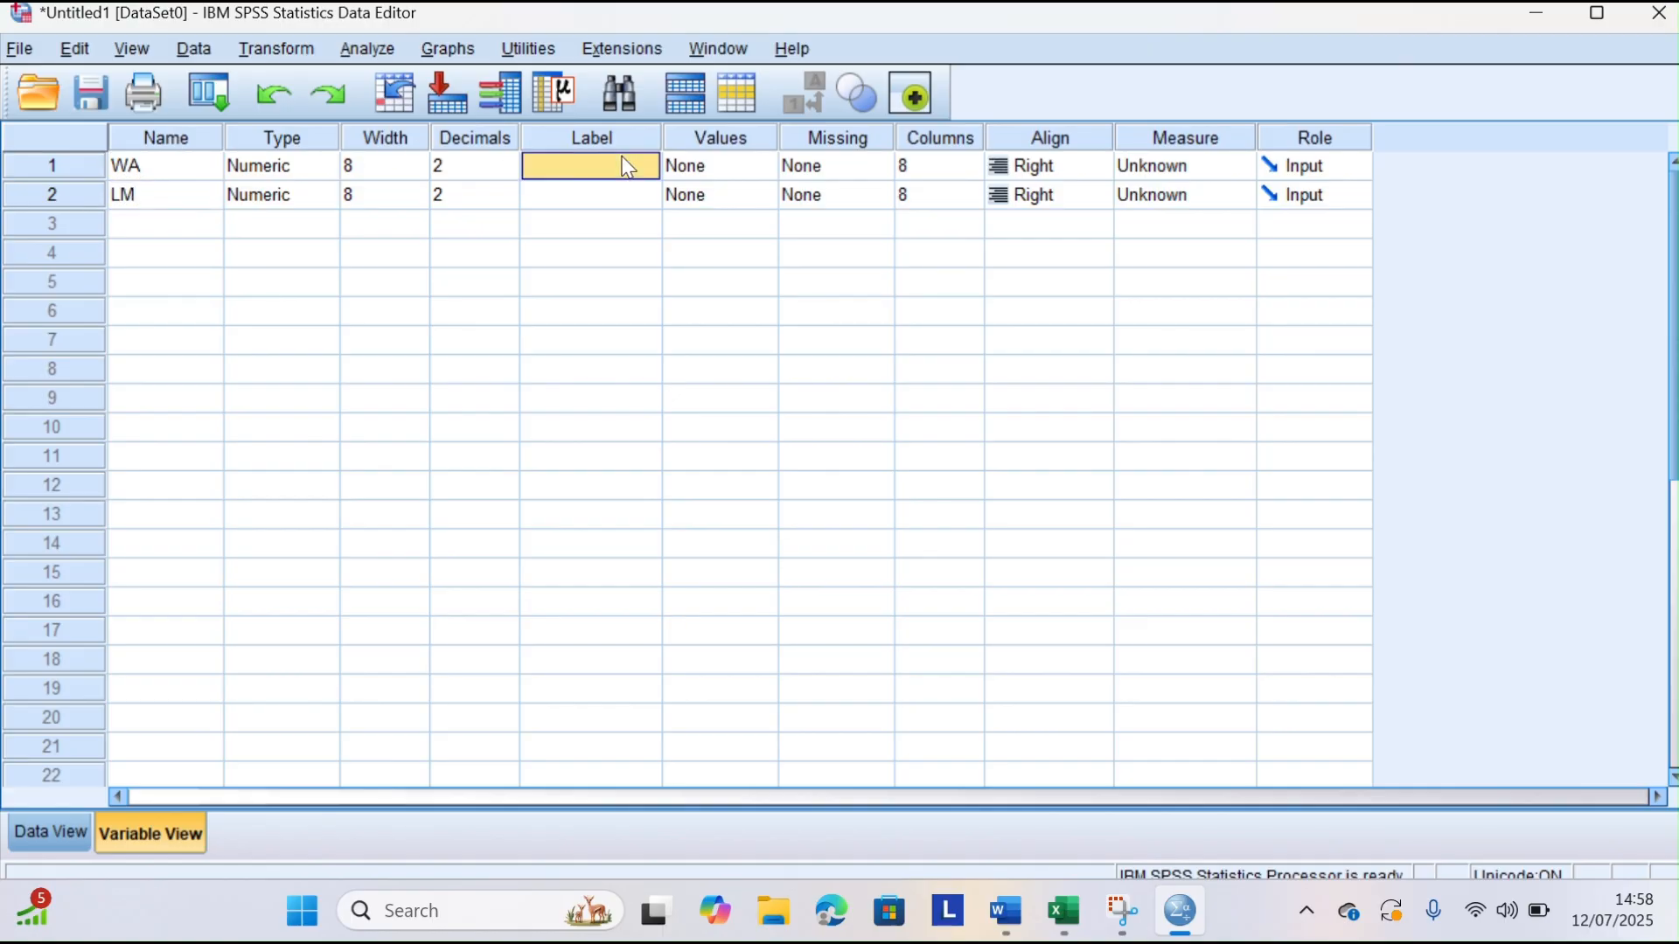
type("Writing Achievement")
Label the LM variable "Learning Motivaiton"
left_click(598, 201)
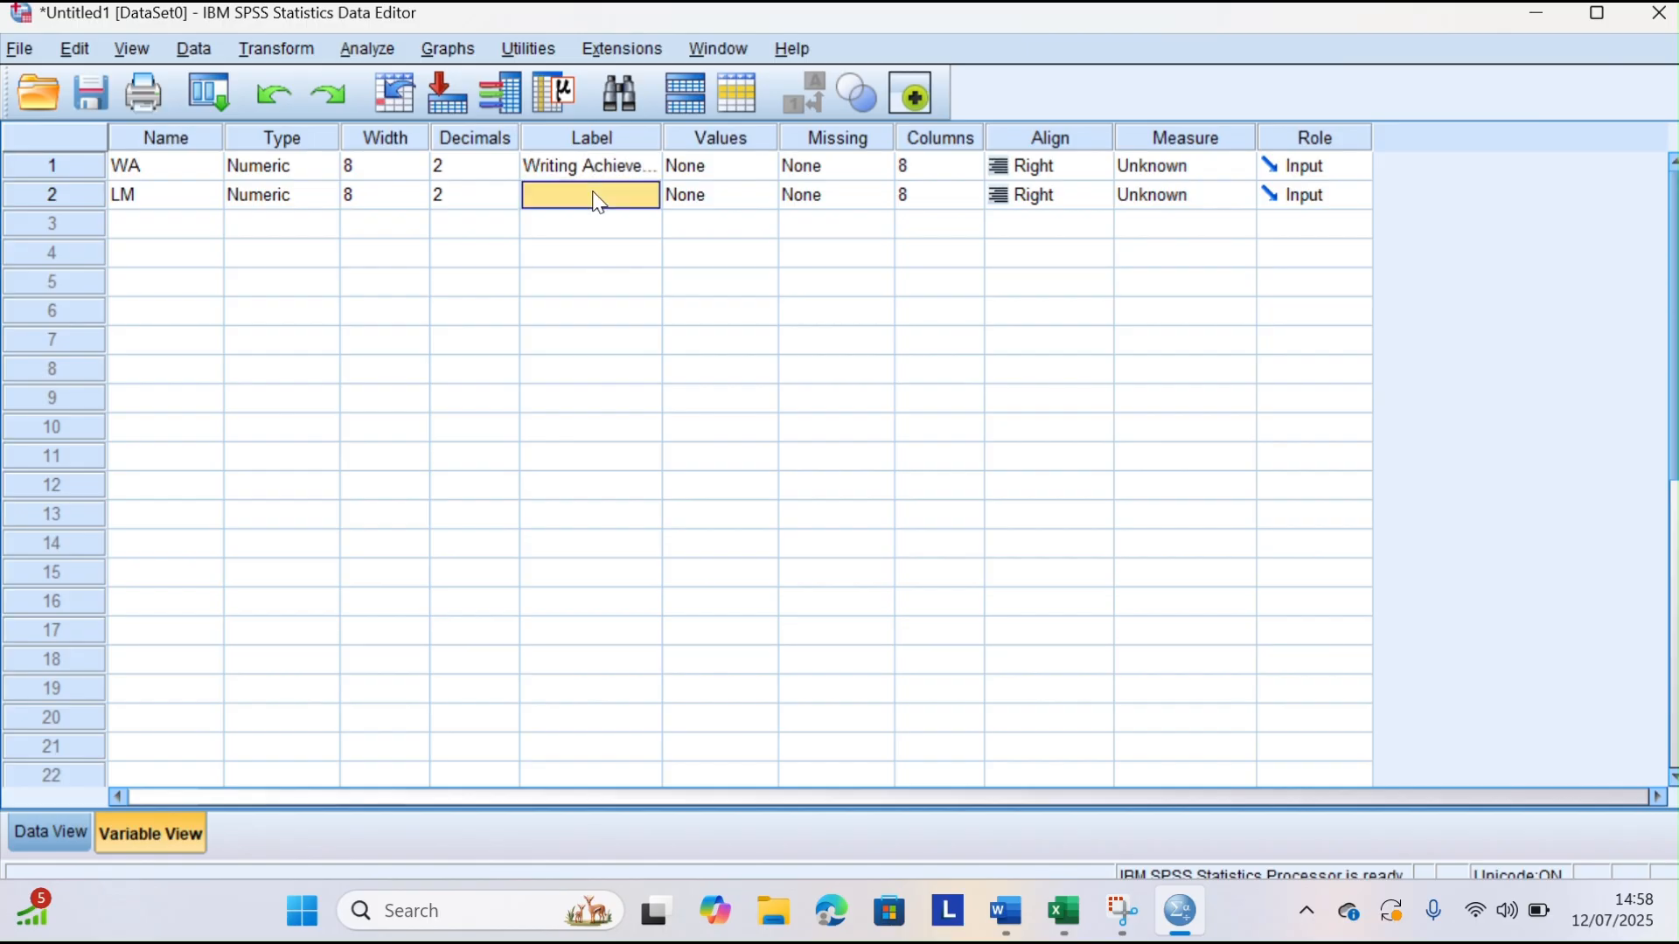
type("Learning M")
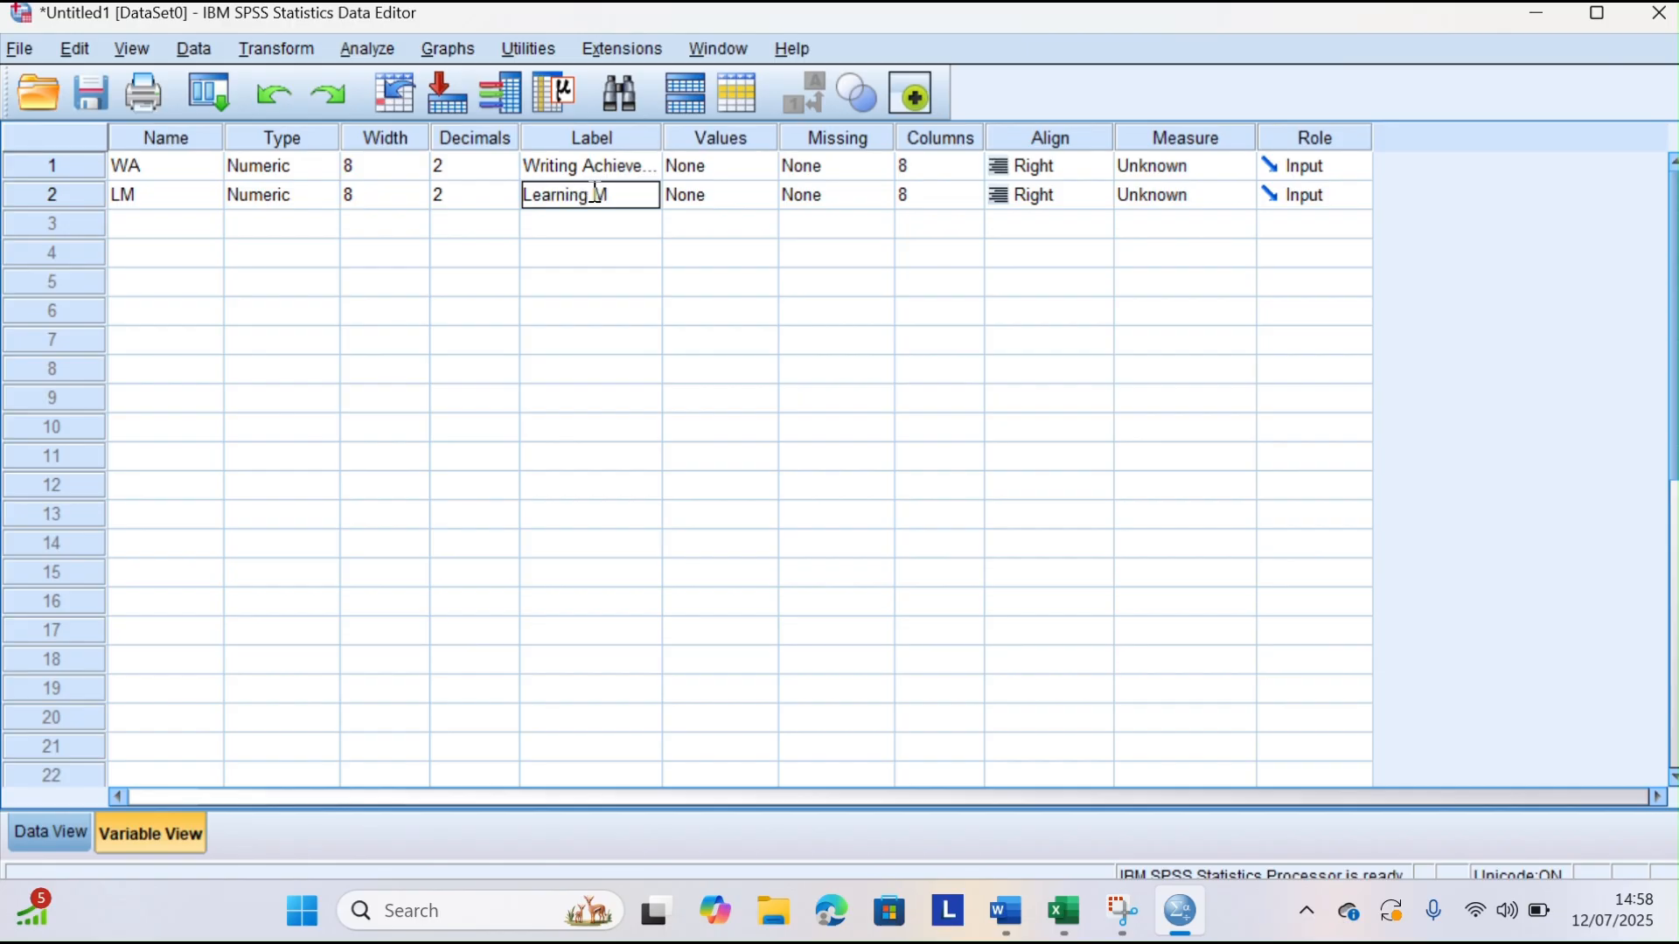
type("otivaiton")
Set the measurement level of both WA and LM to Scale
left_click(1171, 165)
left_click(1170, 194)
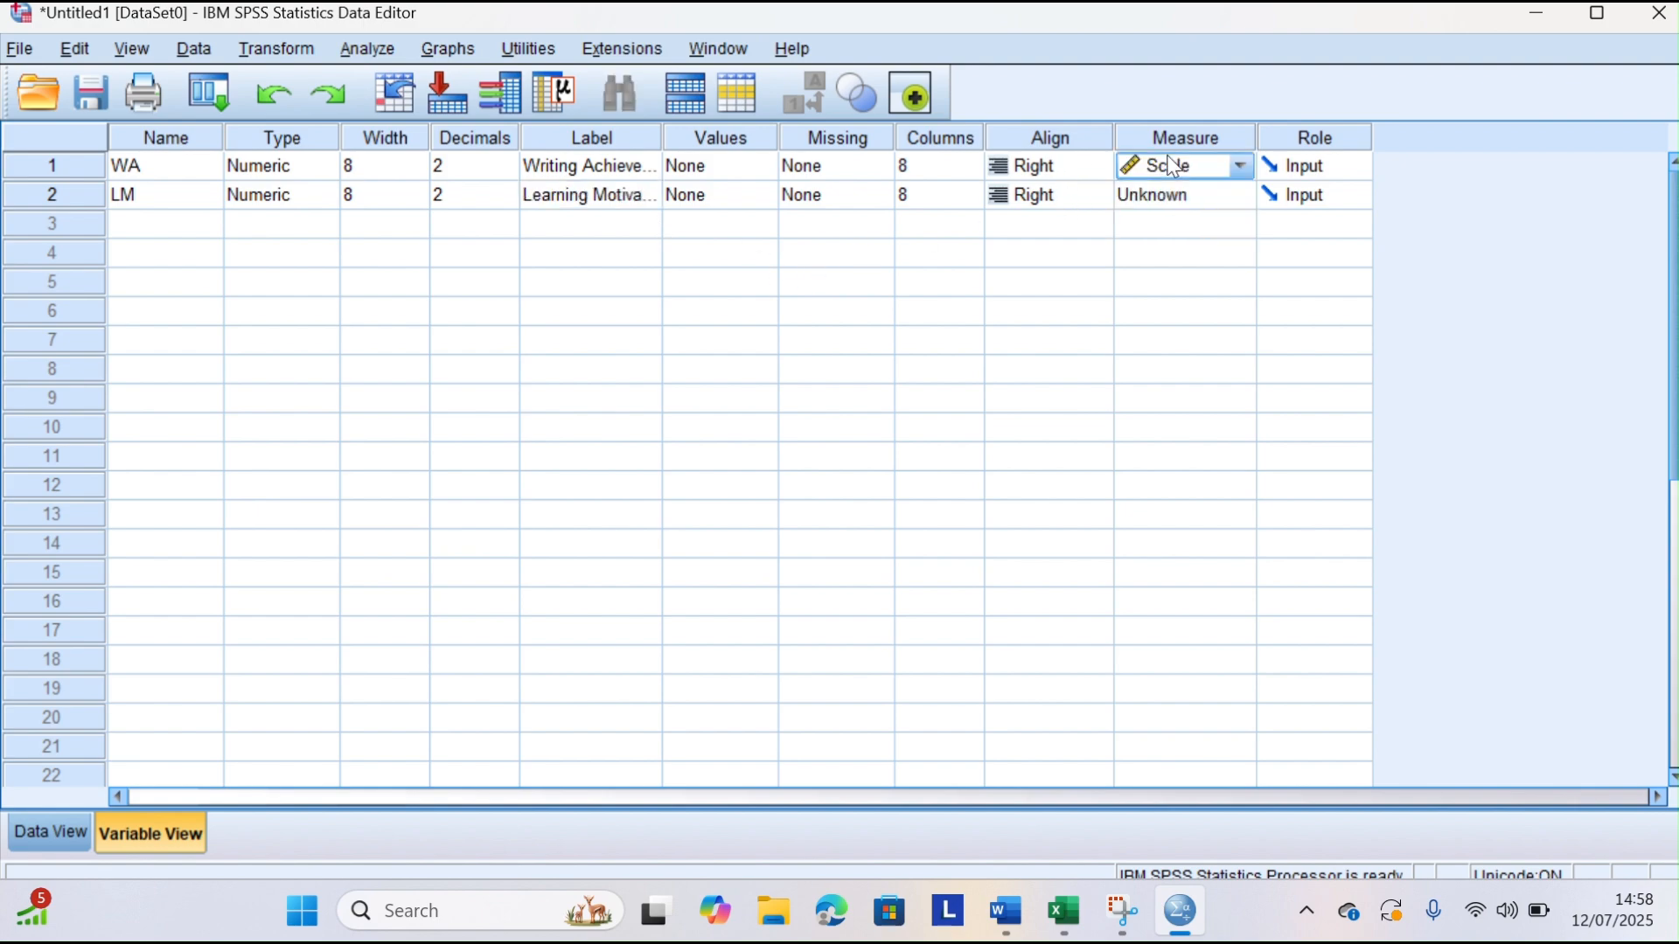
left_click(1170, 194)
left_click(1169, 197)
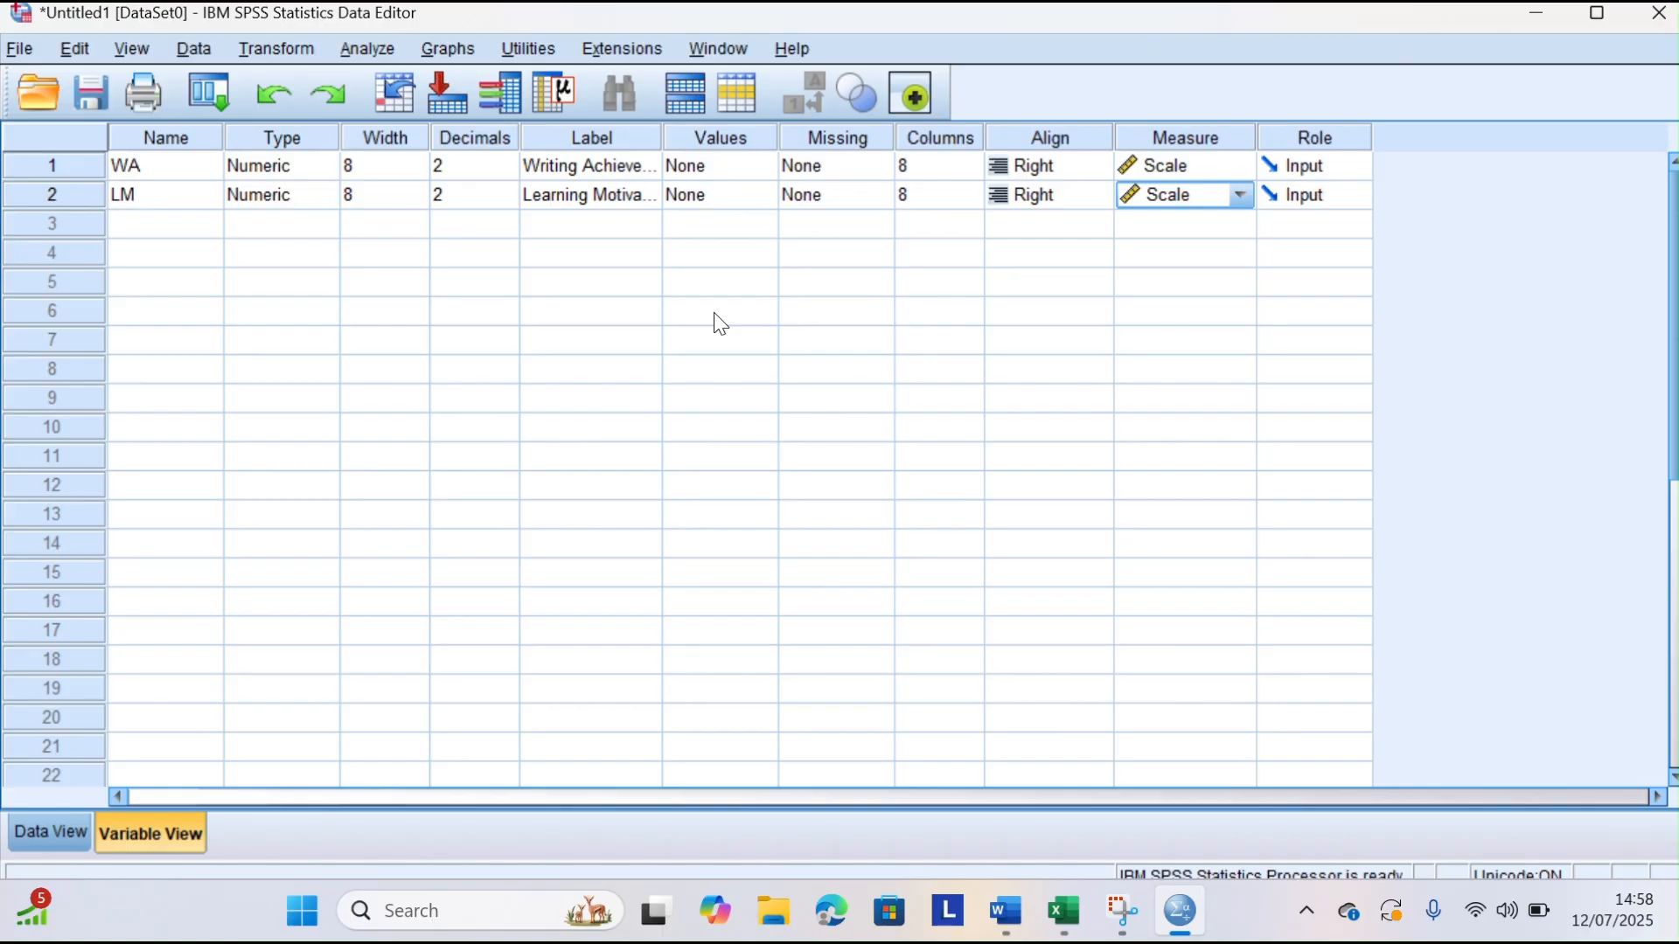
Start an Explore analysis with Writing Achievement and Learning Motivation as the dependent variables
left_click(369, 49)
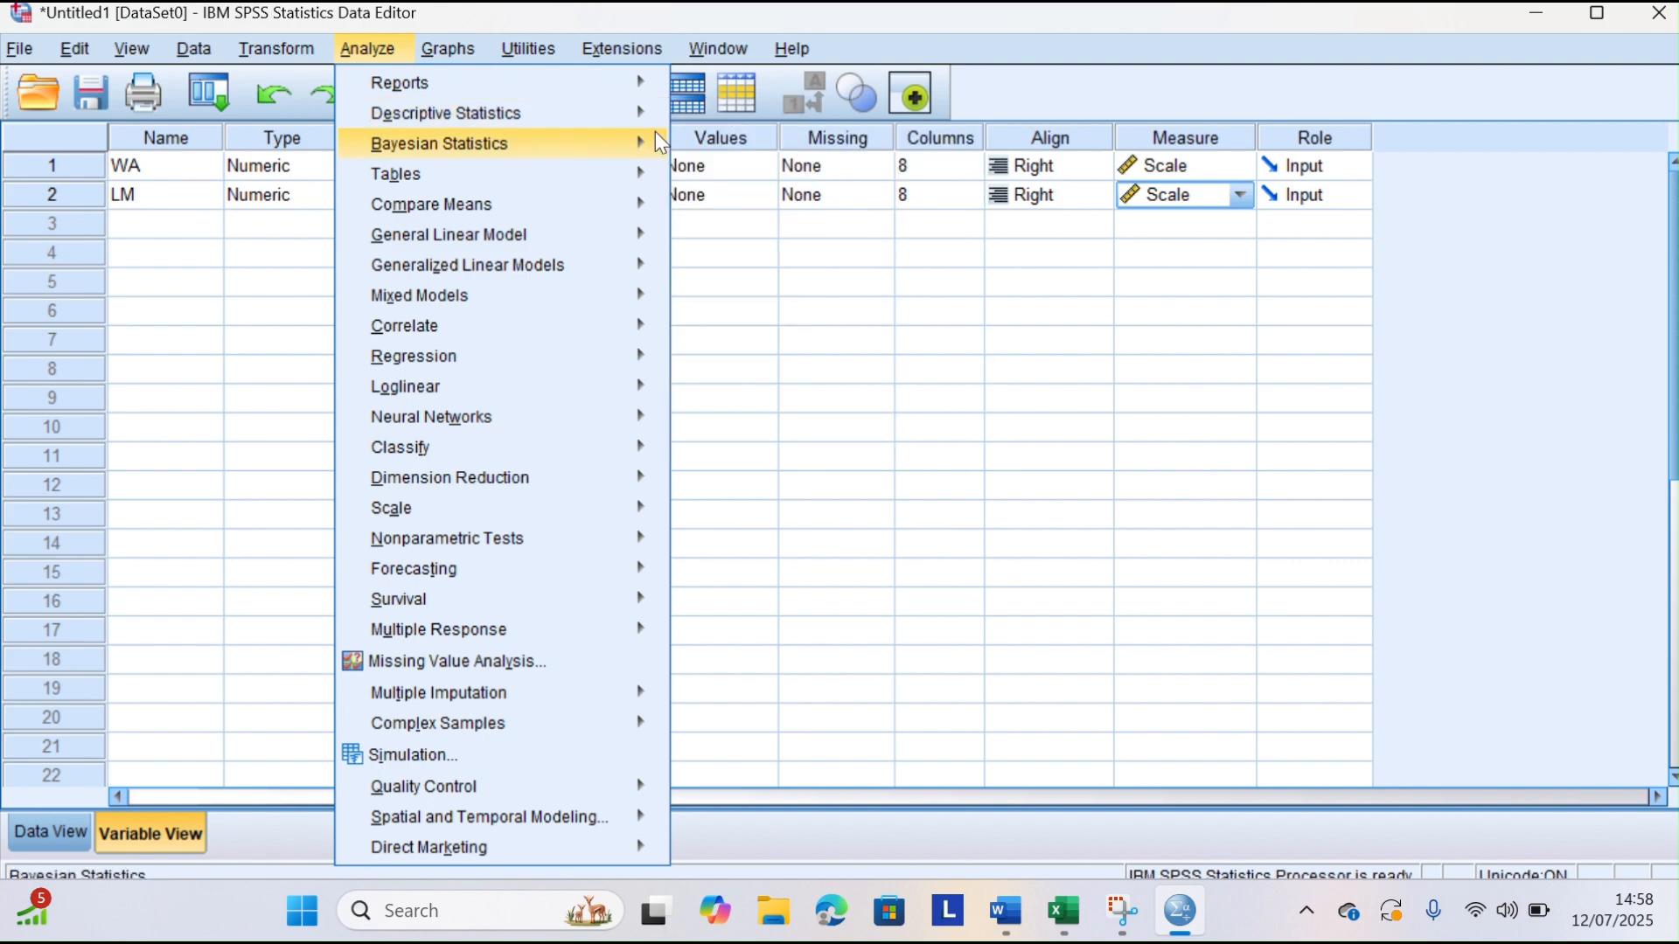
mouse_move(655, 119)
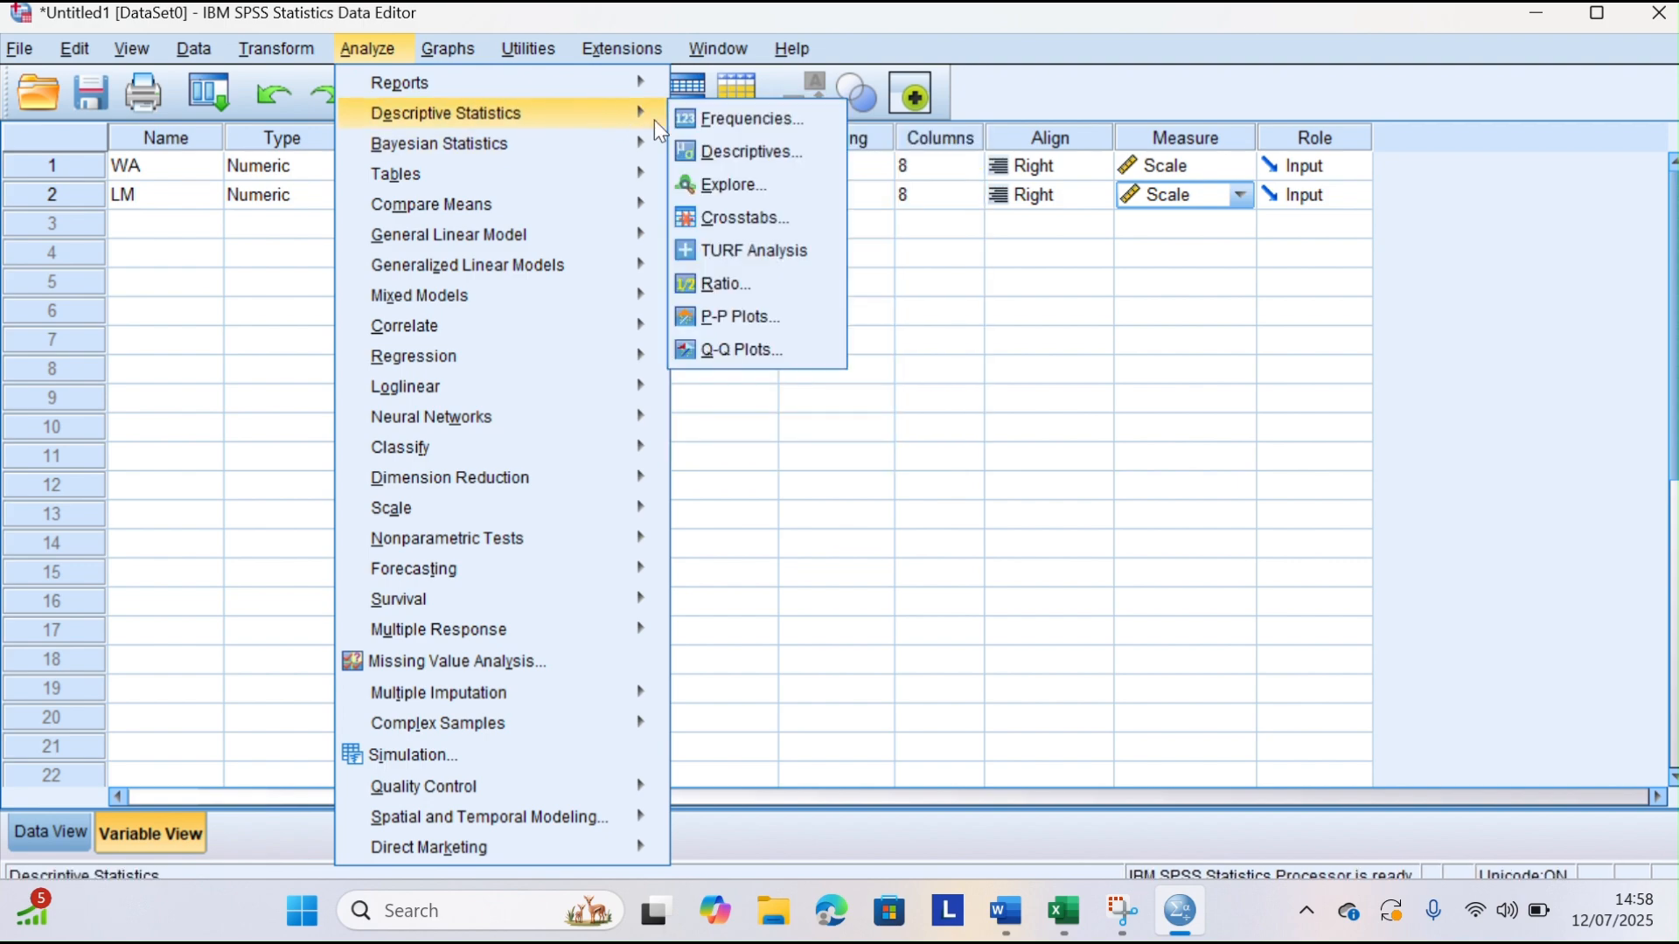
left_click(738, 185)
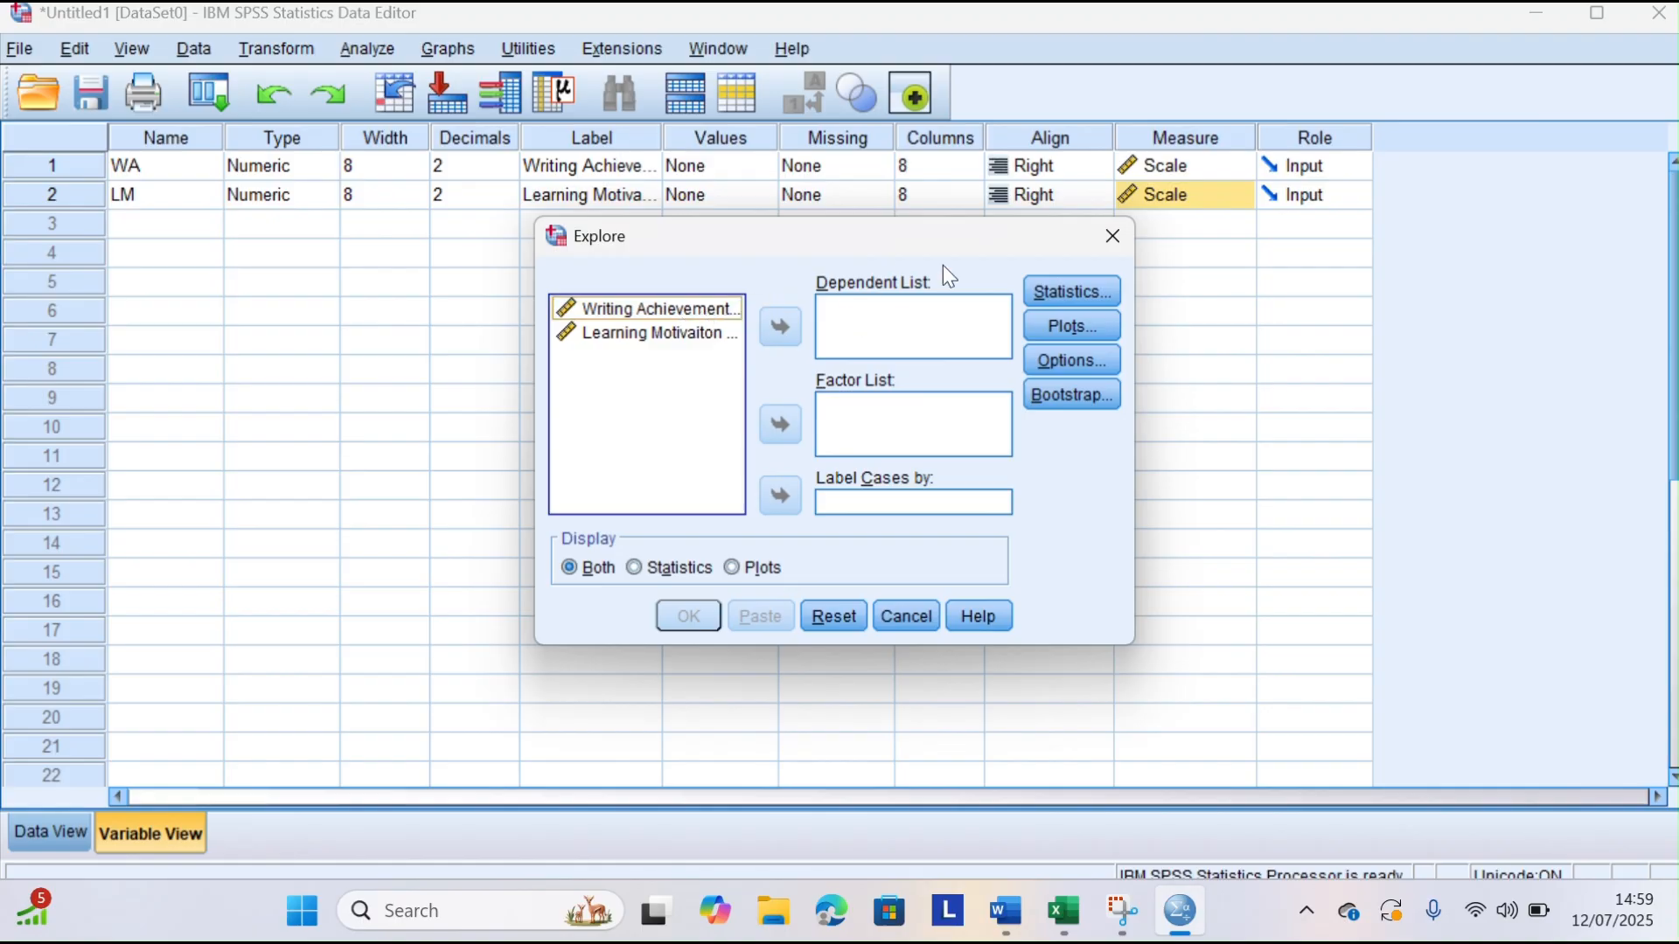
left_click(595, 315)
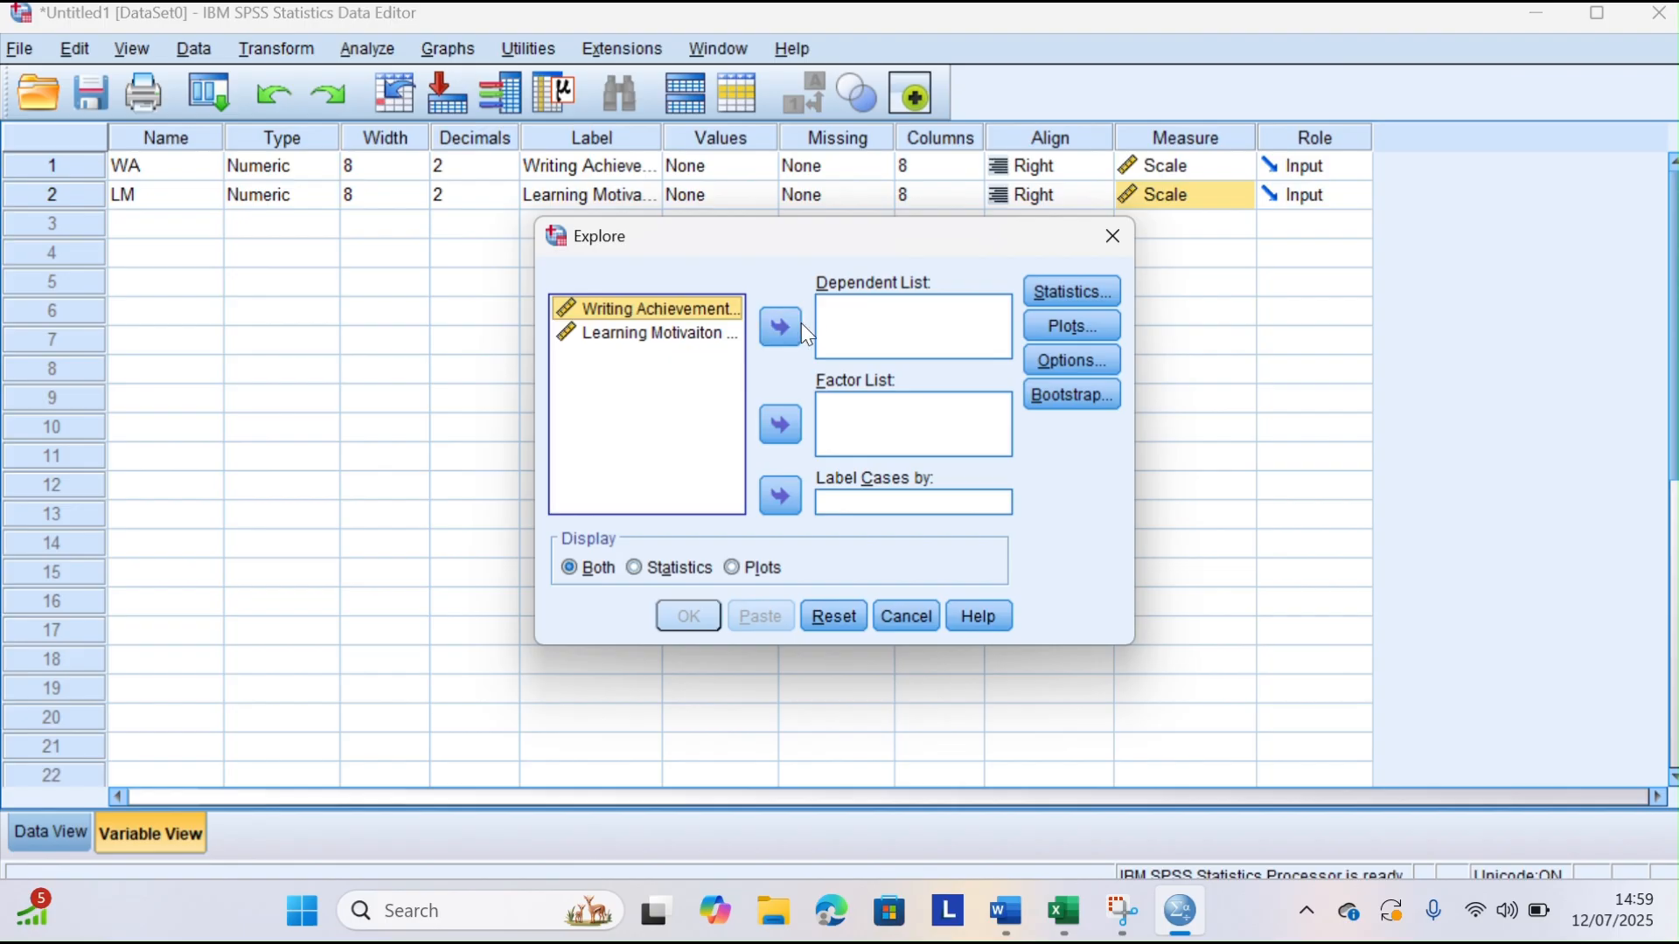
left_click(781, 327)
left_click(643, 312)
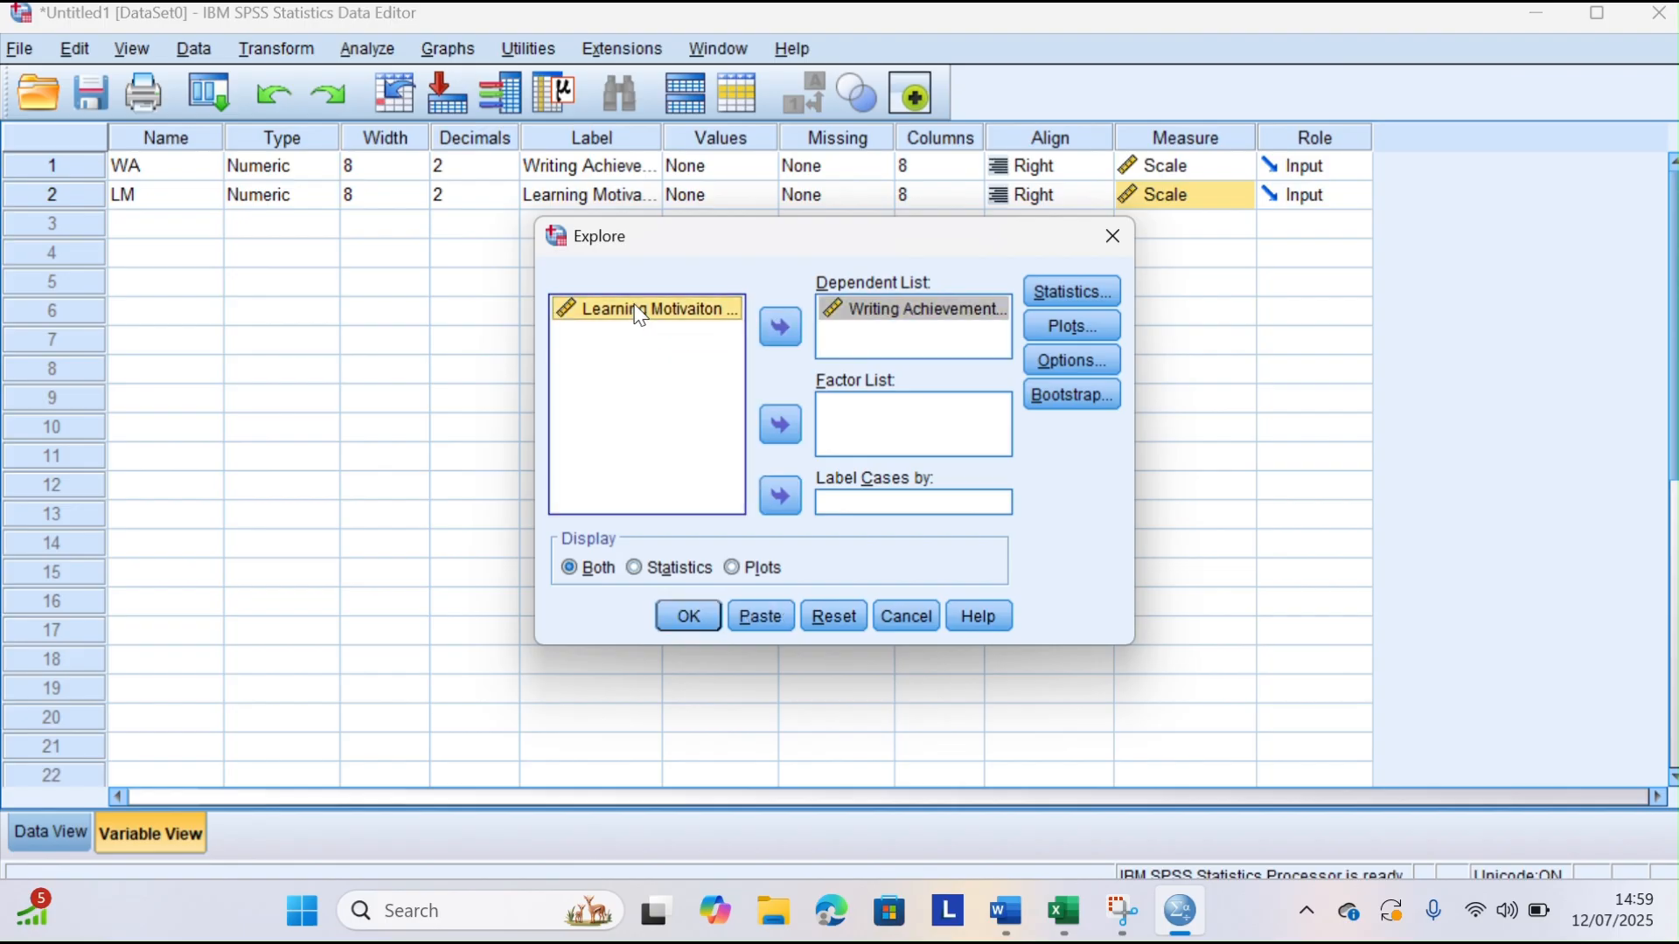
left_click(781, 327)
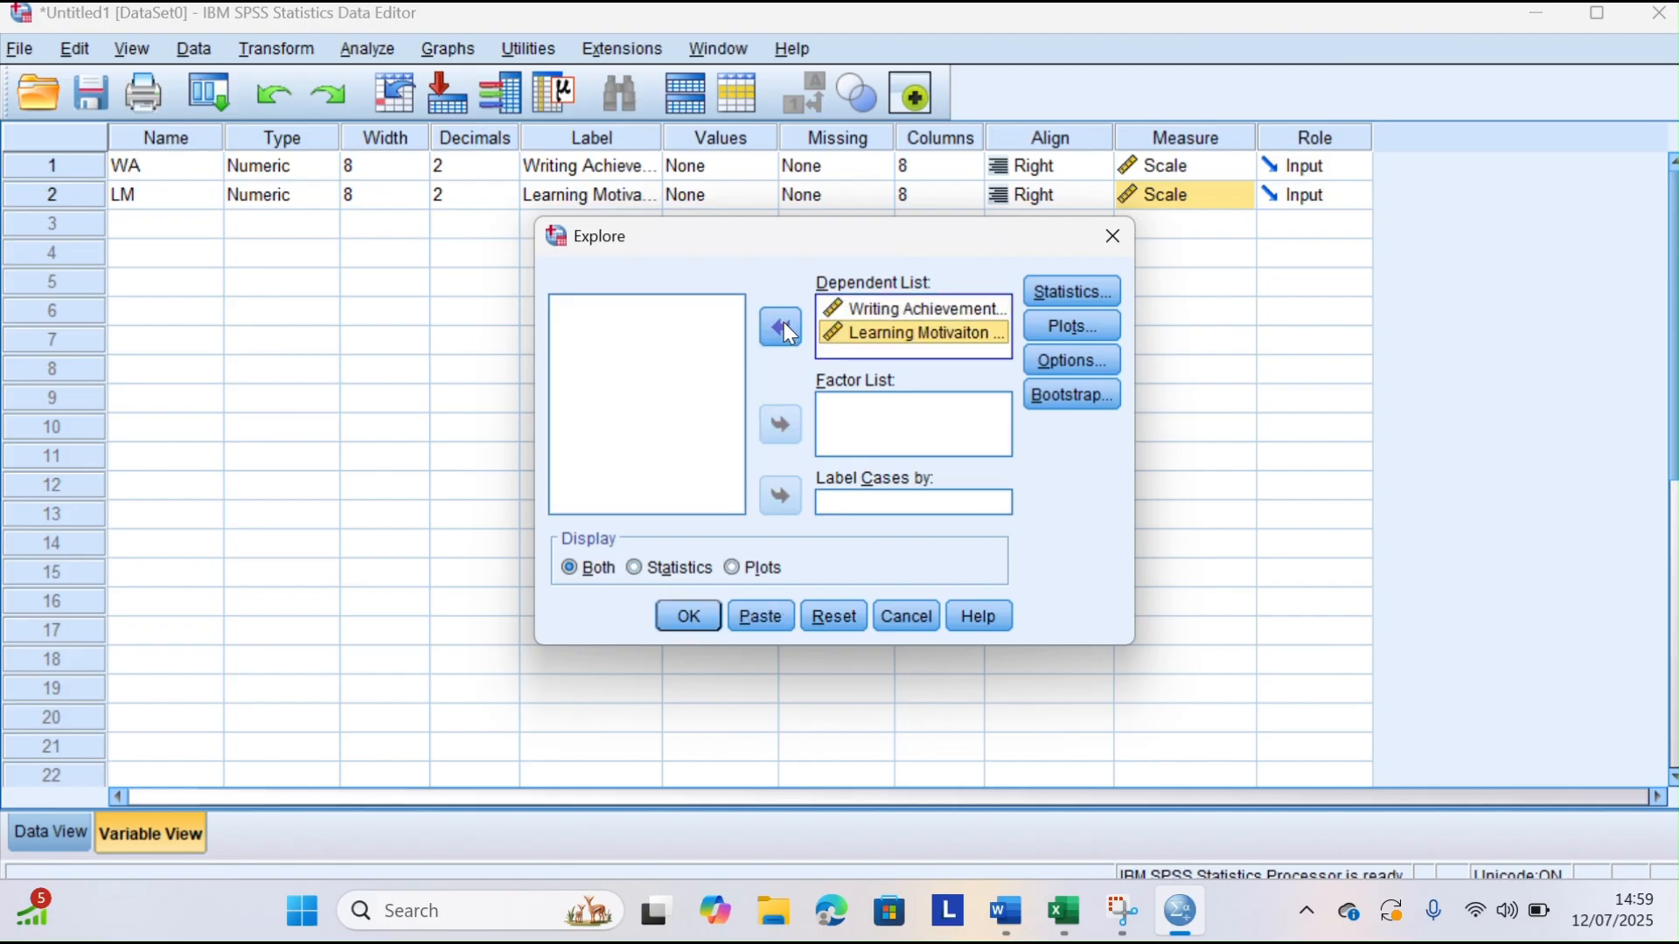
Add normality plots with tests and a histogram to the Explore plots, and run the analysis
left_click(1075, 331)
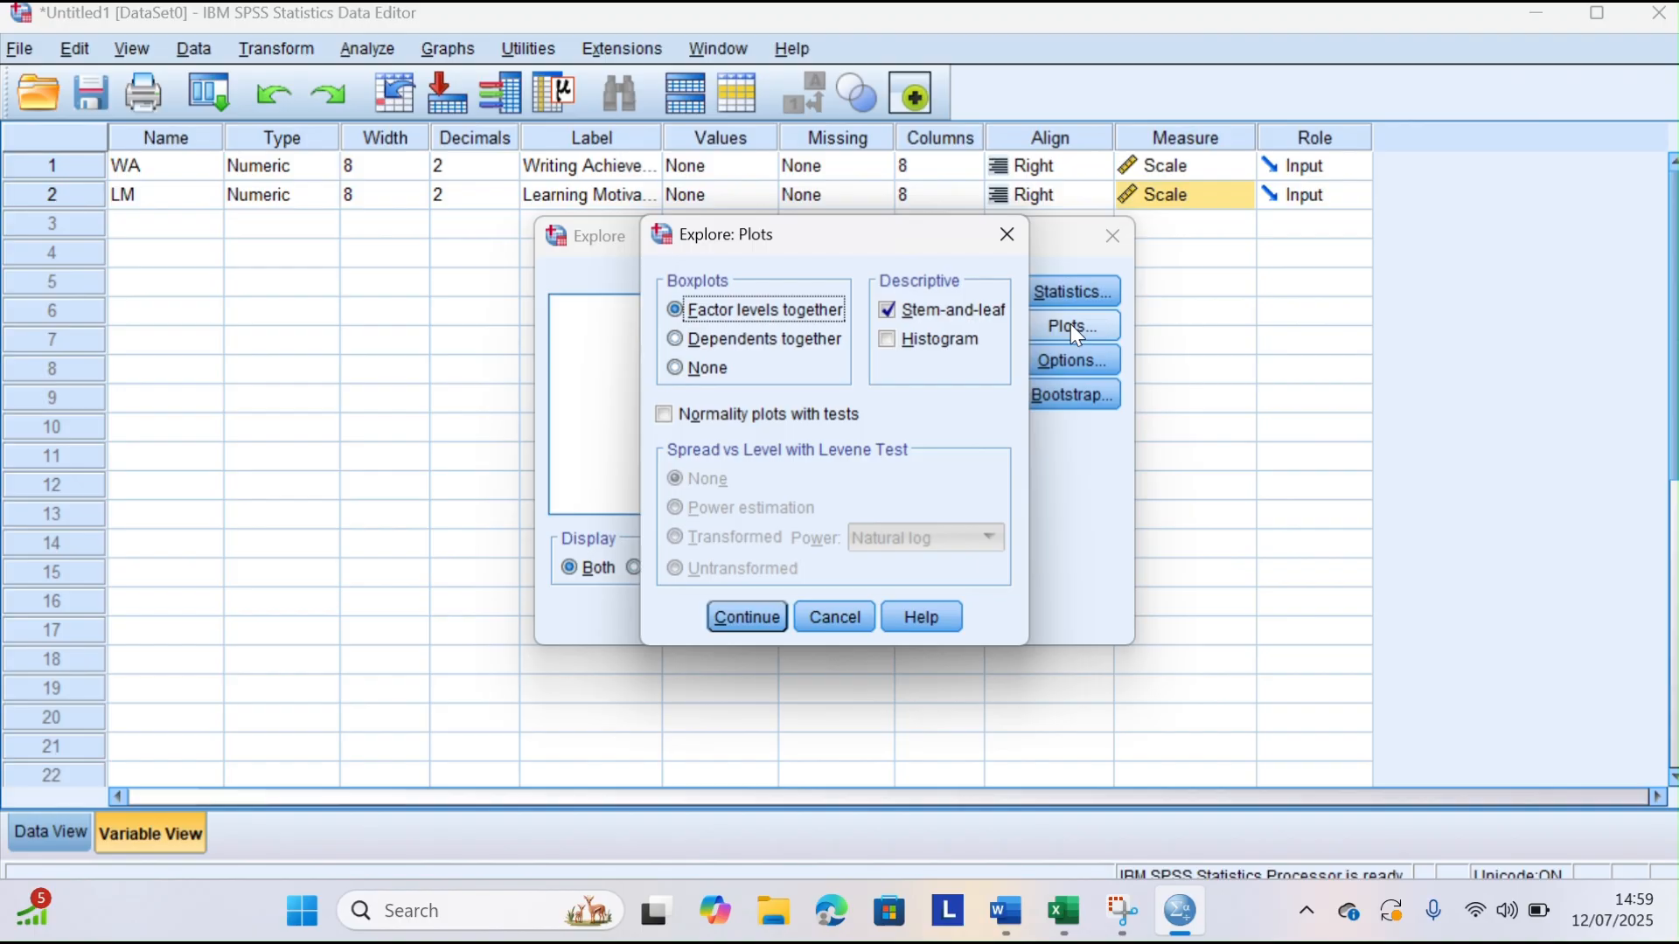
left_click(666, 413)
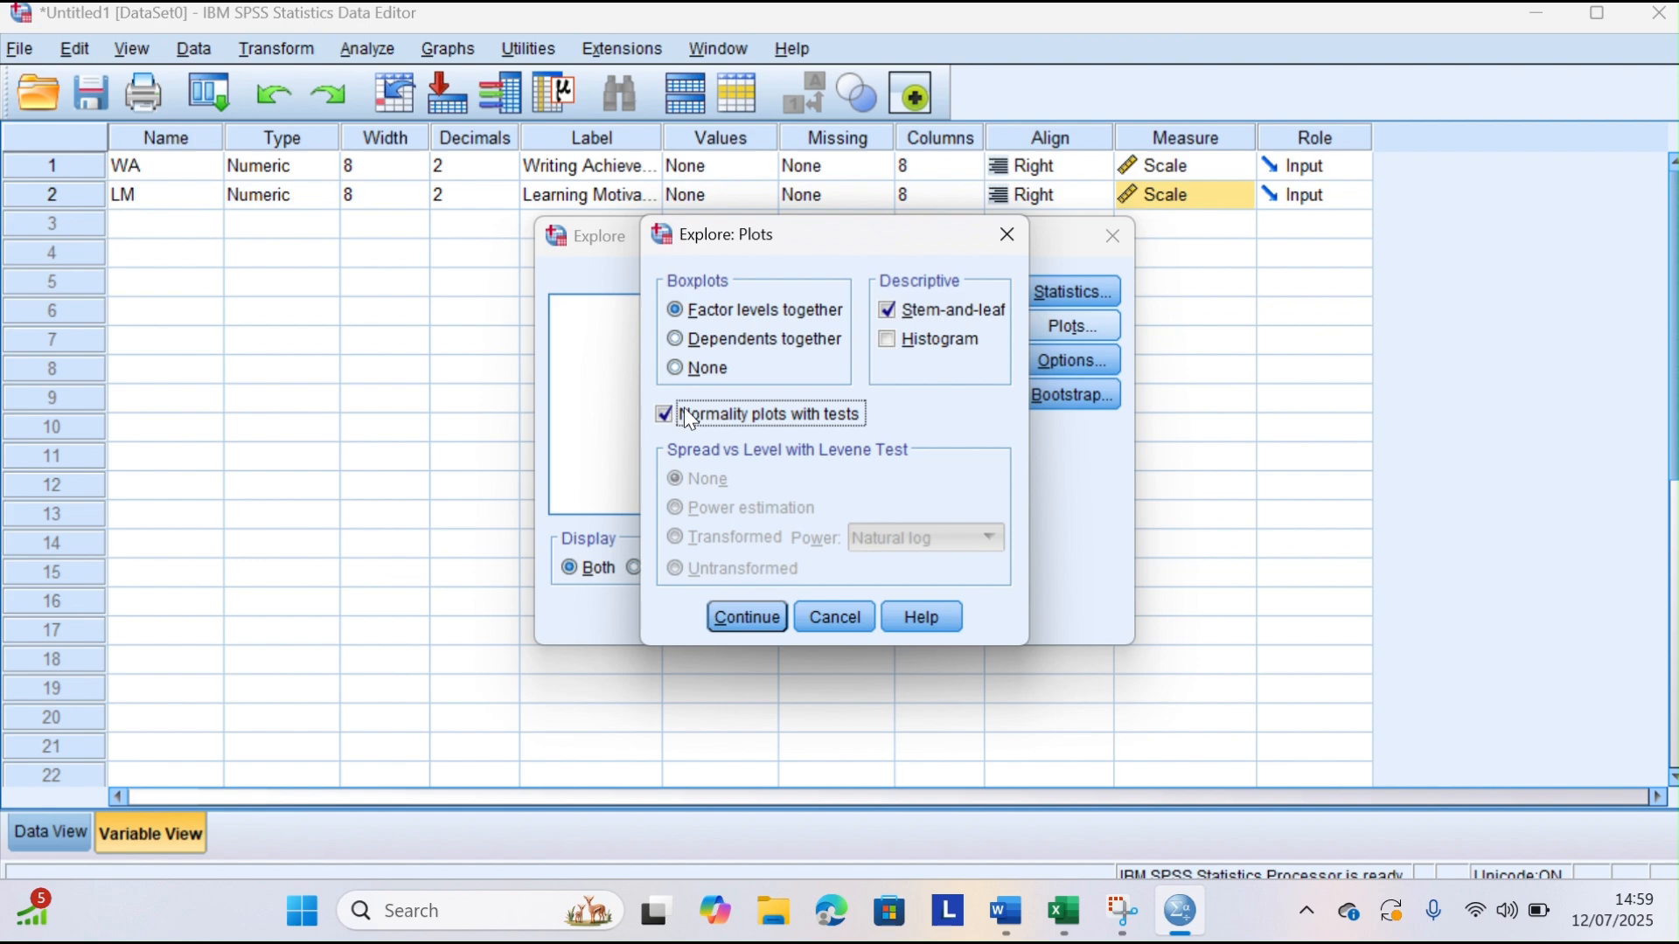
left_click(887, 340)
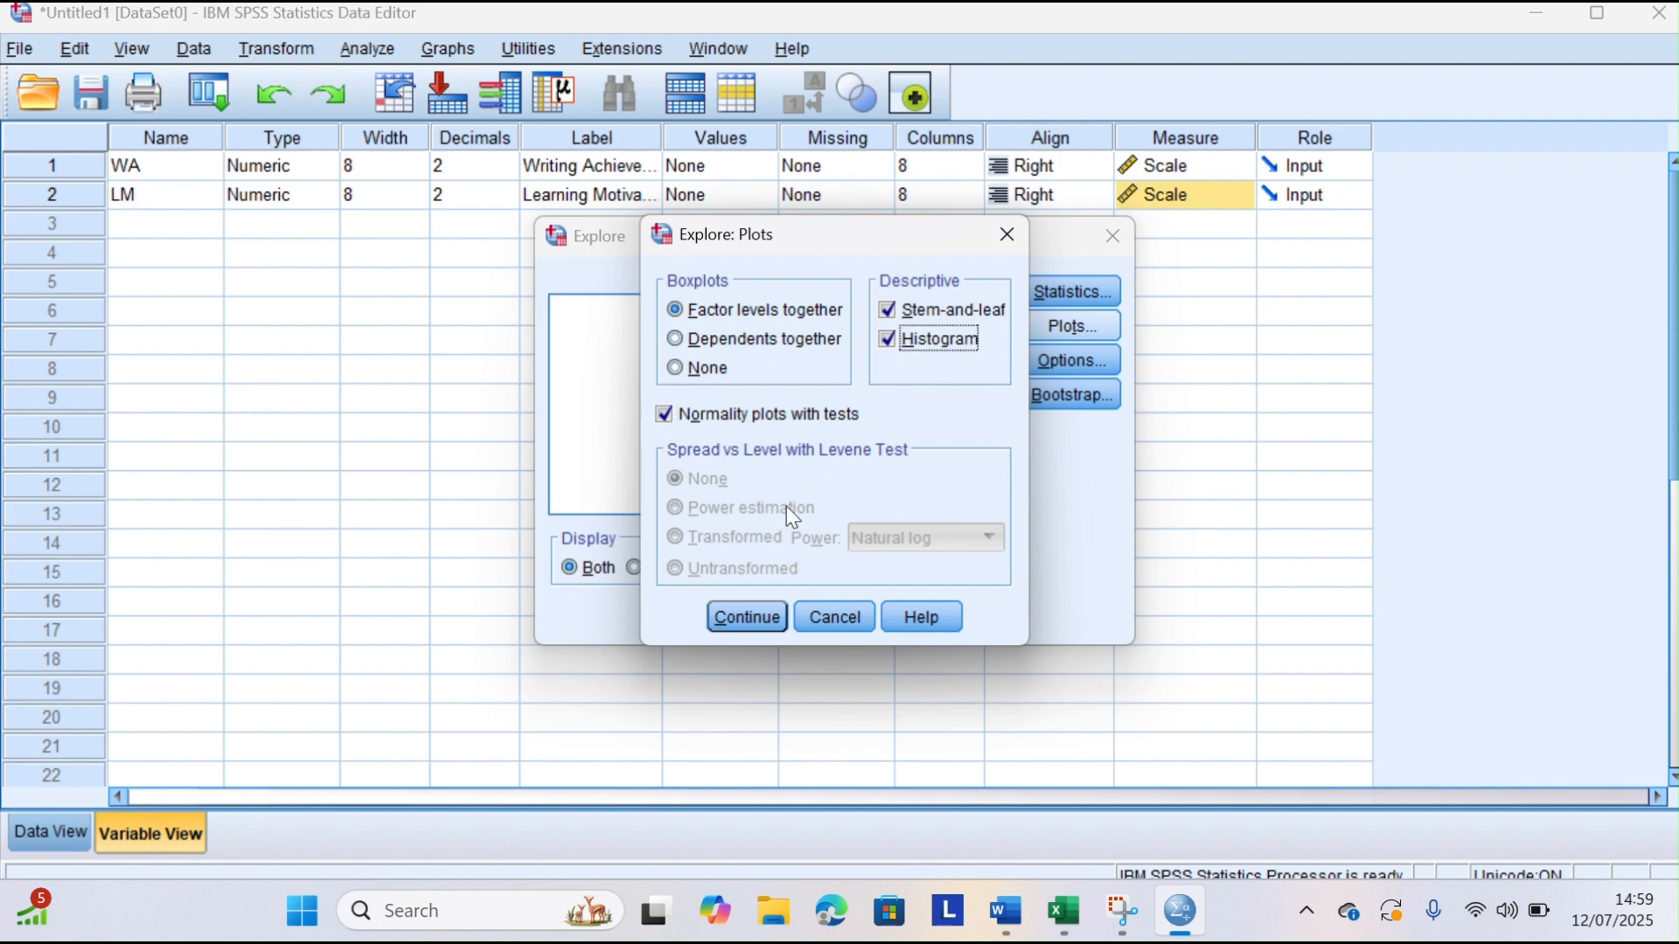
left_click(749, 619)
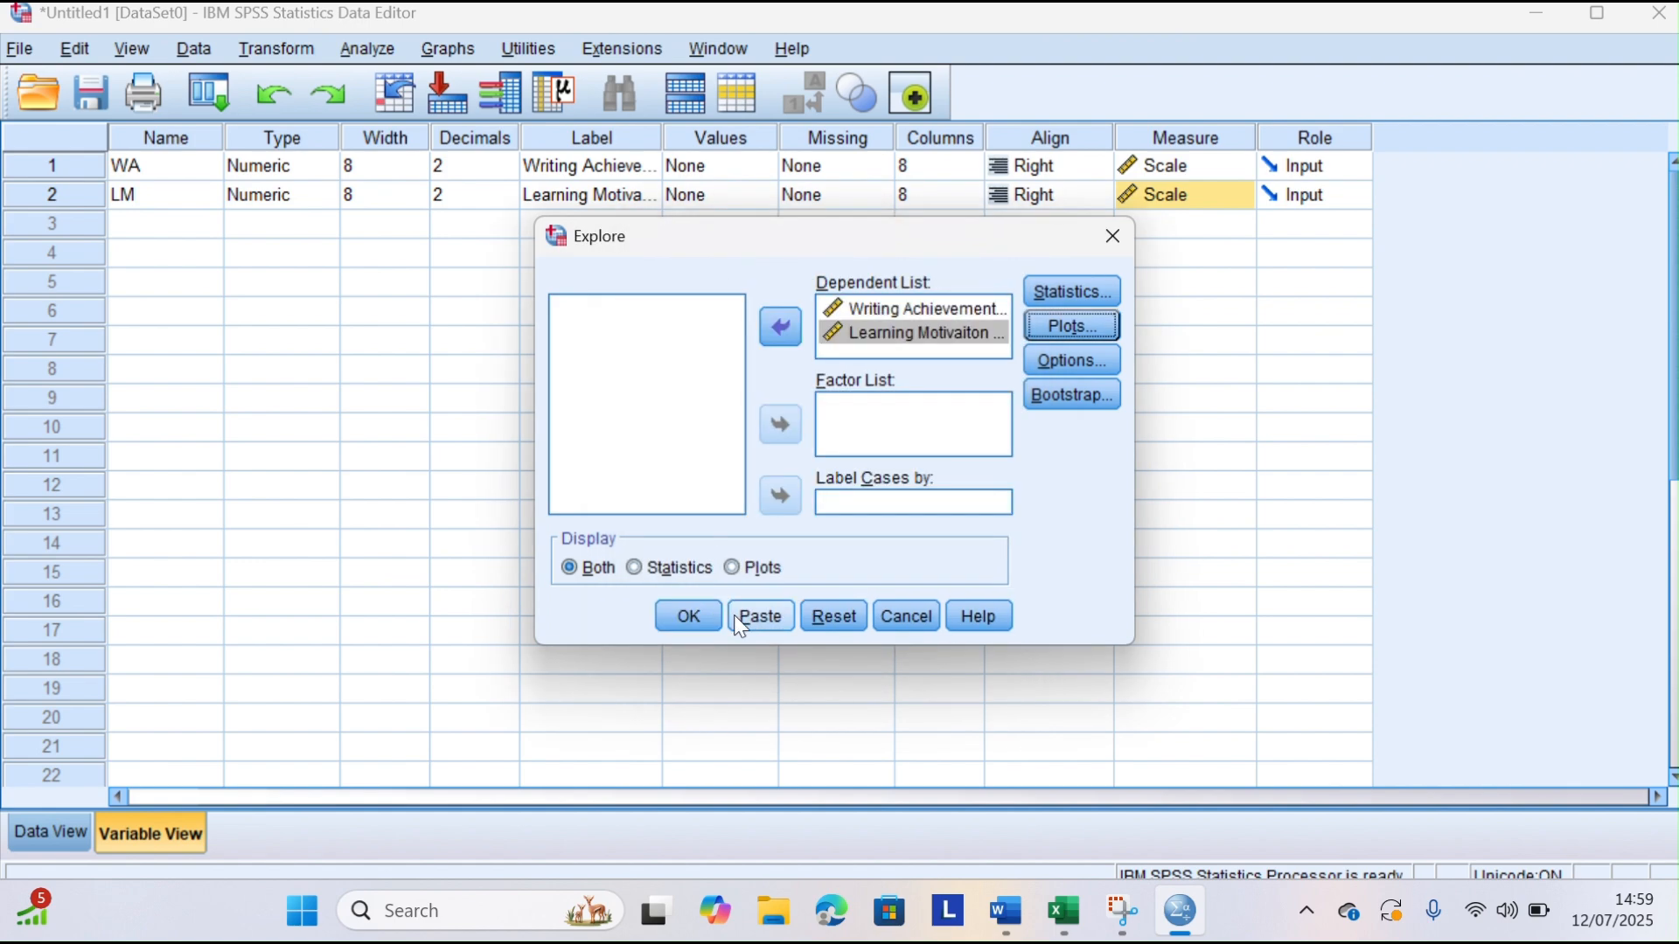
left_click(684, 602)
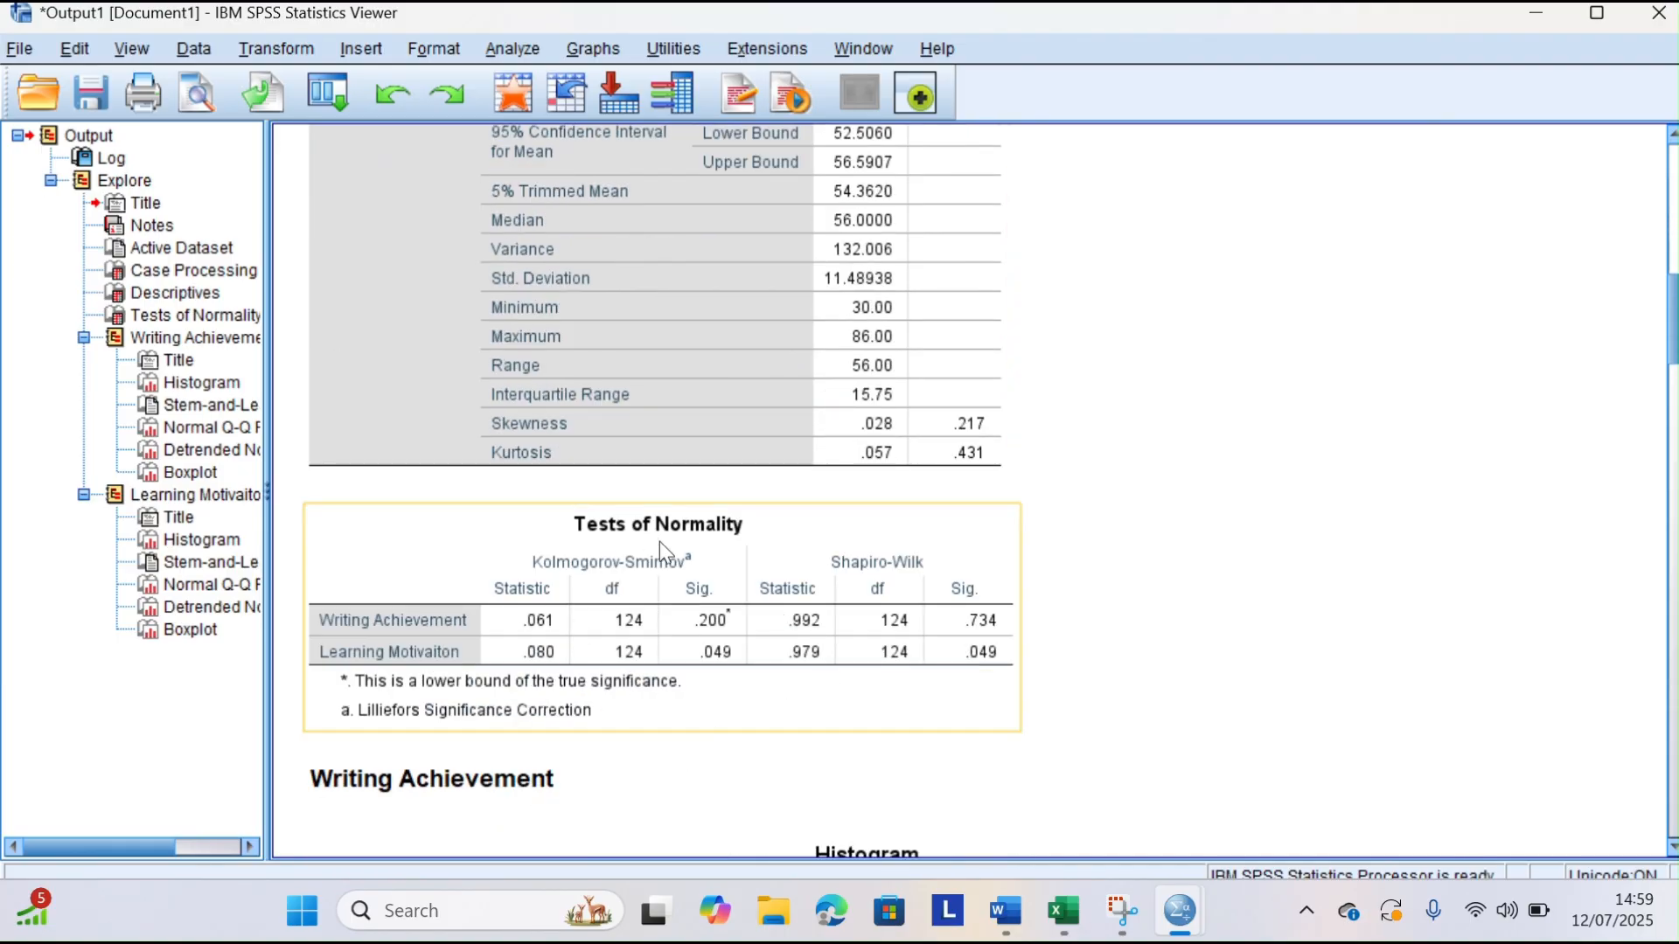
Copy the Tests of Normality table from the SPSS output into the Word document under the "Normal Distribution Test for Every Variable" heading
left_click(713, 378)
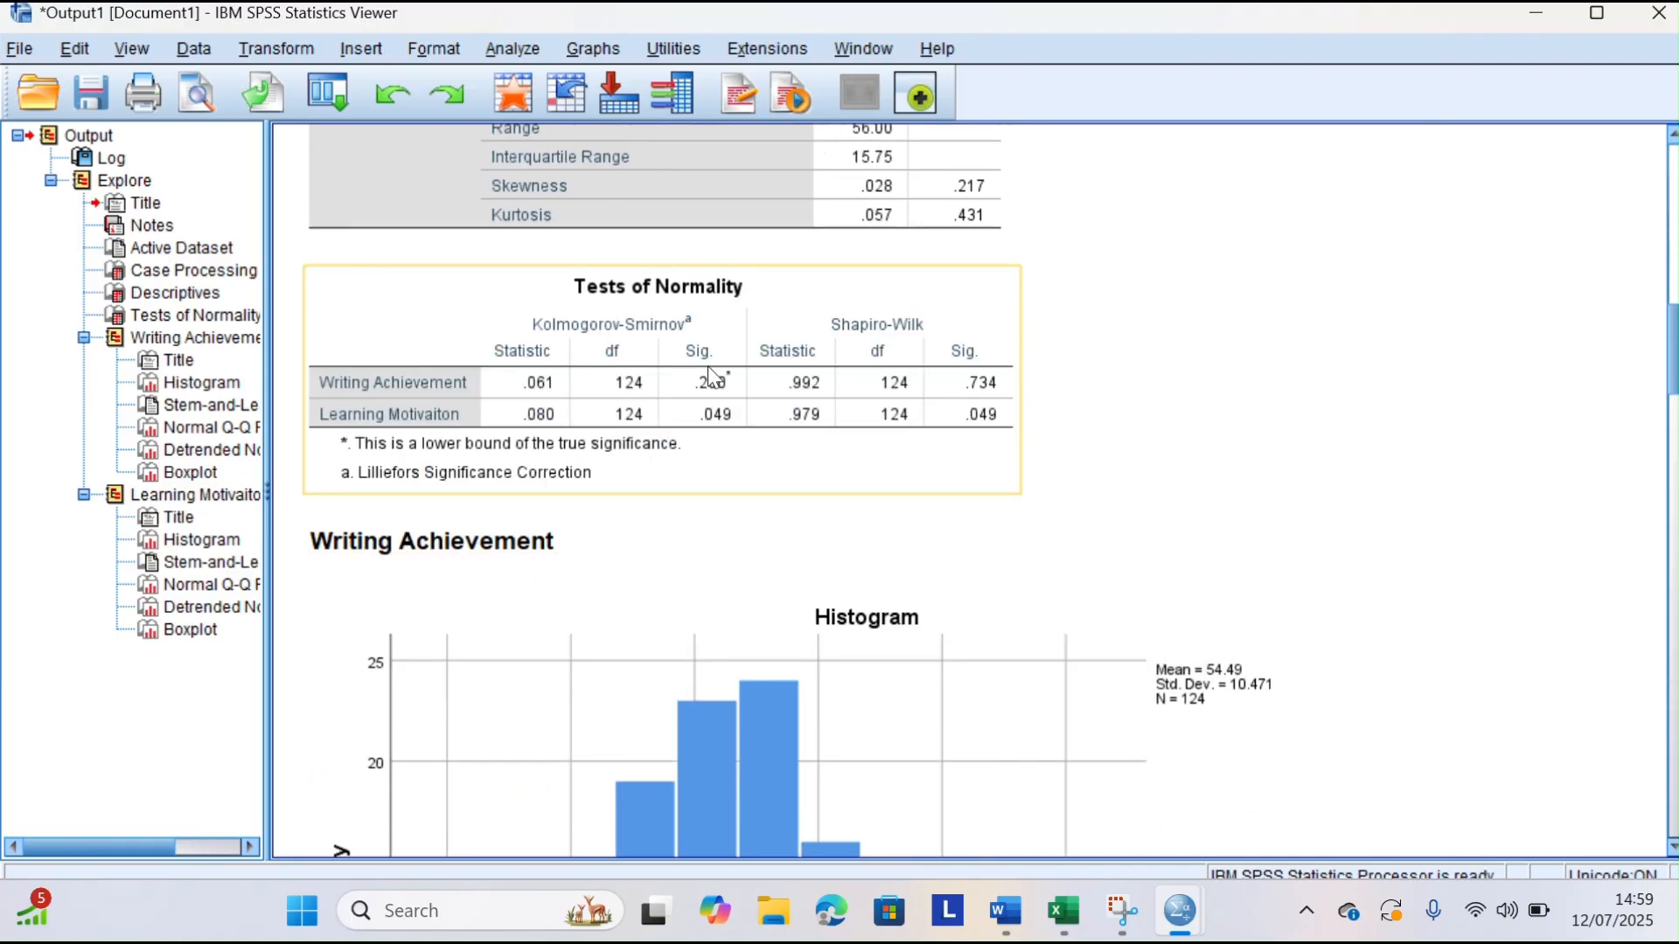
right_click(972, 298)
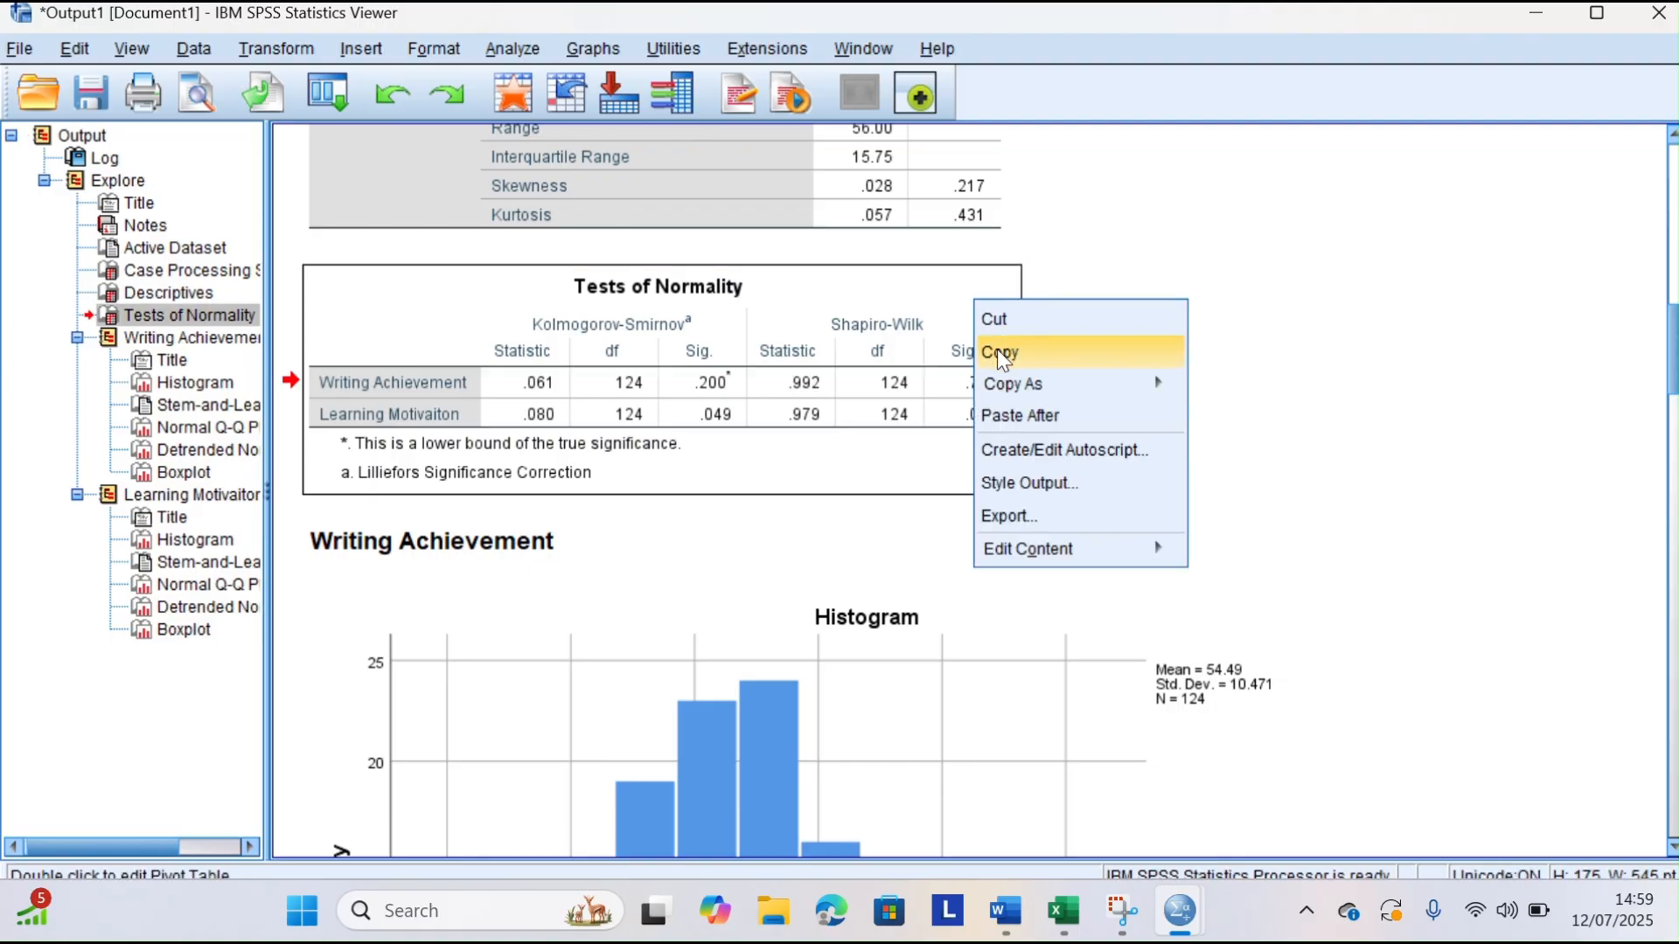
left_click(997, 348)
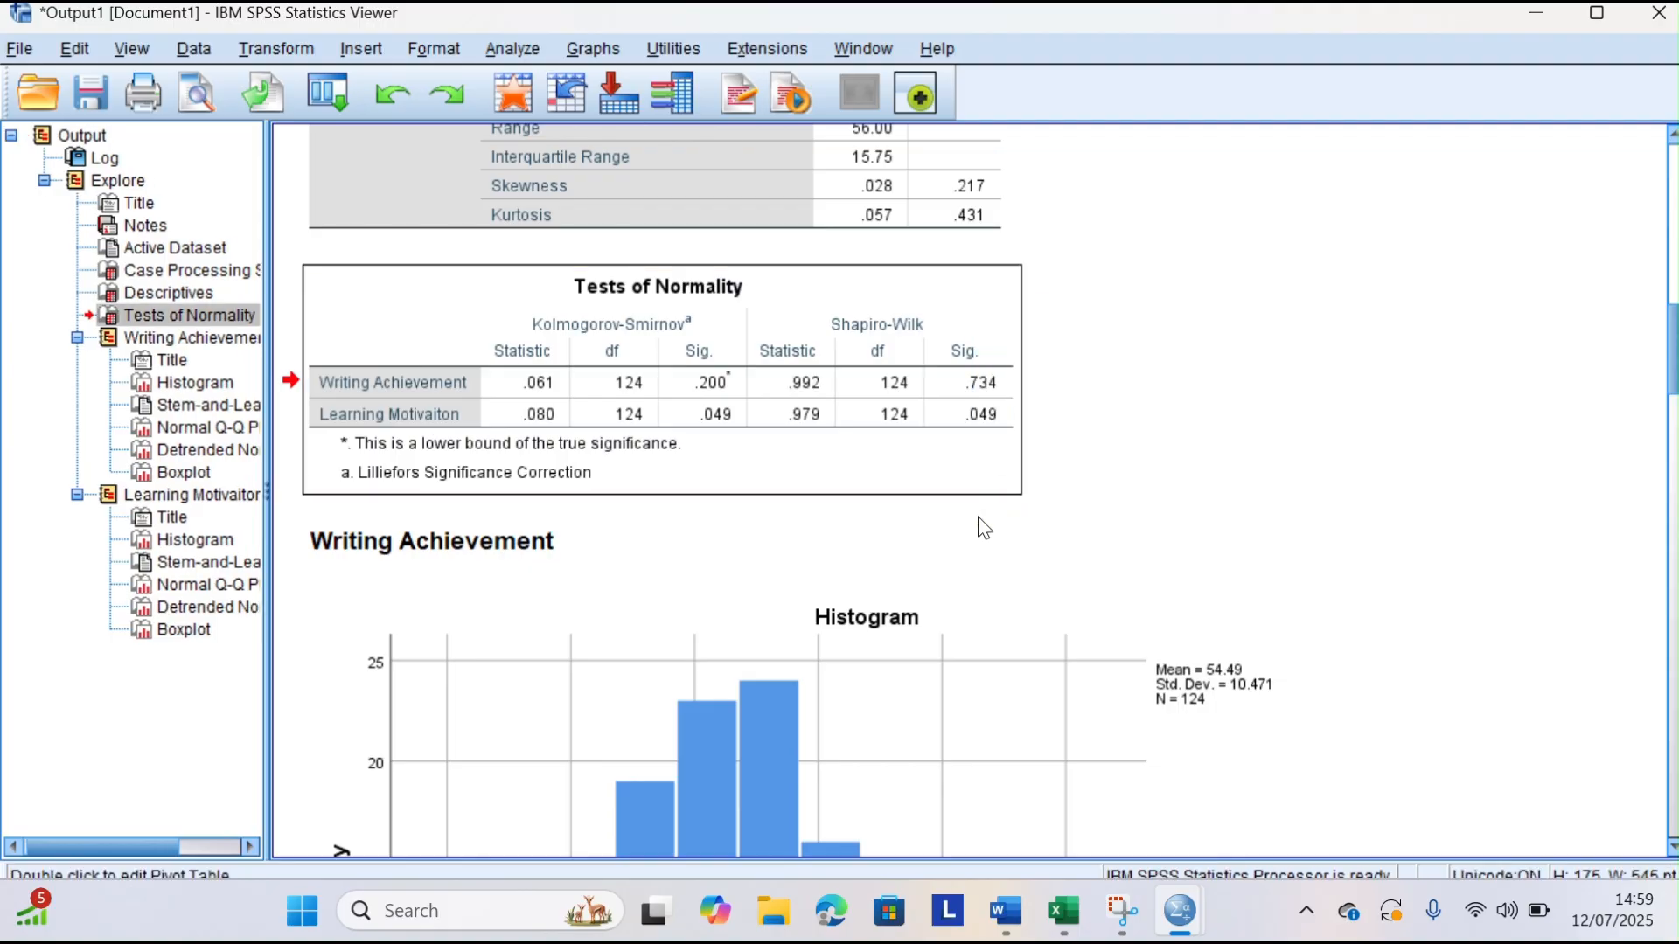
left_click(1006, 911)
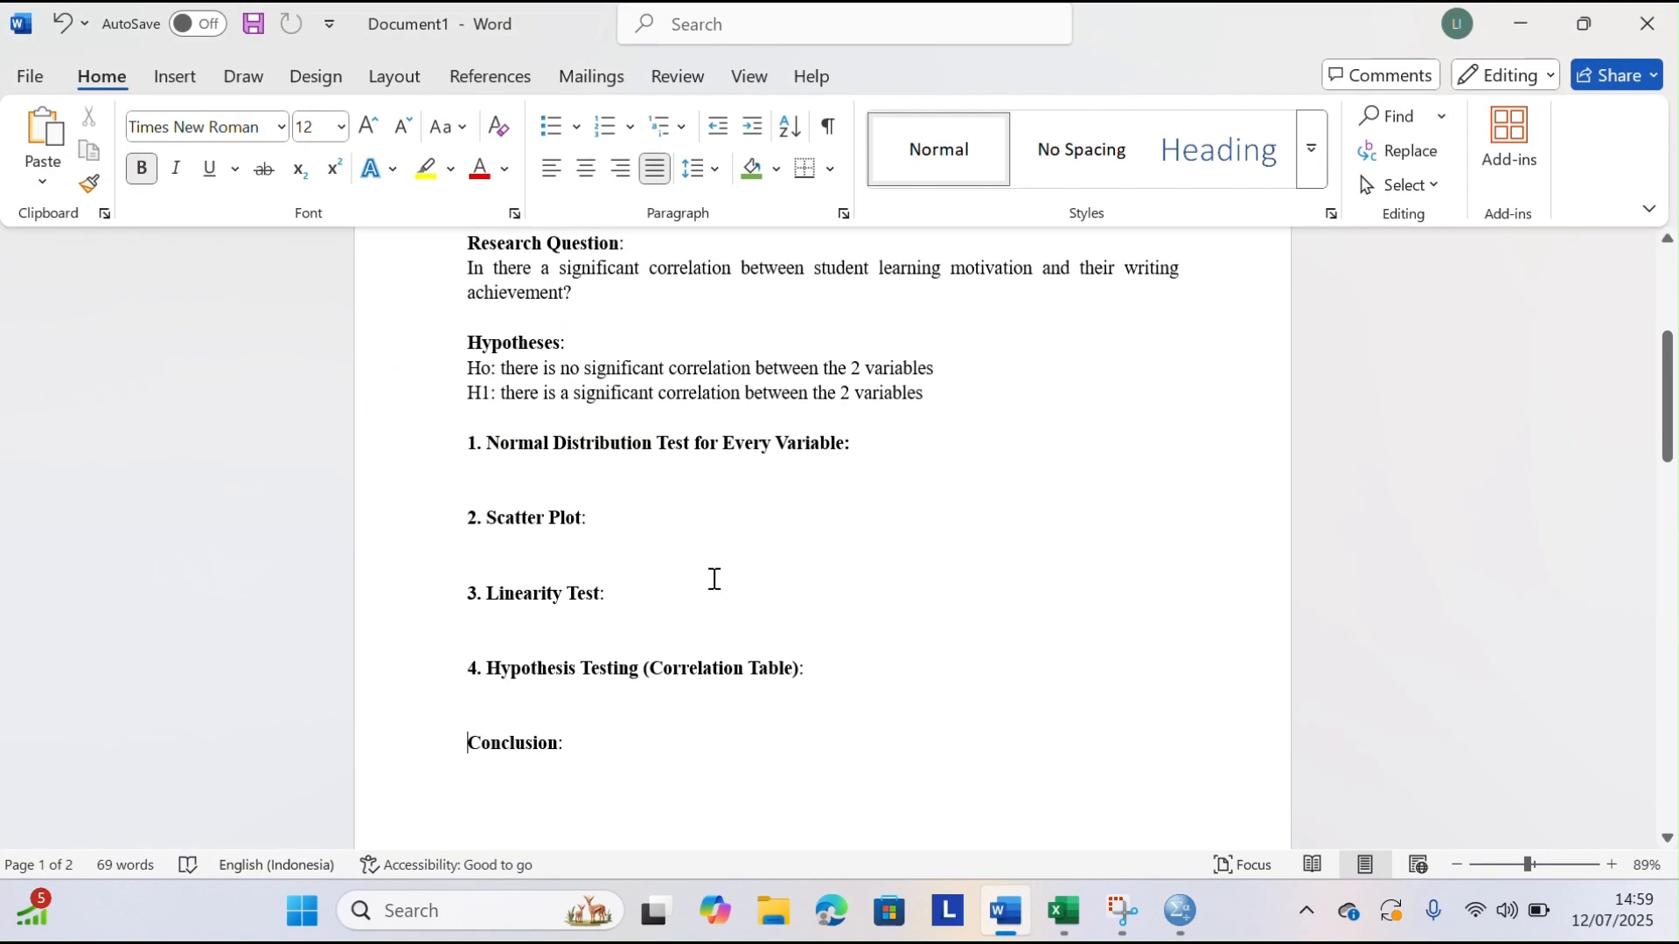
left_click(487, 465)
key("ctrl+v")
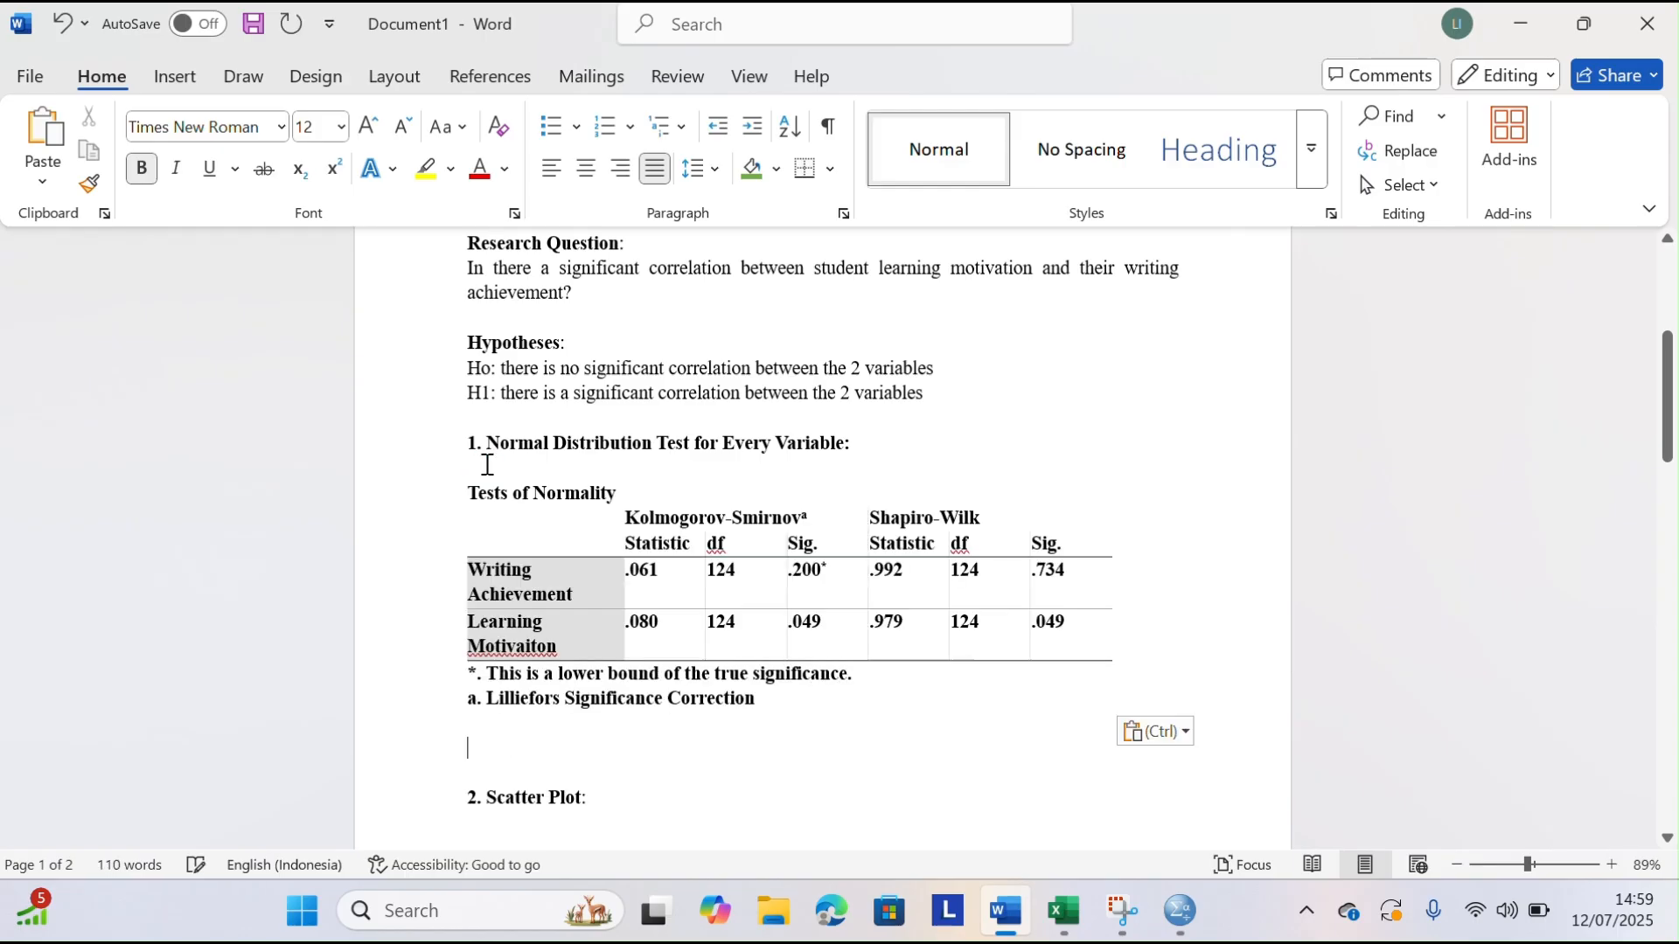
Remove the bold formatting from the pasted Tests of Normality table and shade its Shapiro-Wilk Sig. column green
left_click_drag(476, 494, 806, 710)
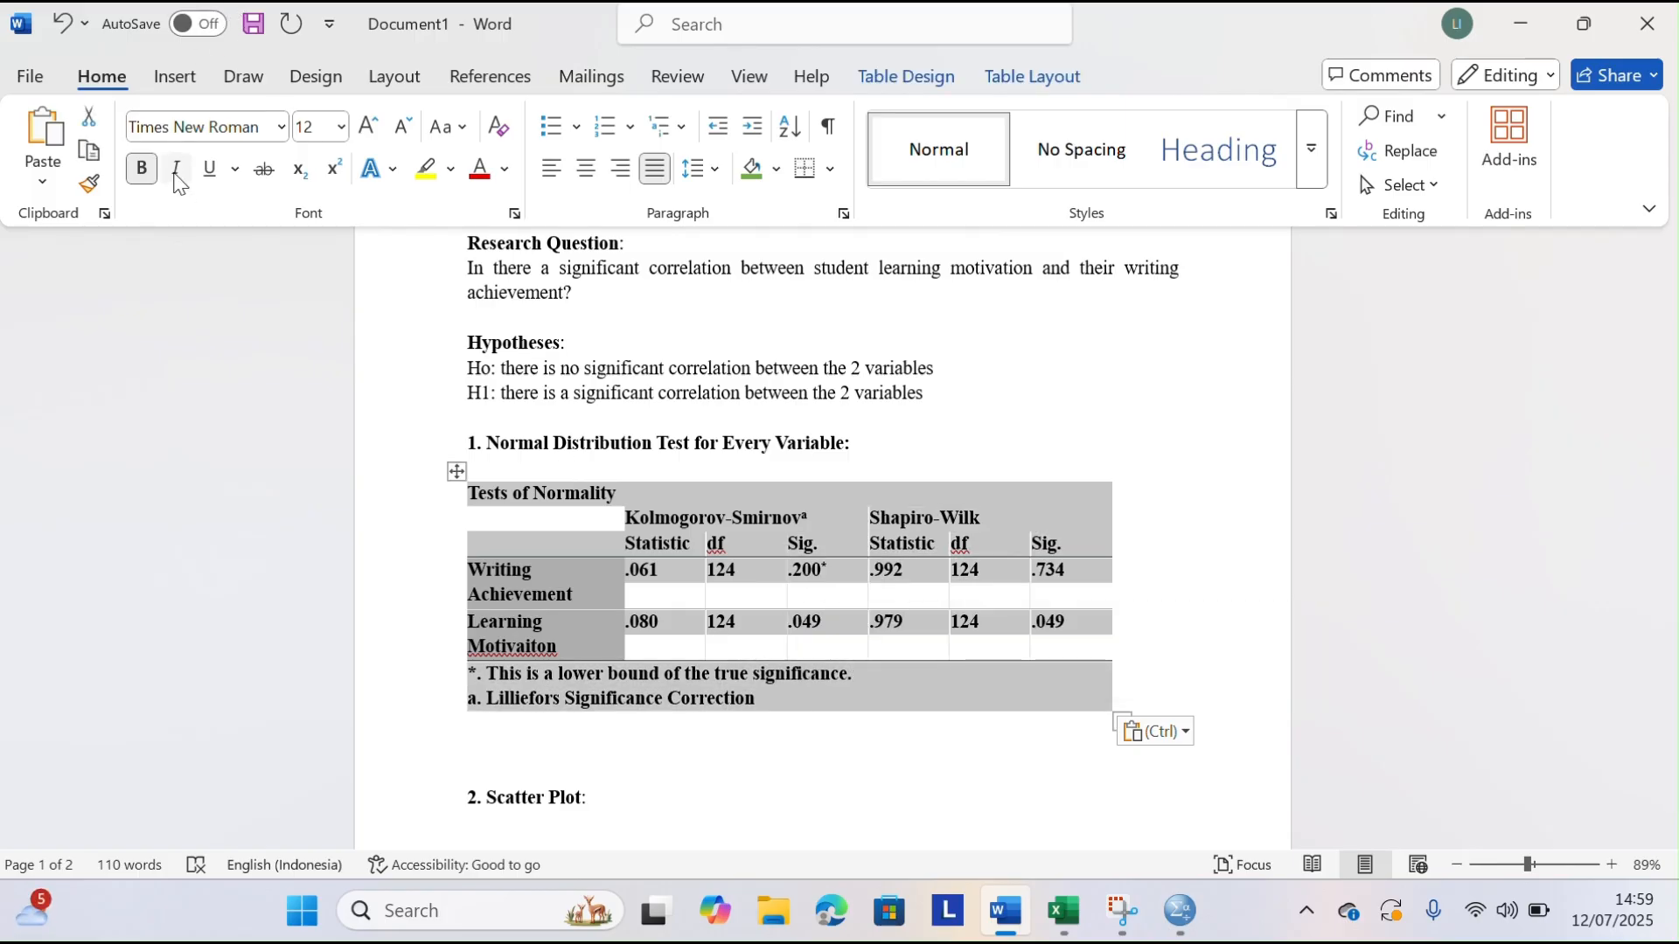
left_click(145, 168)
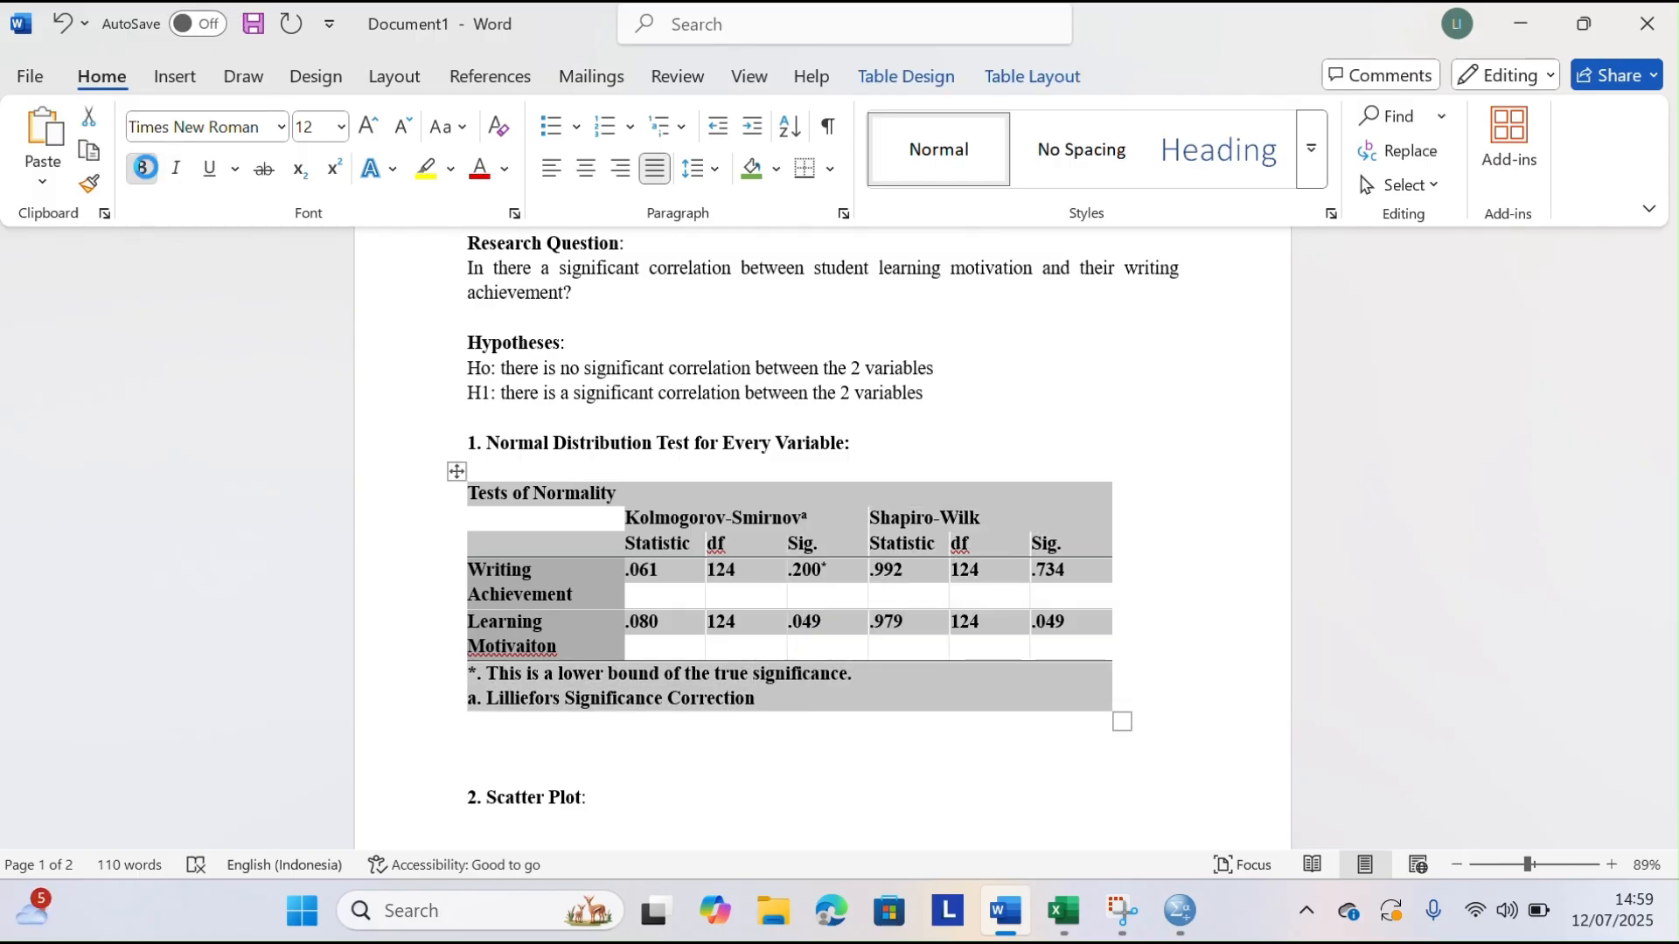
left_click(1146, 424)
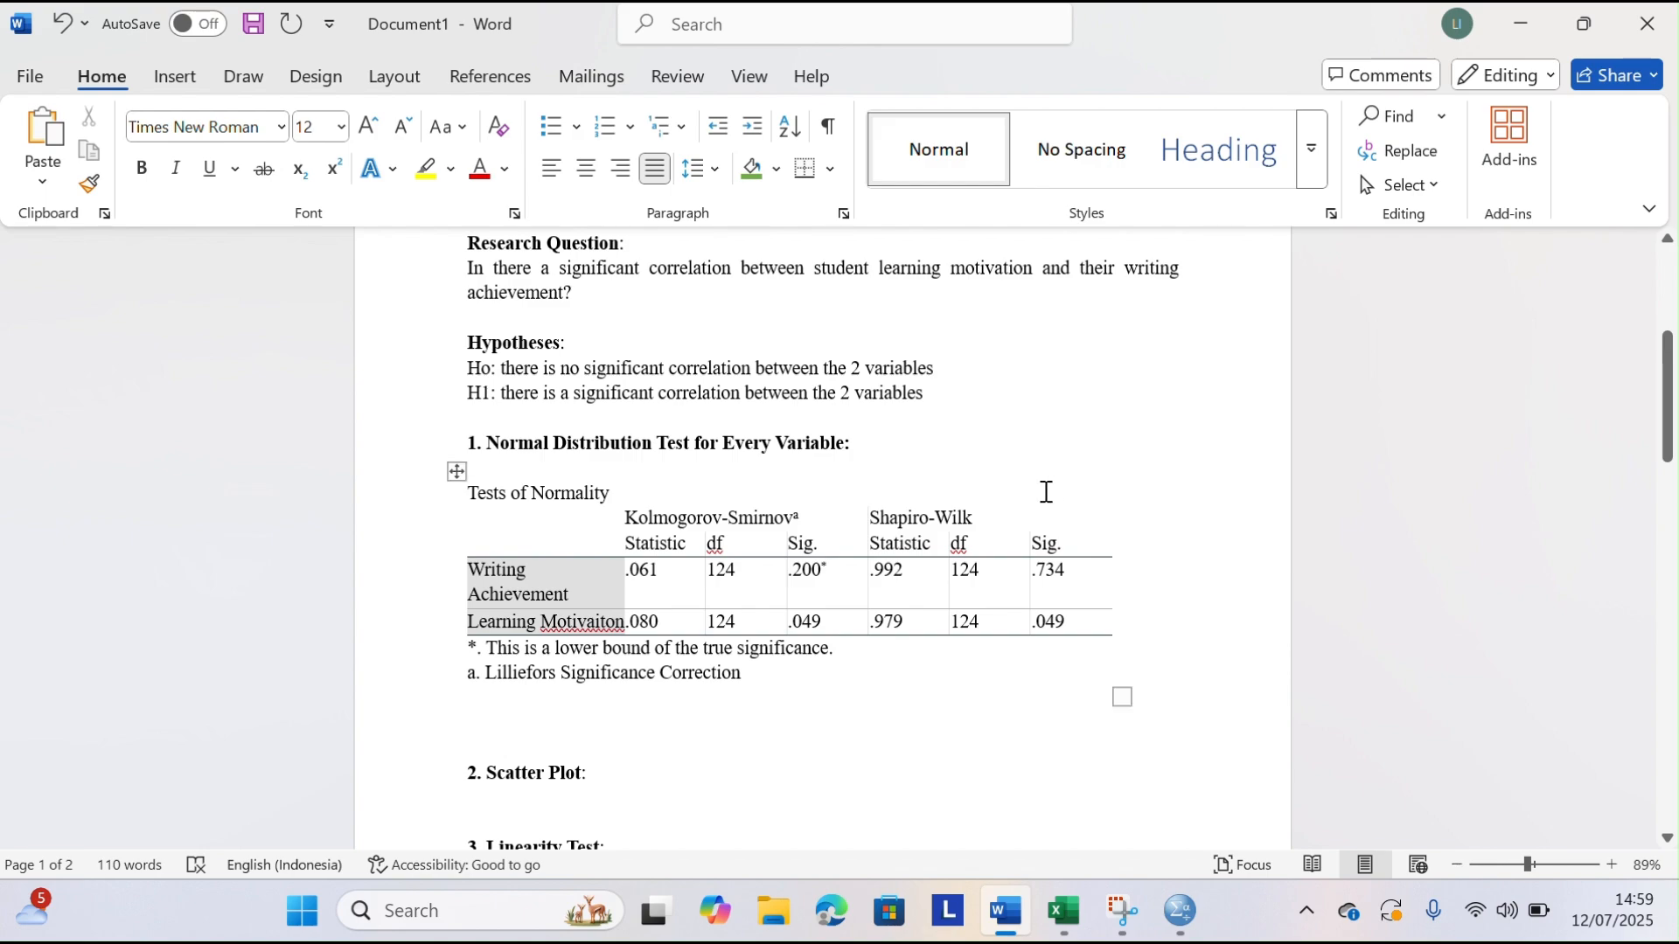
left_click_drag(1041, 542, 1078, 630)
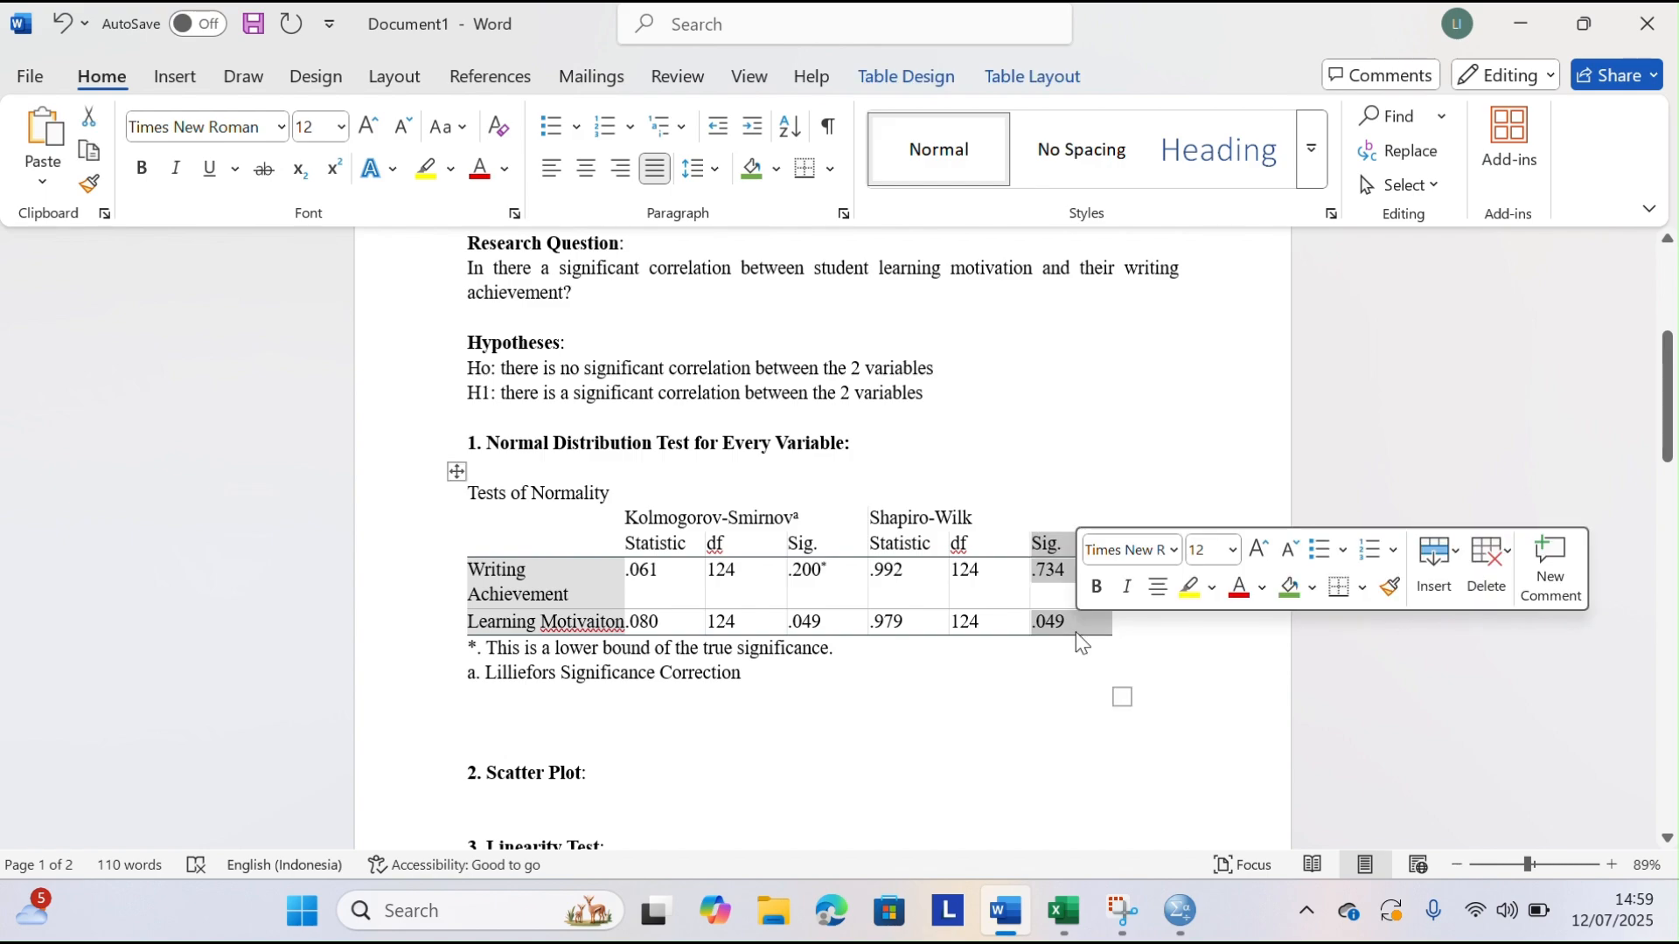
left_click(756, 169)
left_click(1236, 612)
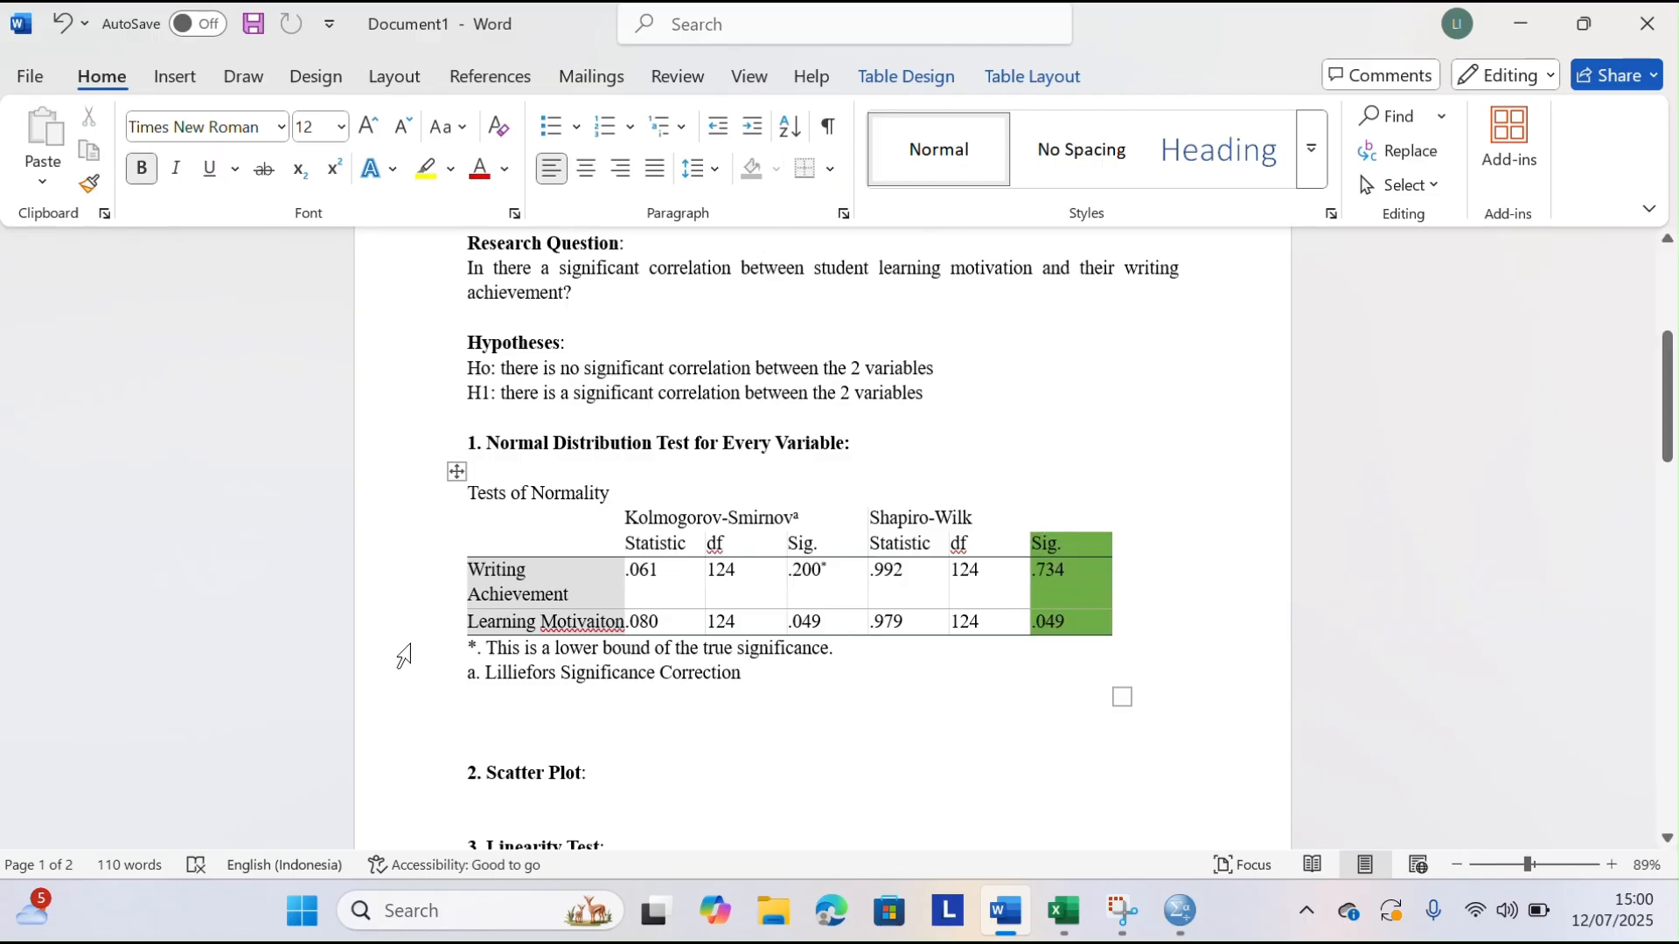
Start a line directly below the normality table with the text "Writing achievement" in non-bold type
left_click(483, 700)
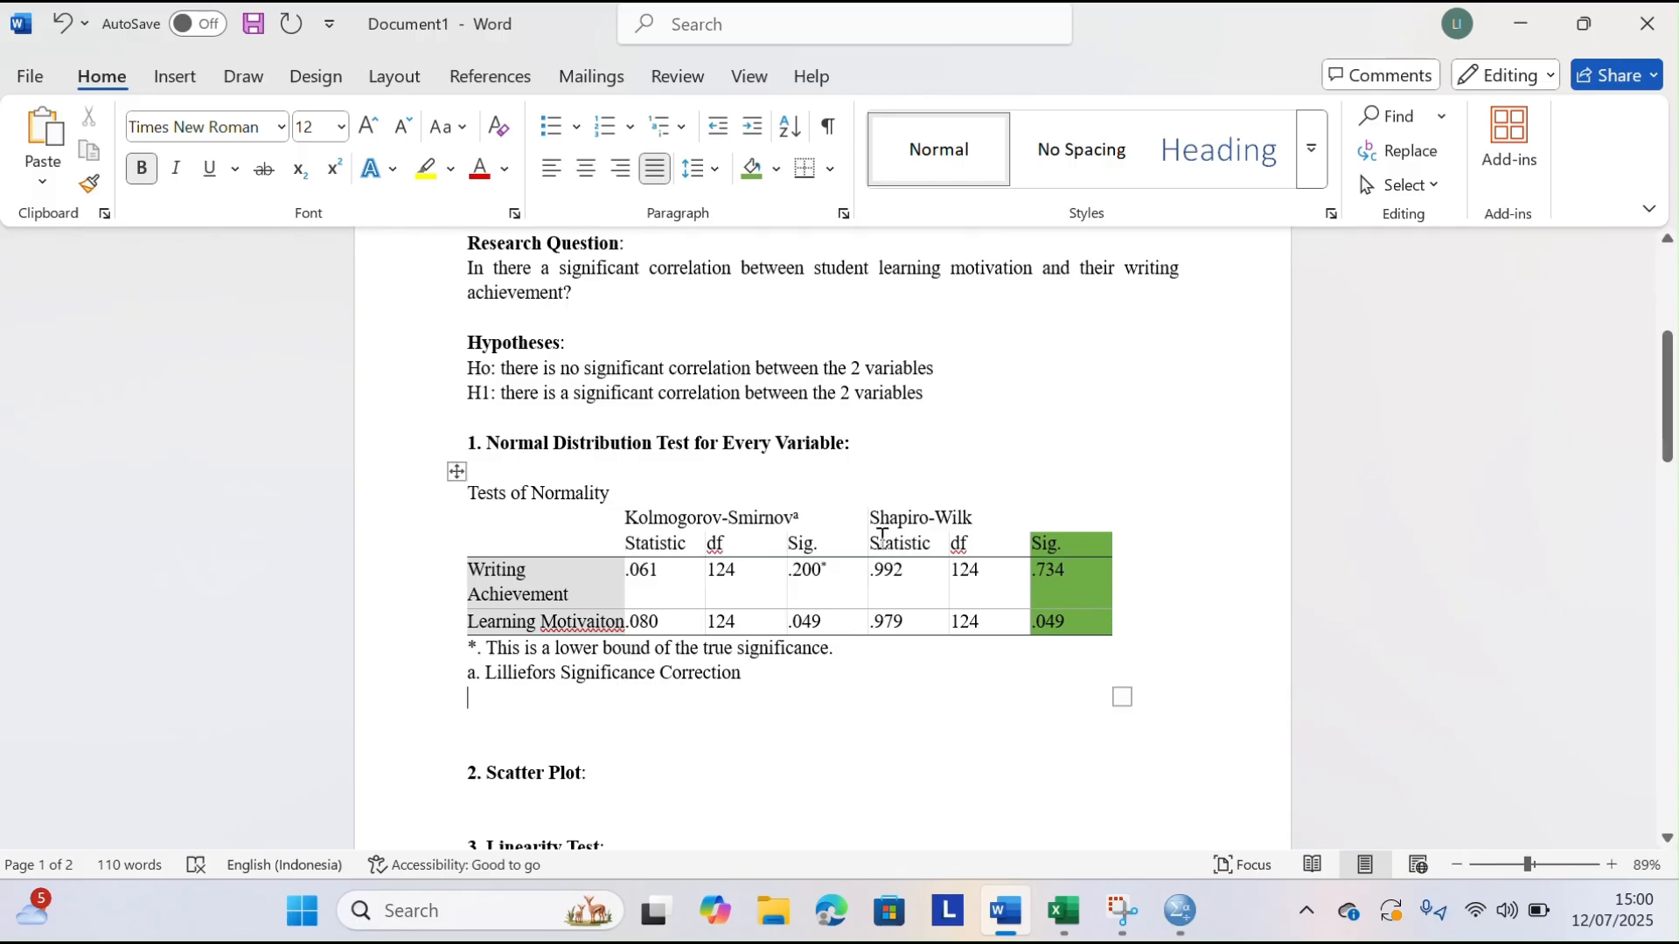
type("Writing achievement")
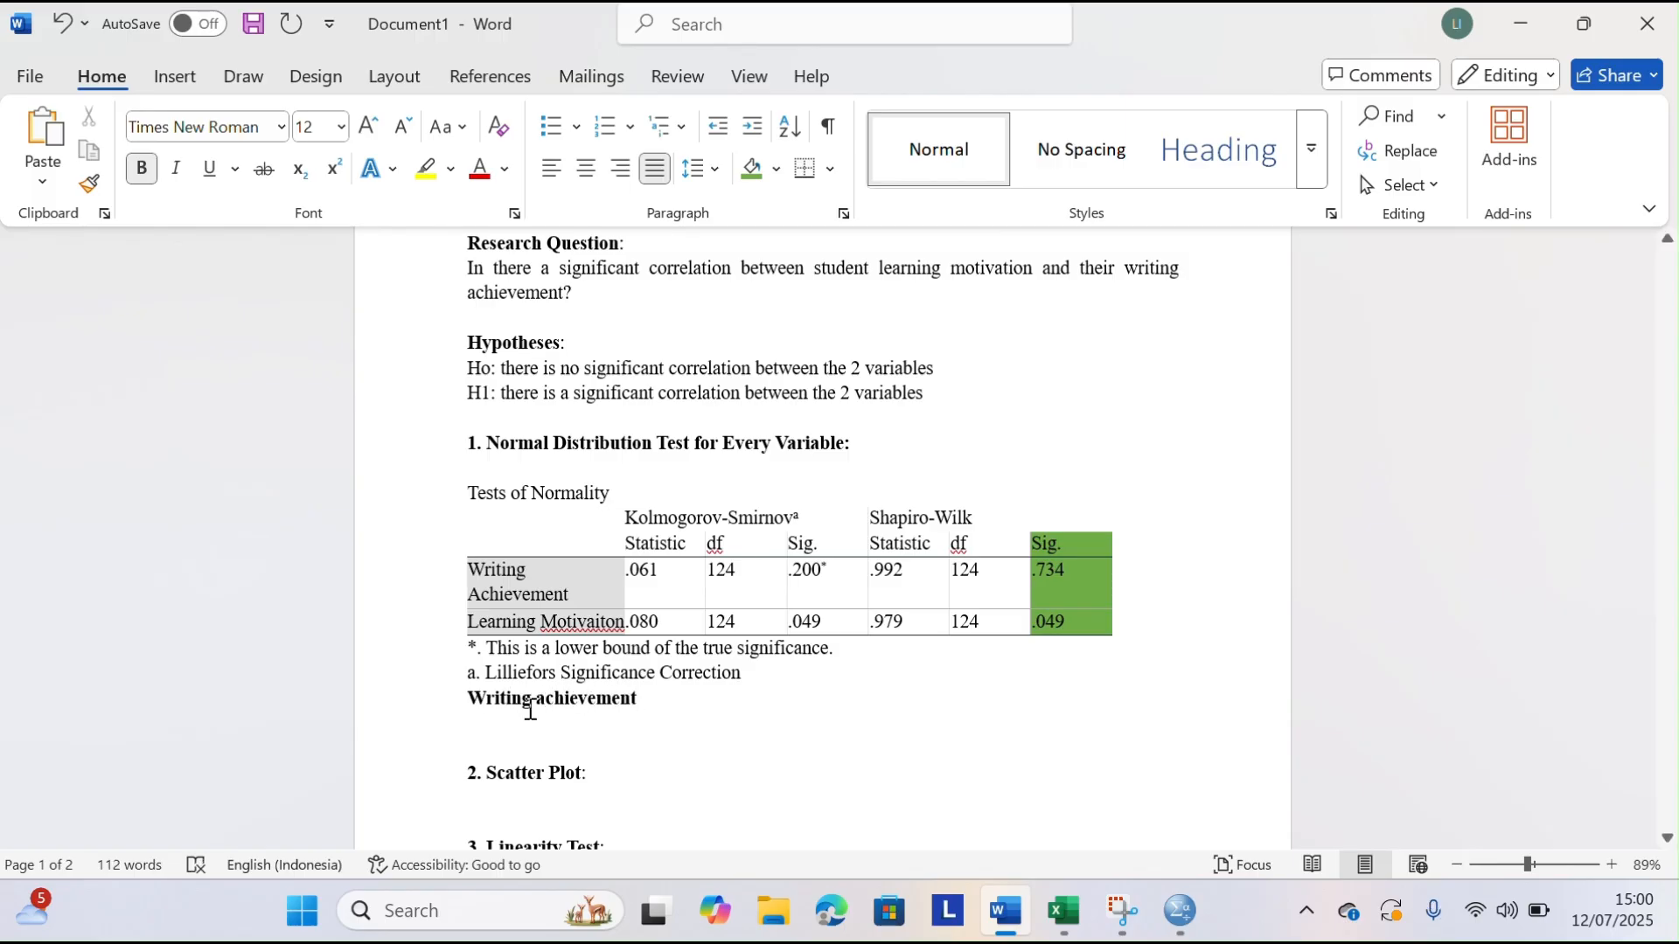
left_click_drag(469, 697, 651, 699)
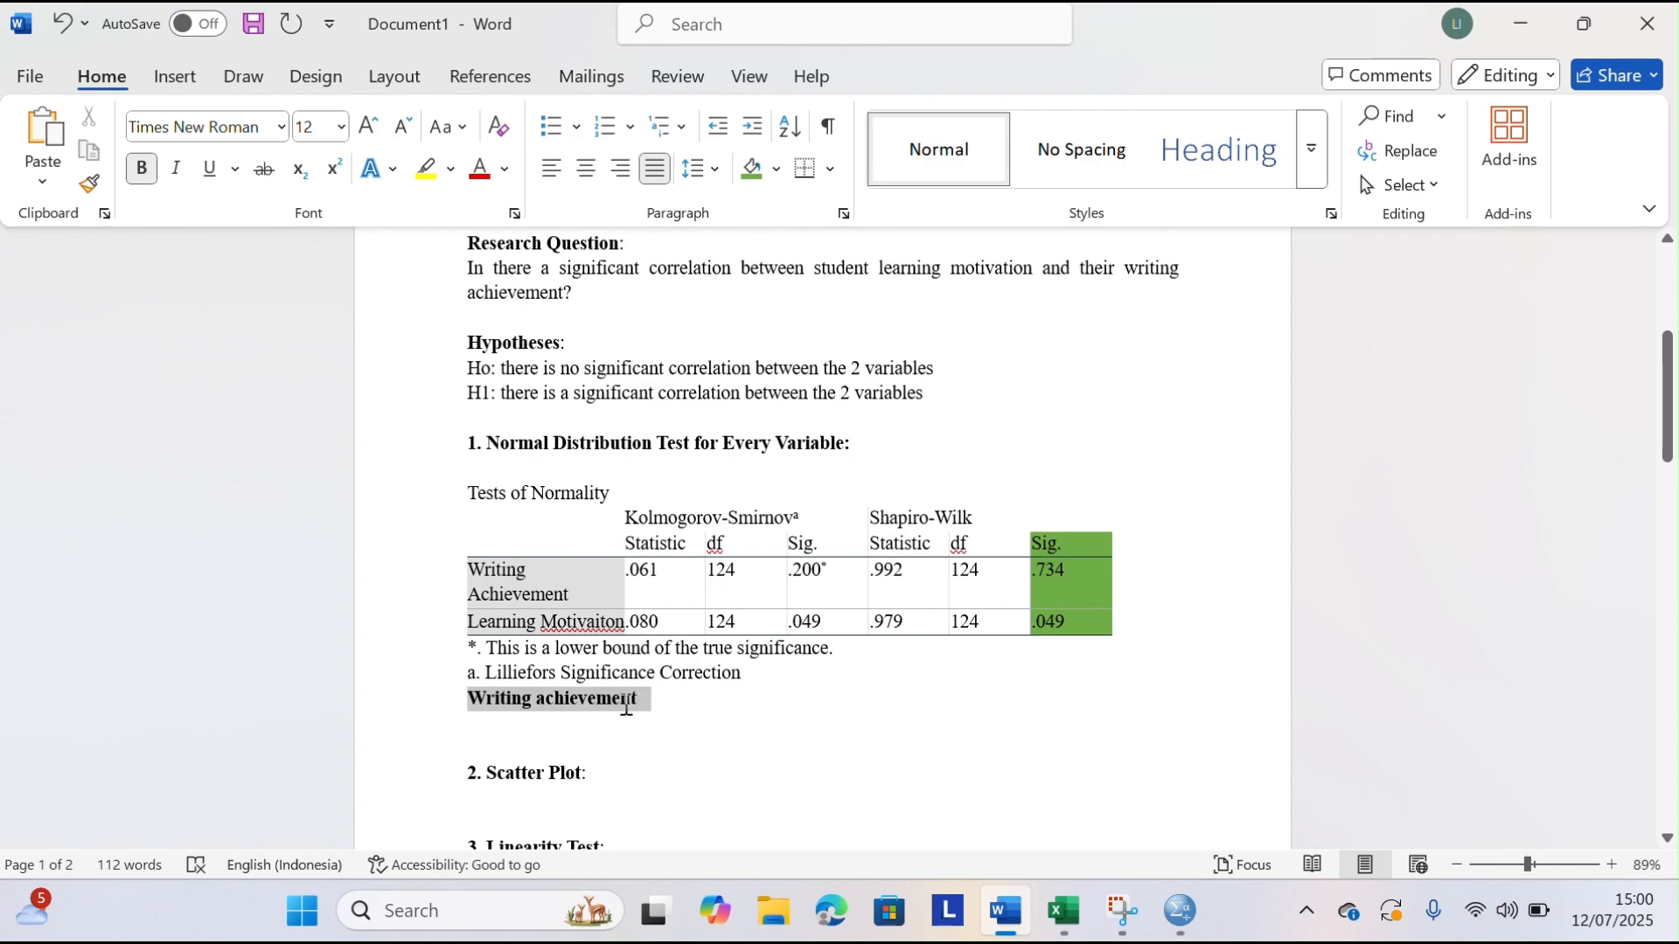
left_click(139, 168)
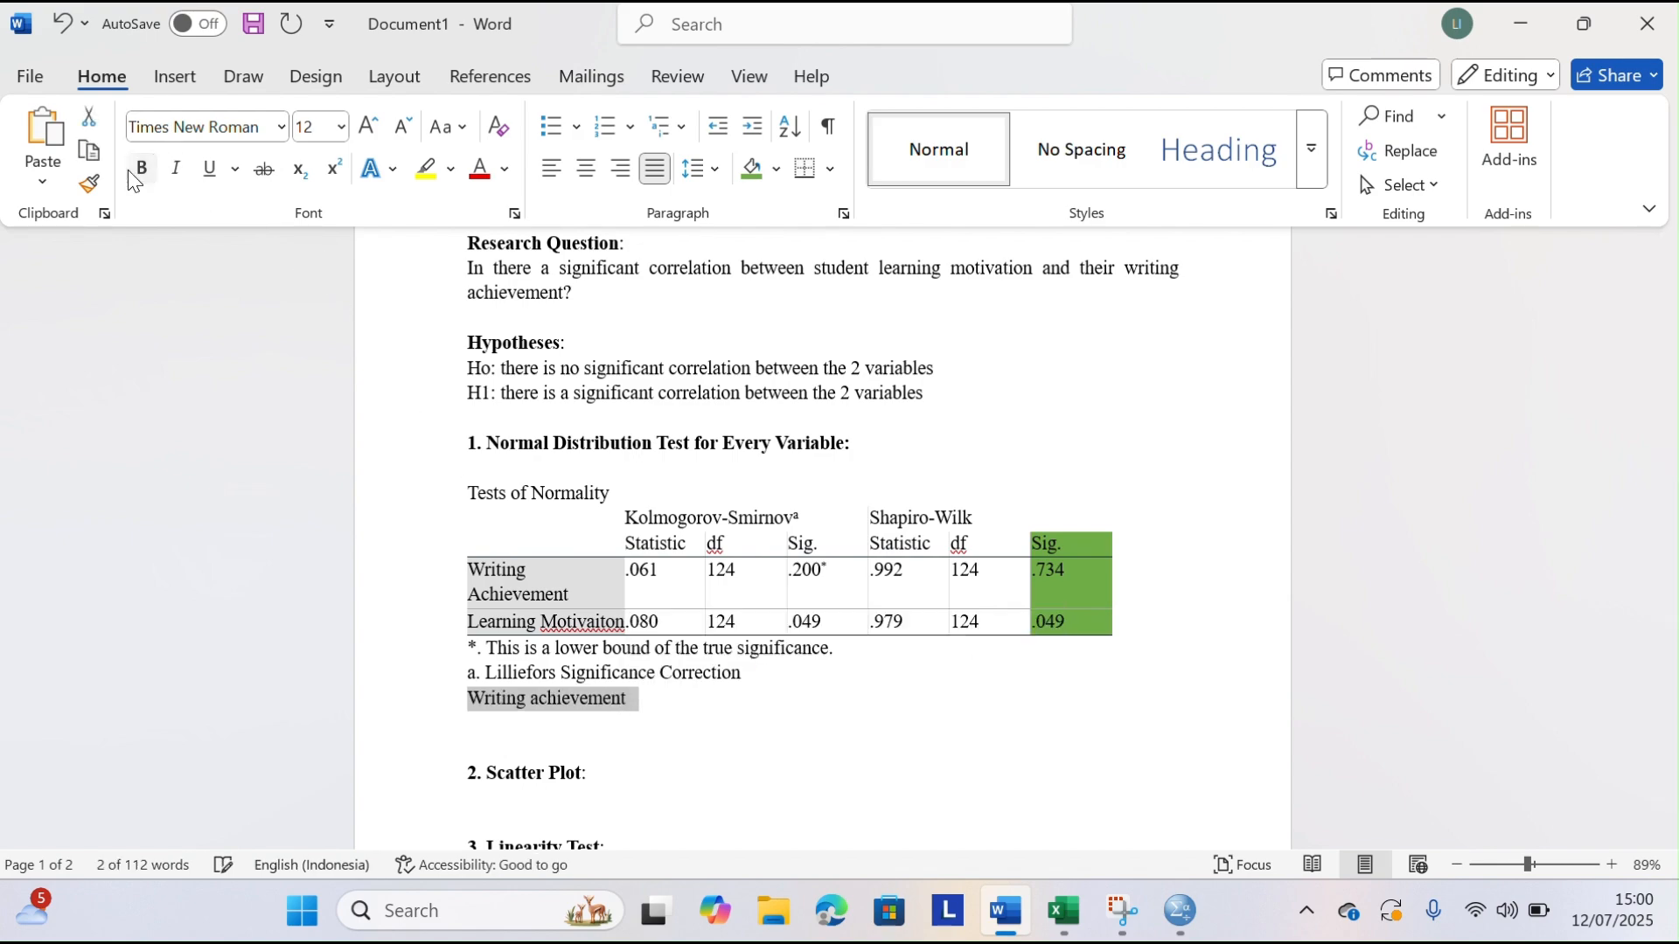
left_click(658, 719)
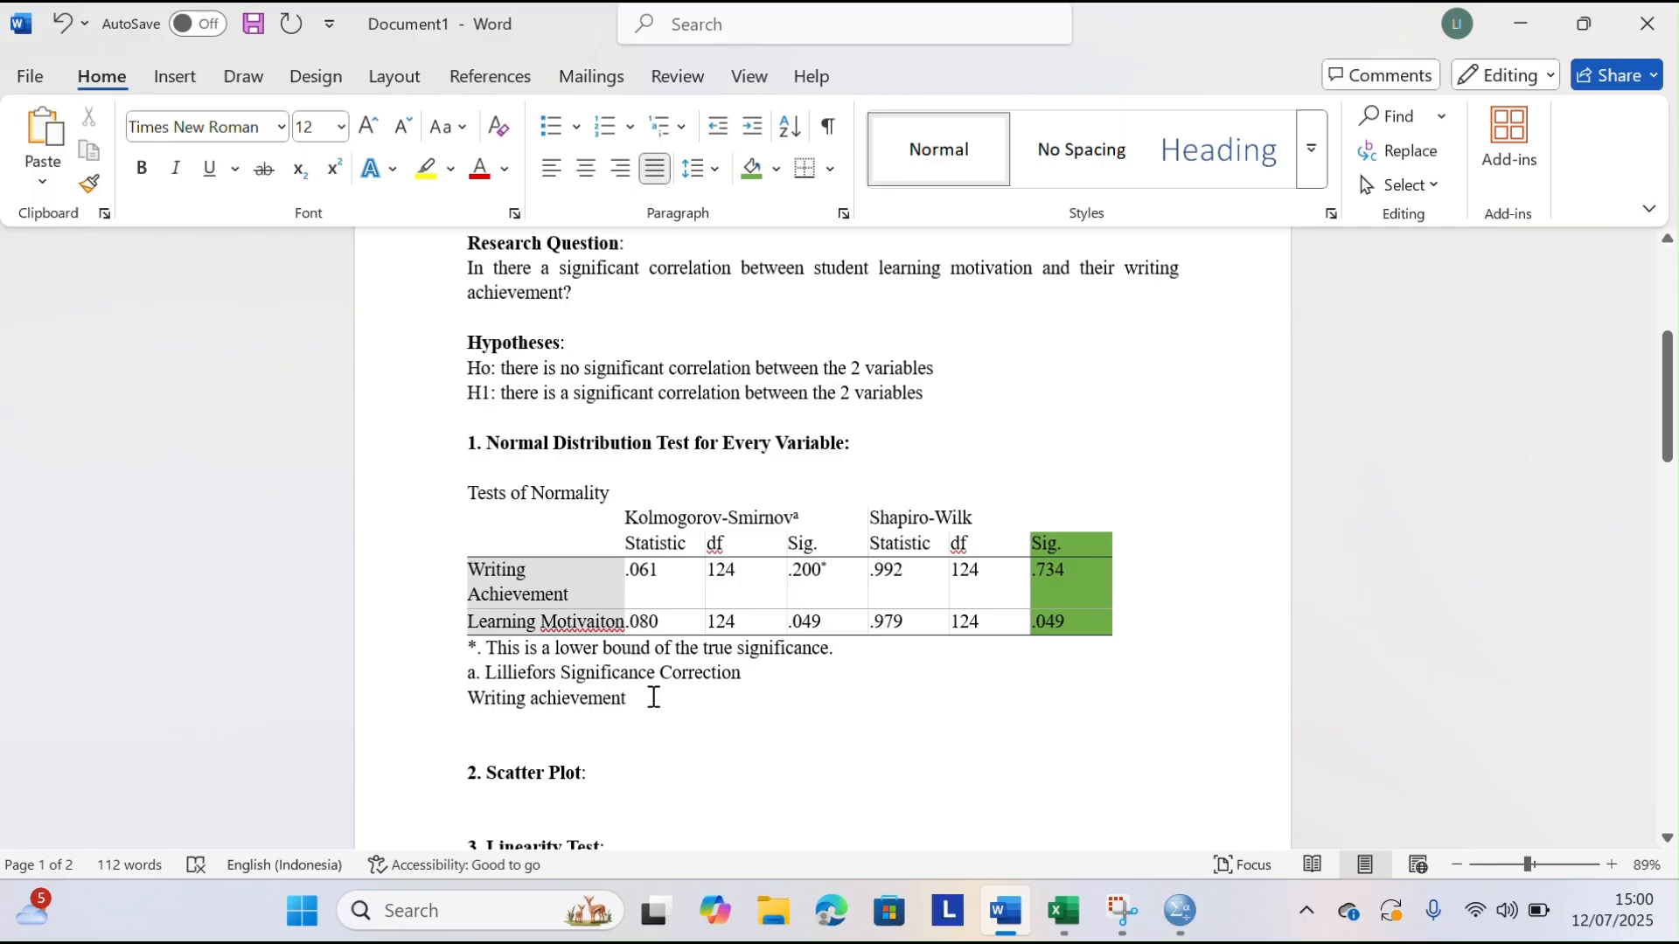
Complete the writing achievement line with "has sig.0.734 this is above 0.05, so it's normal"
type("has si")
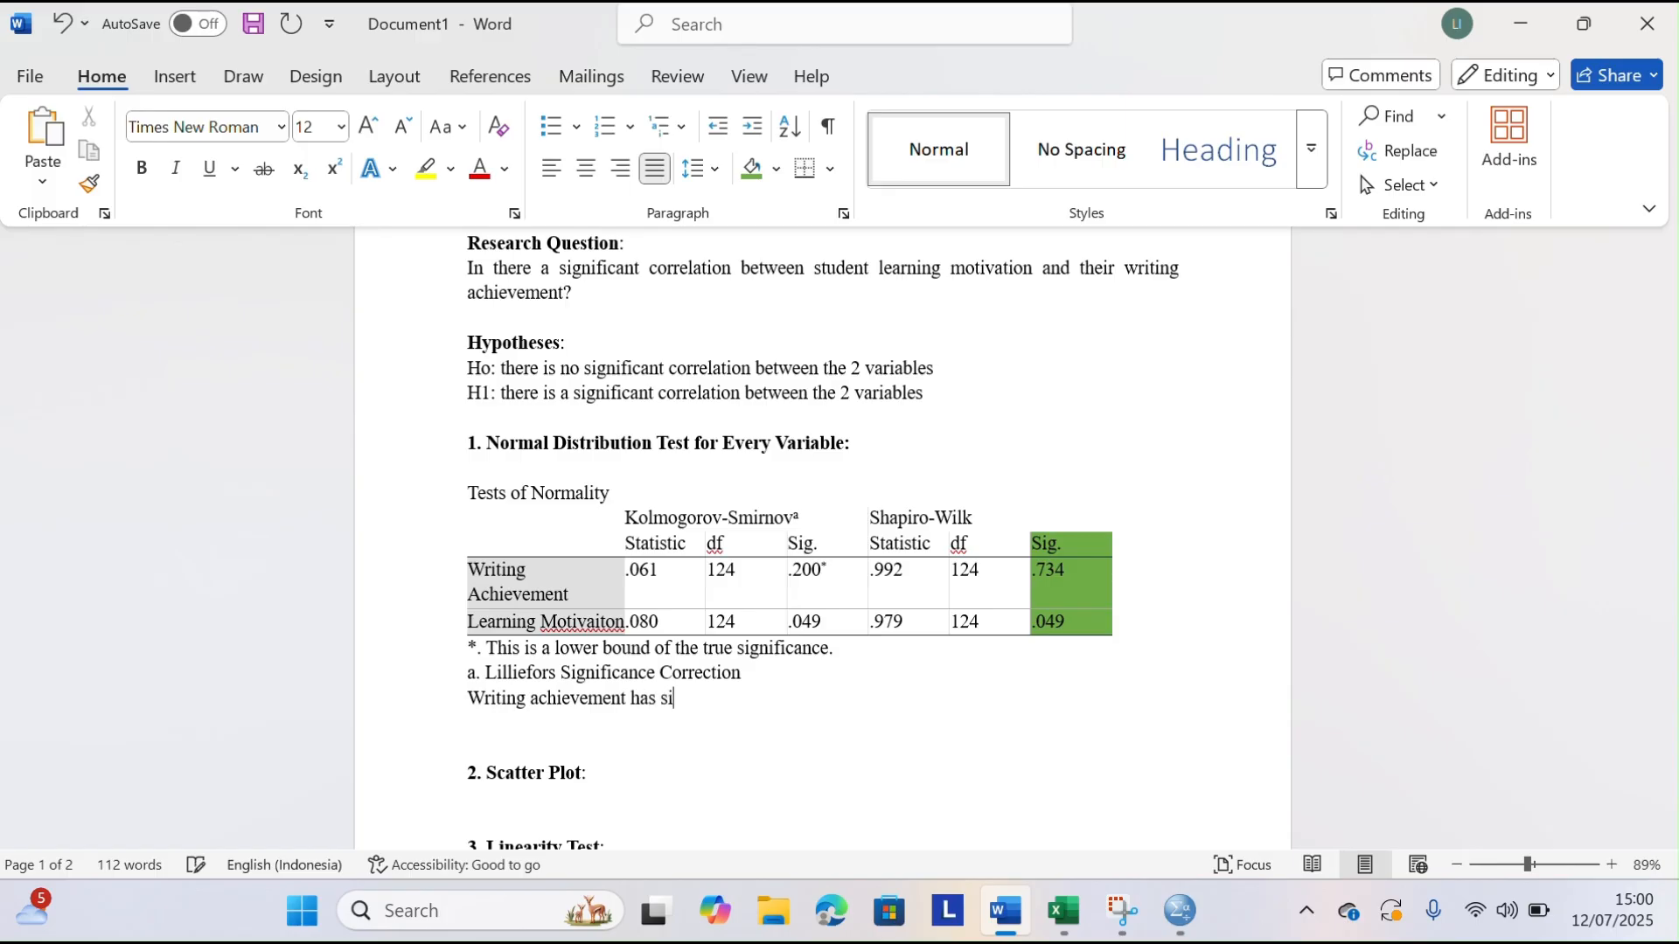
type("g.")
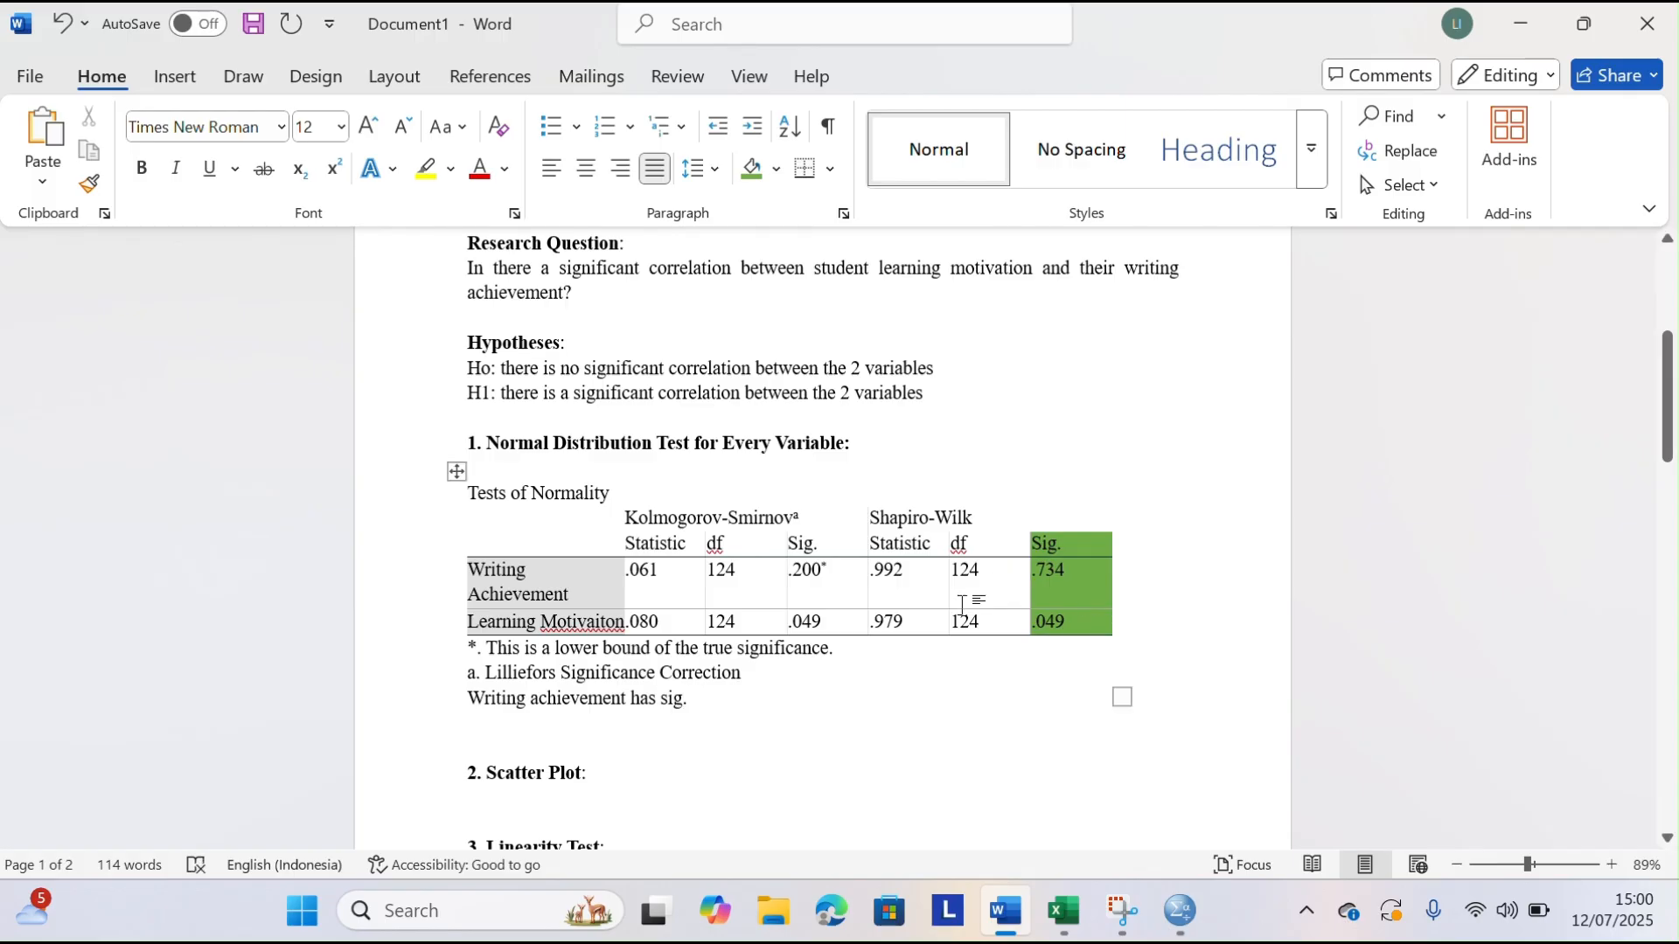
type("0.73")
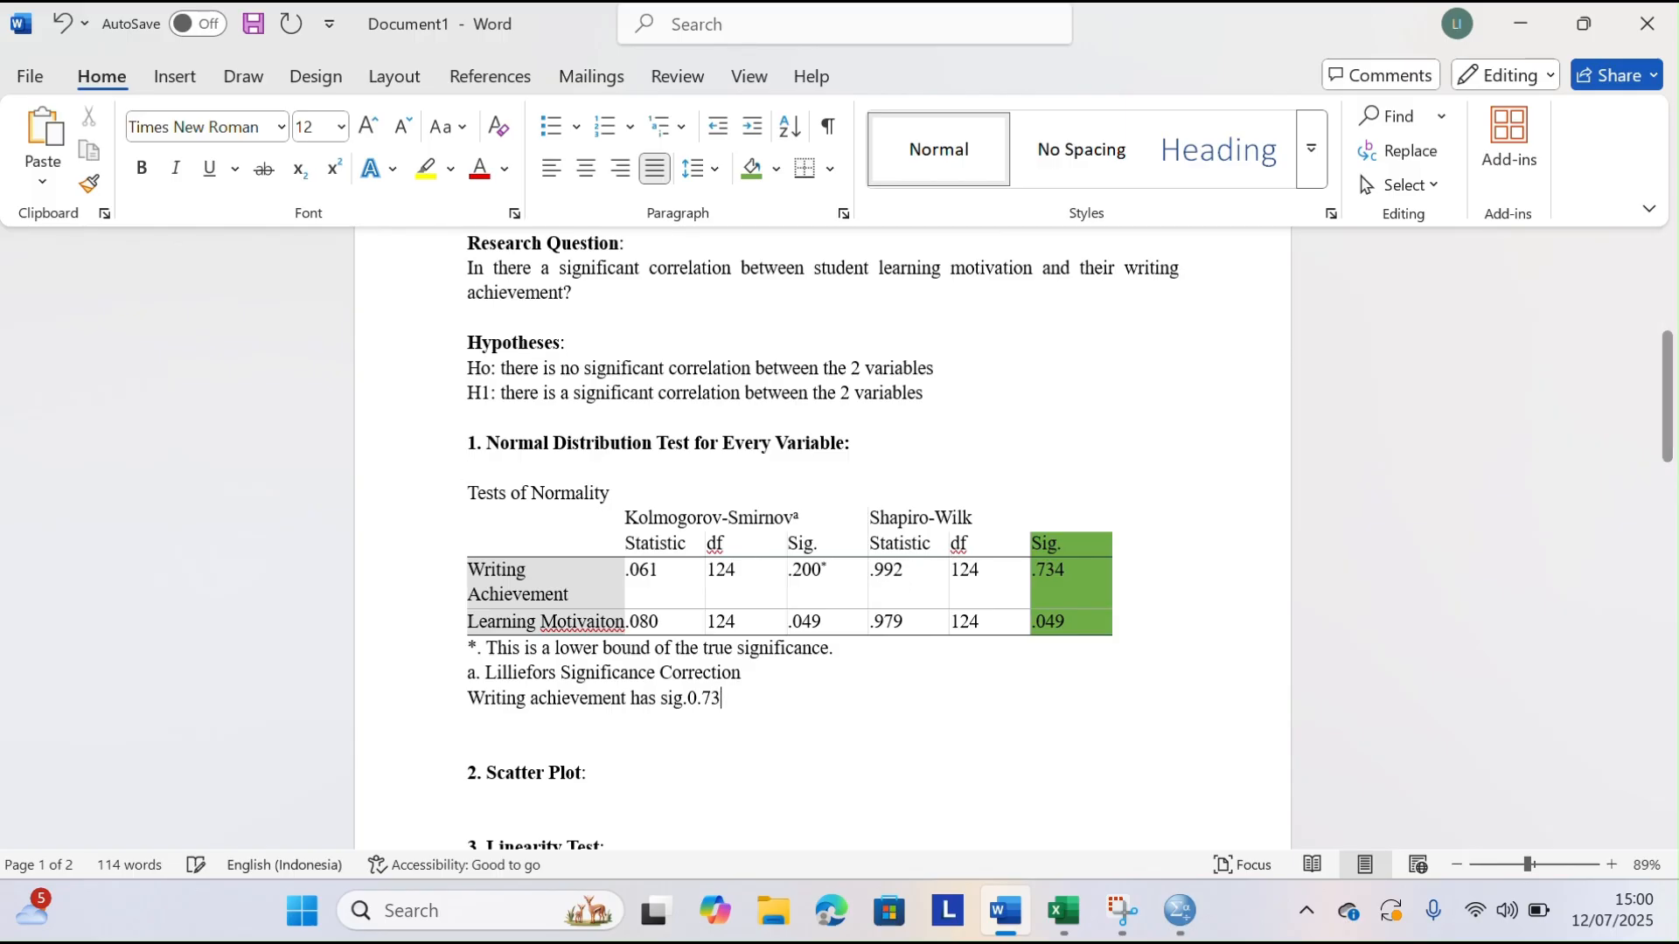
type("4 this is above 0.05")
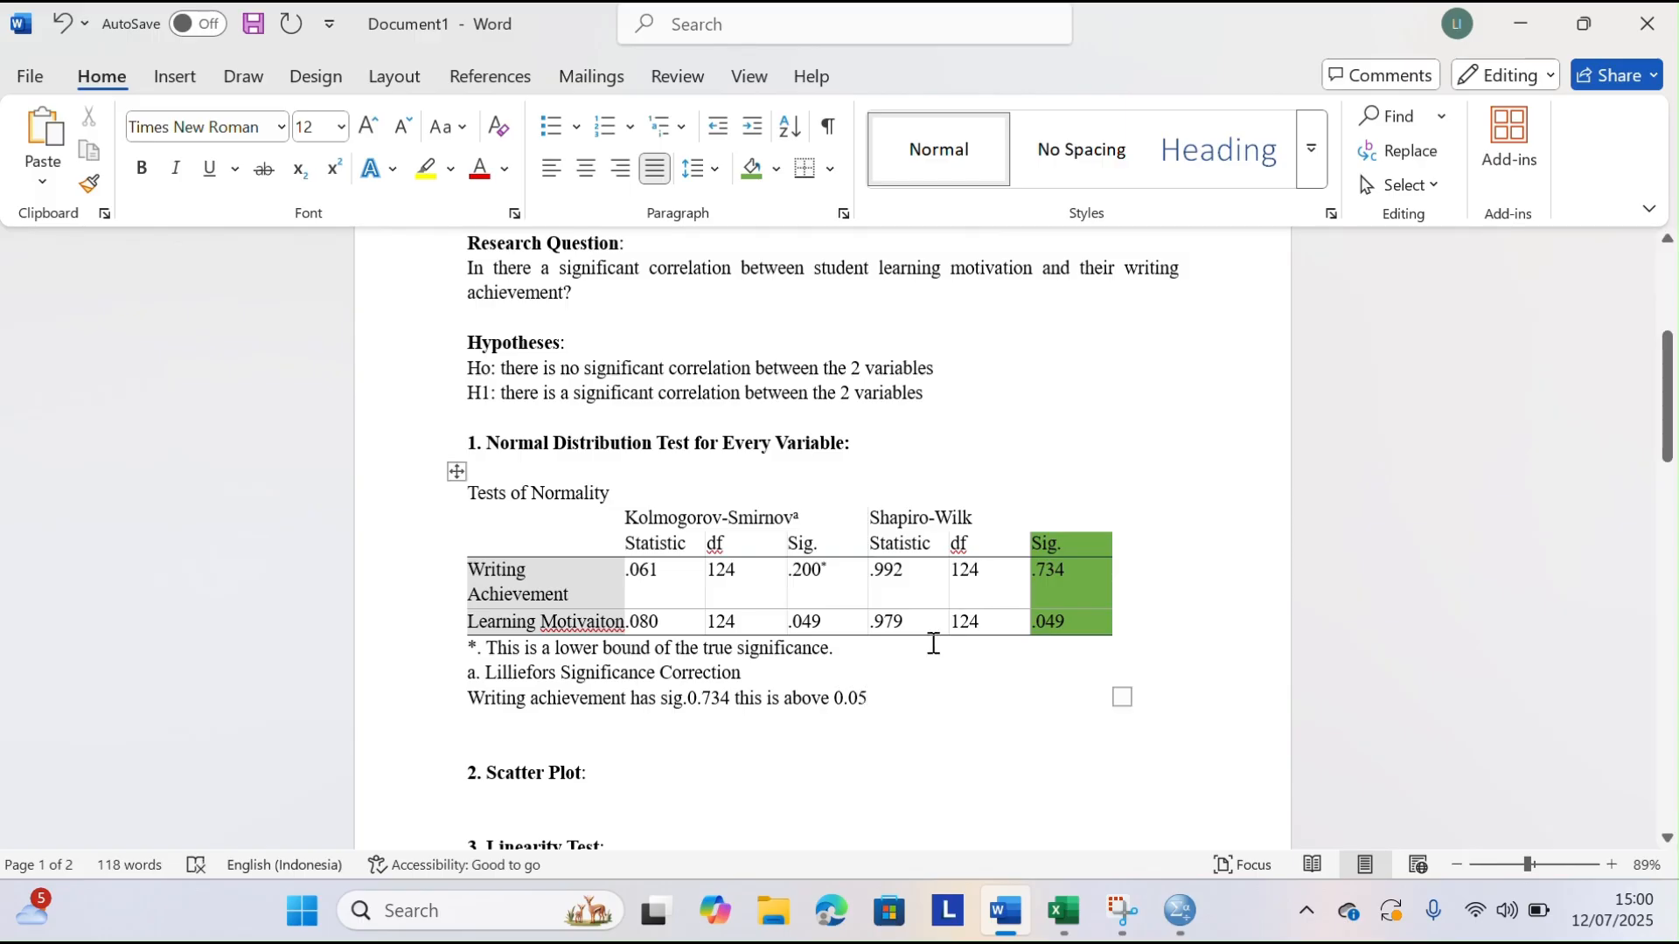
type(", so")
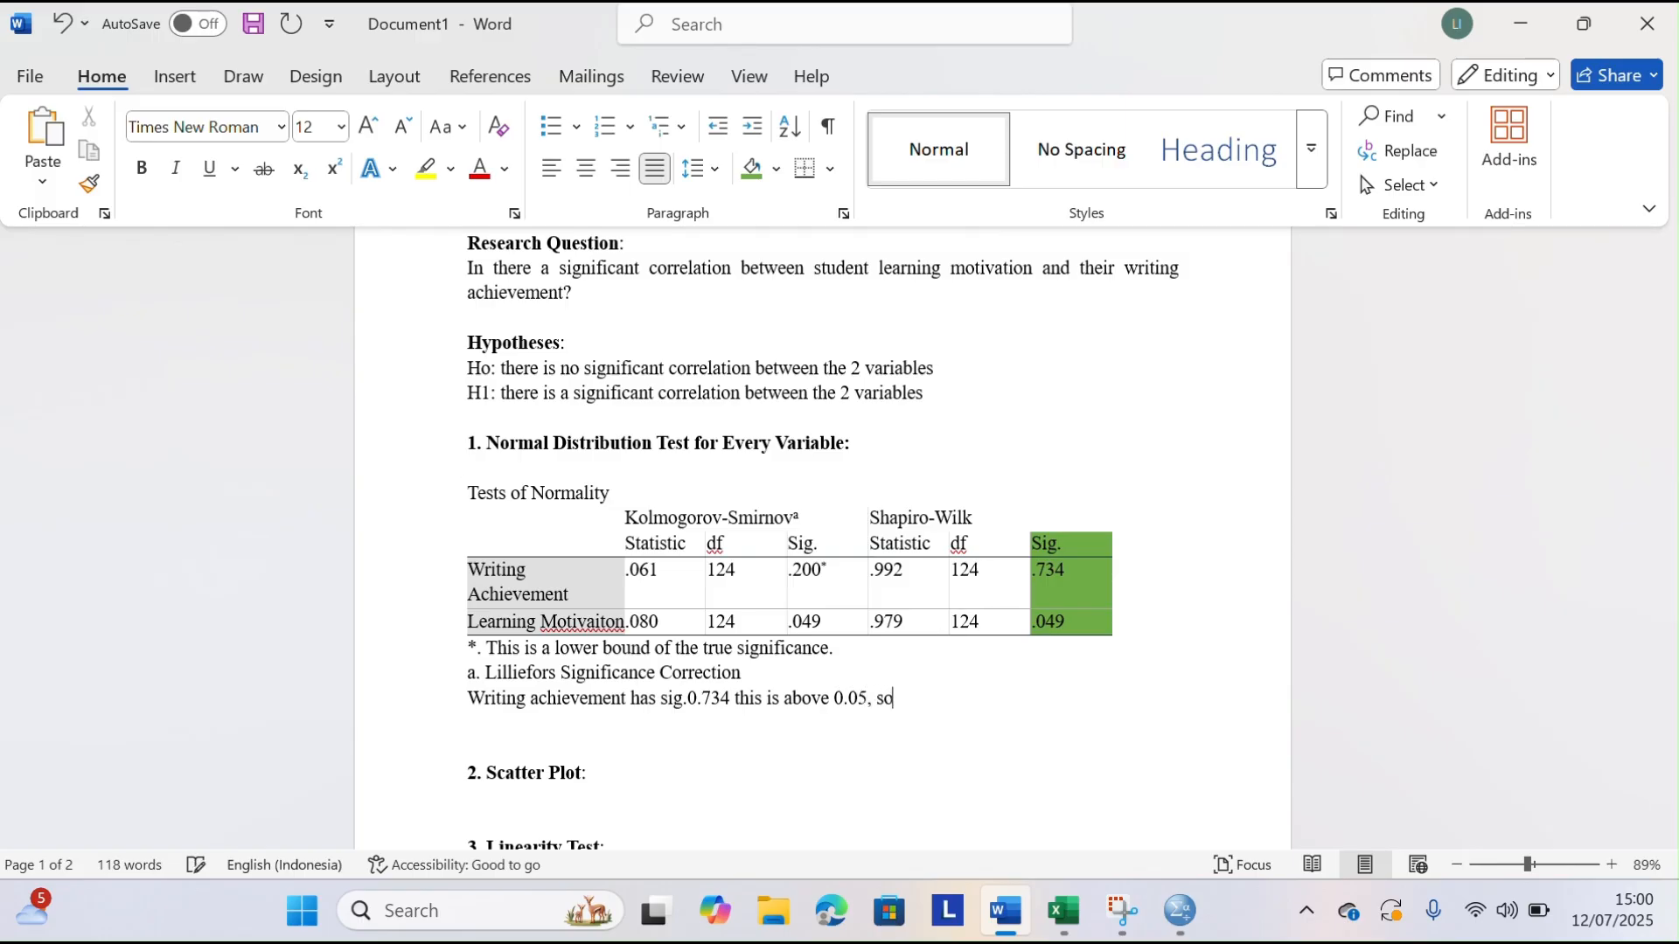
type(" it")
type("'s ")
type("normal")
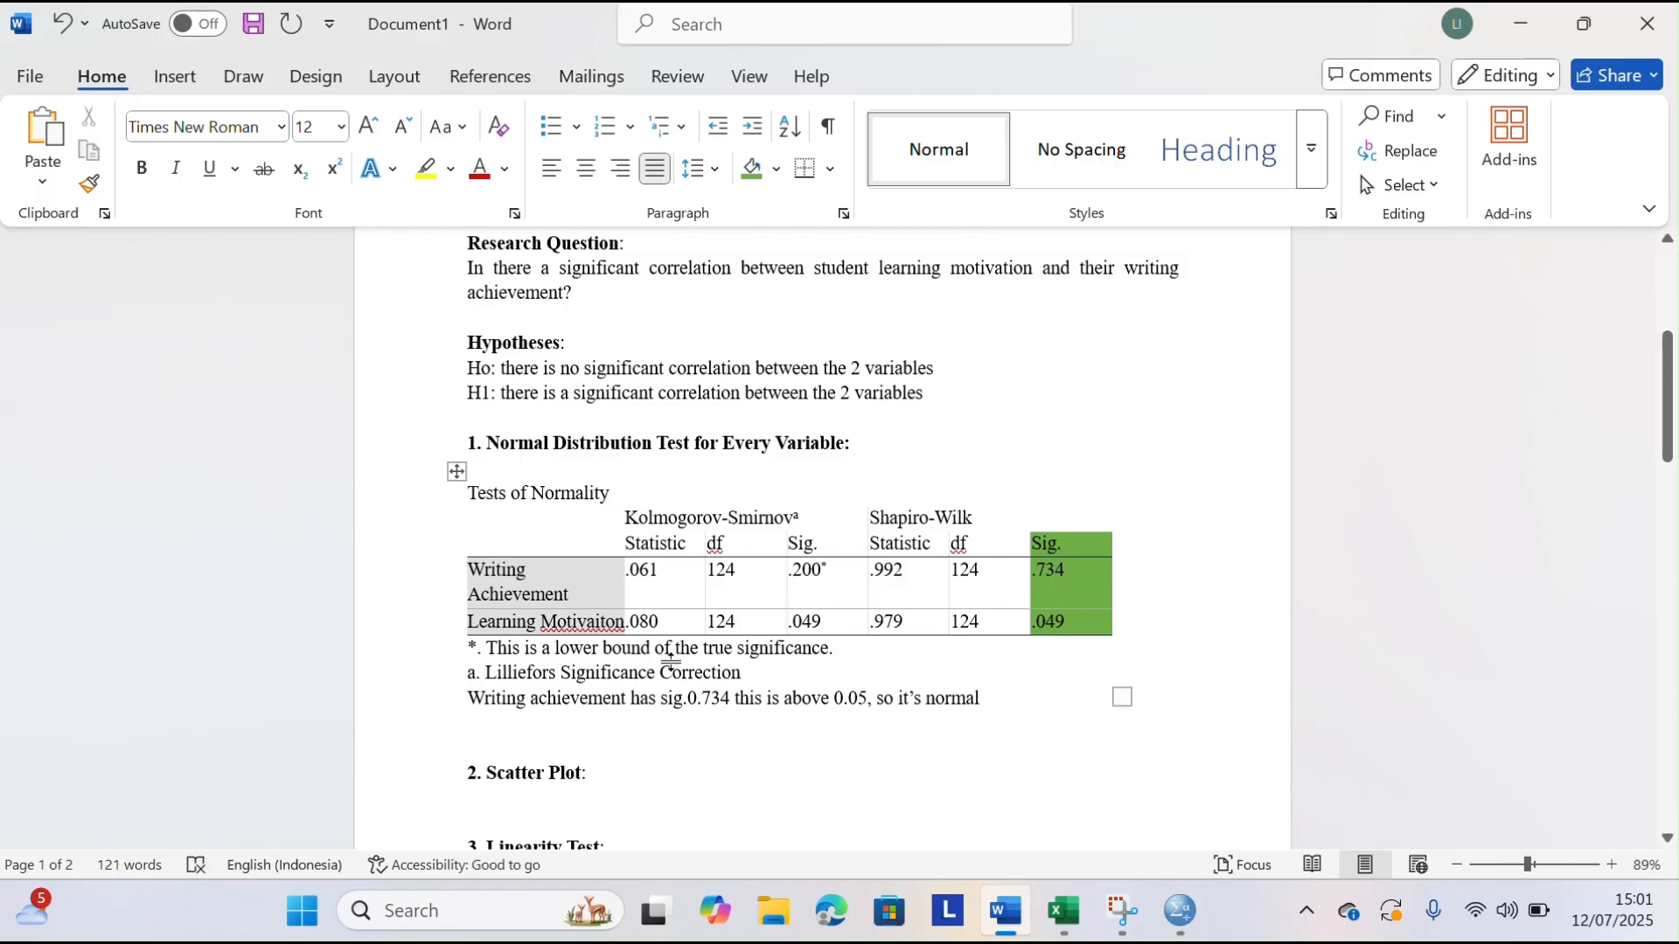
Add a new line reading "Learning motivation has sig. 0.049 it is below 0.05 so it is not normal"
key("Return")
type("leaning")
key("BackSpace")
key("BackSpace")
key("BackSpace")
key("BackSpace")
type("rning mitivation")
key("BackSpace")
key("BackSpace")
key("BackSpace")
key("BackSpace")
key("BackSpace")
key("BackSpace")
key("BackSpace")
key("BackSpace")
key("BackSpace")
type("otivation")
key("BackSpace")
key("BackSpace")
type("on")
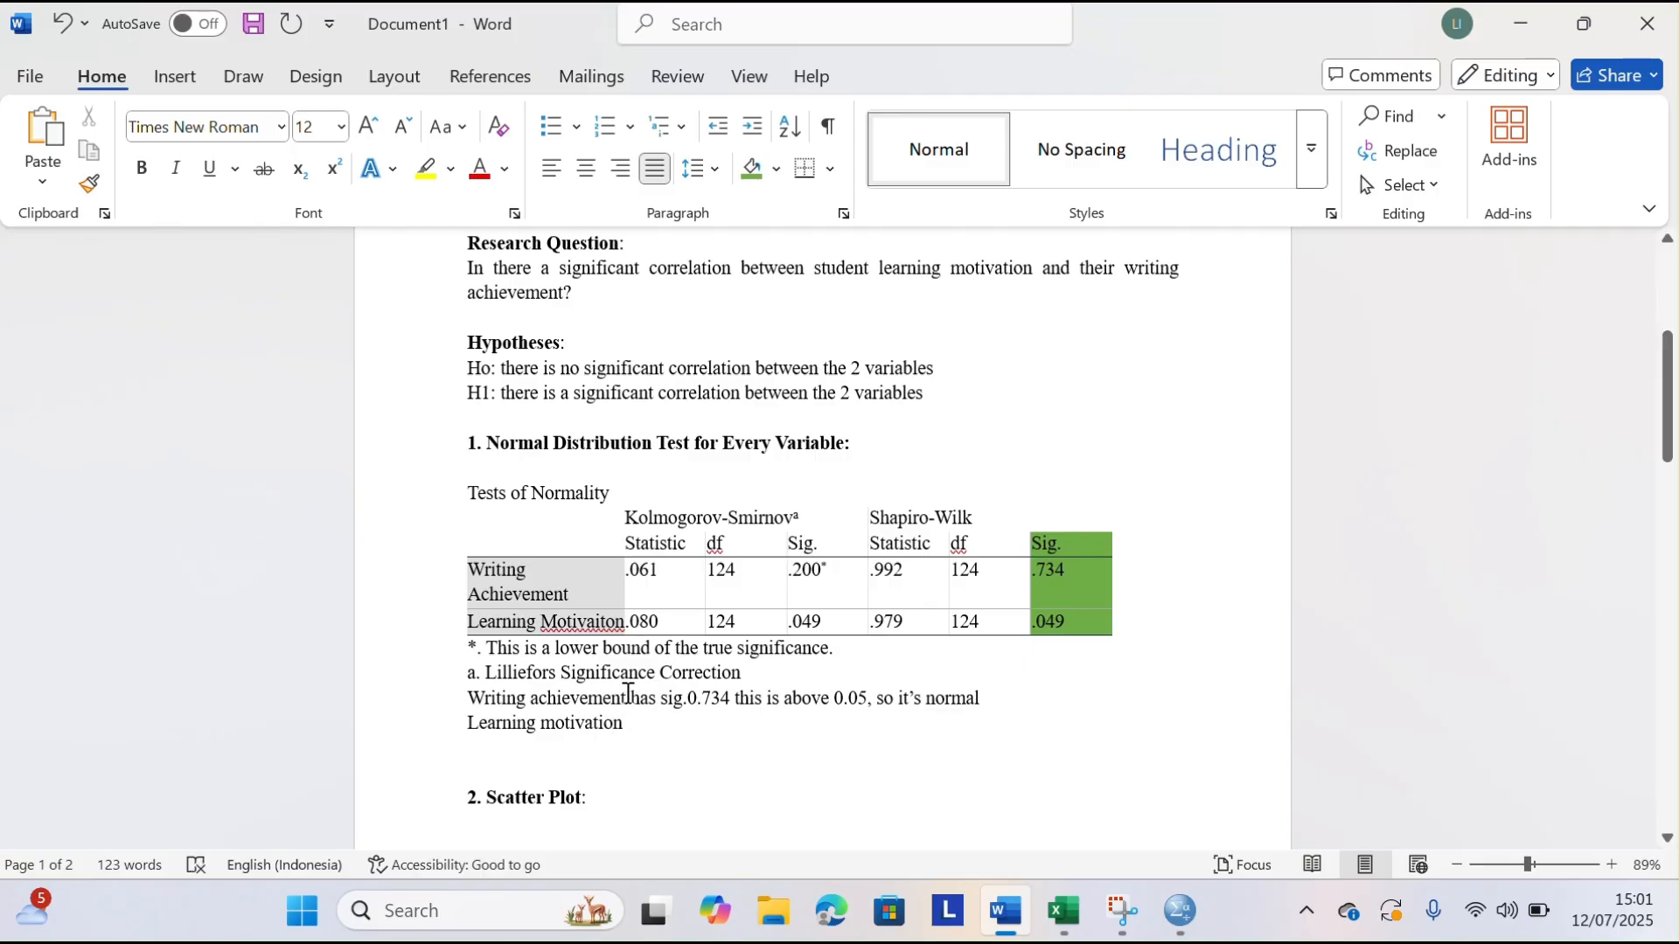
type(" has sig")
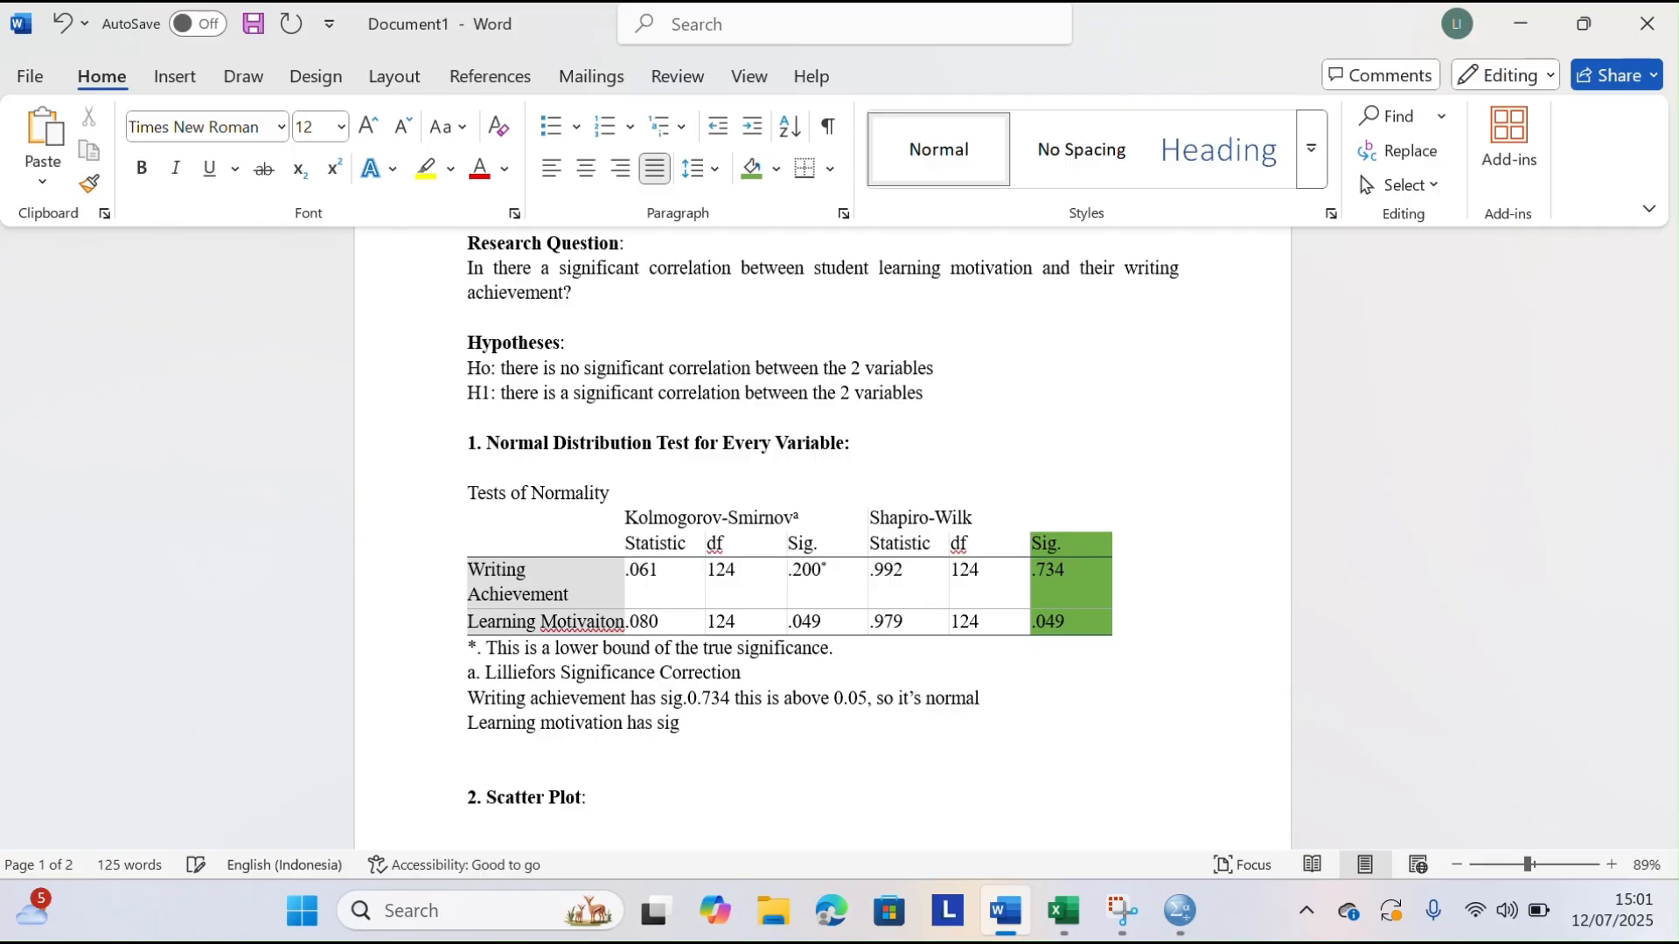
type(". 0.049 it is below 0.05")
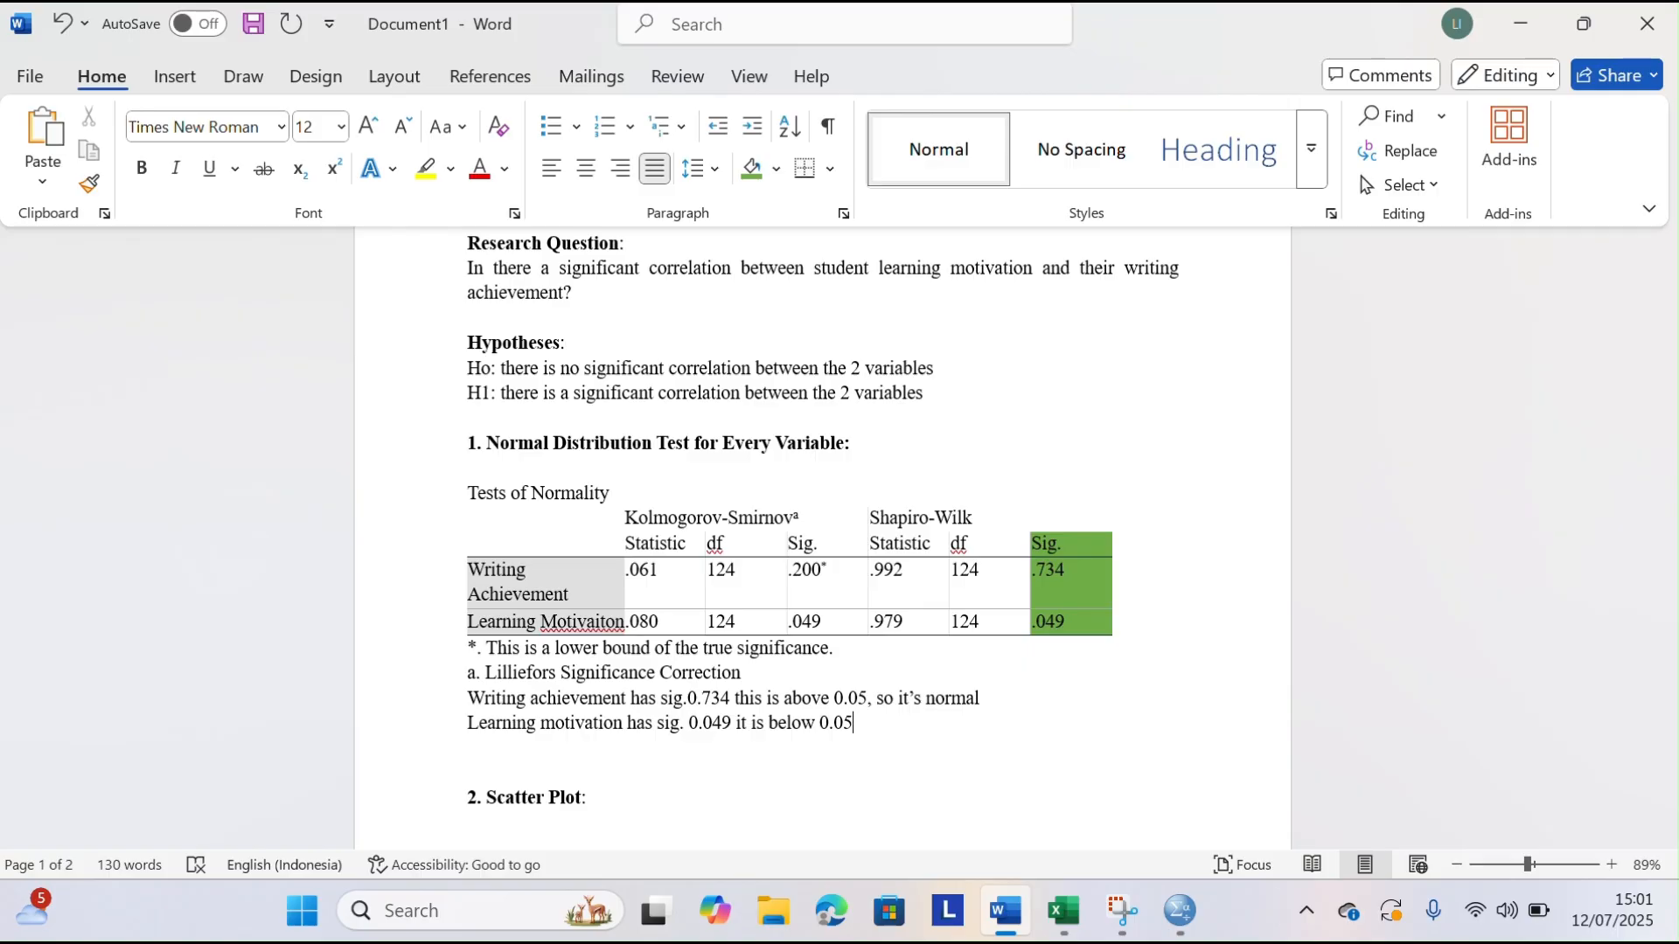
type(" so it is not m")
type("ormal")
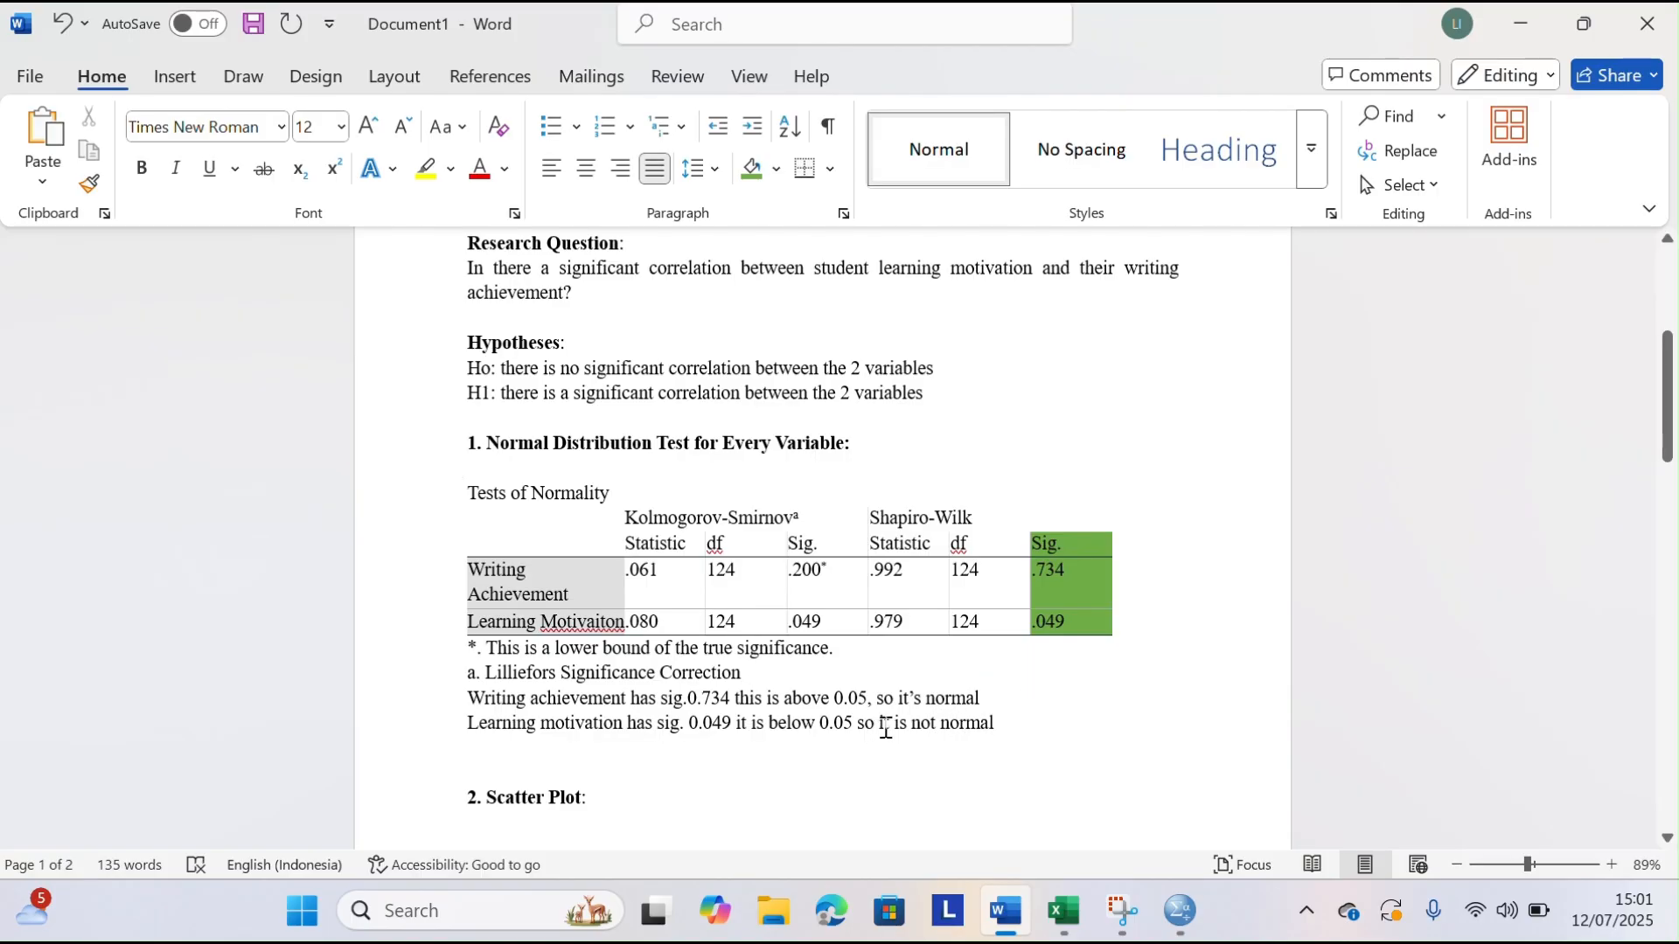
Add a new line reading "Because one variable is not normal , we will use spearman correlation instead of pearson."
key("Return")
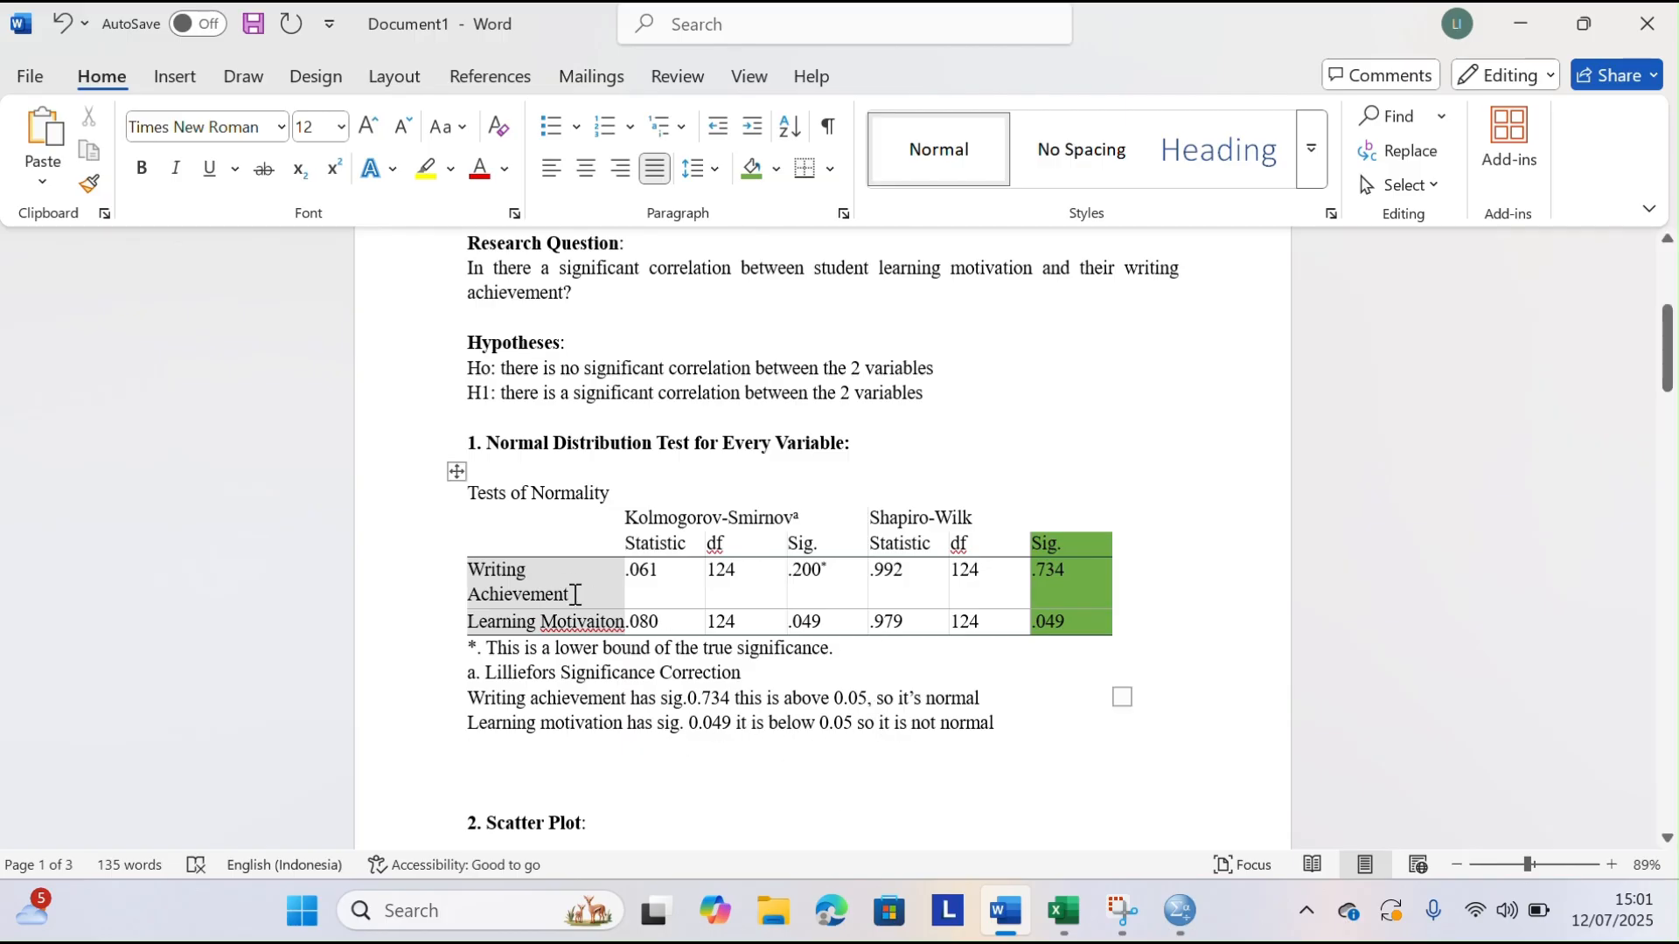
type("because i")
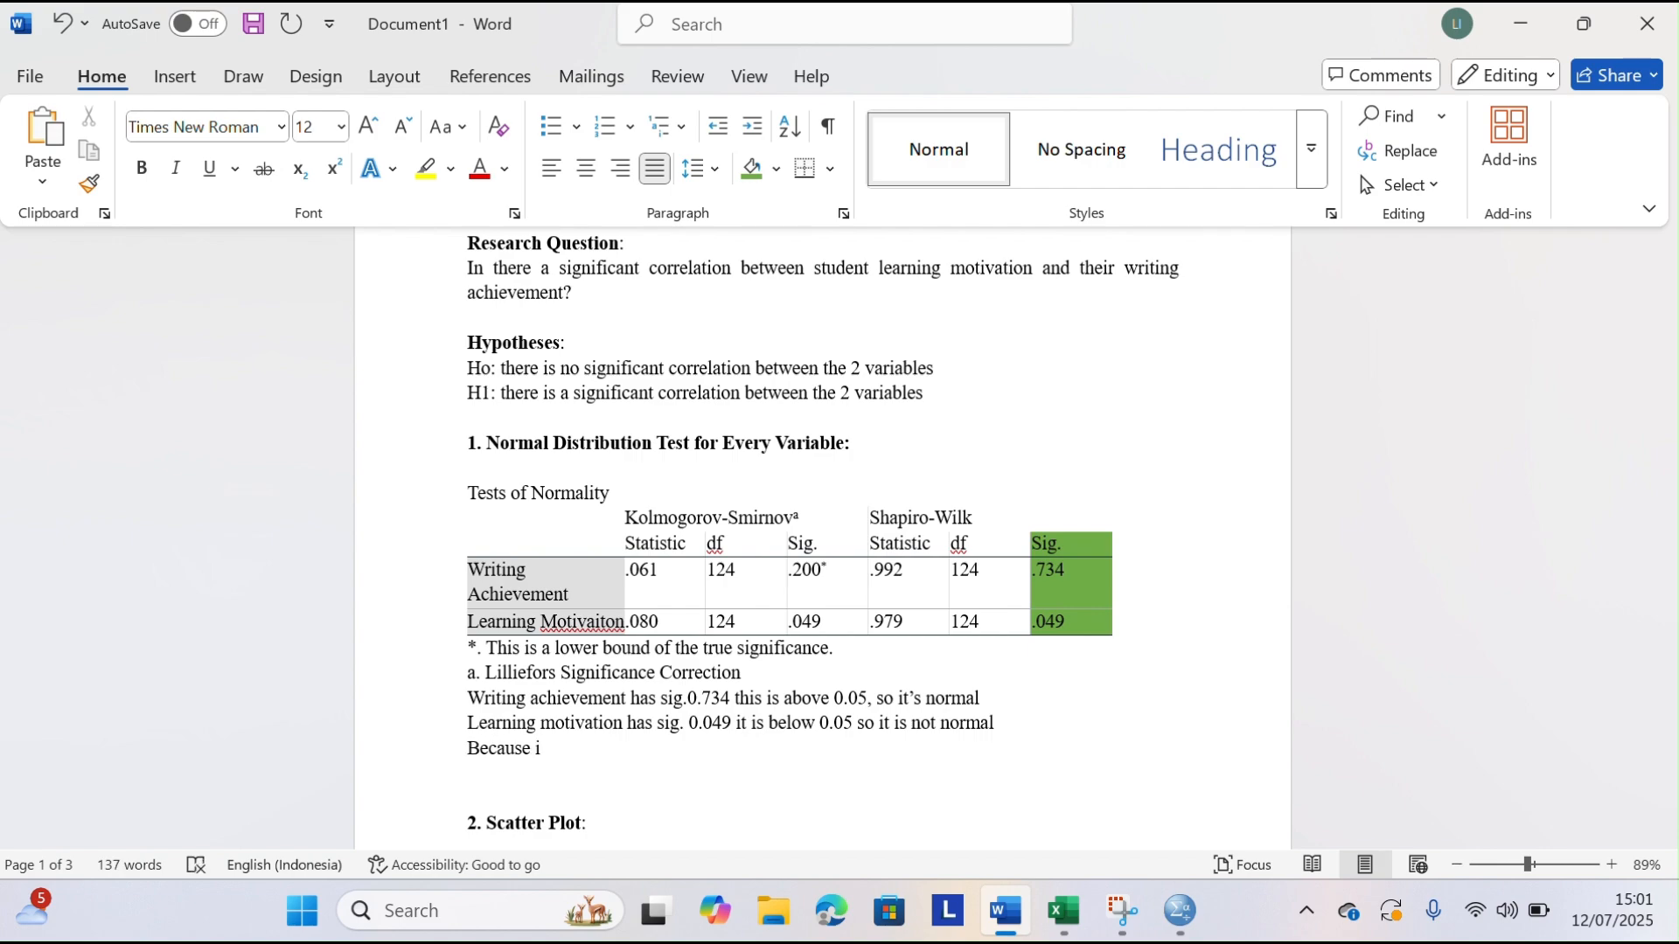
key("BackSpace")
type("one variable is not norma")
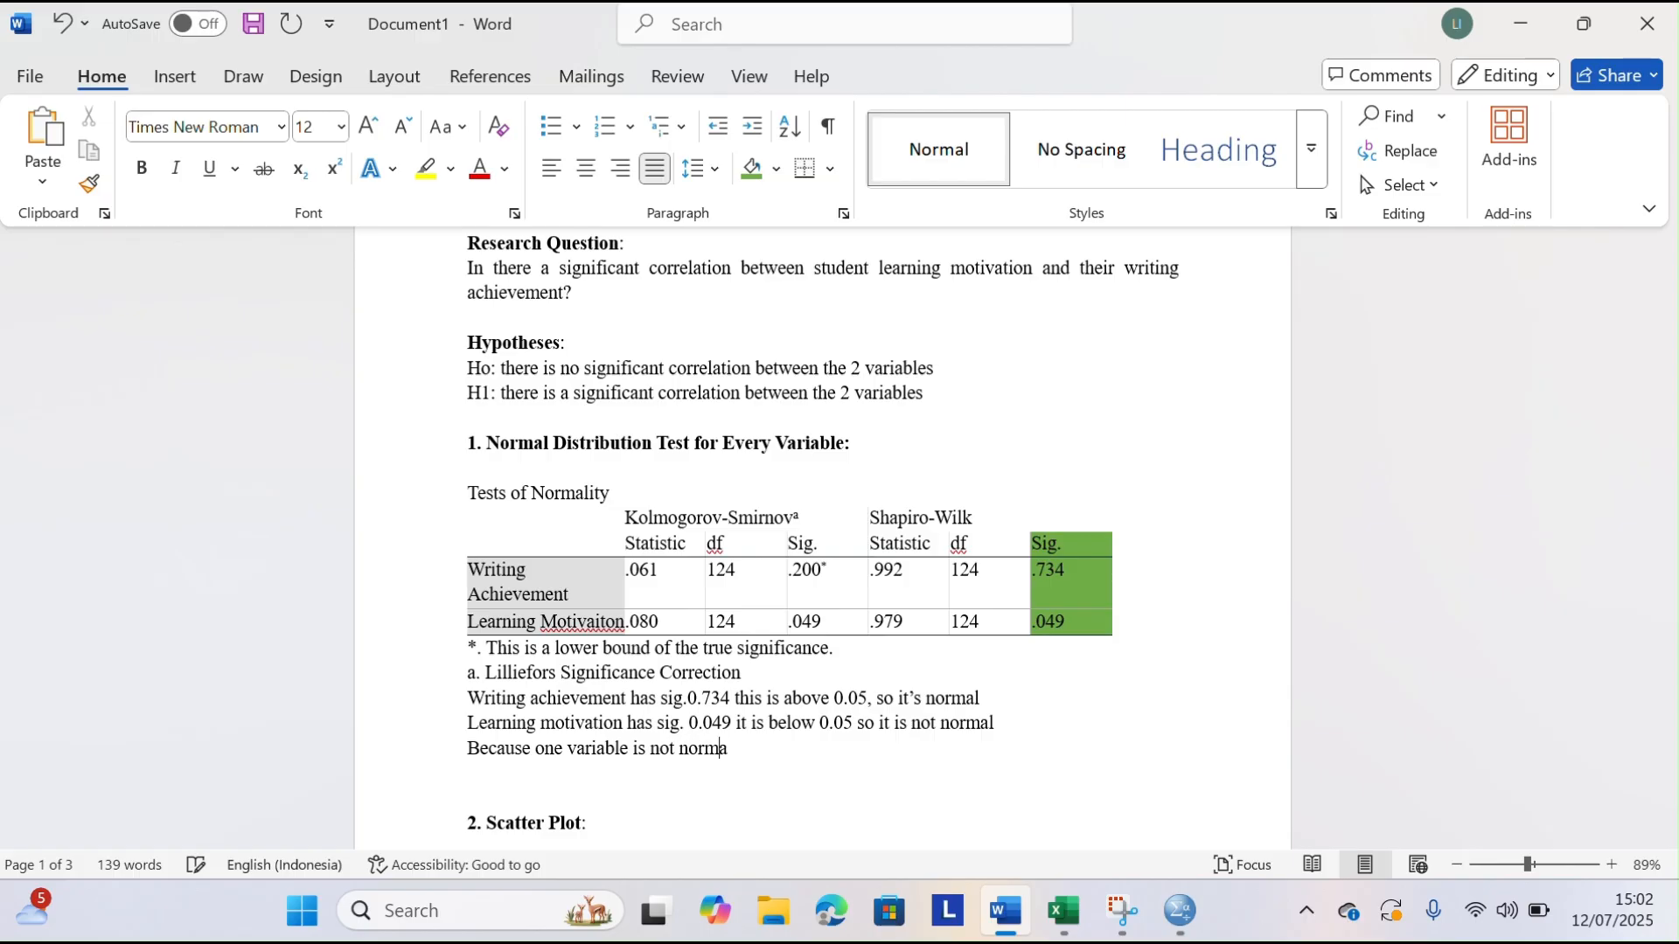
type("l , we will")
type("use so")
key("BackSpace")
type("pearman corre")
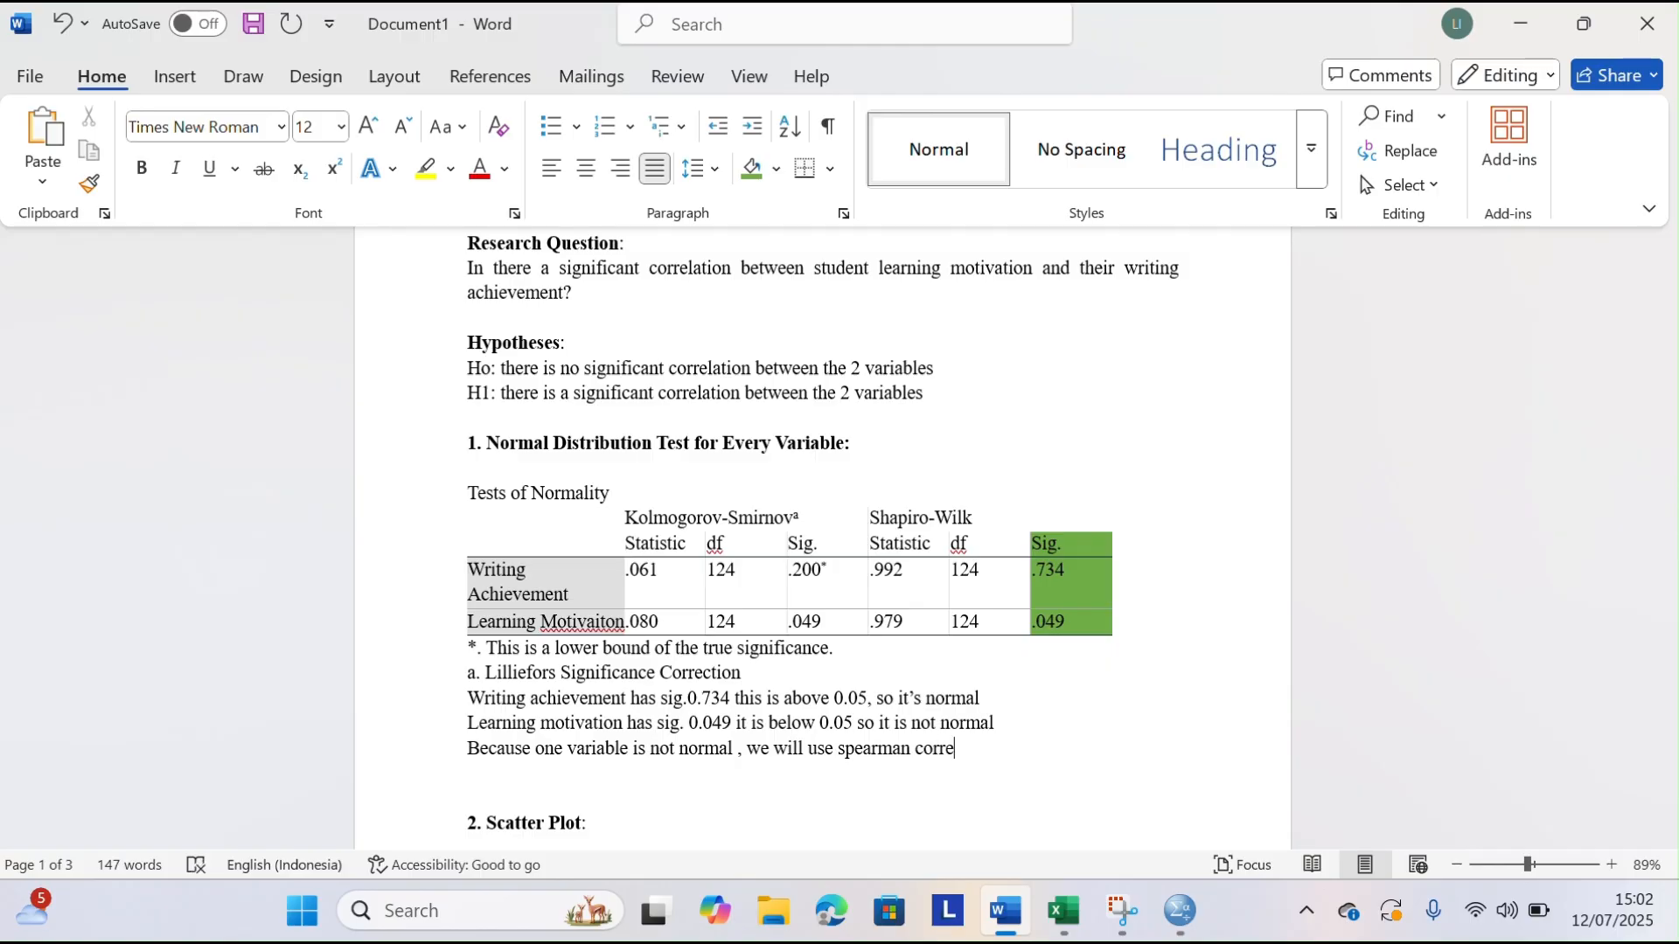
type("lation instead od")
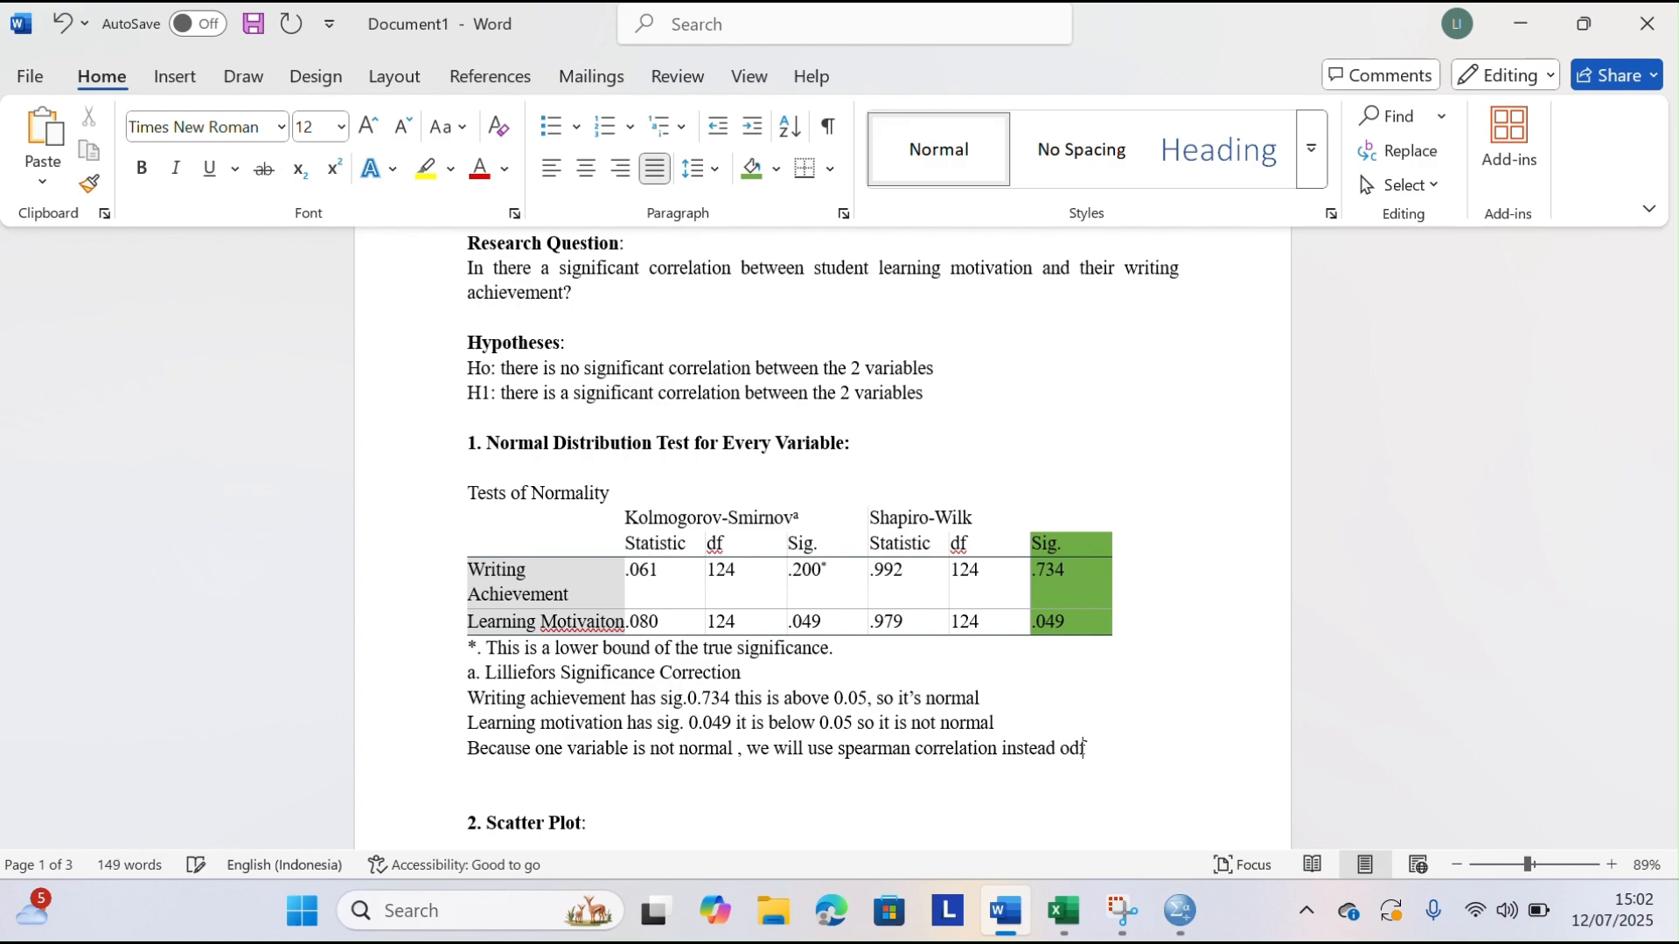
key("BackSpace")
key("BackSpace")
type("f pearson.")
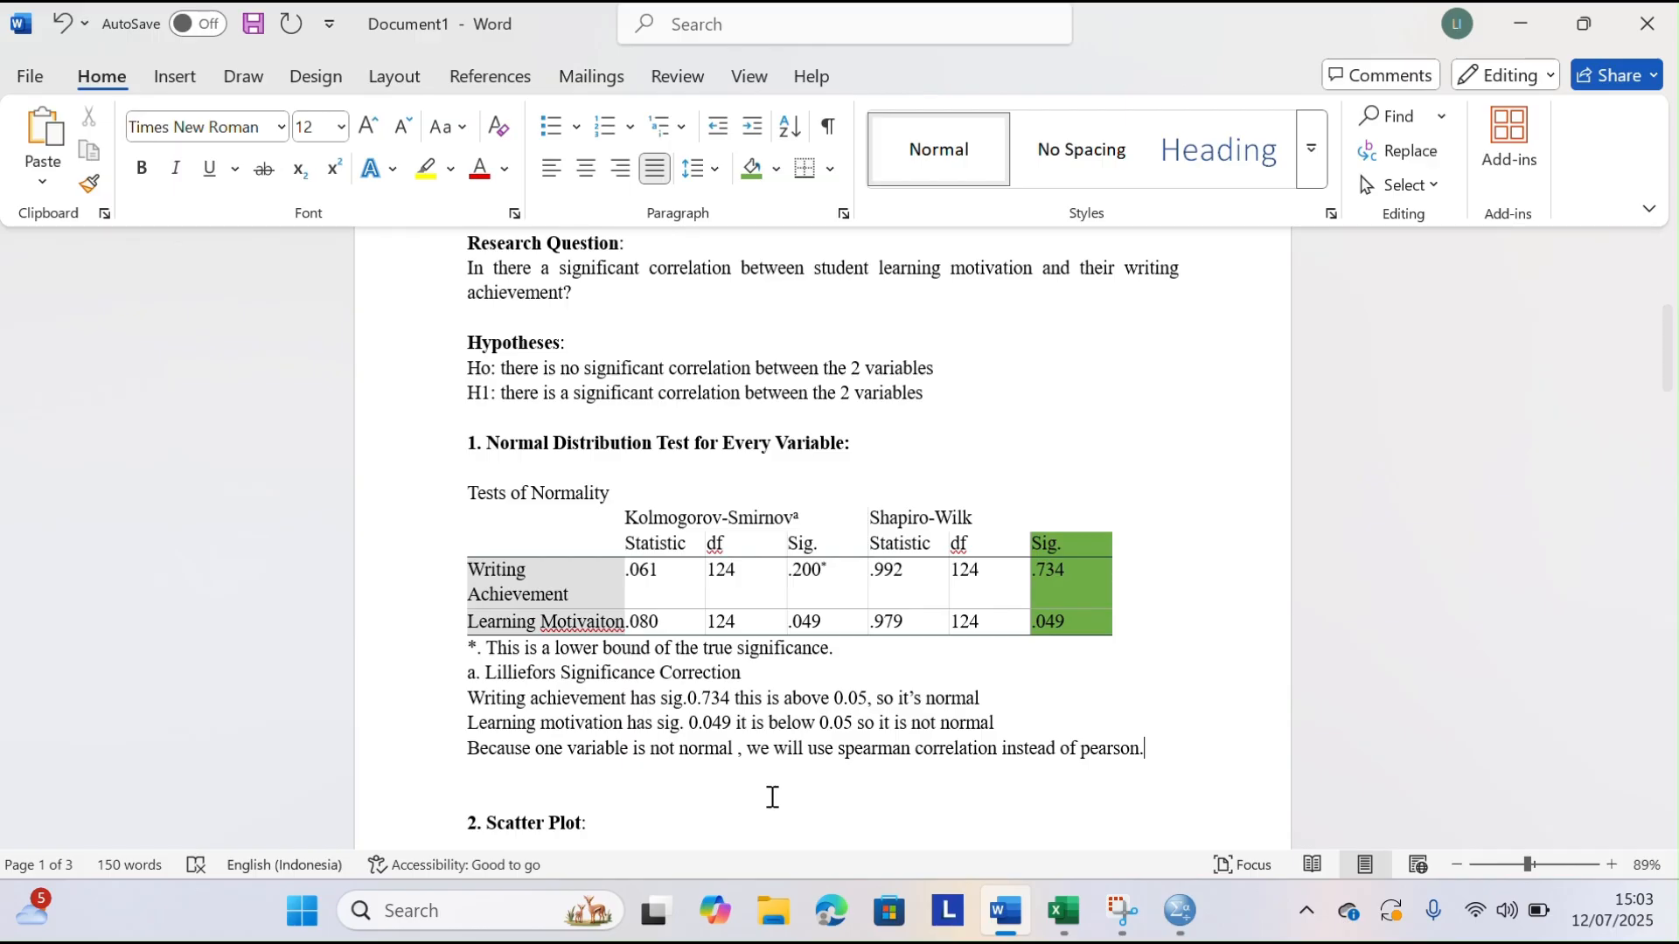
Delete the extra blank line above the "2. Scatter Plot" heading
scroll(700, 600, "down", 4)
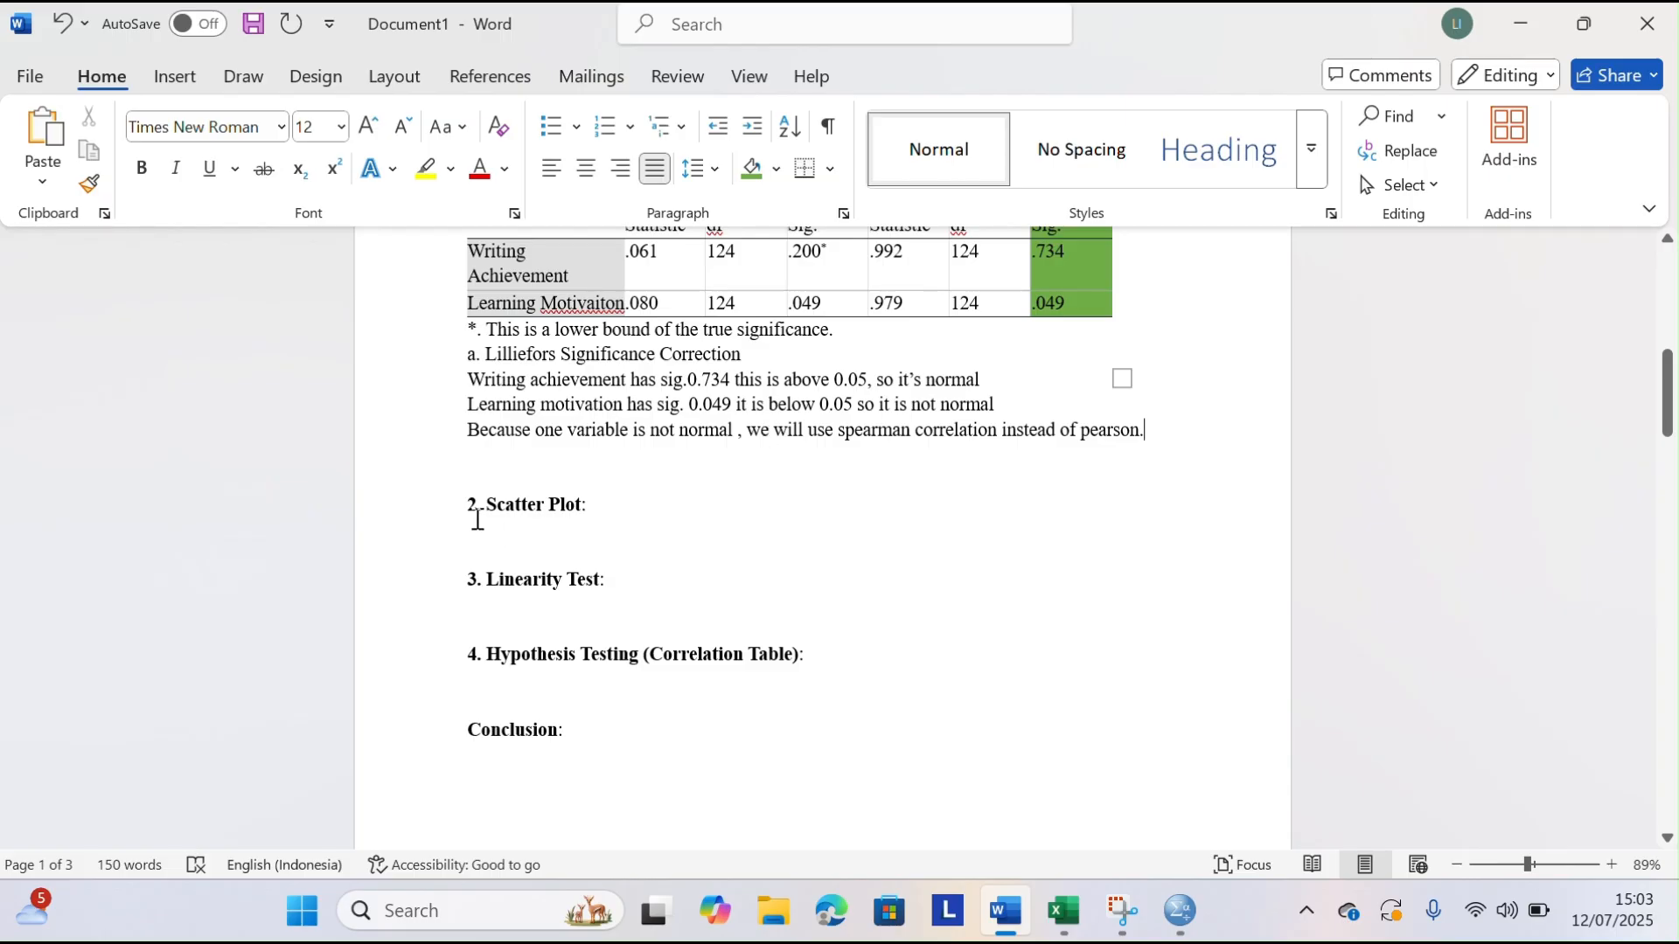
left_click(478, 464)
key("BackSpace")
left_click(611, 473)
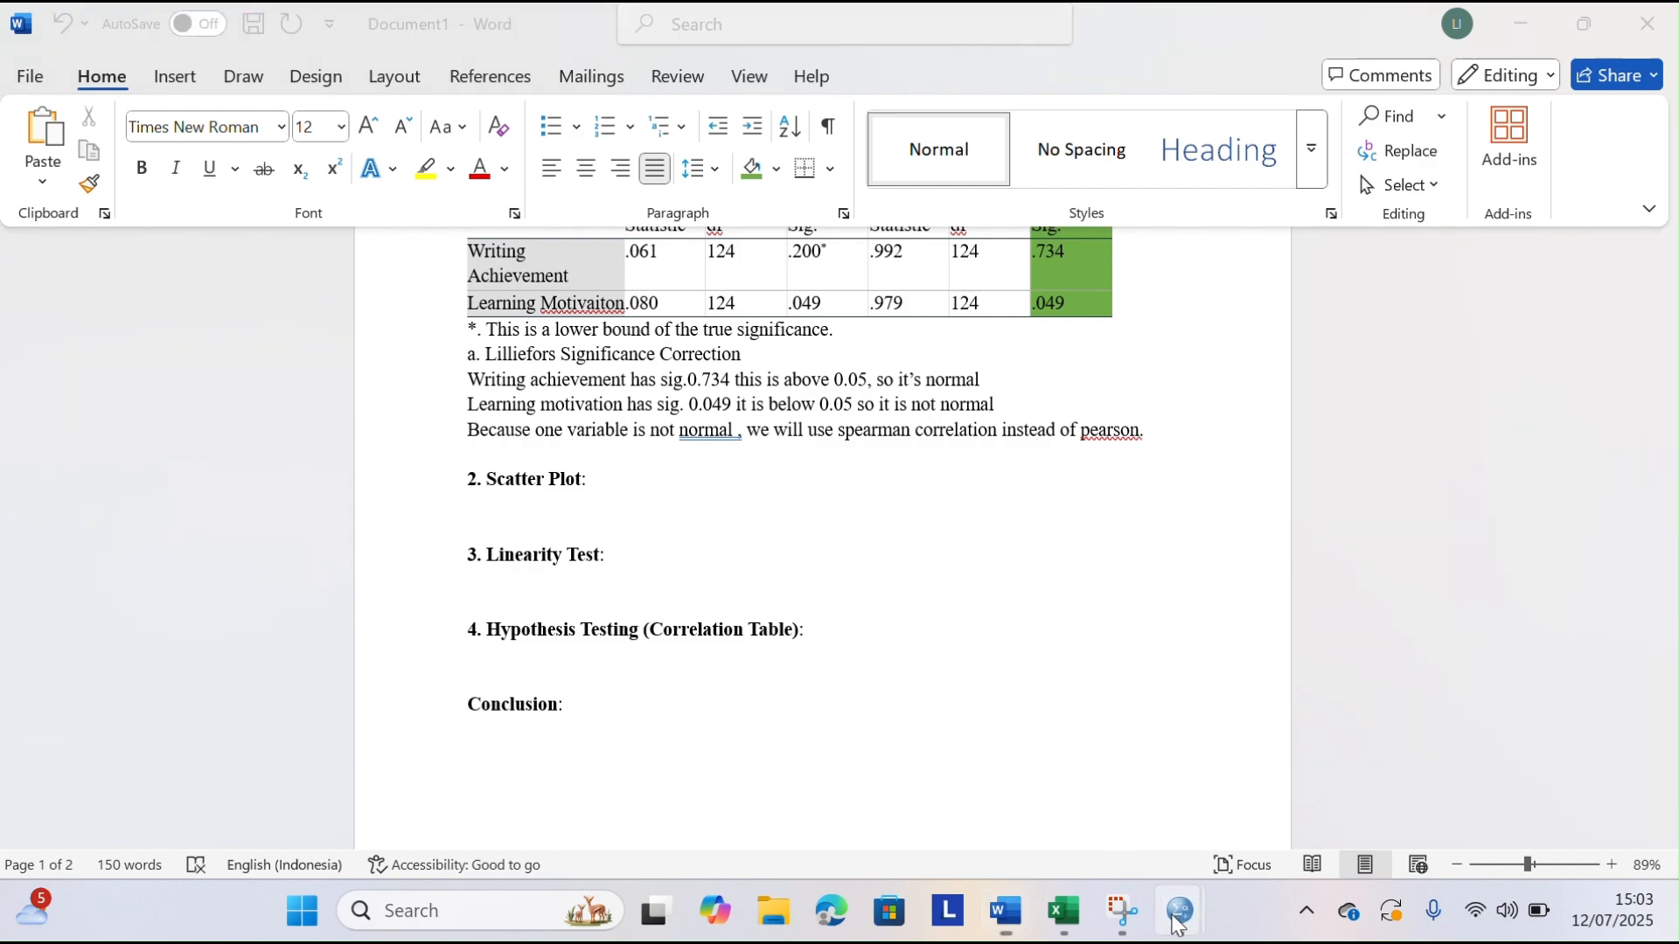
Switch to the SPSS output window and start a Simple Scatter chart in the Chart Builder
mouse_move(1180, 912)
left_click(1269, 756)
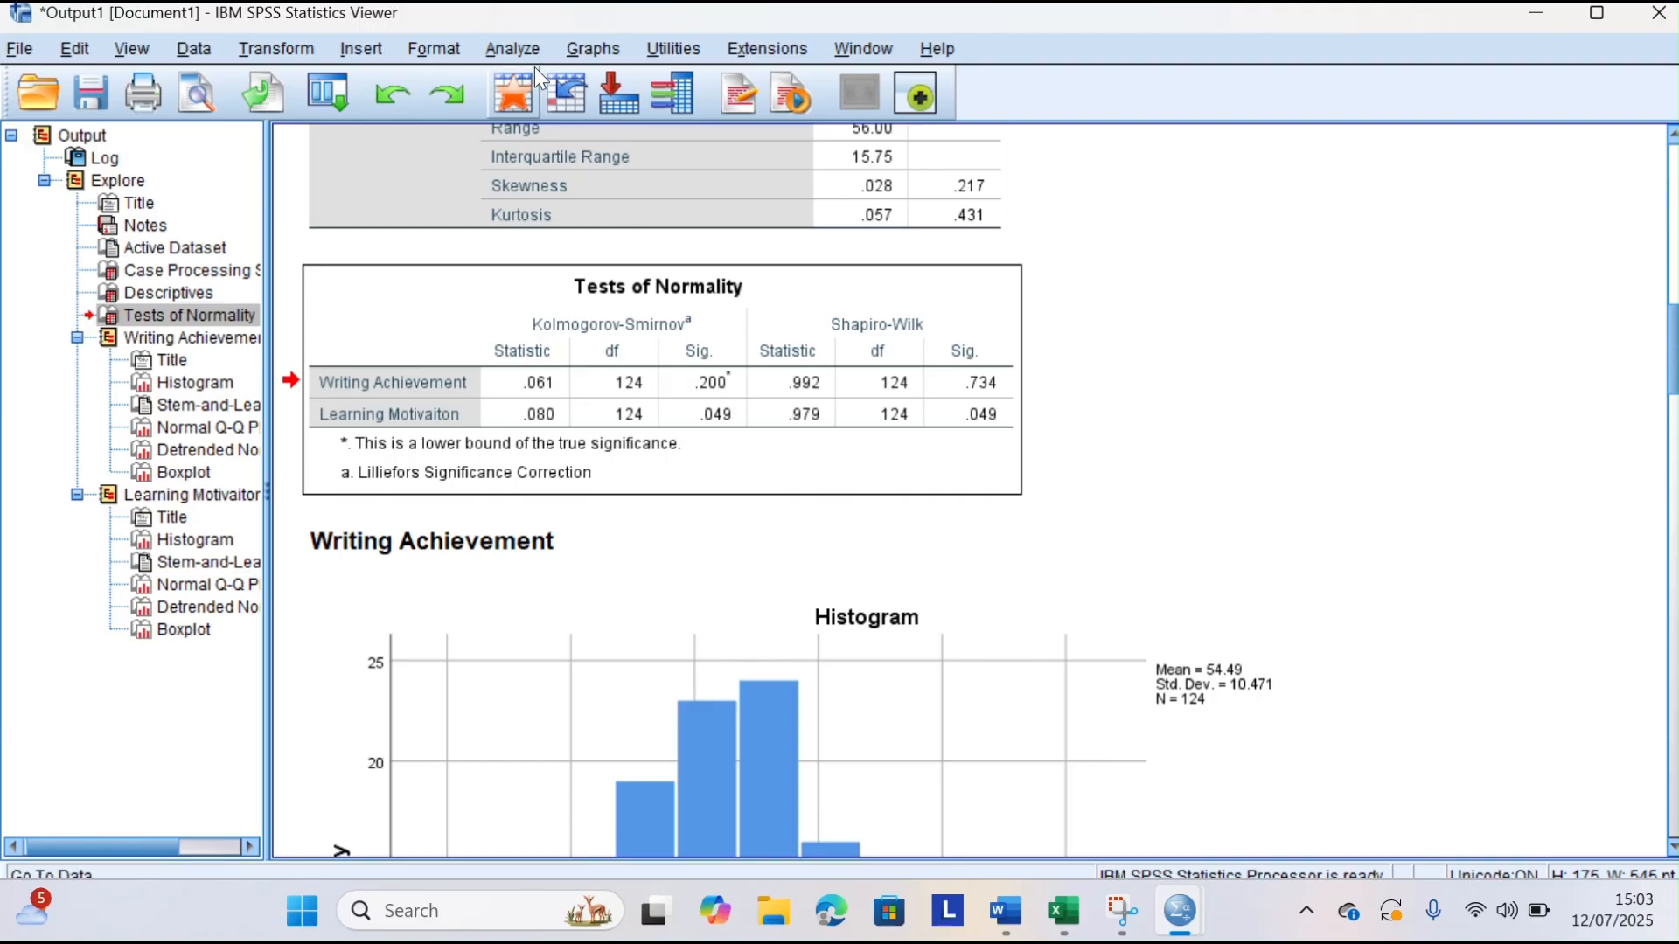
left_click(595, 50)
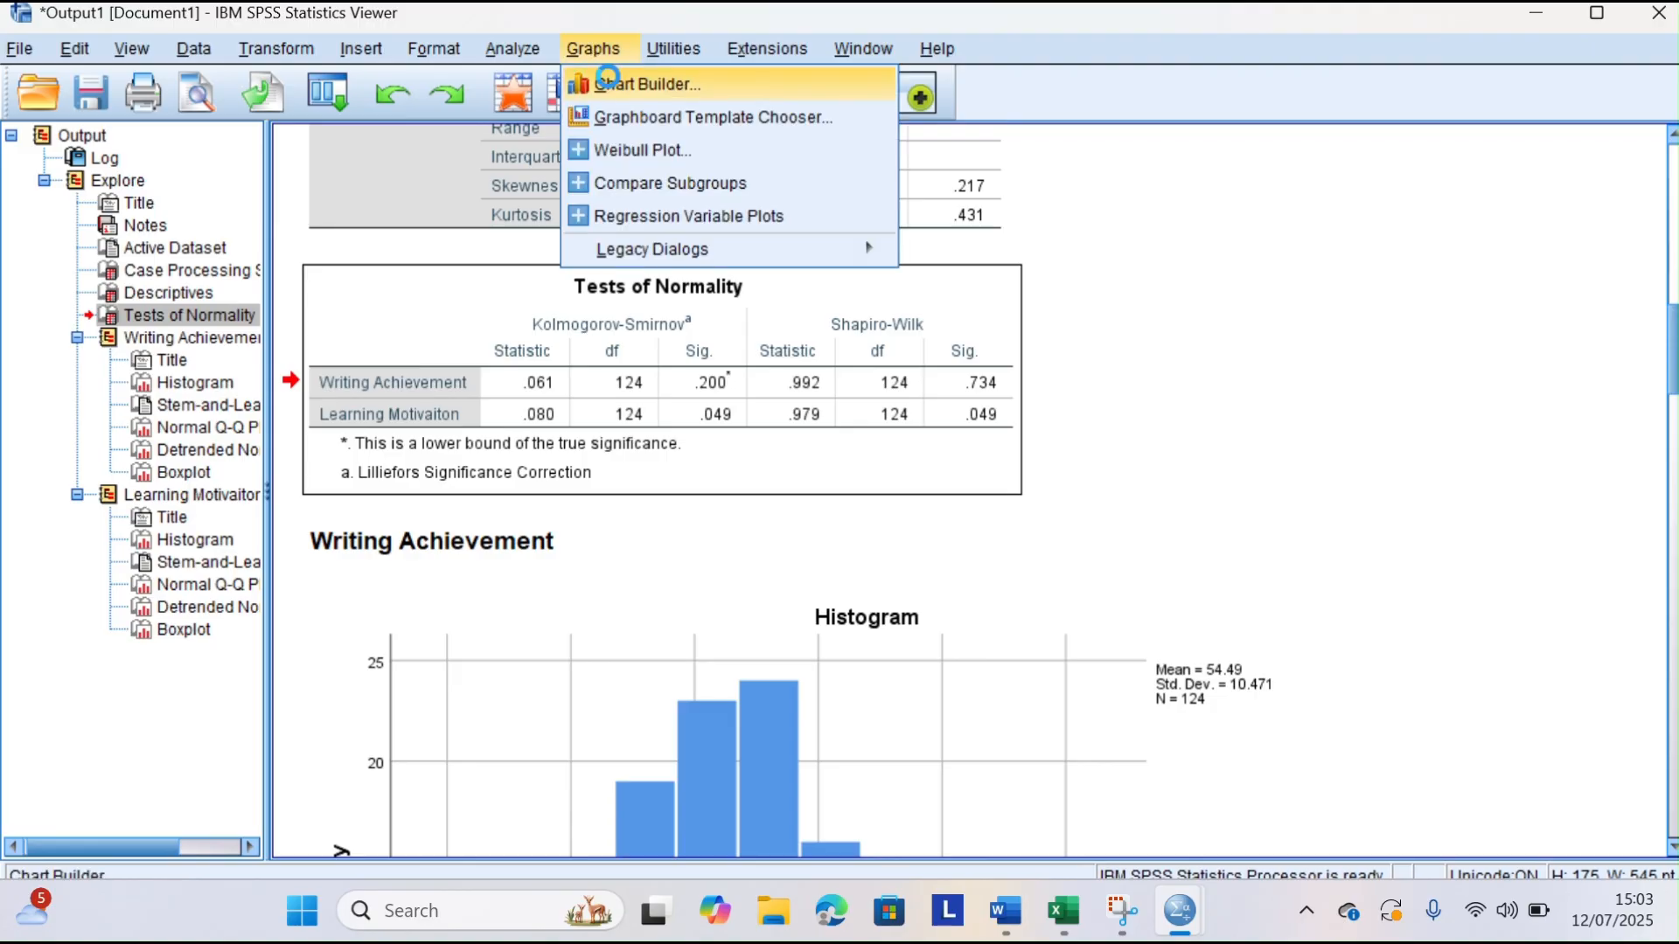
left_click(612, 85)
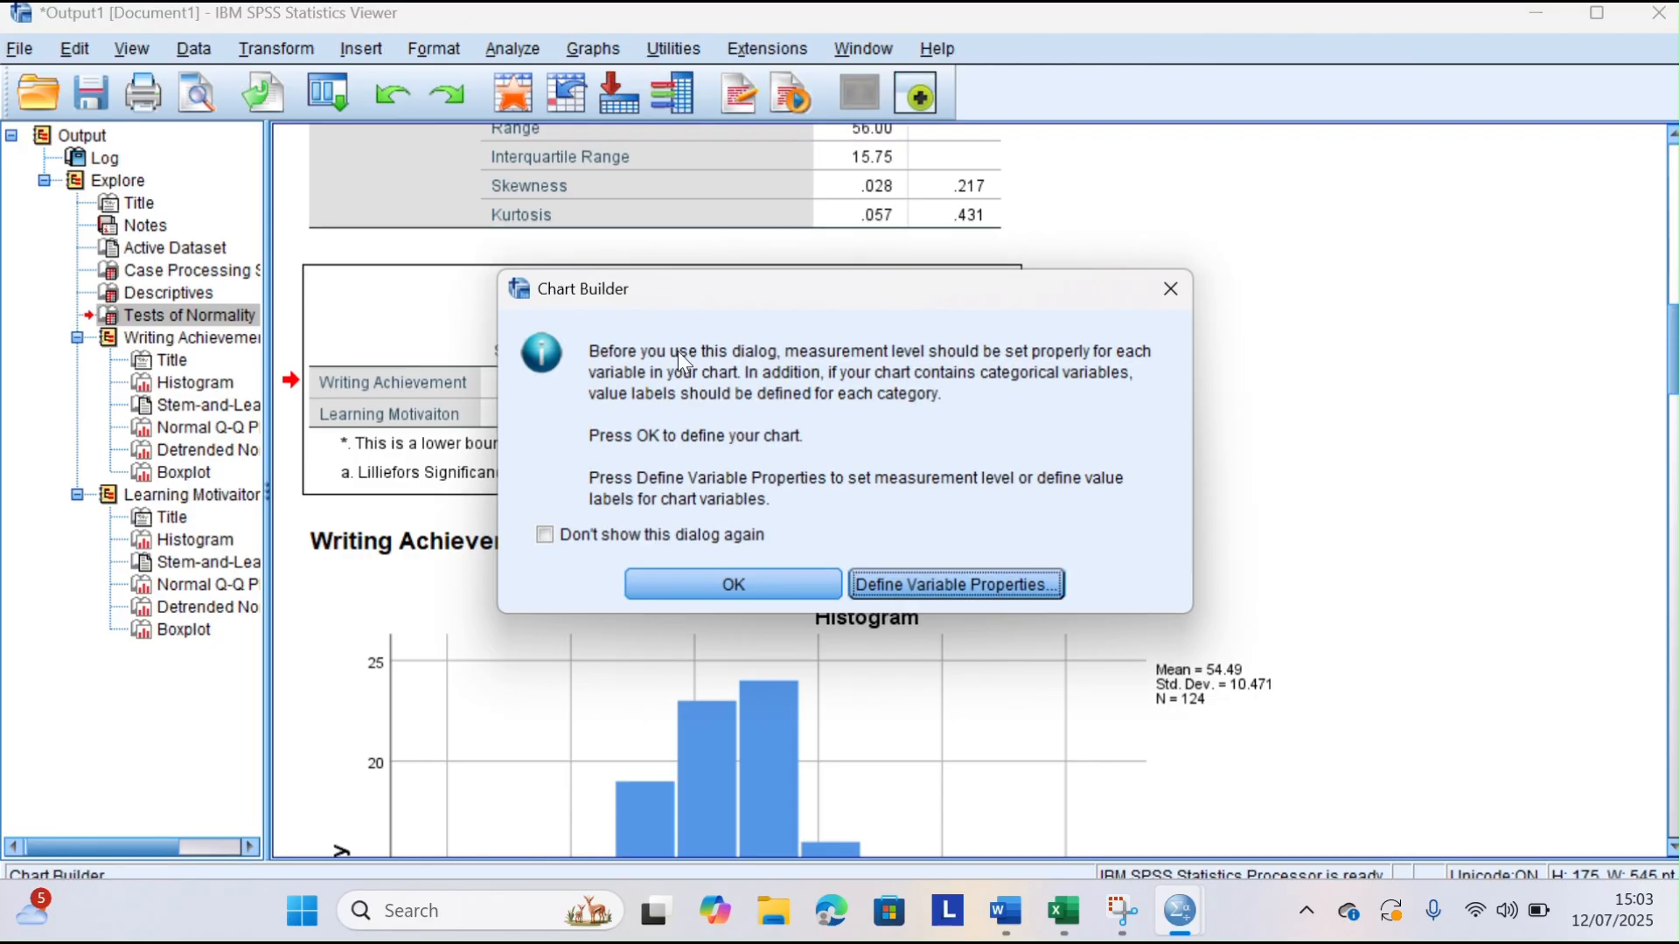
left_click(696, 577)
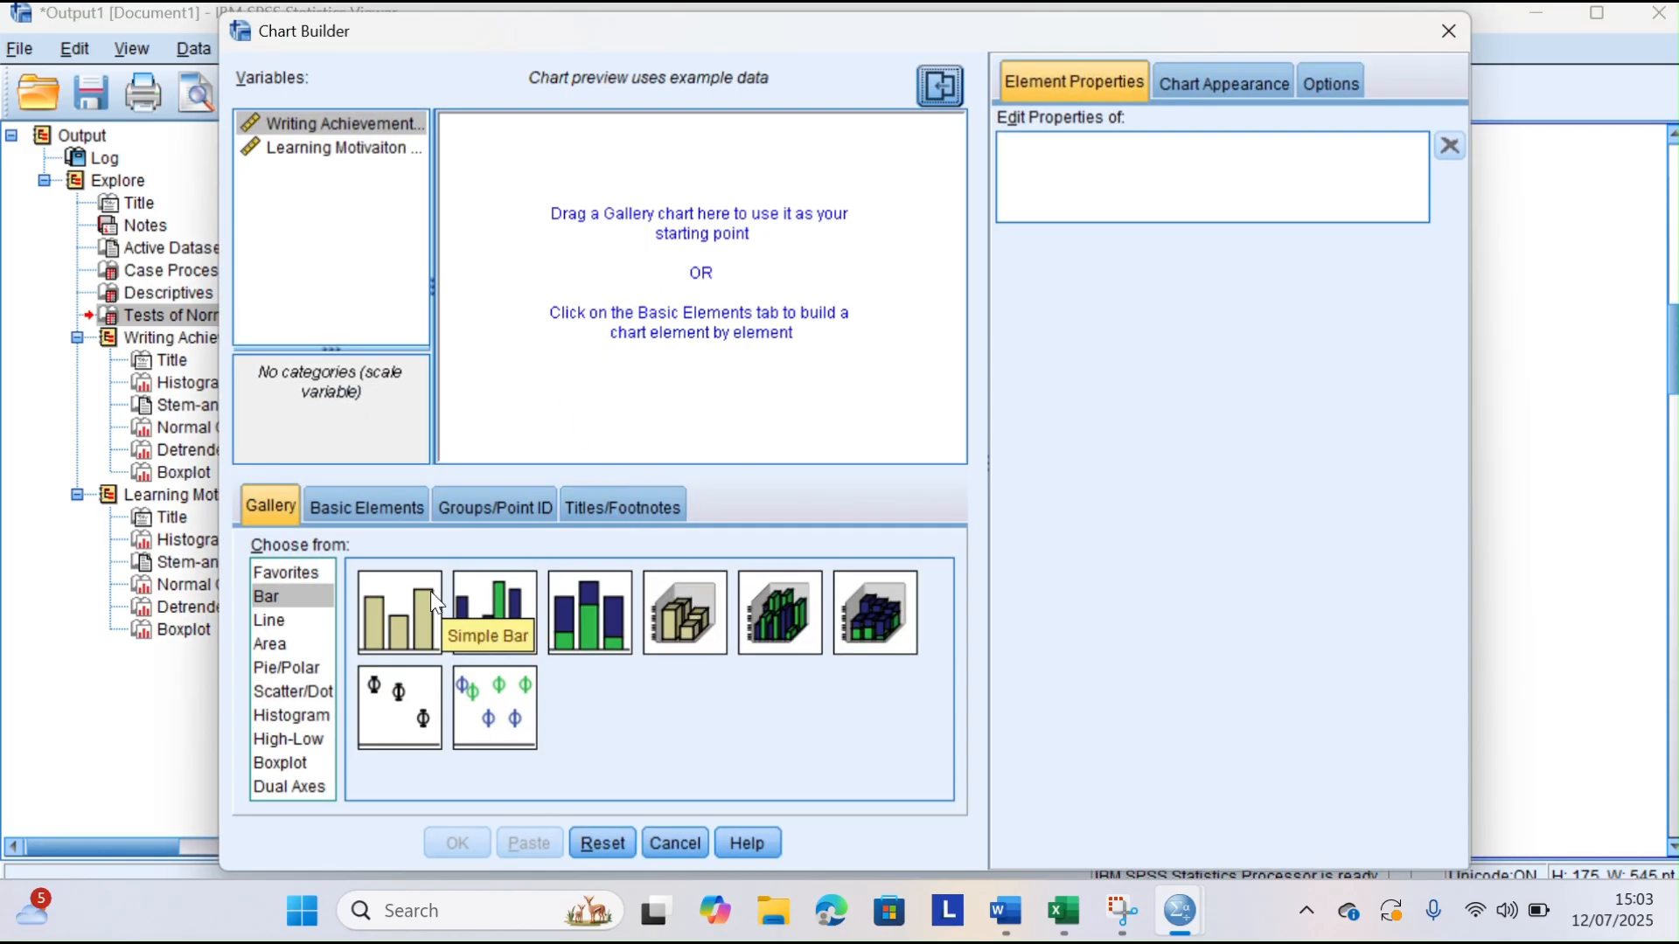
left_click(275, 690)
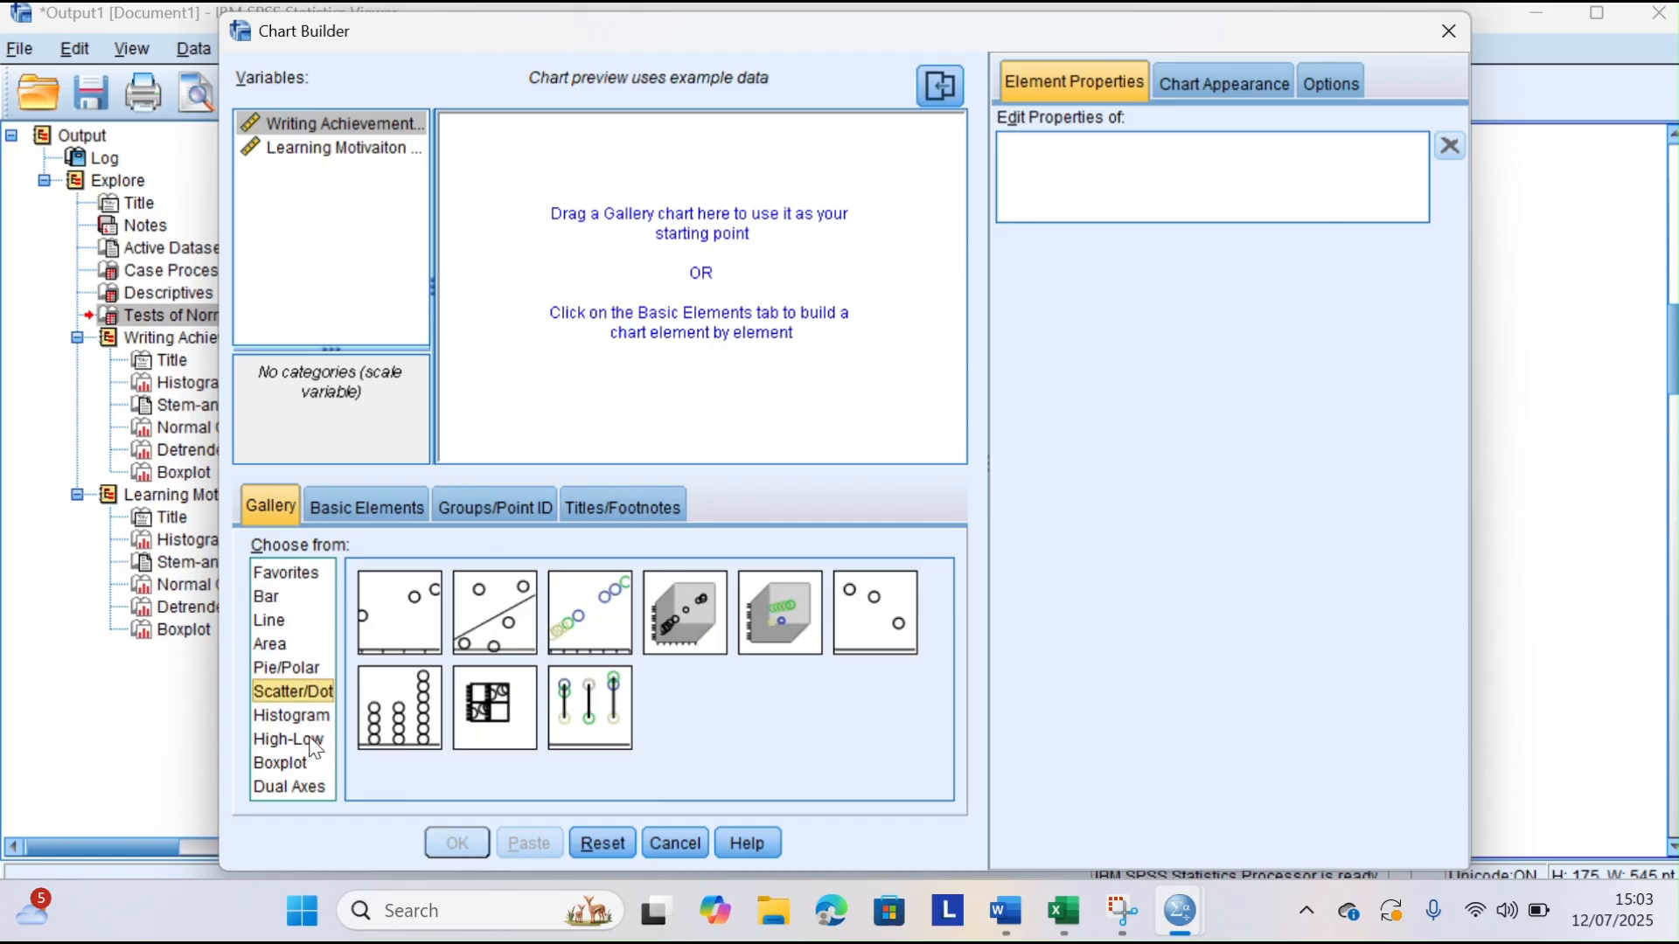
left_click(394, 626)
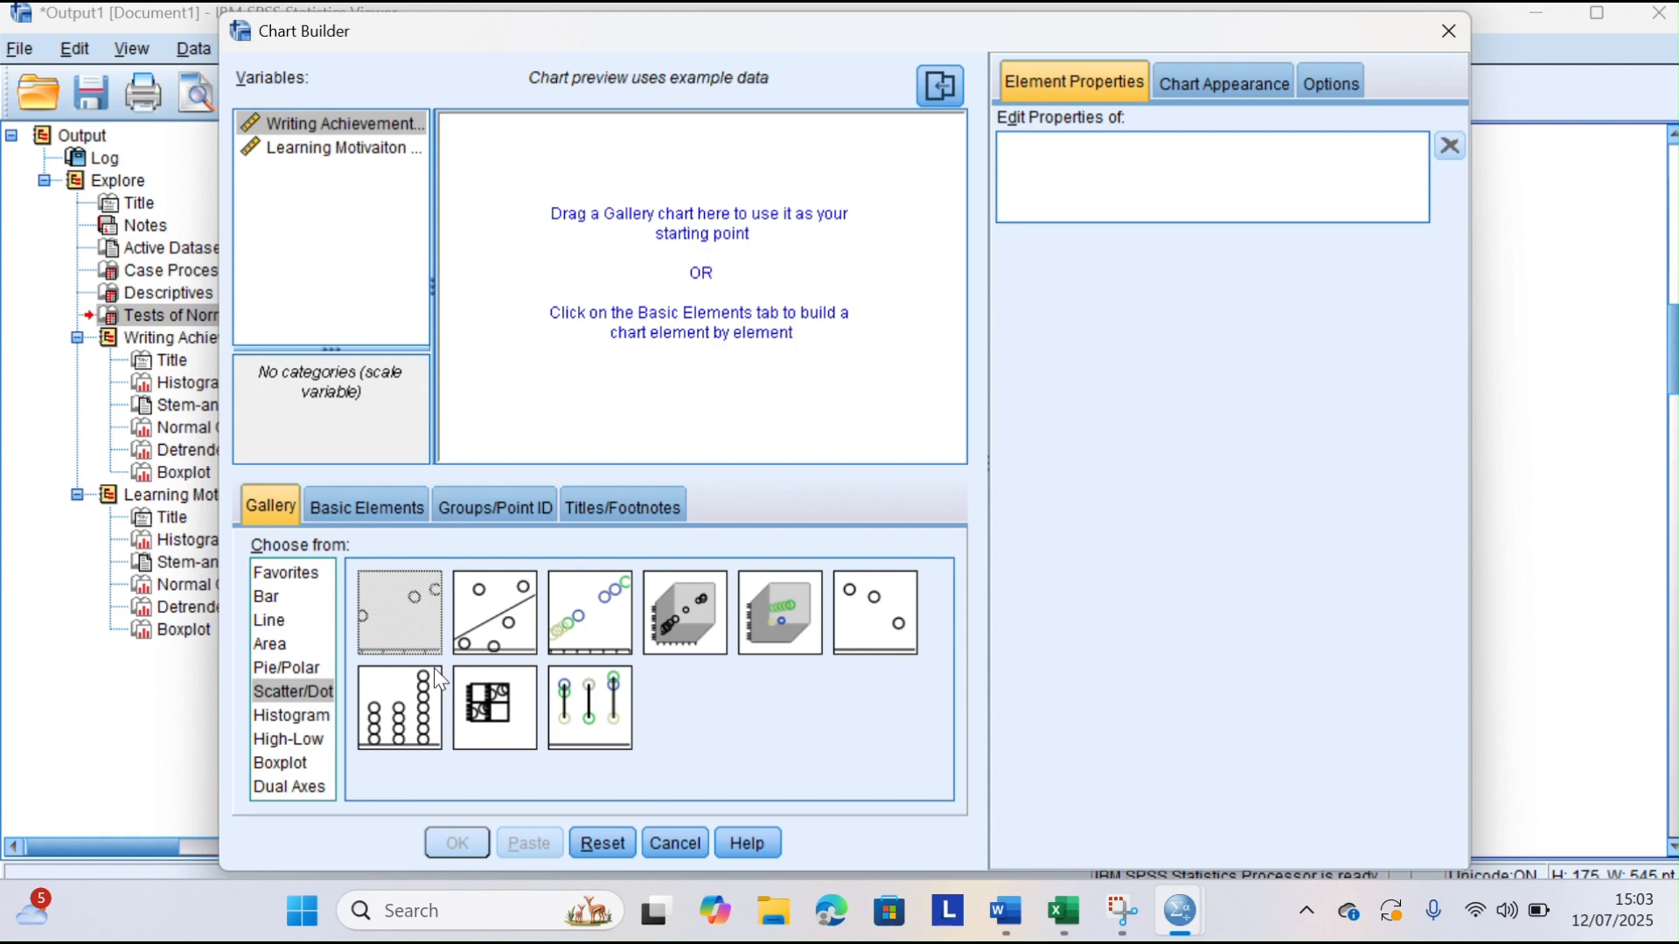
left_click_drag(415, 616, 649, 339)
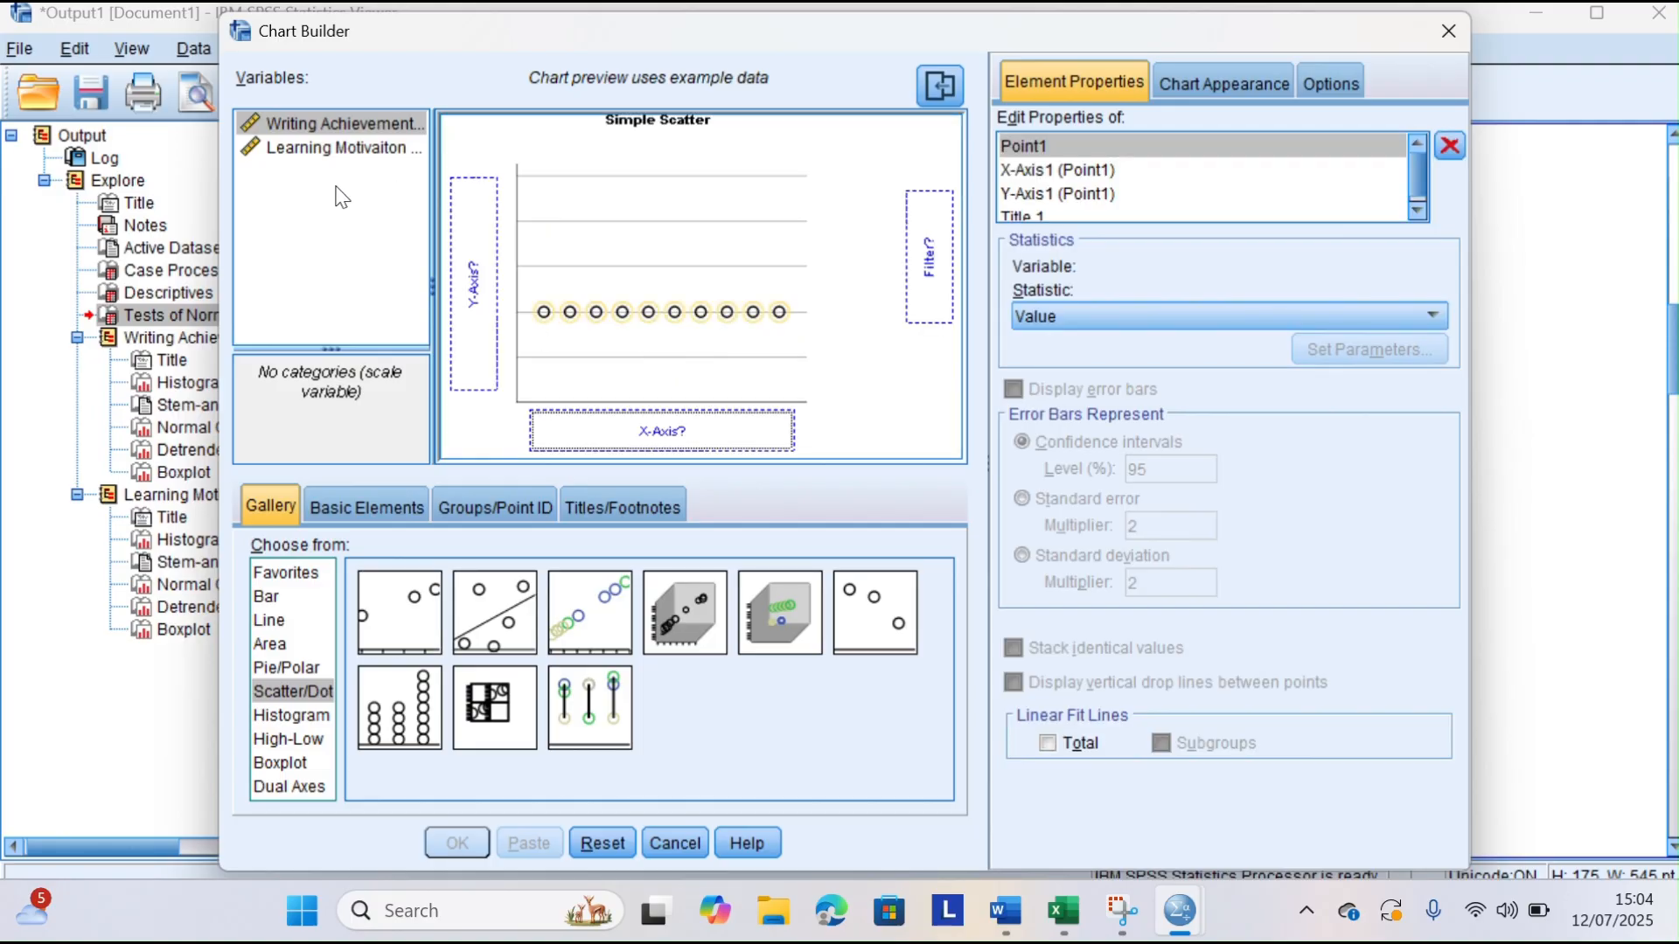
Assign Learning Motivaiton to the X axis and Writing Achievement to the Y axis, and generate the scatter plot
left_click(329, 150)
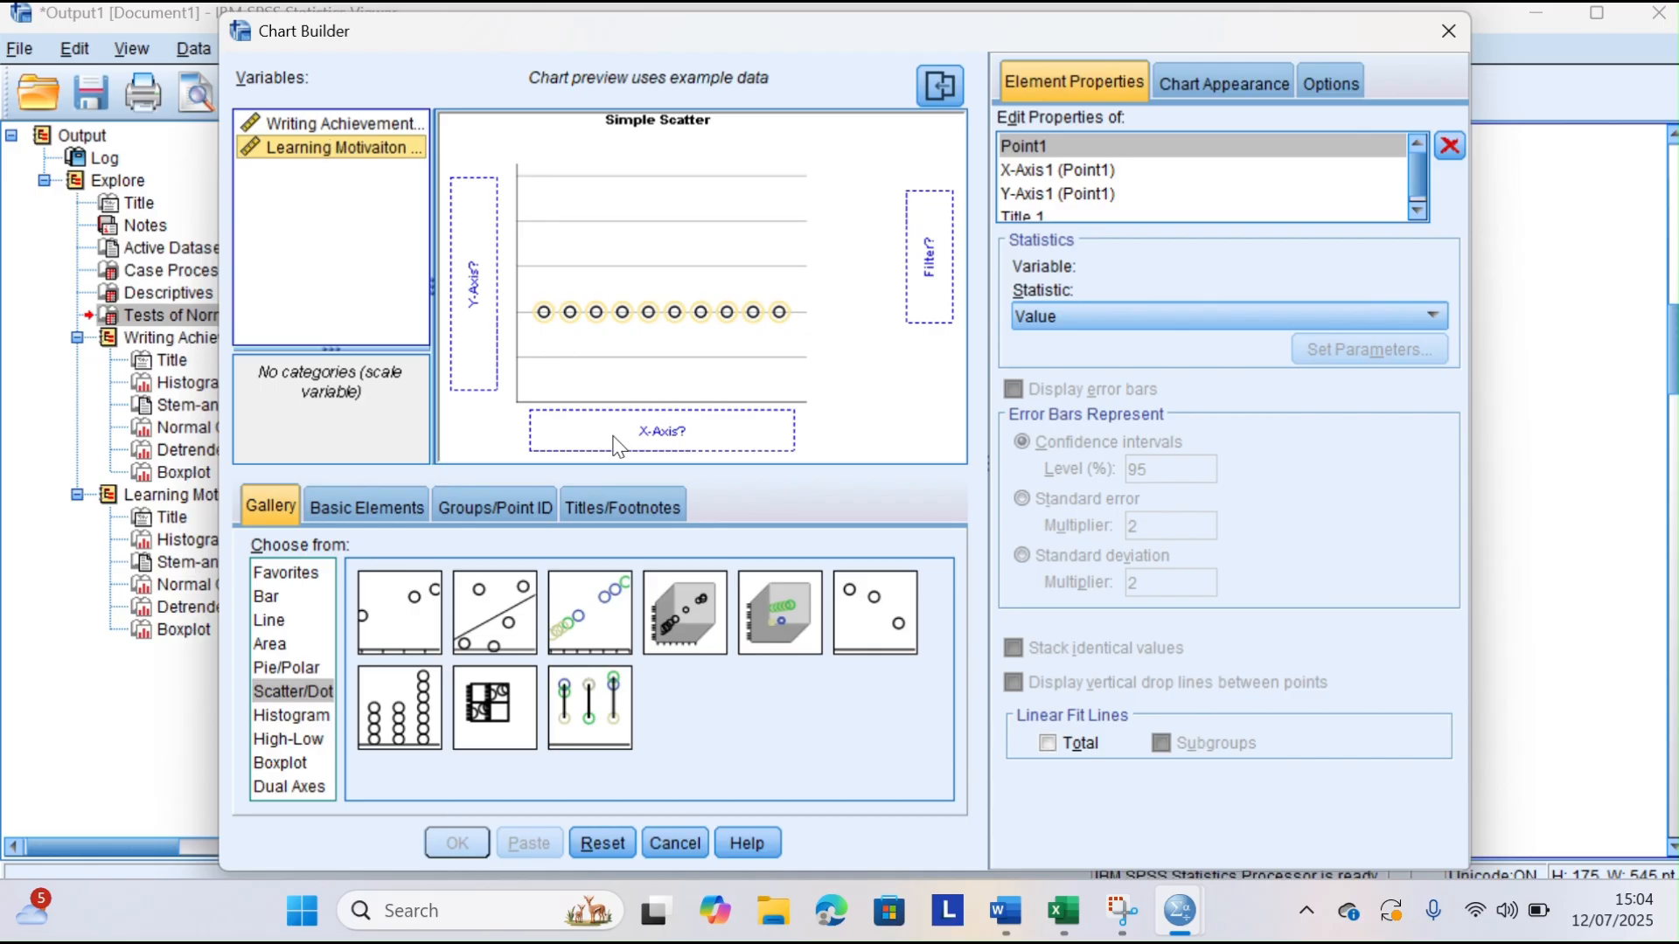
left_click_drag(349, 150, 647, 429)
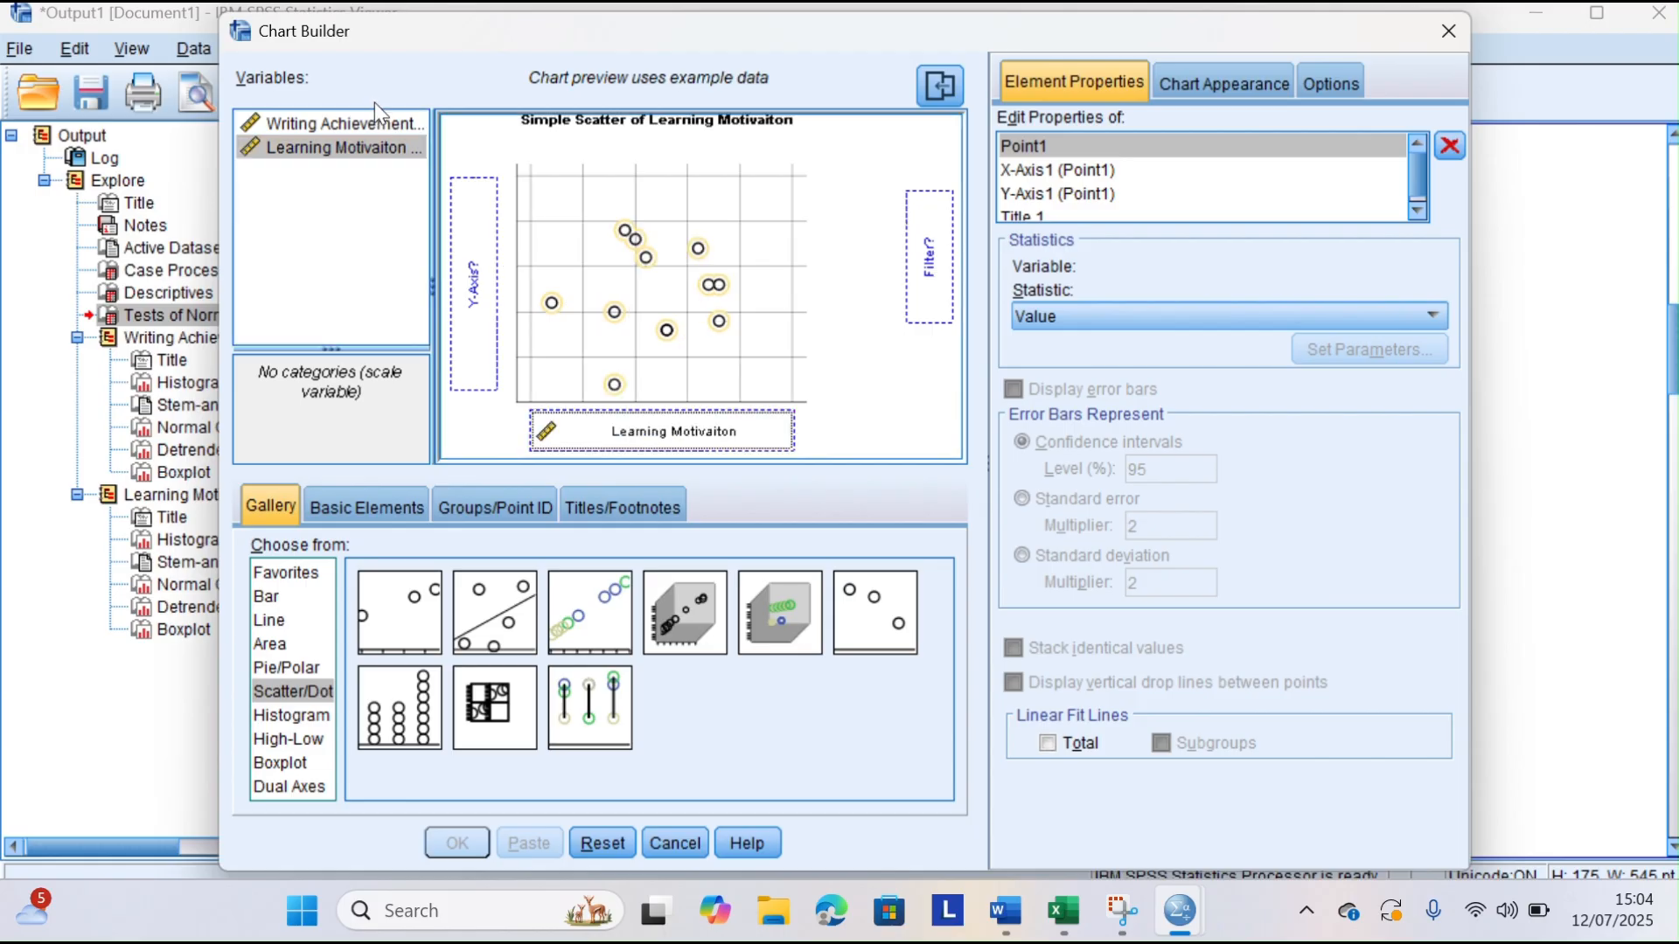
left_click_drag(371, 121, 468, 263)
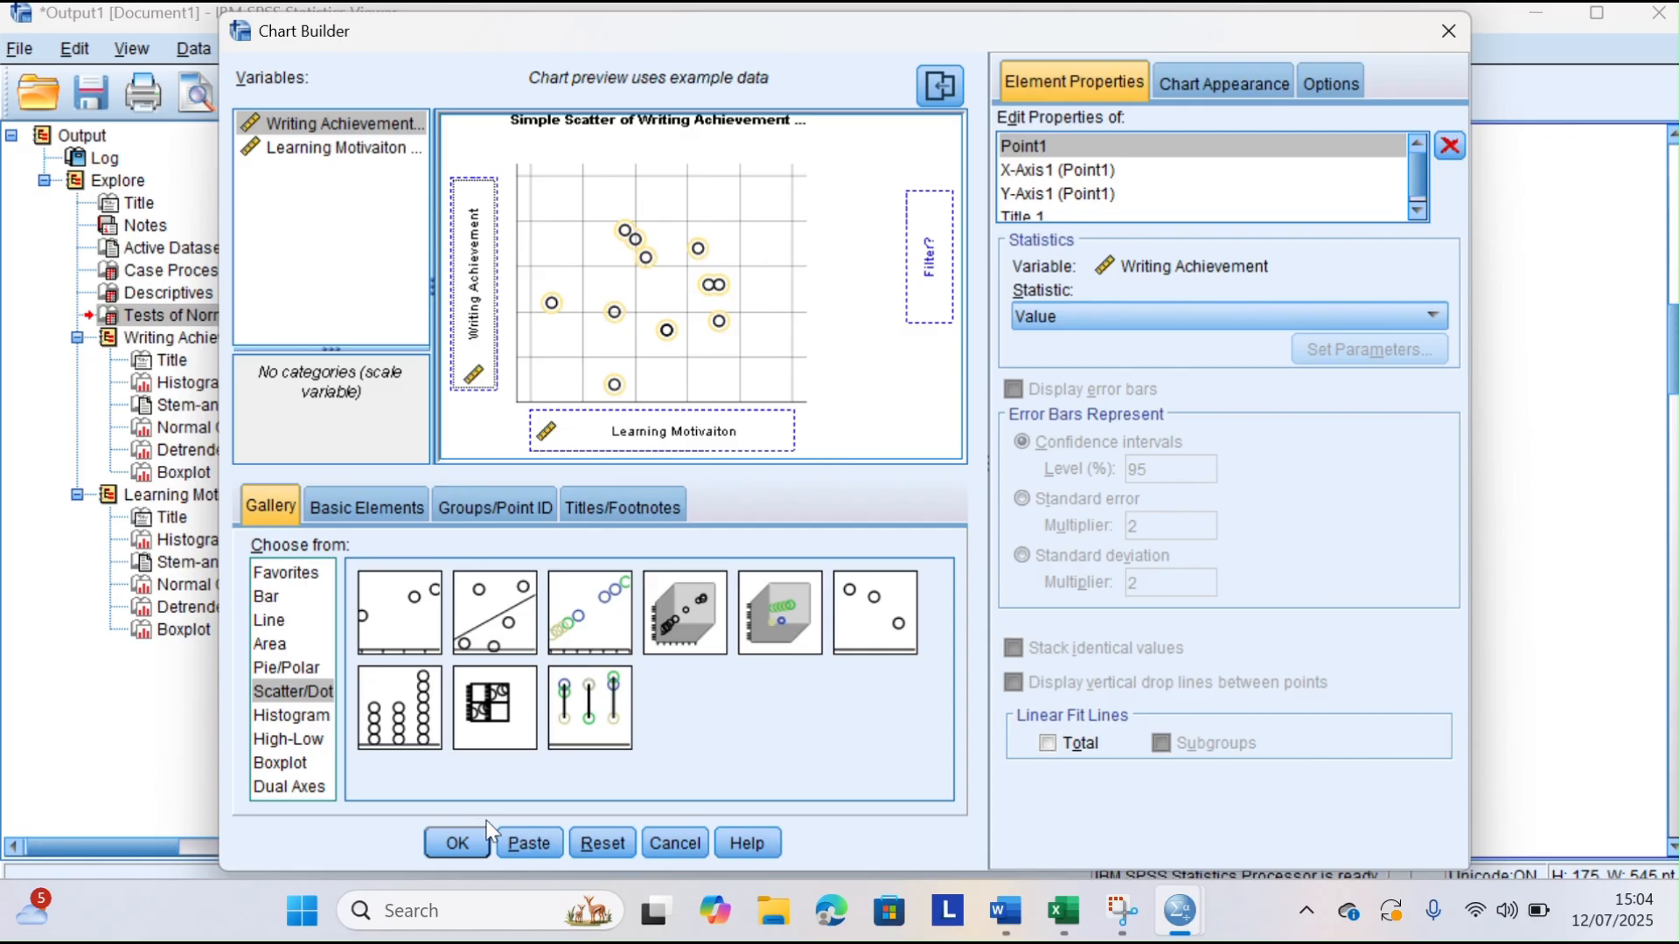
left_click(458, 843)
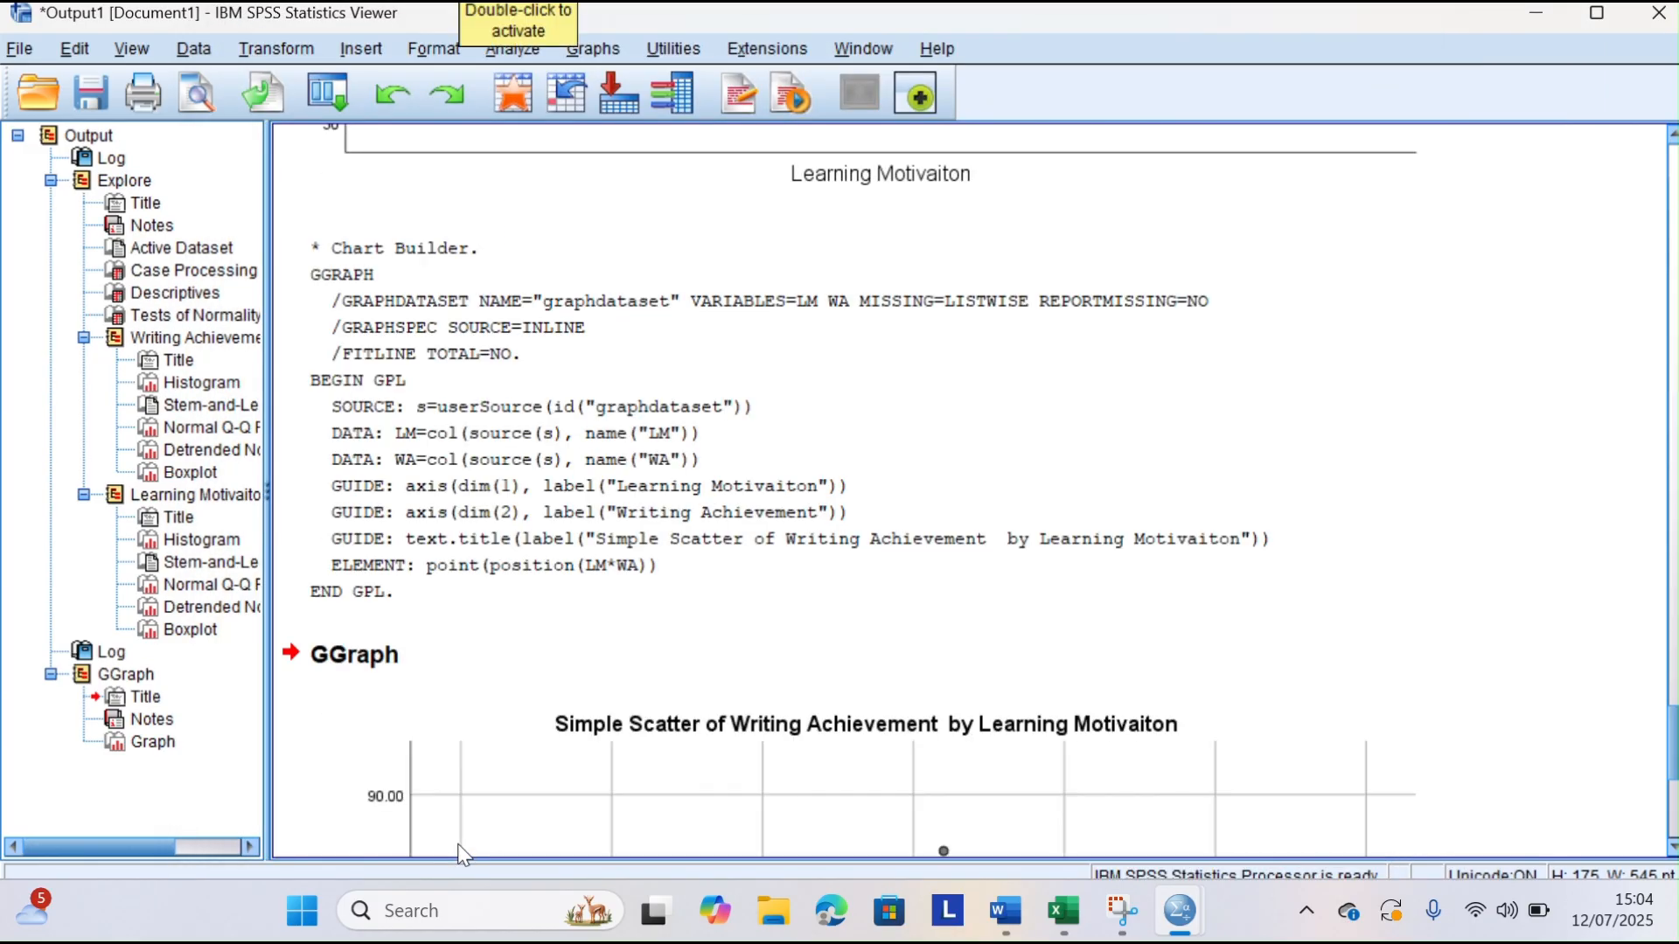
Copy the scatter plot from the SPSS output and paste it under the "2. Scatter Plot" heading in Word
scroll(687, 665, "down", 6)
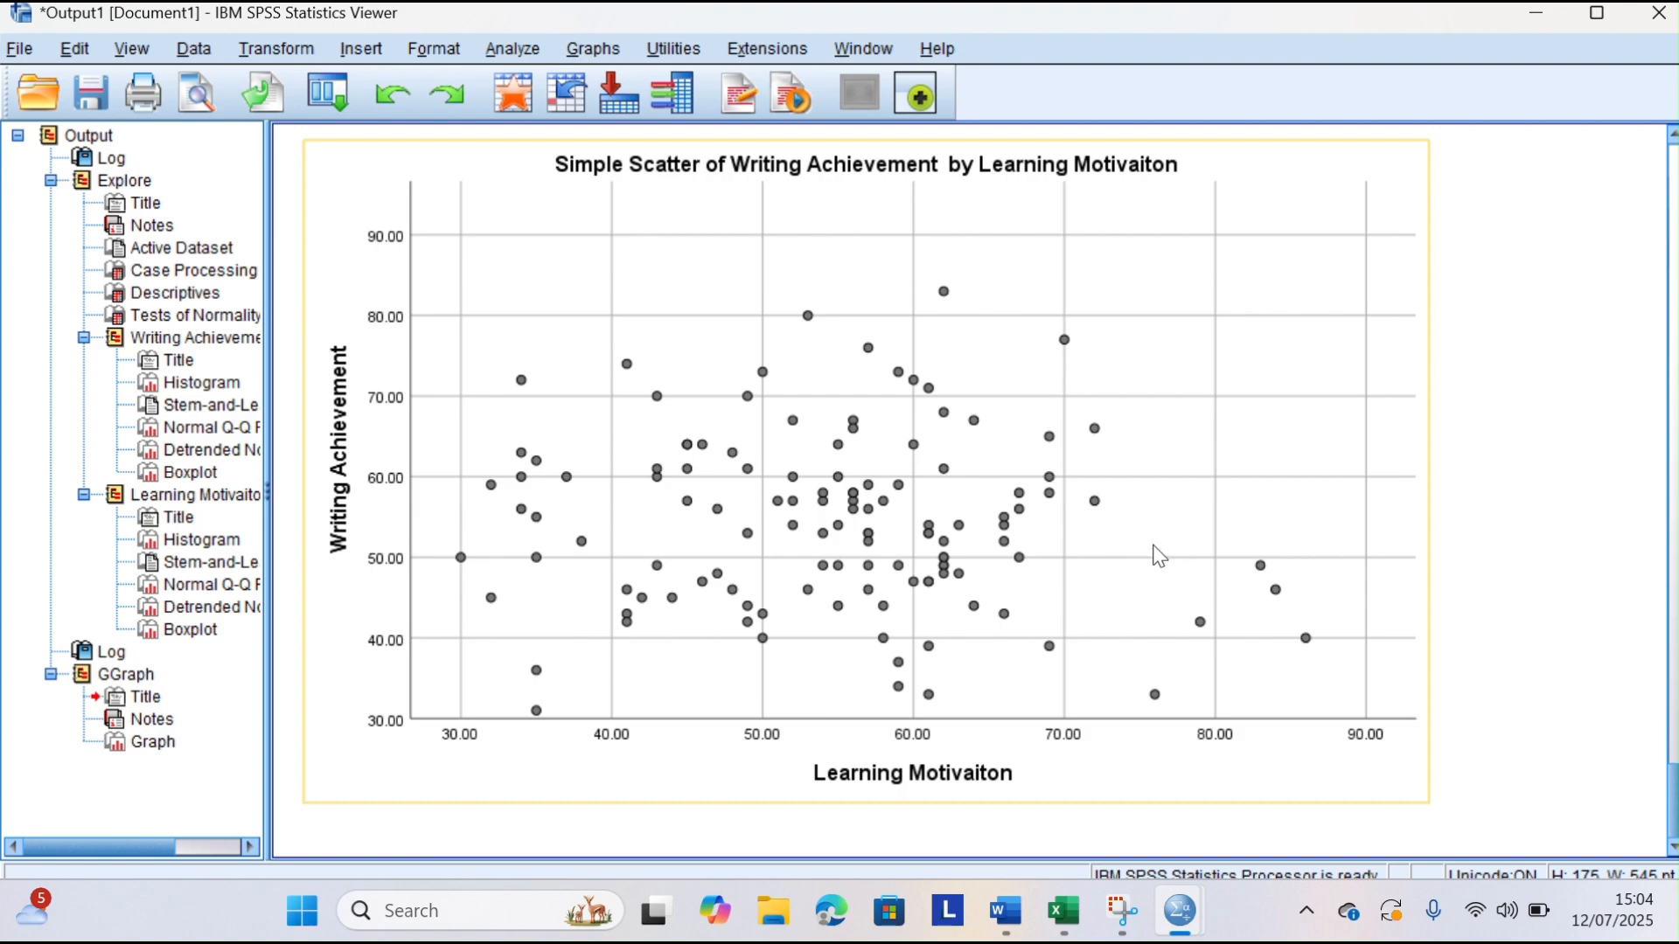
left_click(1215, 350)
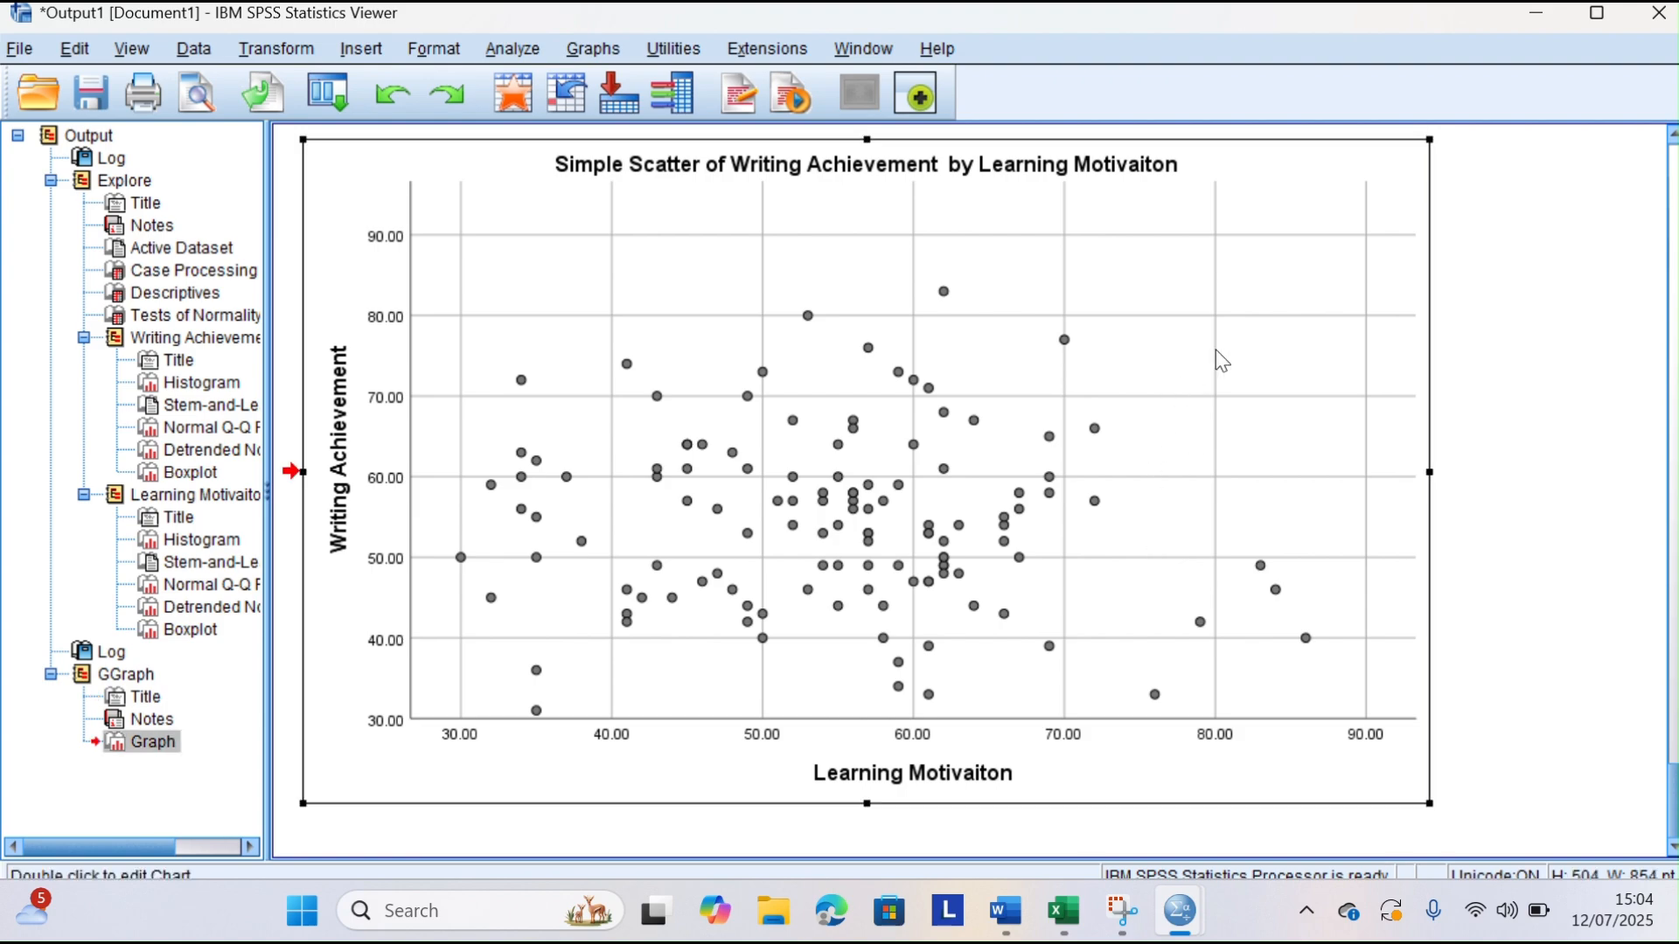
right_click(1215, 350)
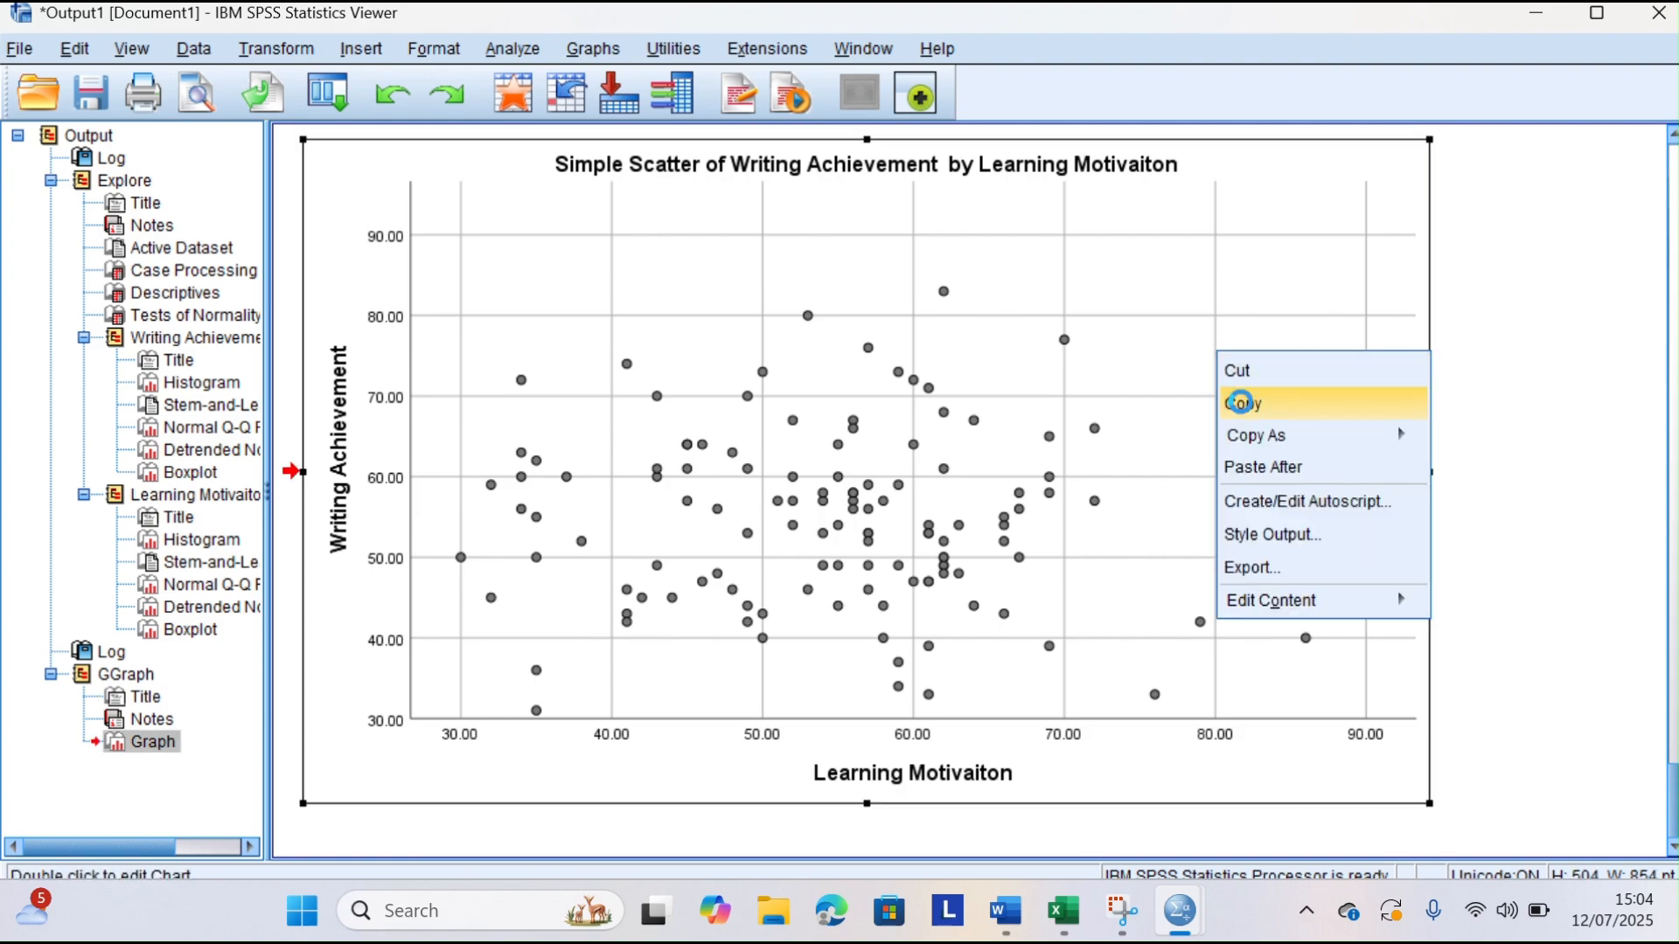
left_click(1242, 403)
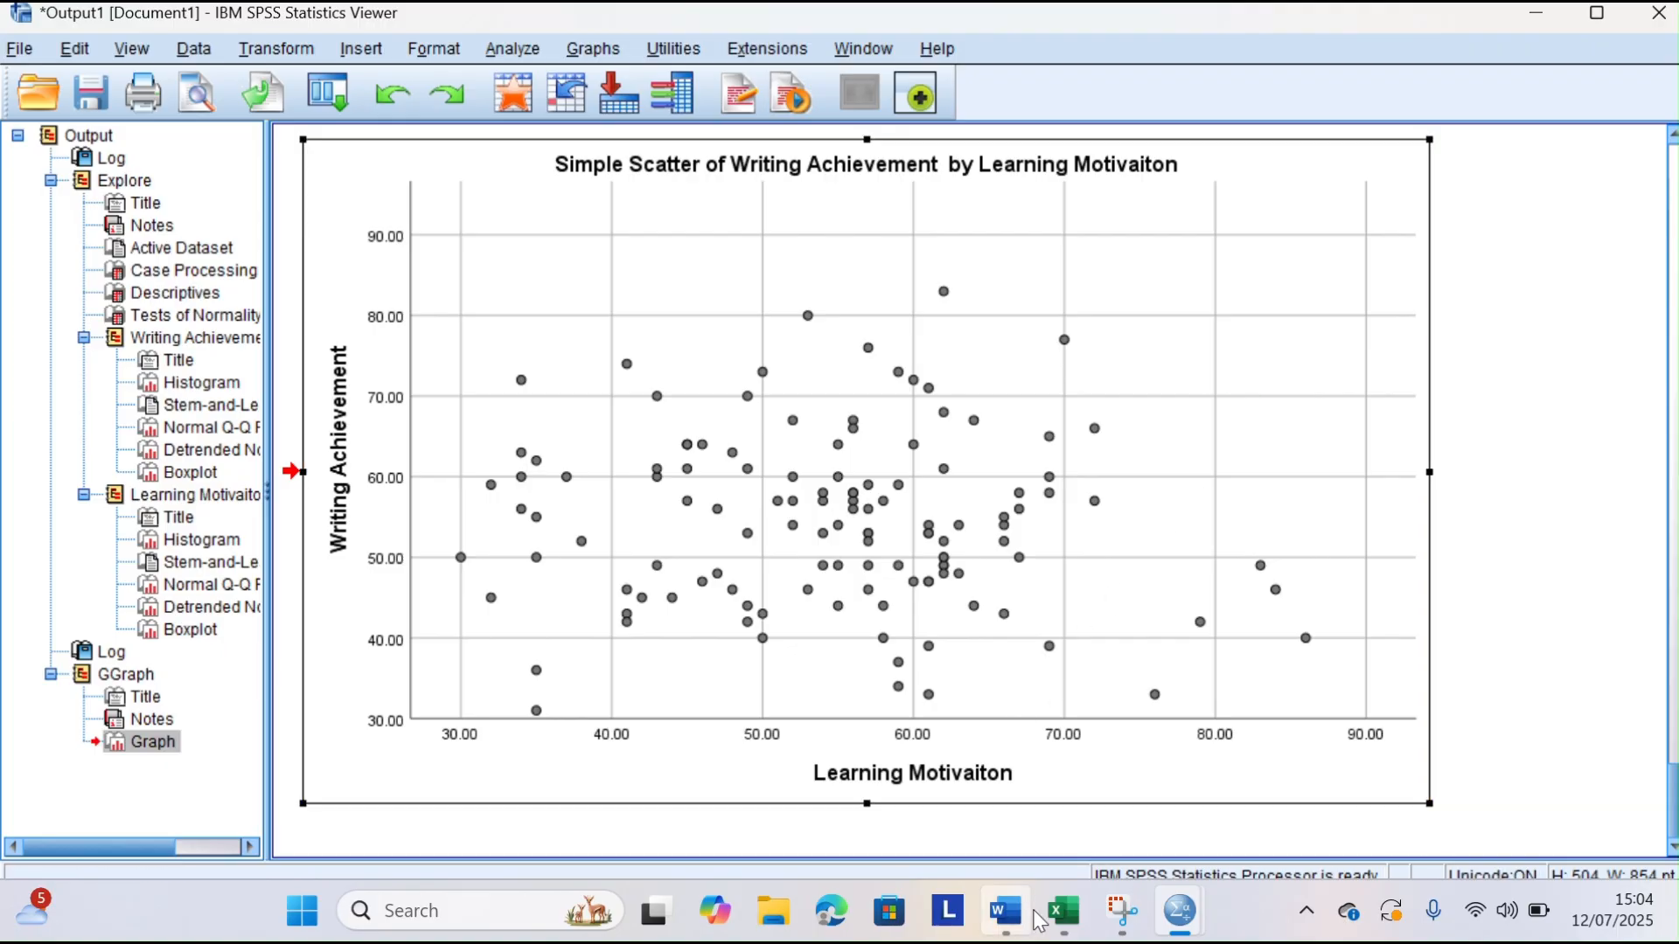
left_click(1005, 910)
left_click(495, 504)
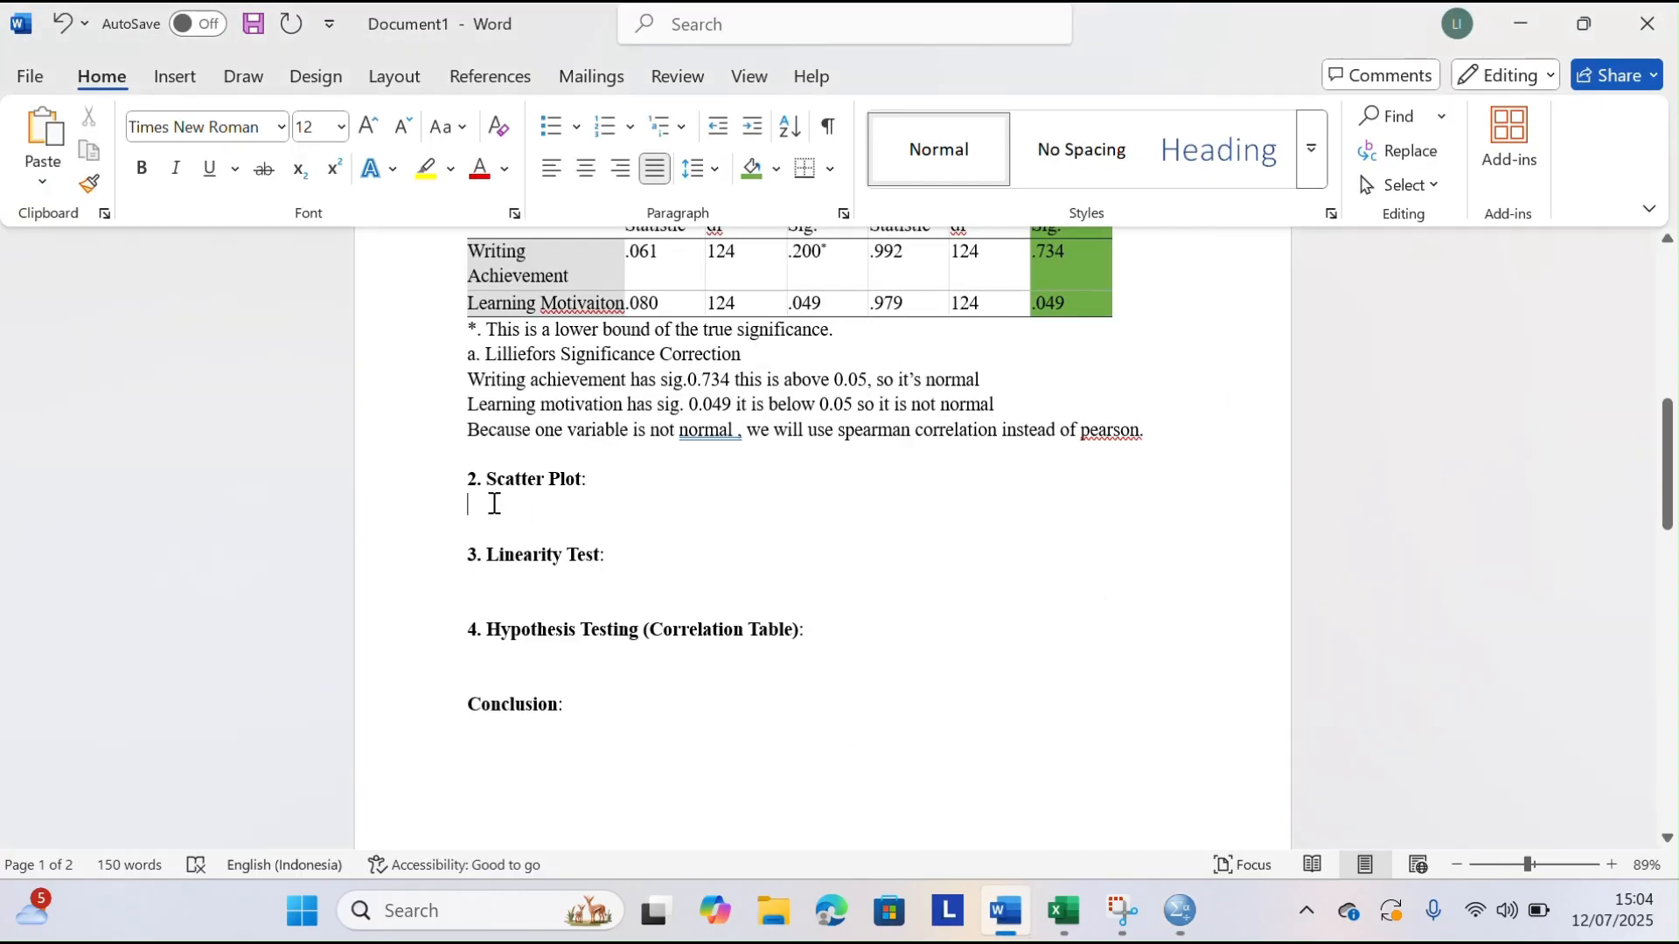
key("ctrl+v")
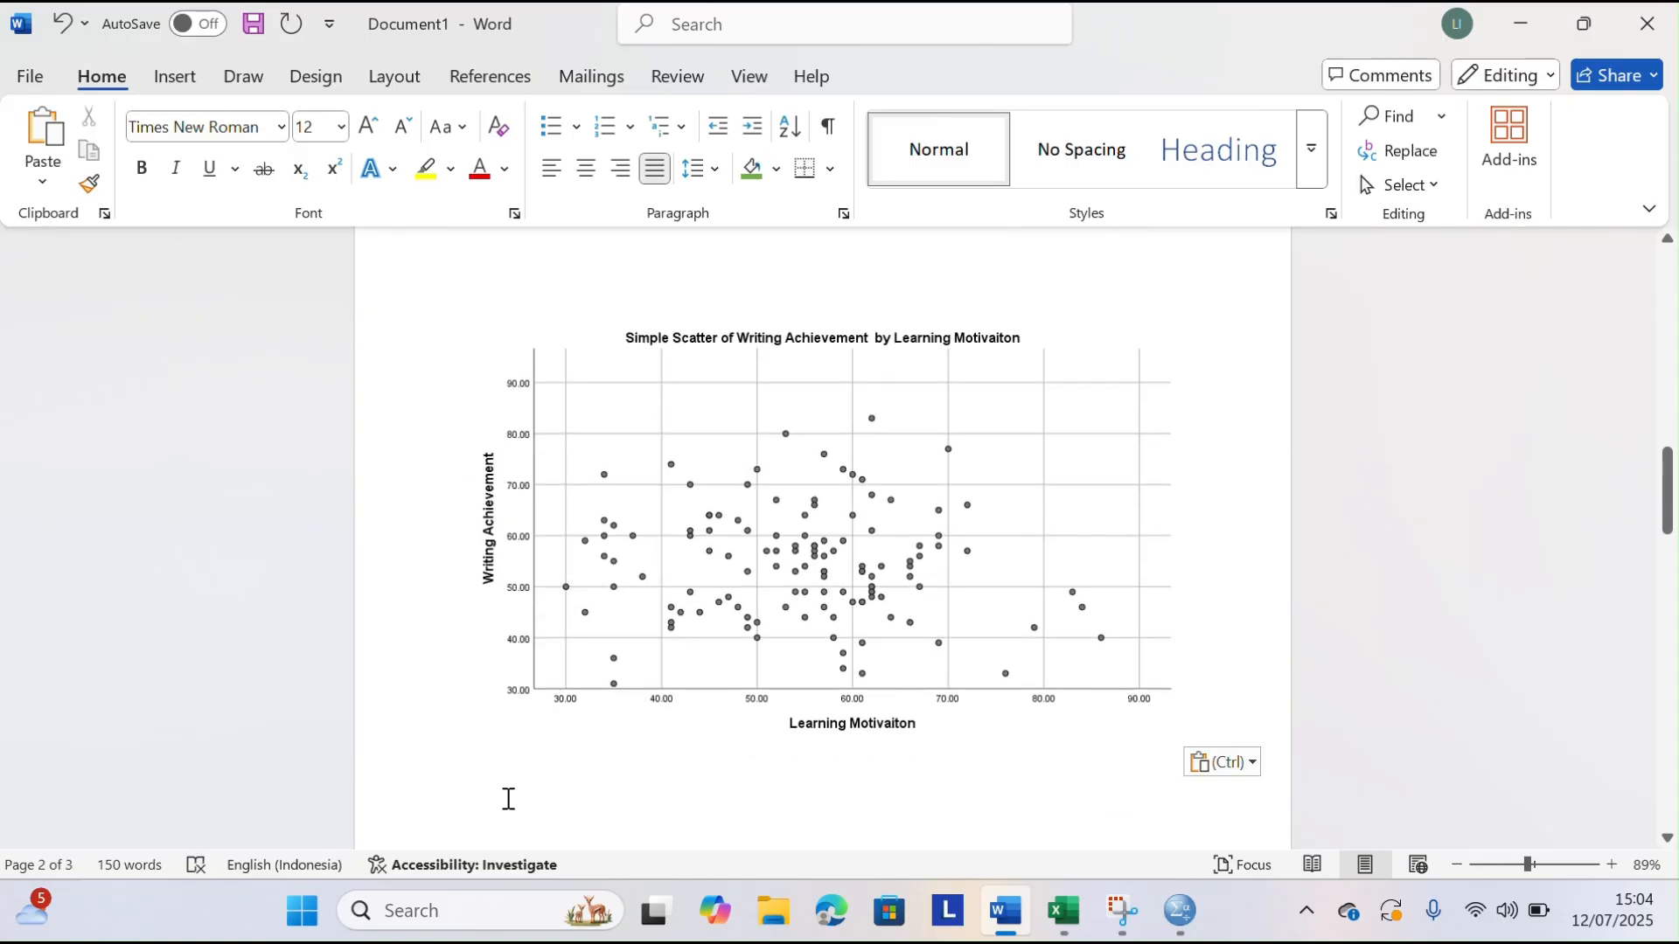
Start the interpretation below the pasted chart with "The scatter plot shows no clear", correcting the misspelled verb
type("The scatter p")
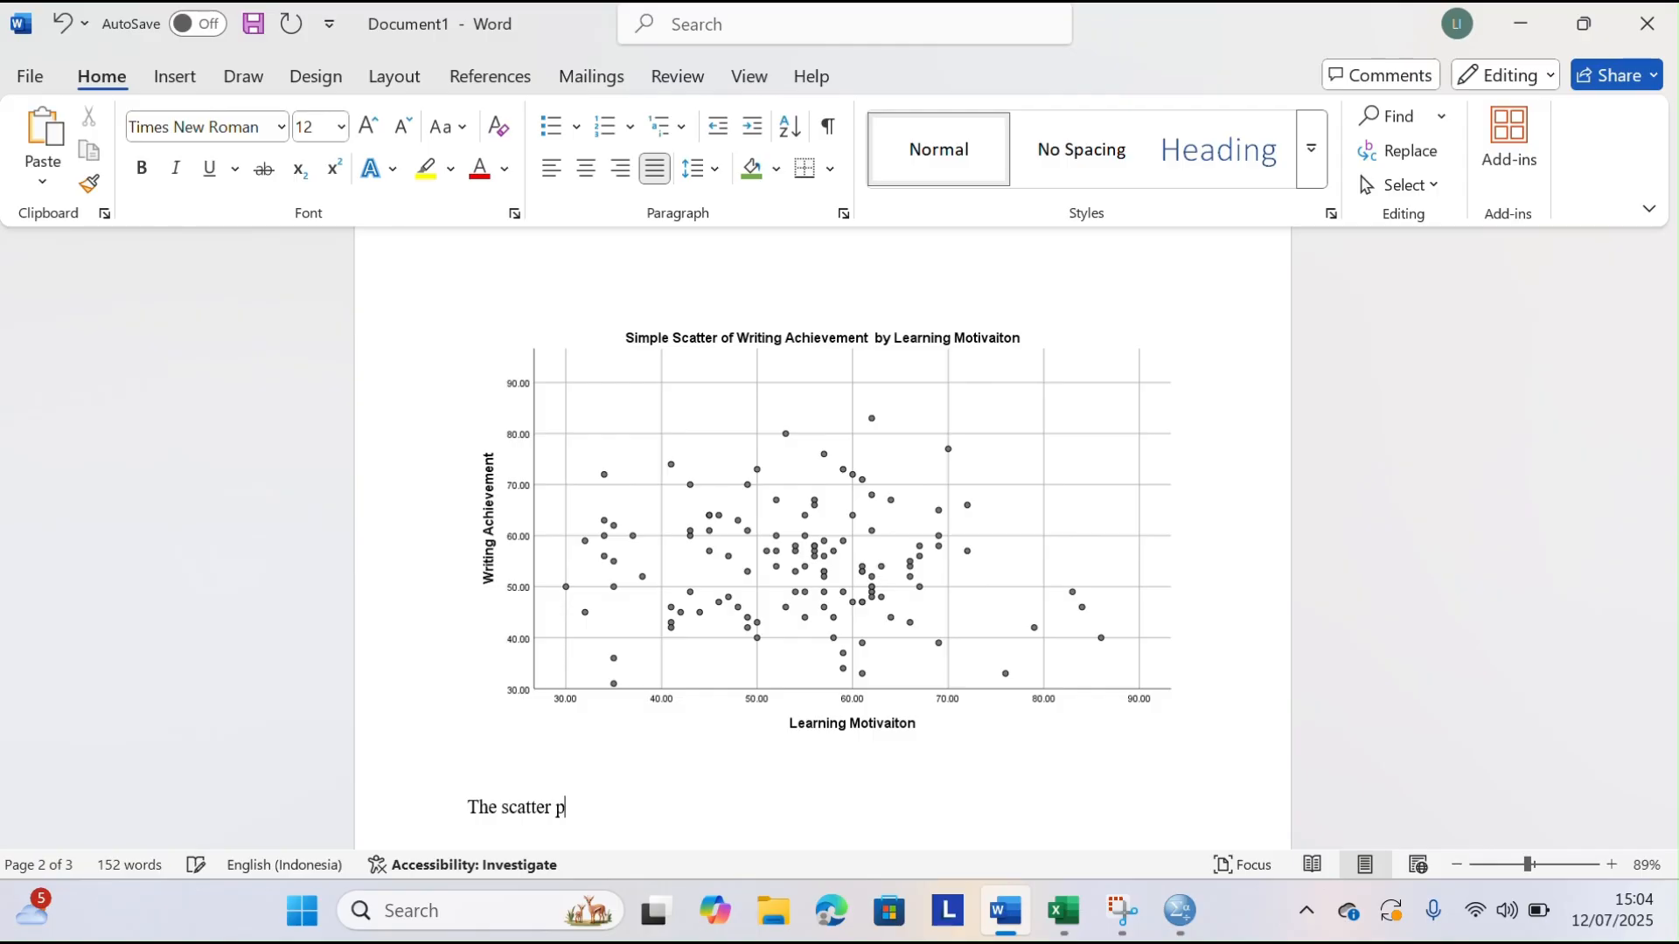
type("lot ahos no clear")
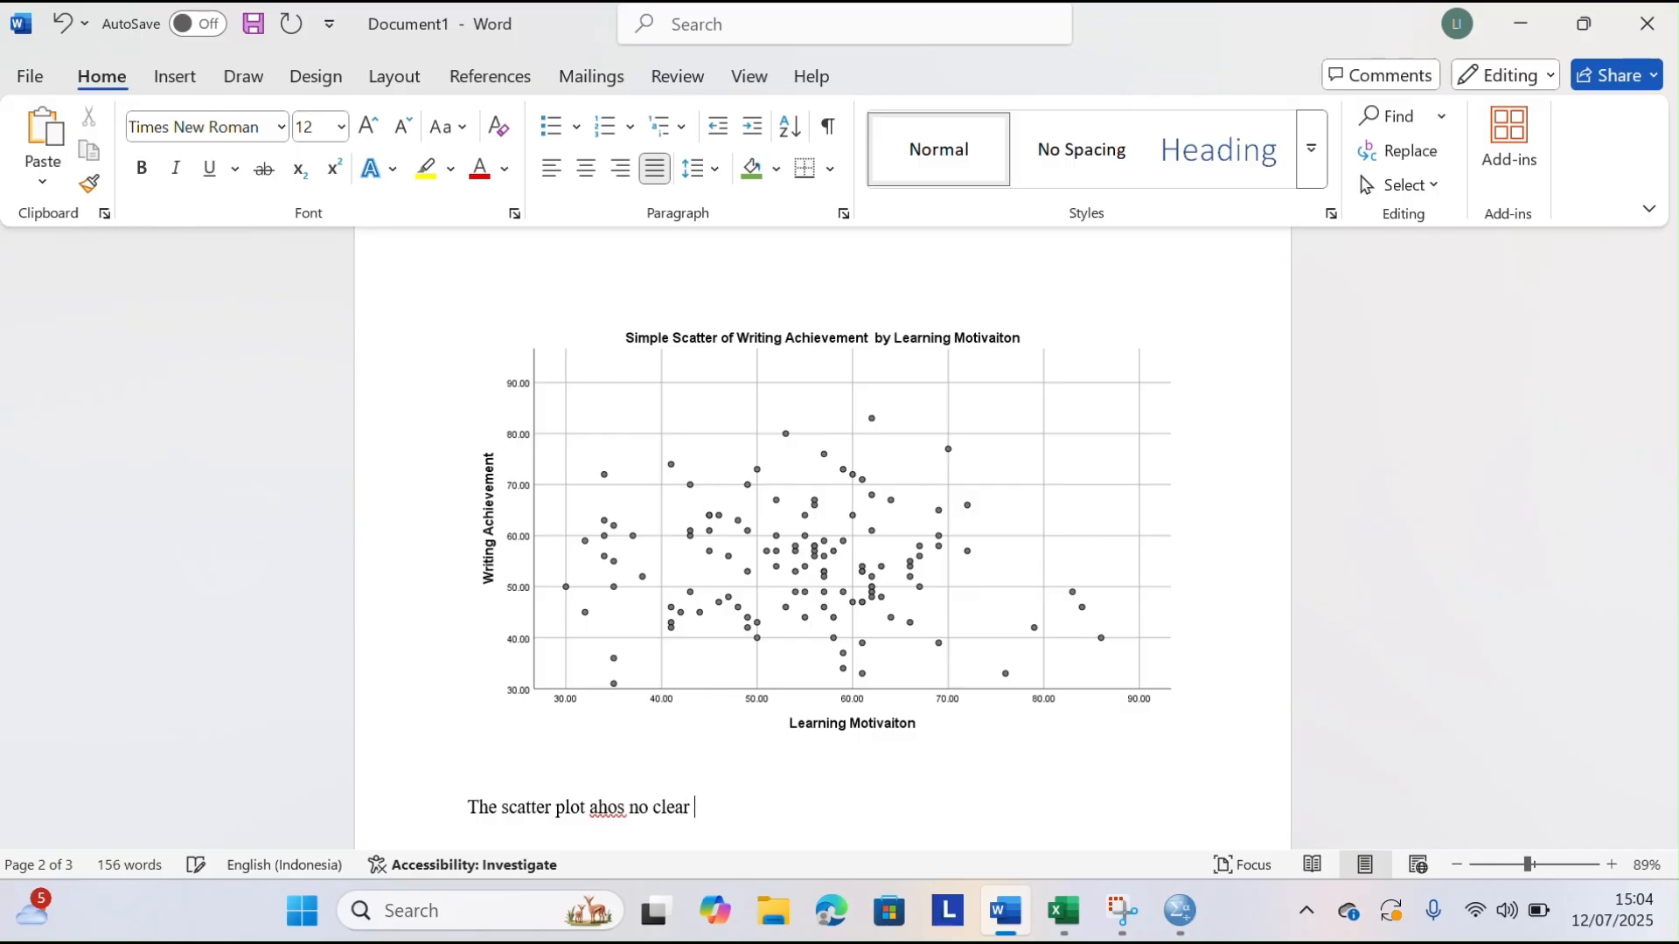
left_click_drag(631, 808, 583, 809)
type("show")
key("BackSpace")
key("BackSpace")
key("BackSpace")
key("BackSpace")
type("shows")
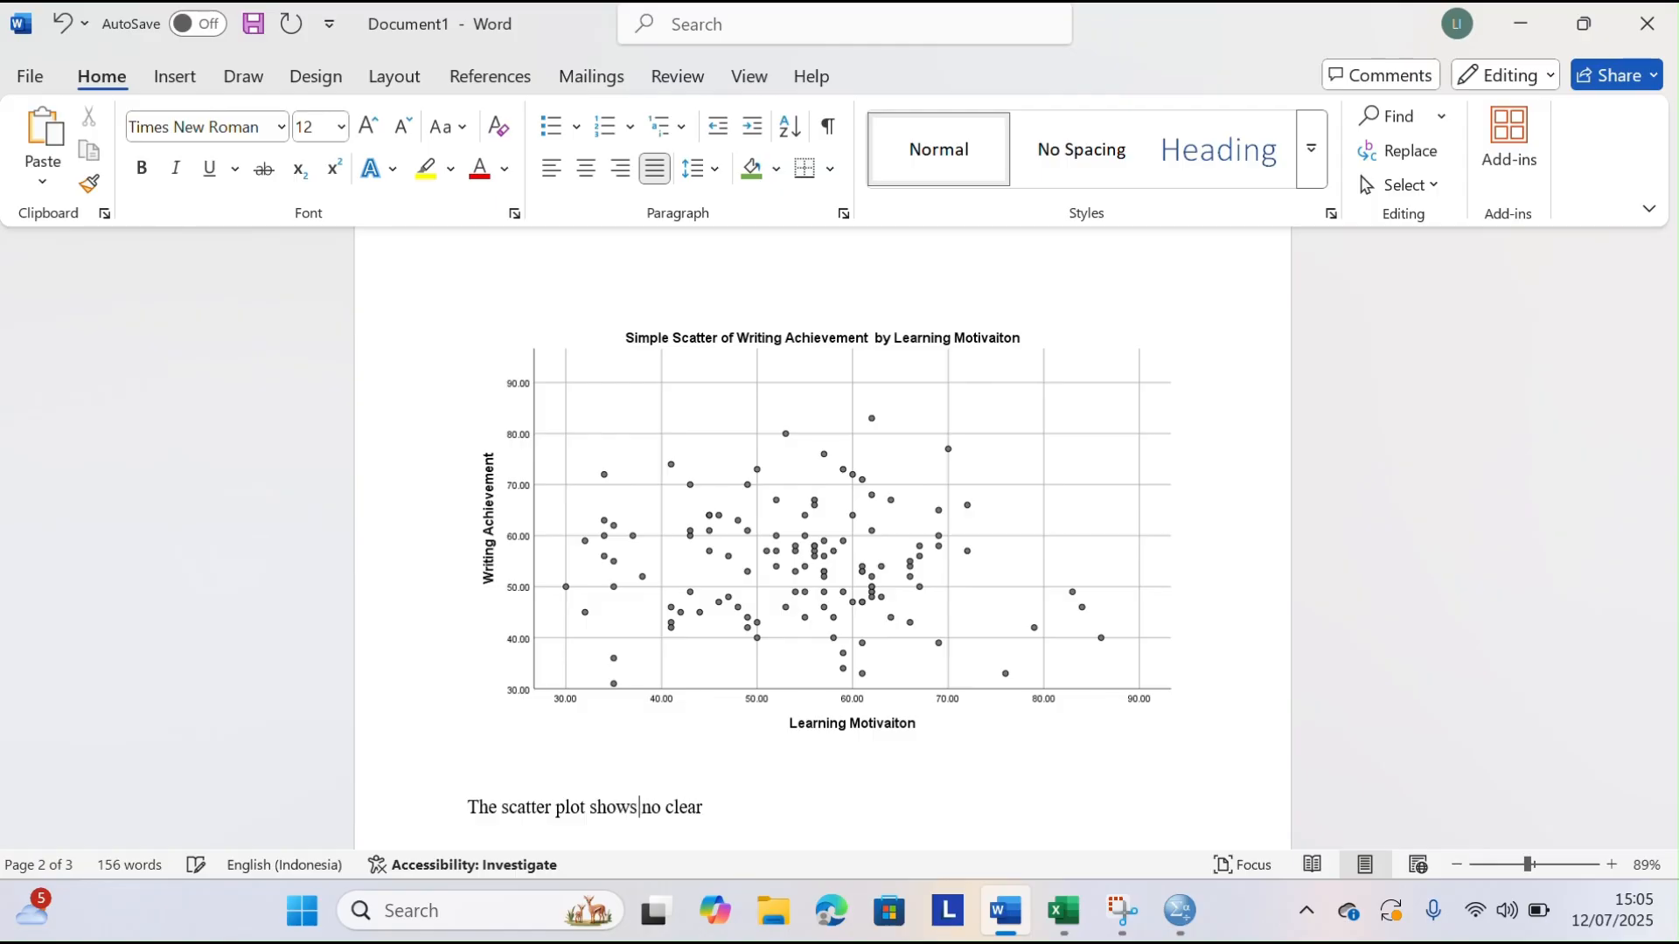
Complete the scatter plot sentence with "upward and downward pattern."
left_click(714, 809)
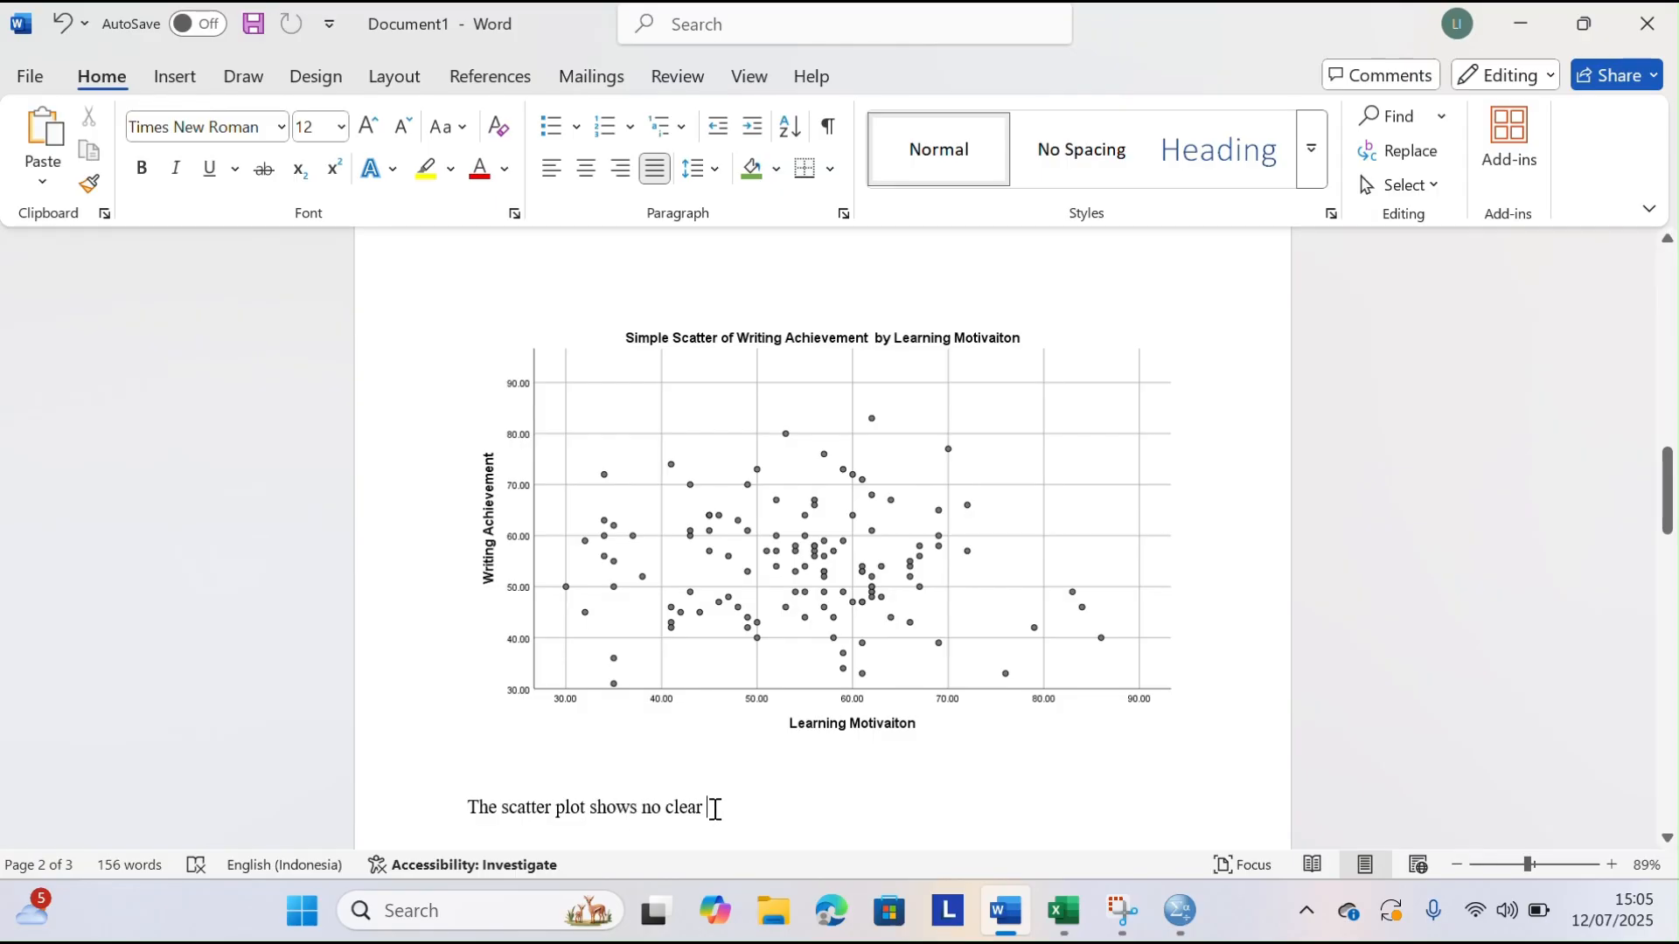
type("upward and downwar")
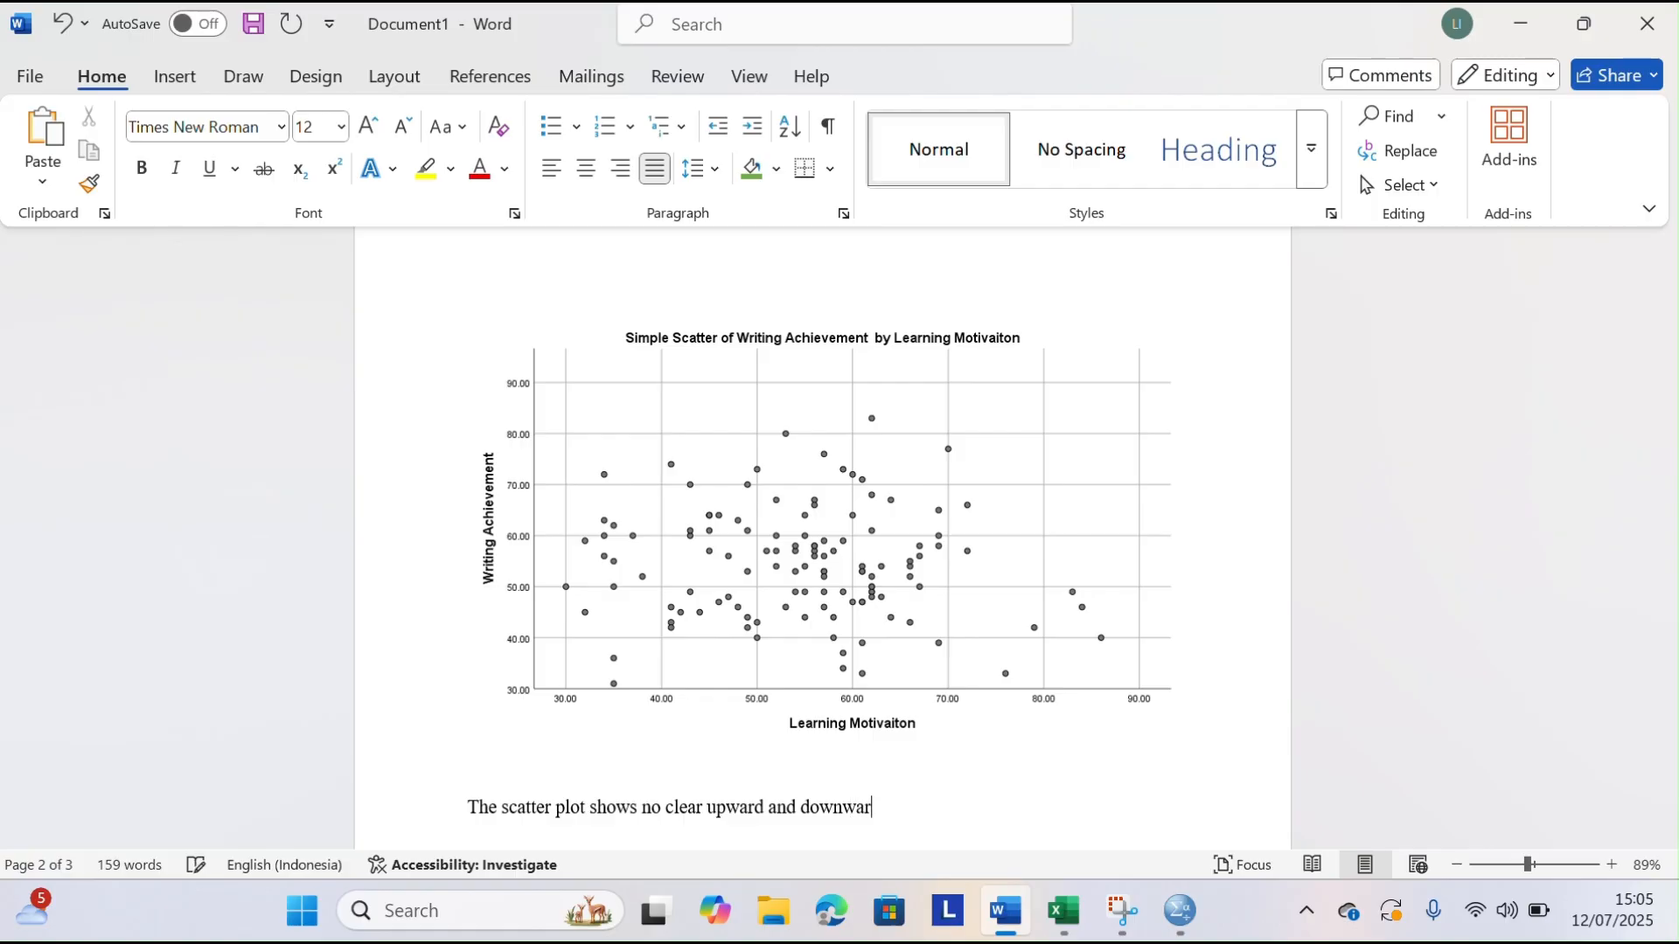
type("d pattern.")
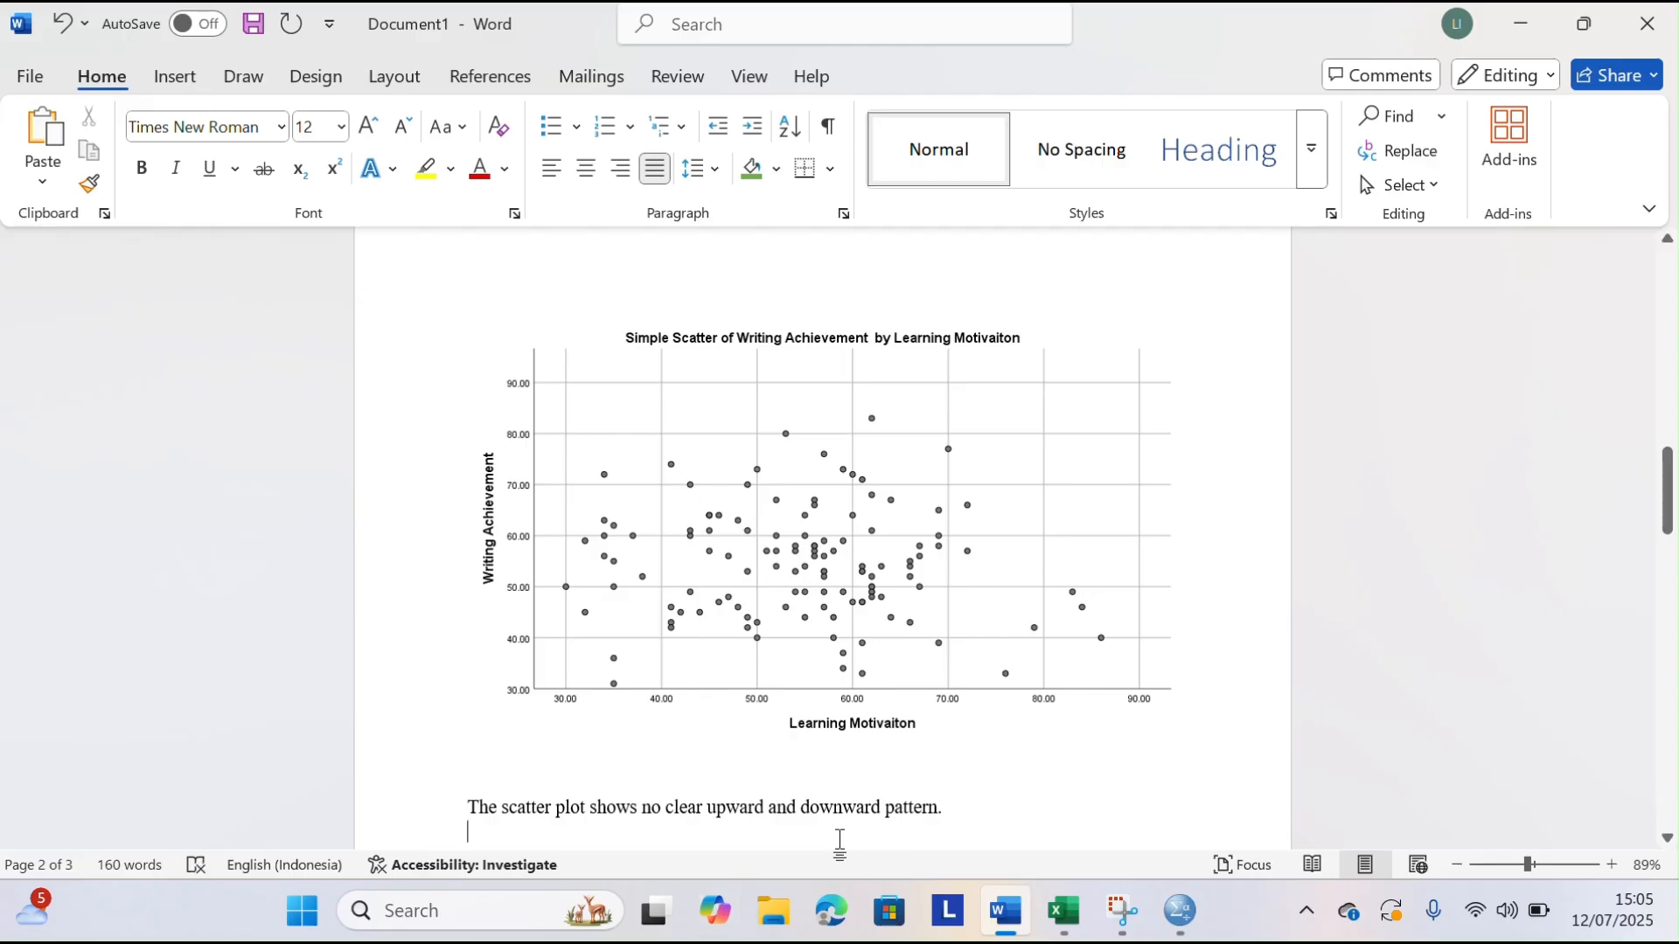
Add a new line reading "It looks random meaning there might be no strong correlation between two variables."
type("It looks random ")
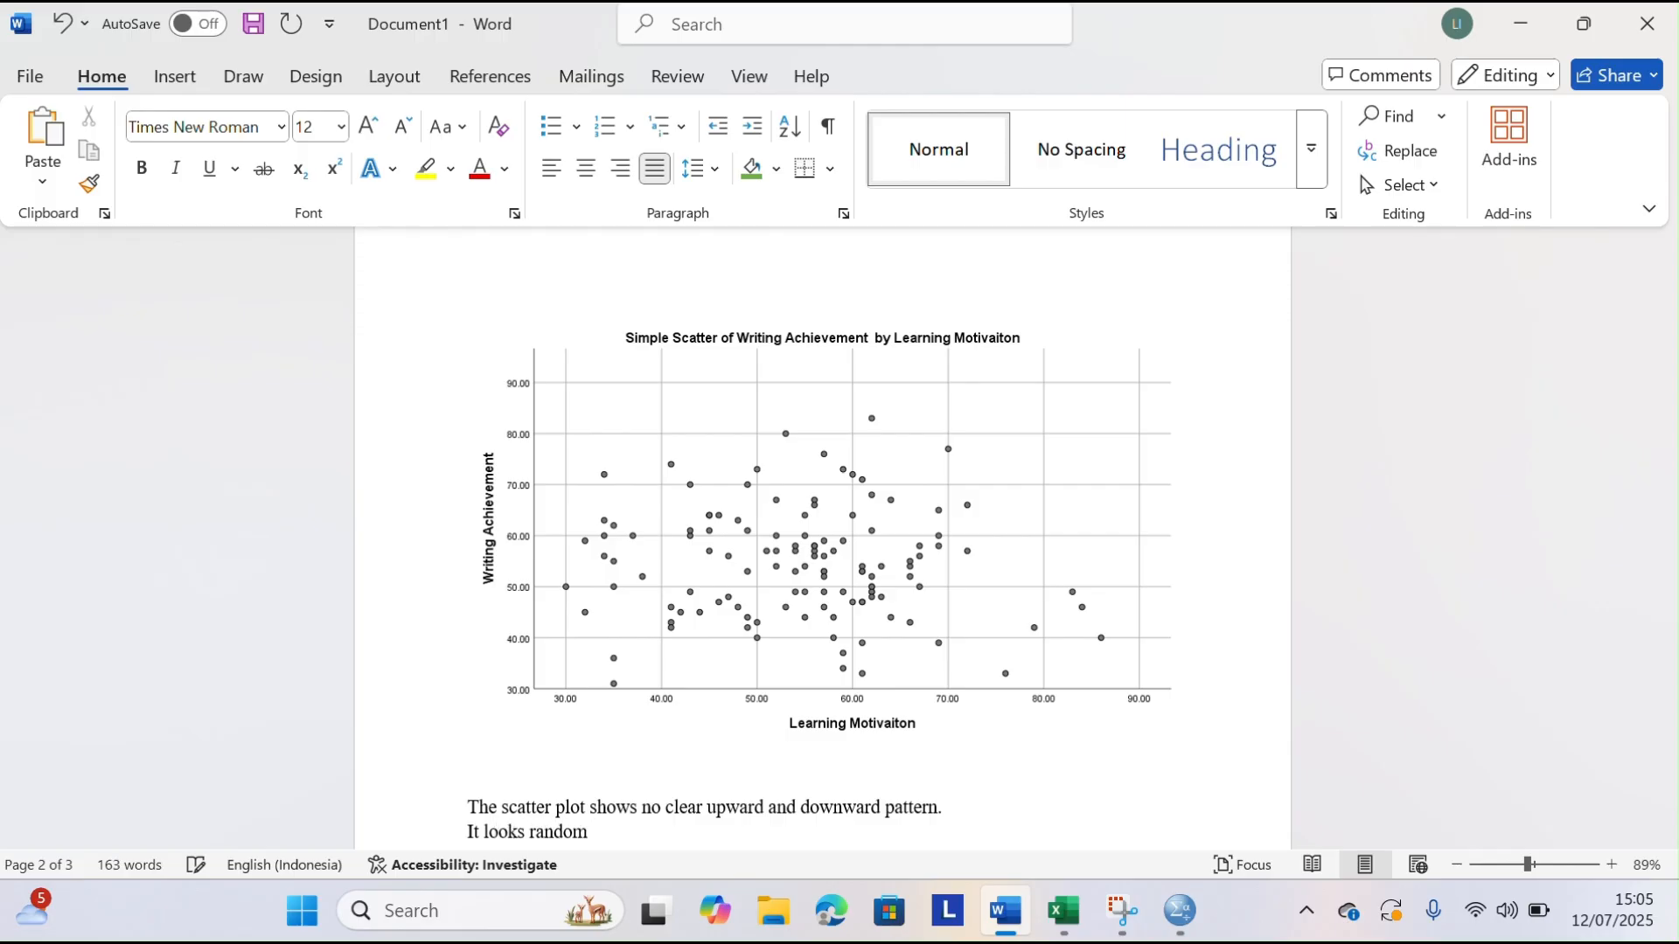
type("meaning")
type("there")
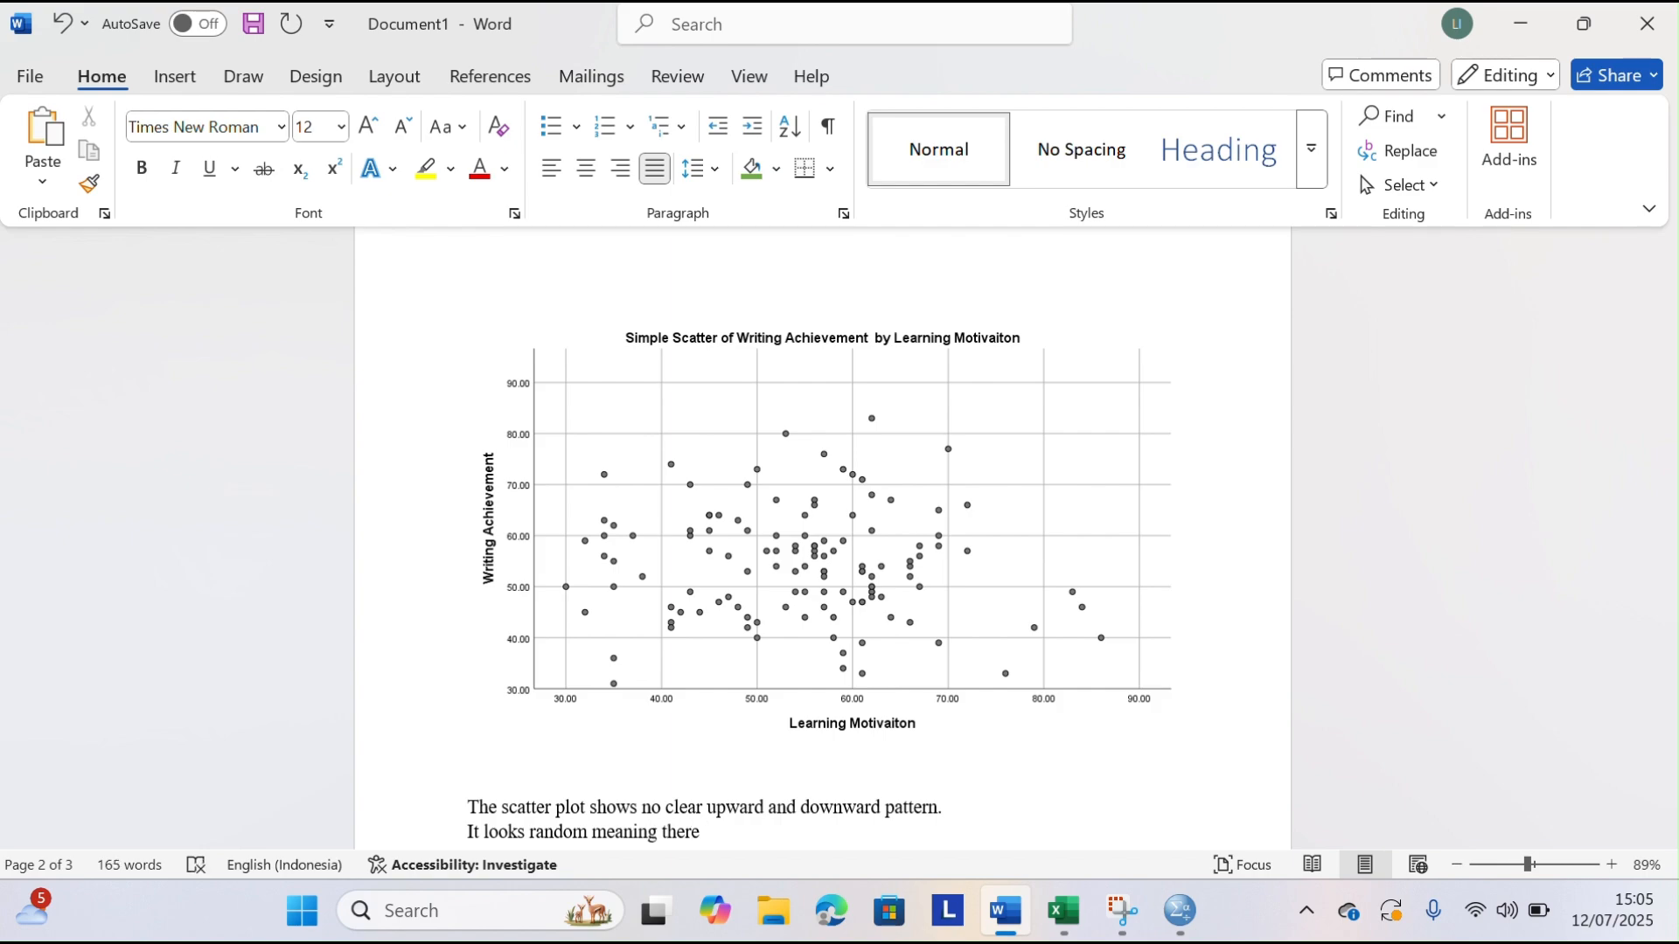
type(" might be no strong")
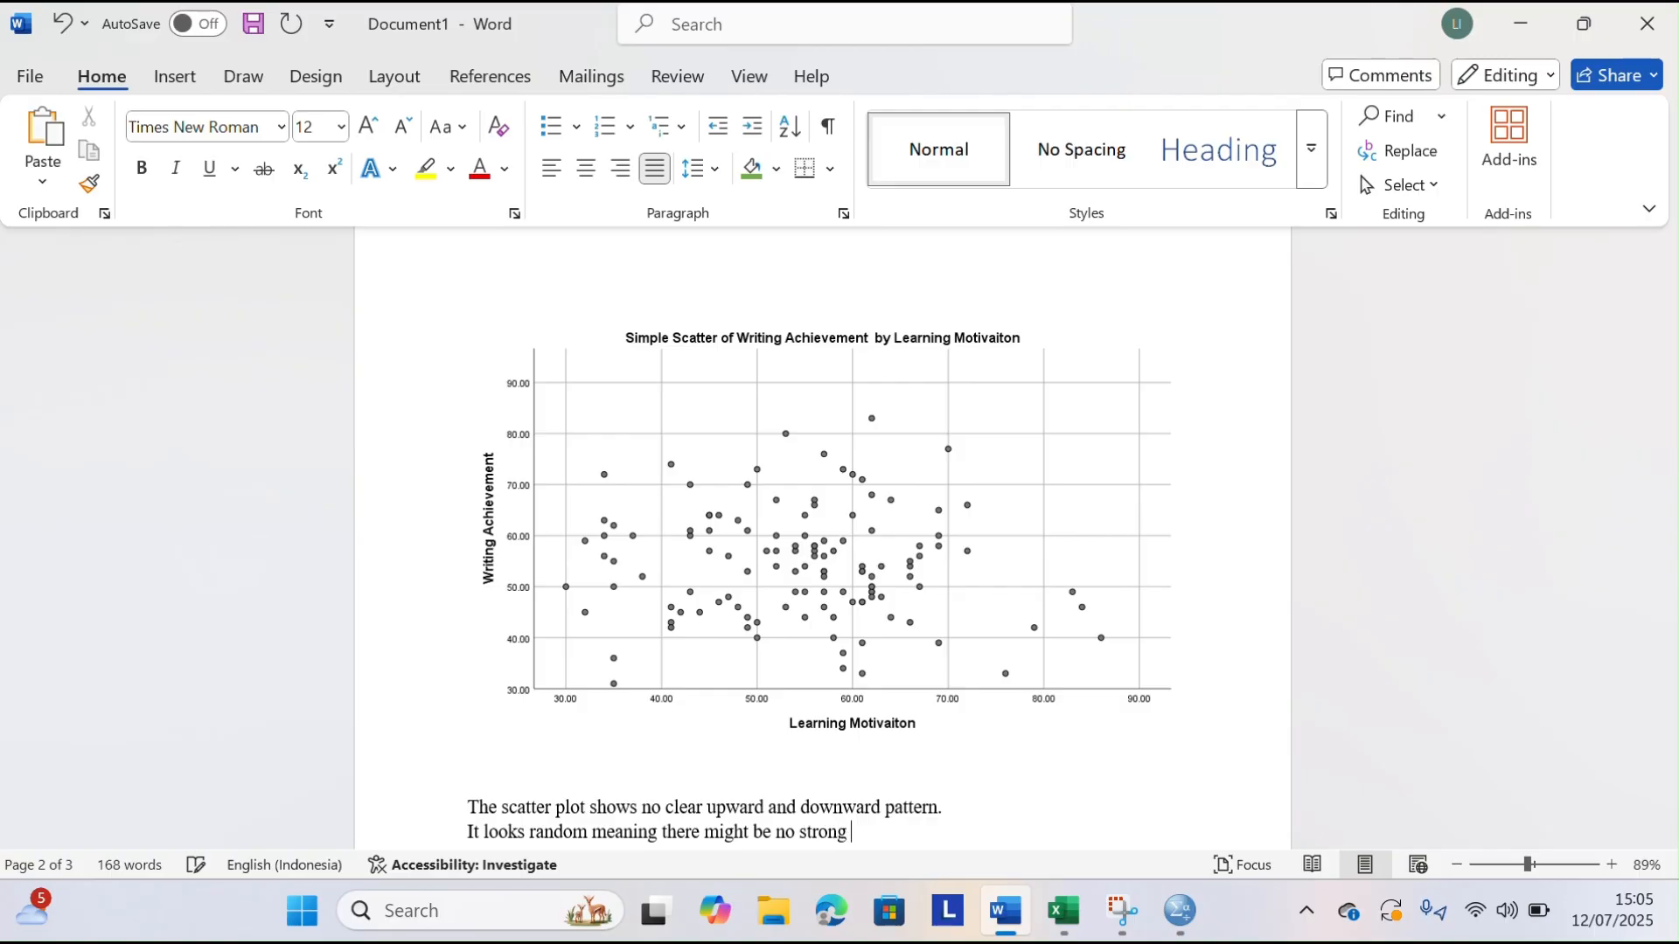
type(" correlation between ")
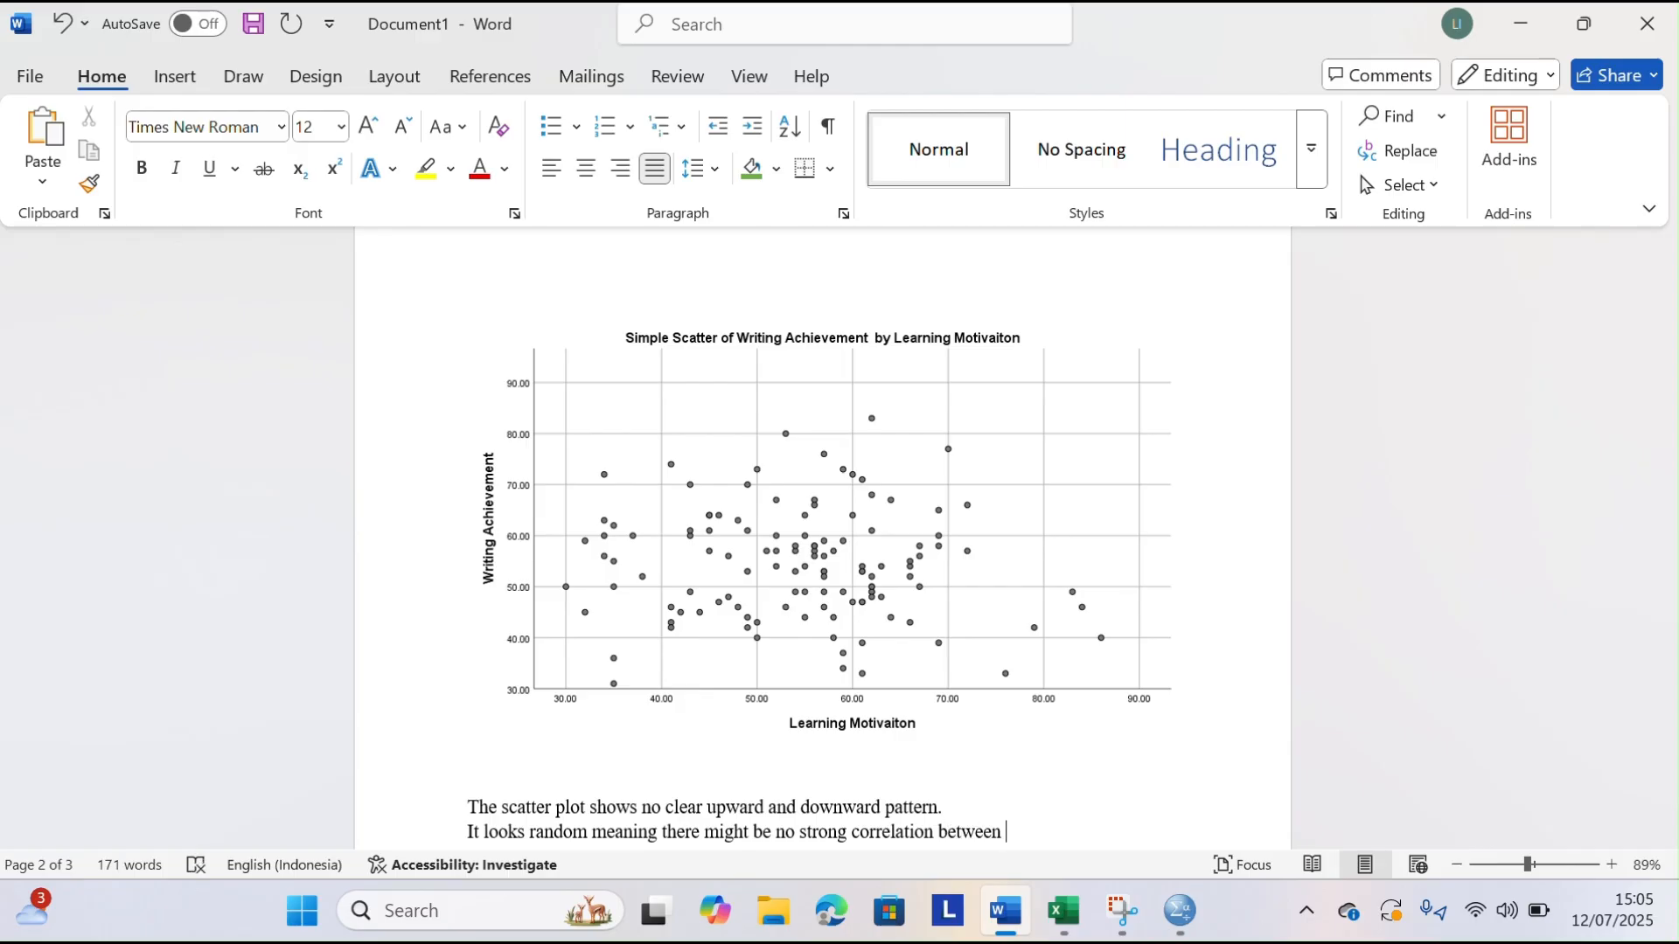
type("two variables")
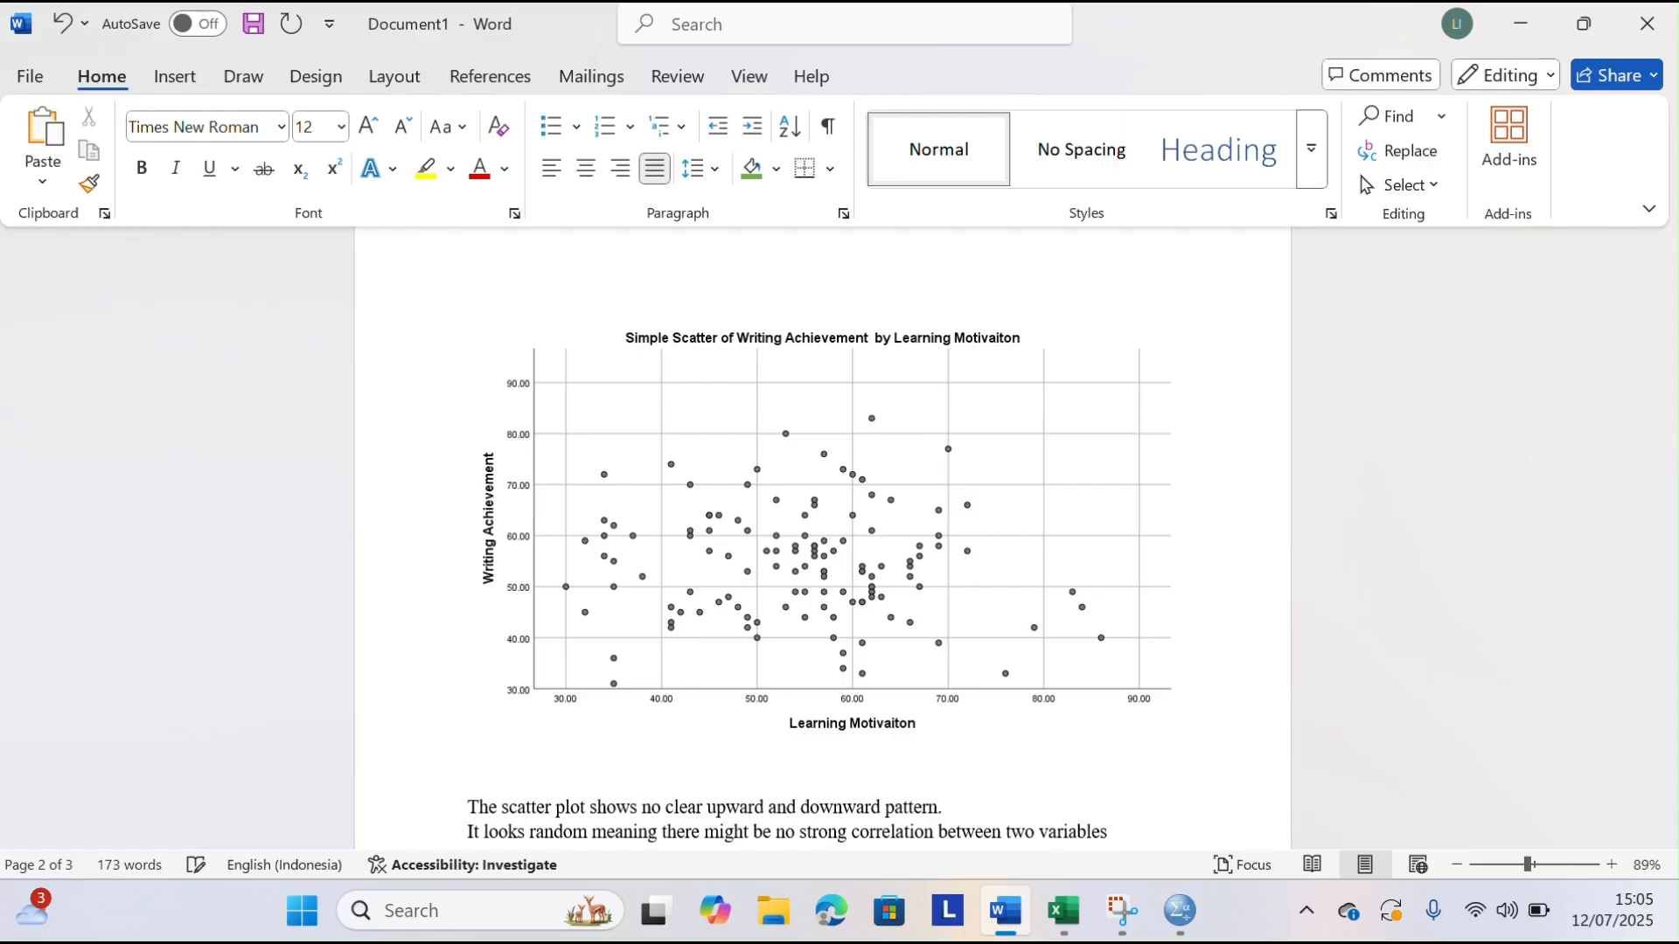
type(".")
Switch to the SPSS output and set up a Means analysis with Writing Achievement as dependent and Learning Motivation as independent variable
scroll(724, 662, "down", 1)
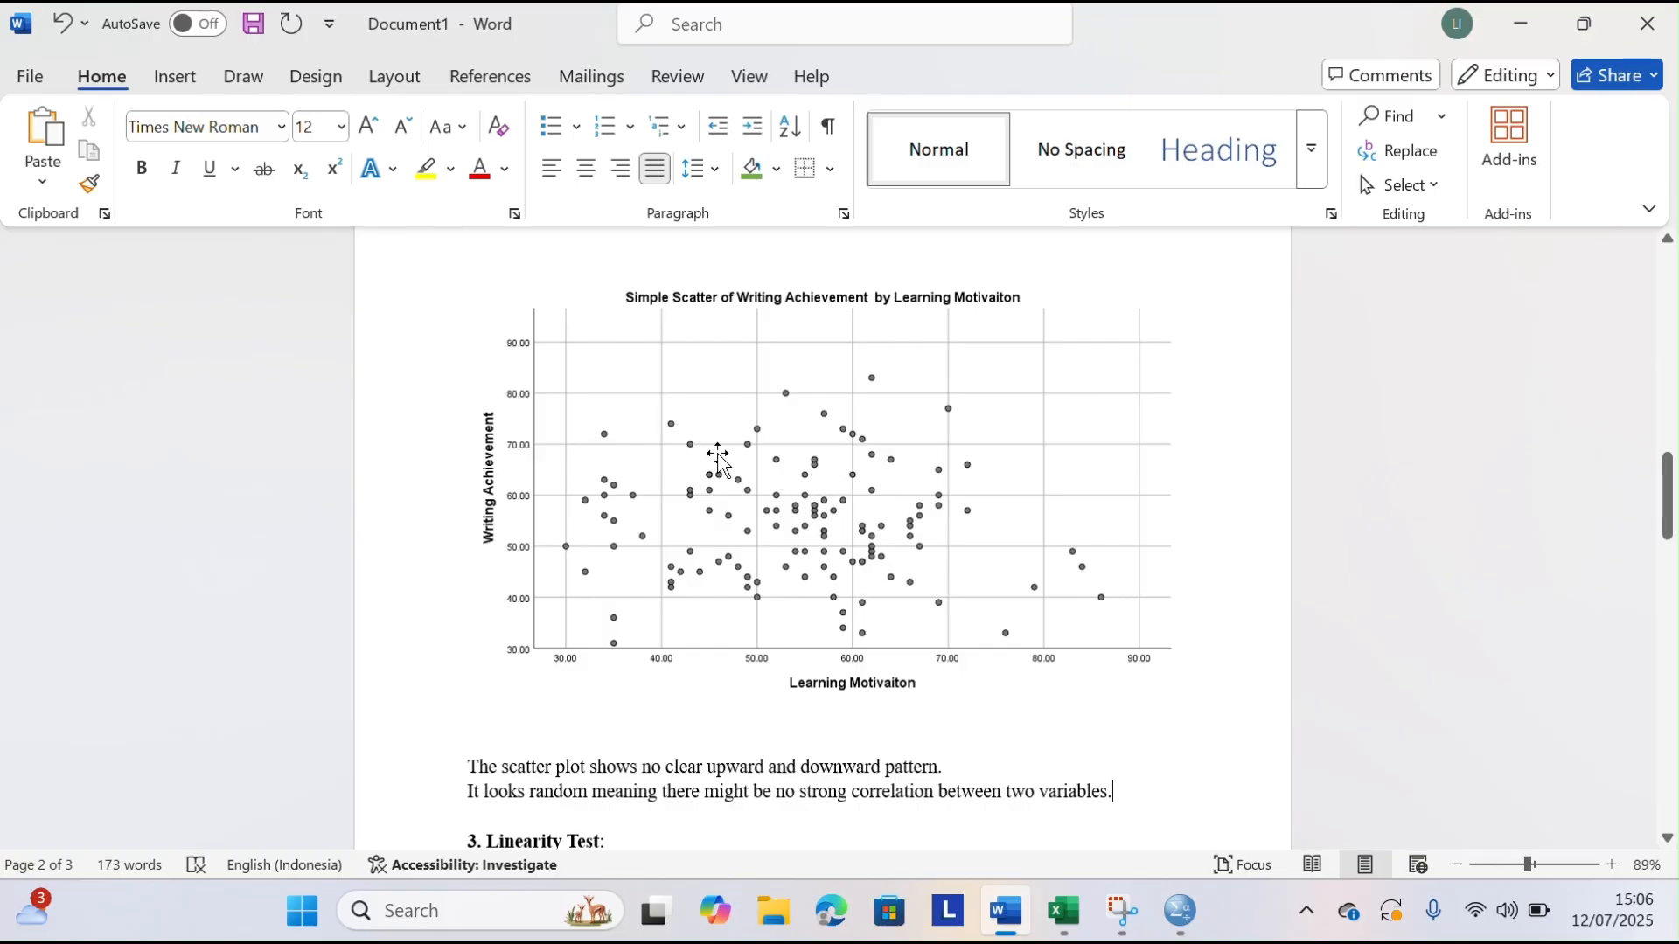
scroll(718, 456, "down", 3)
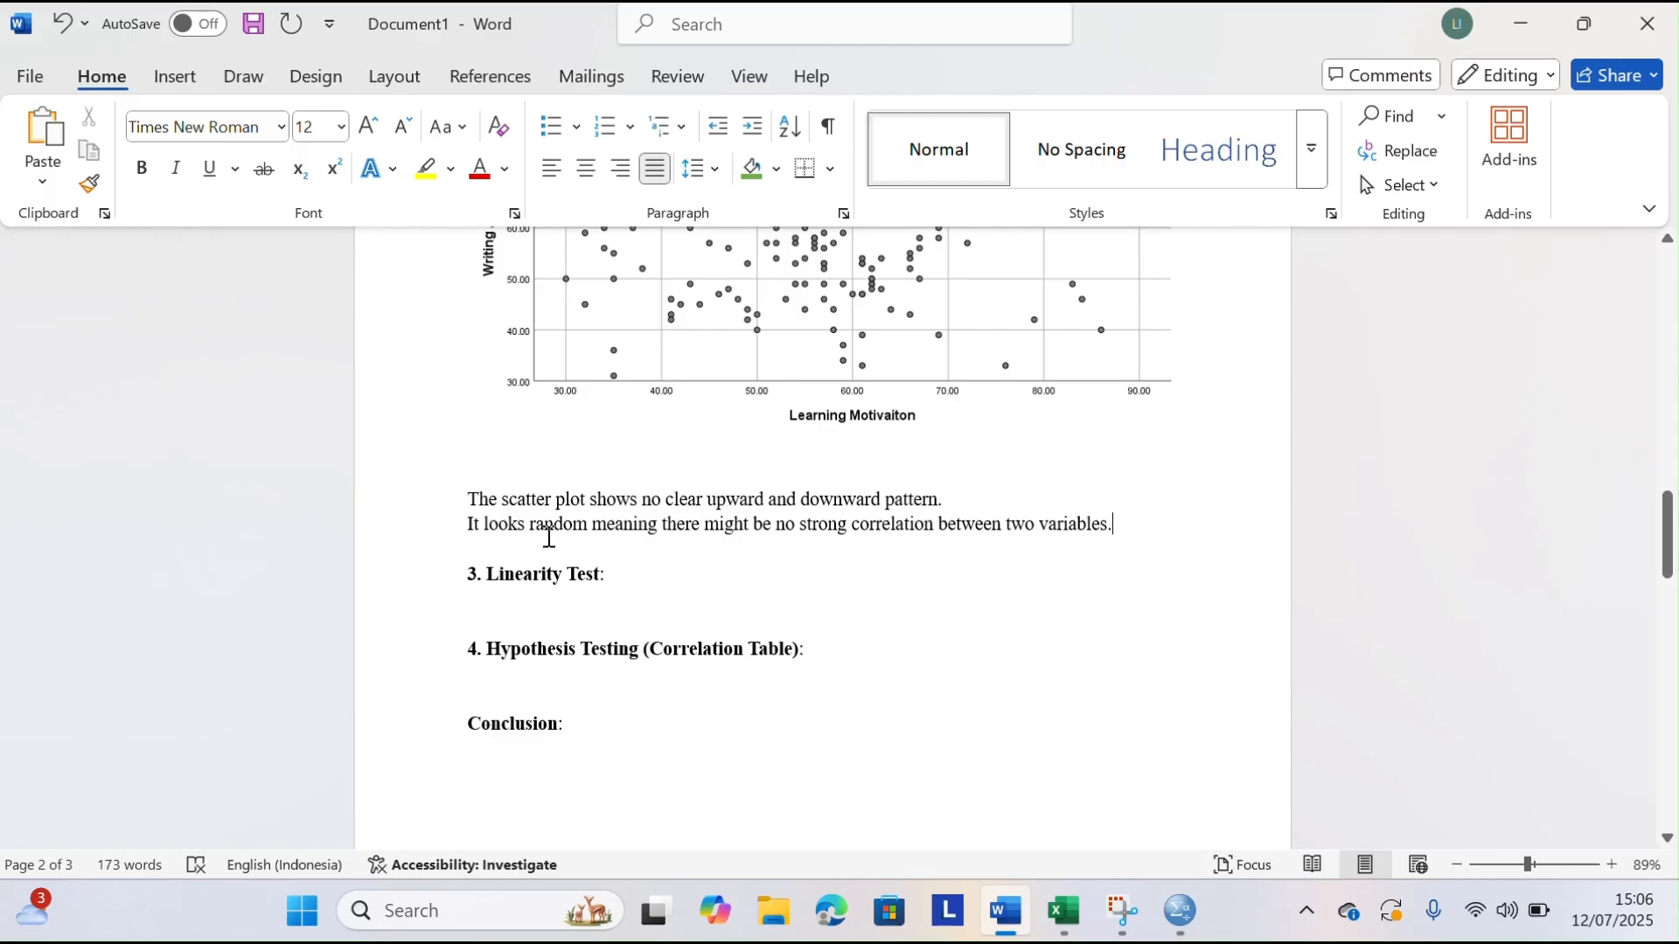
left_click(483, 603)
left_click(1176, 909)
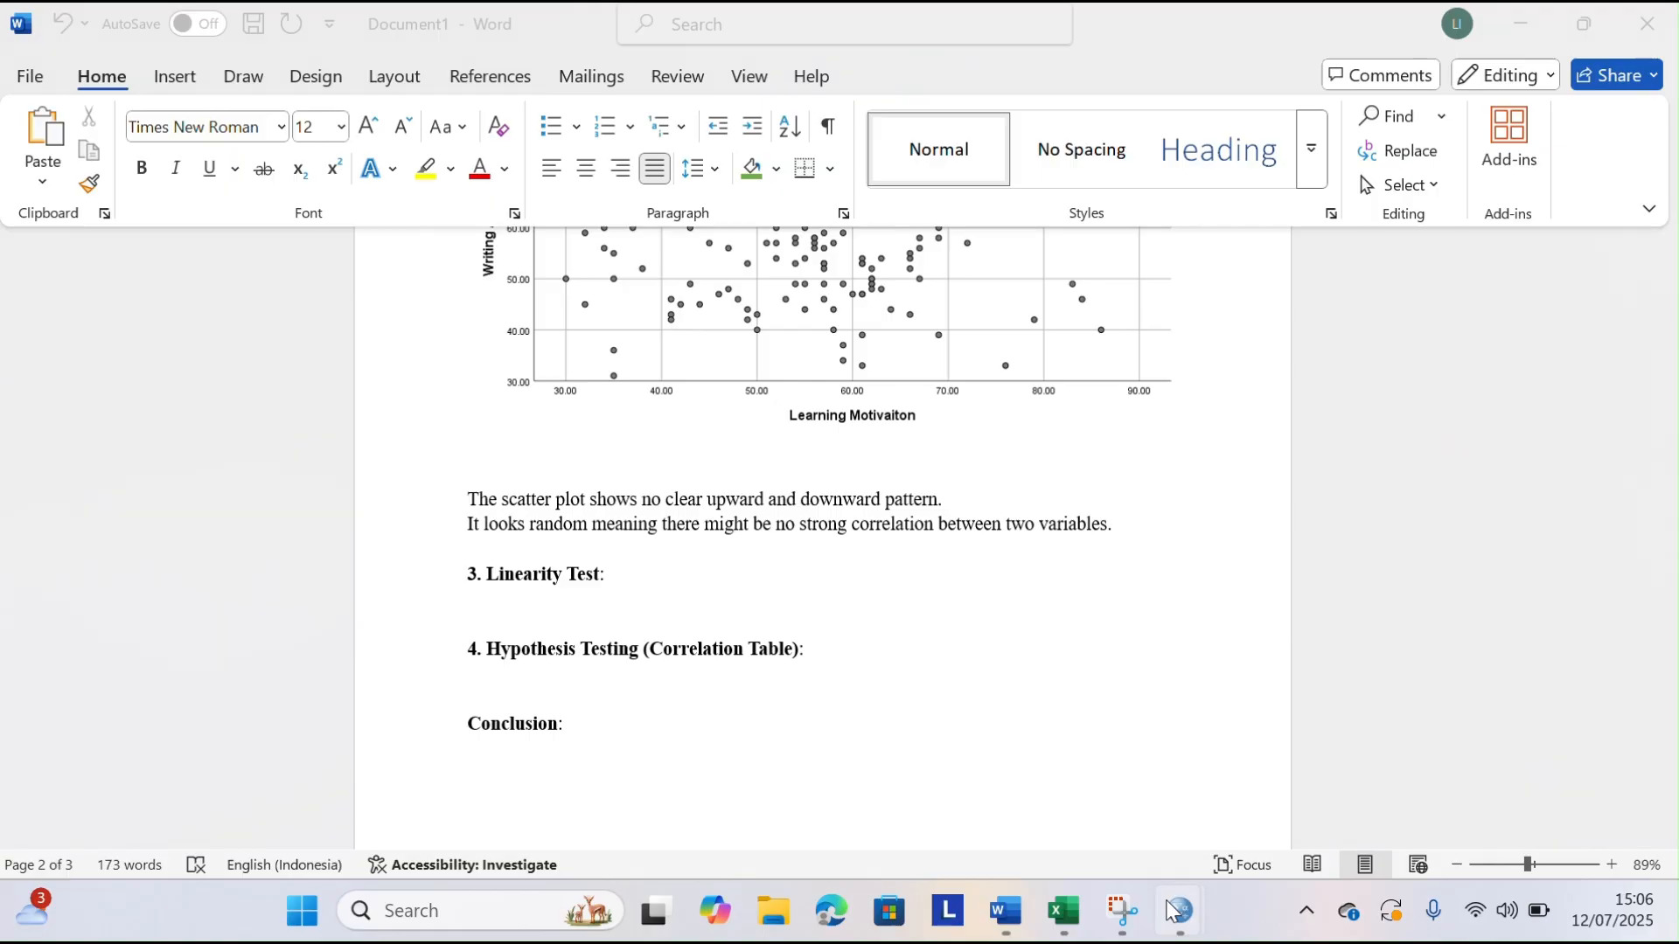
left_click(1269, 759)
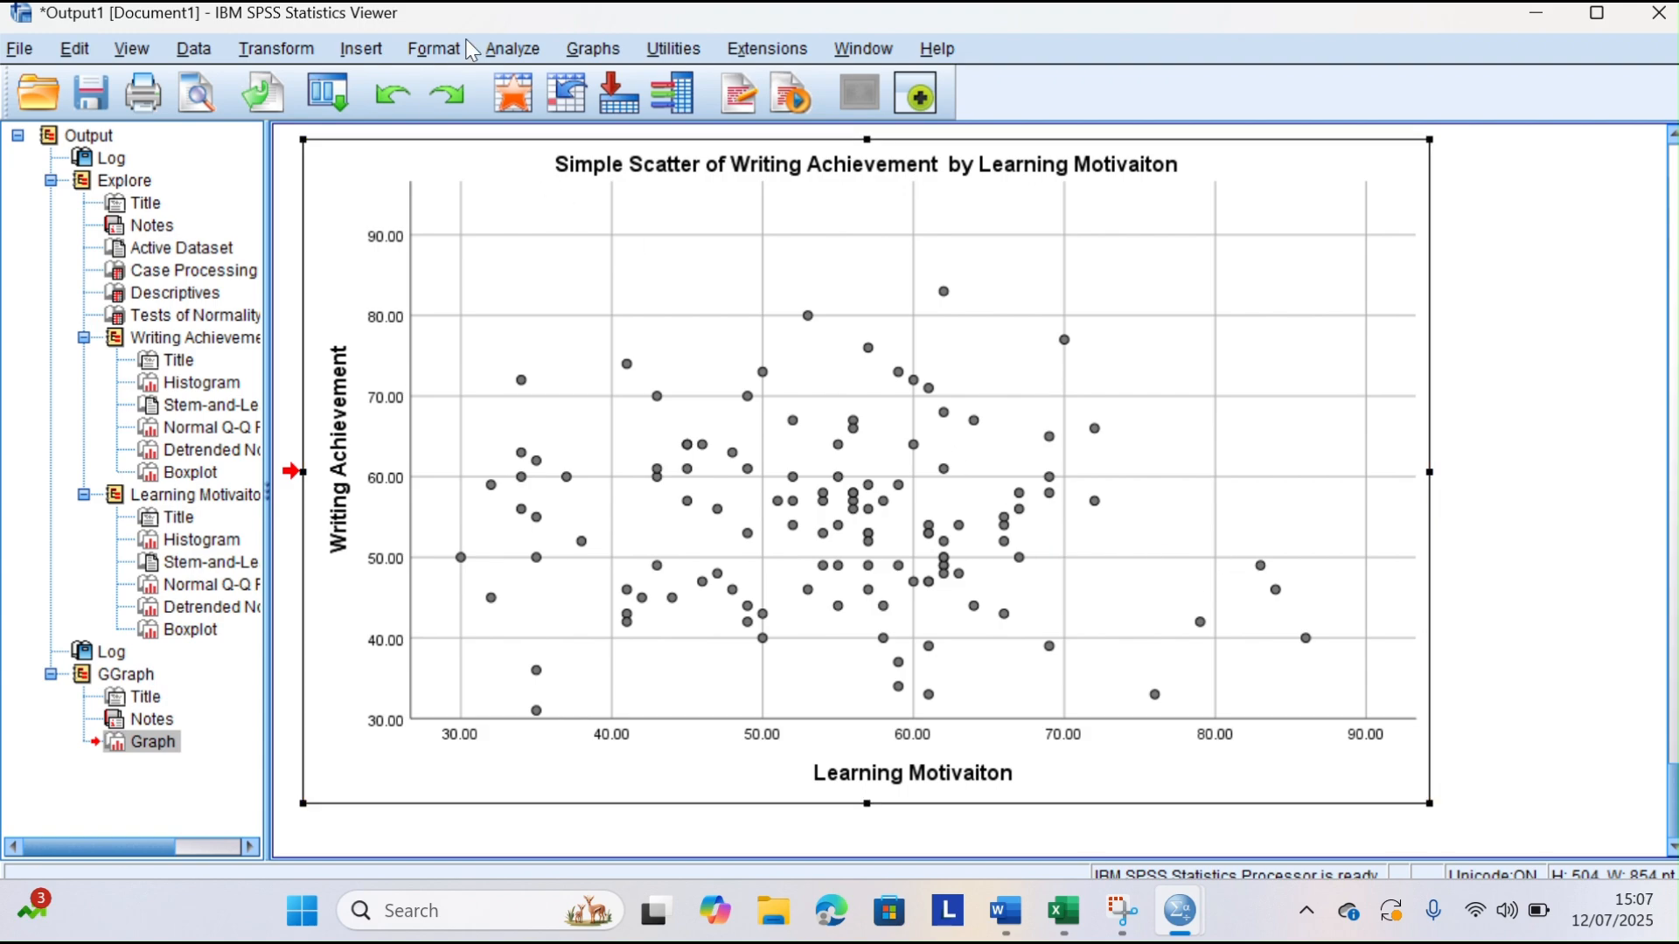
left_click(507, 50)
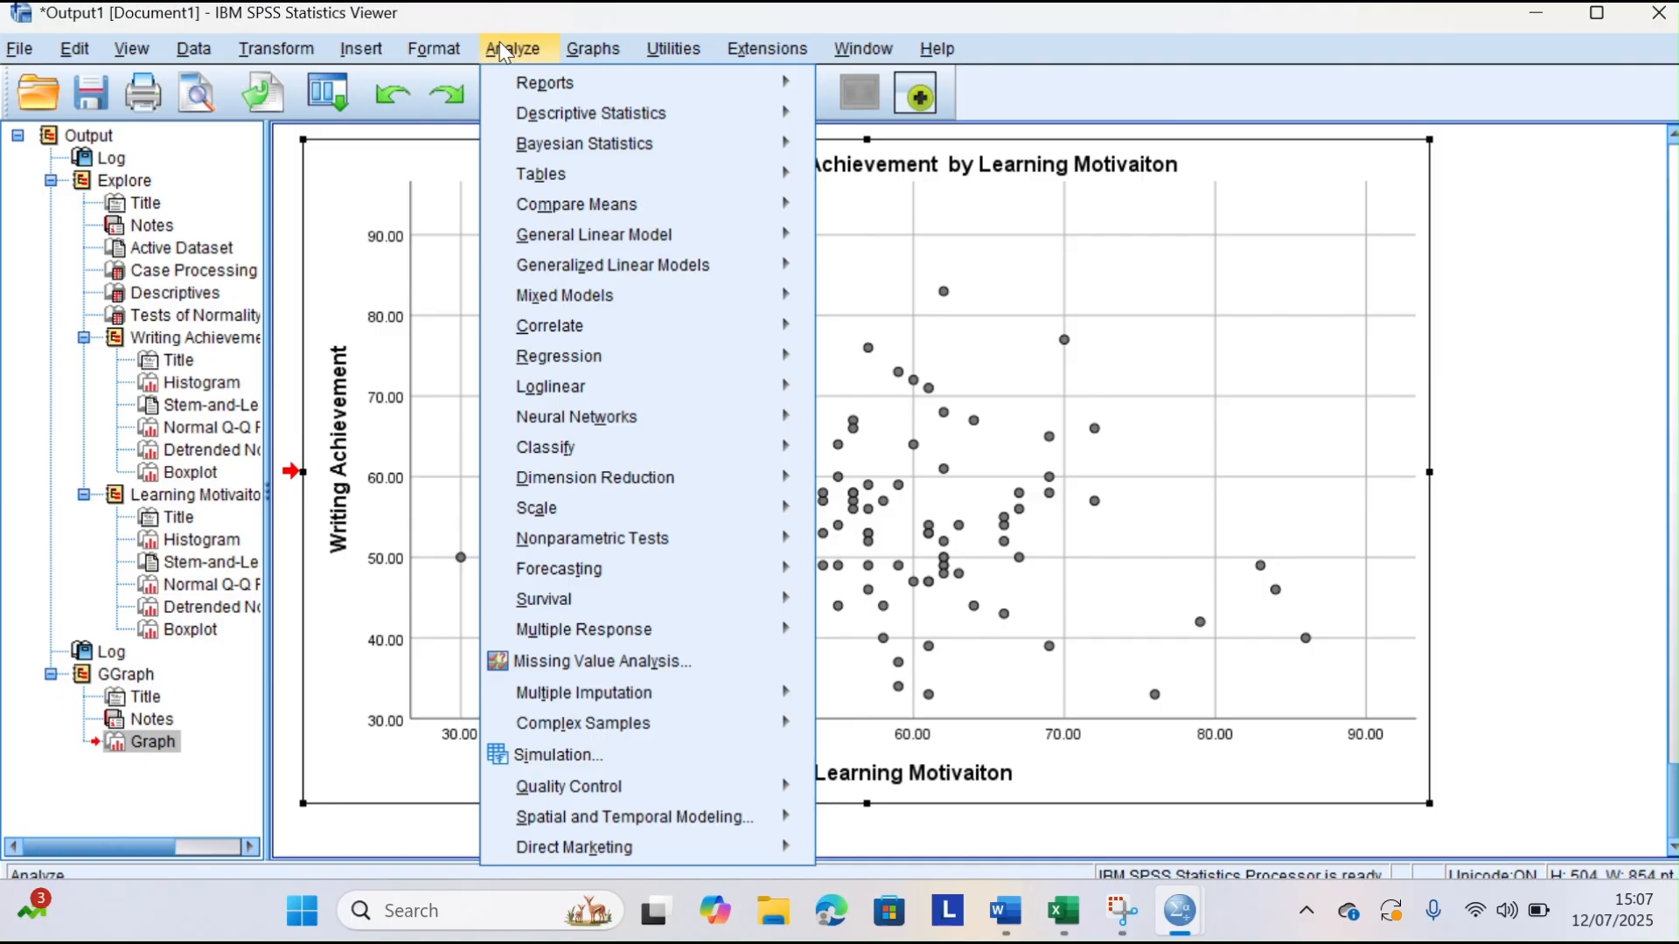
mouse_move(592, 210)
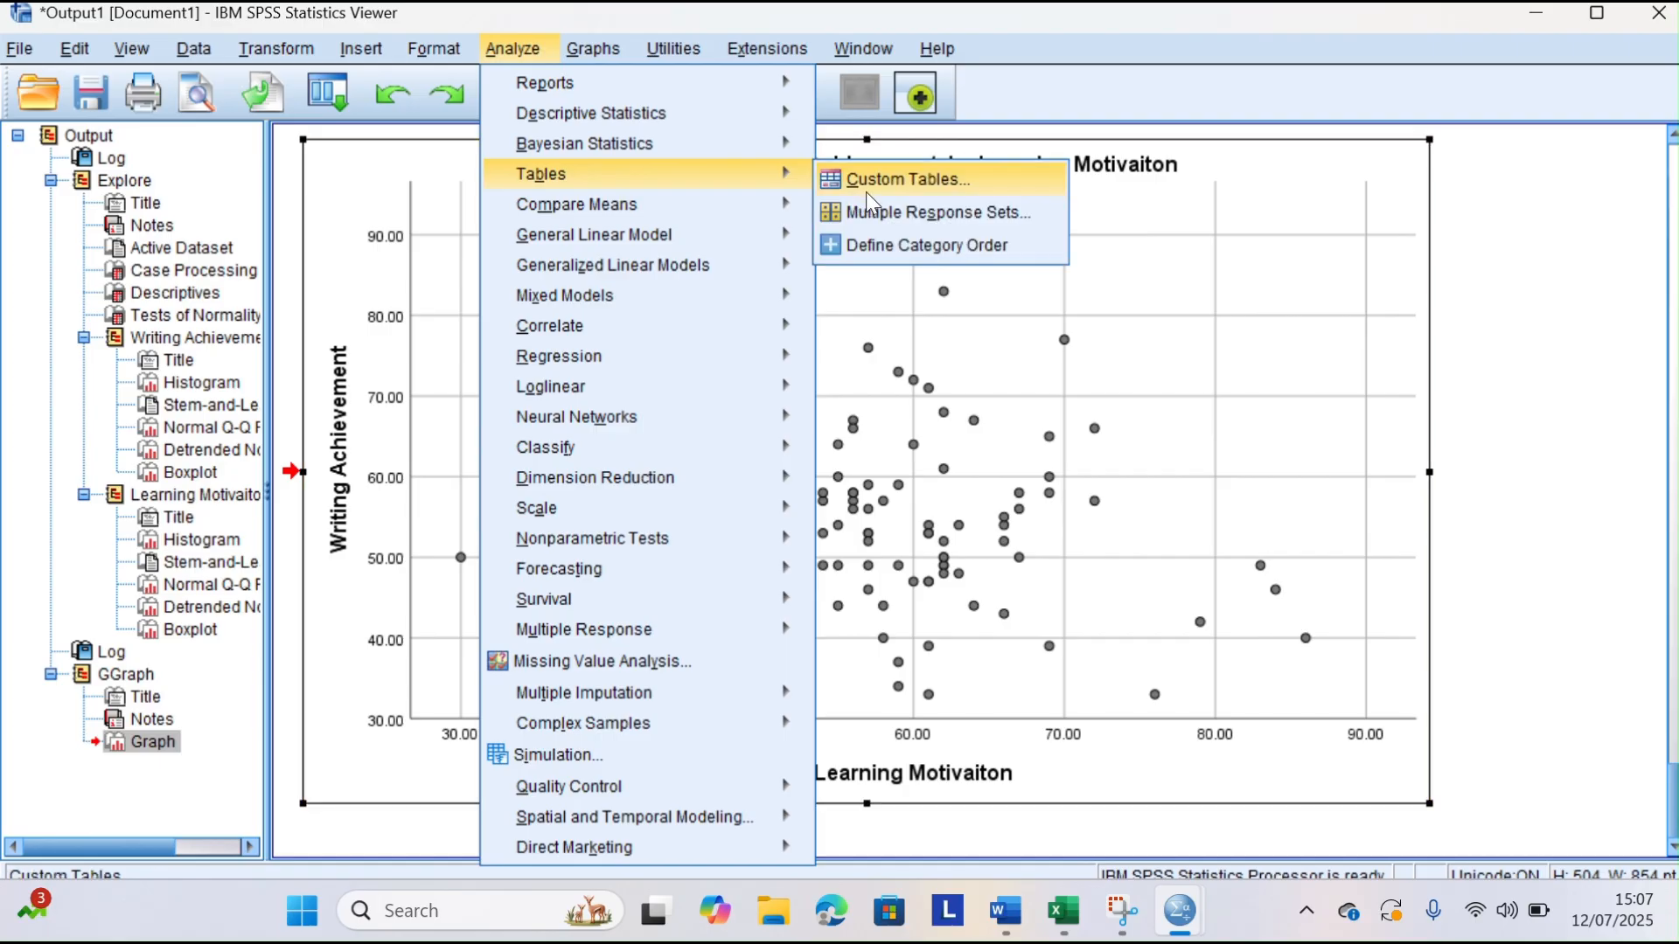
left_click(868, 210)
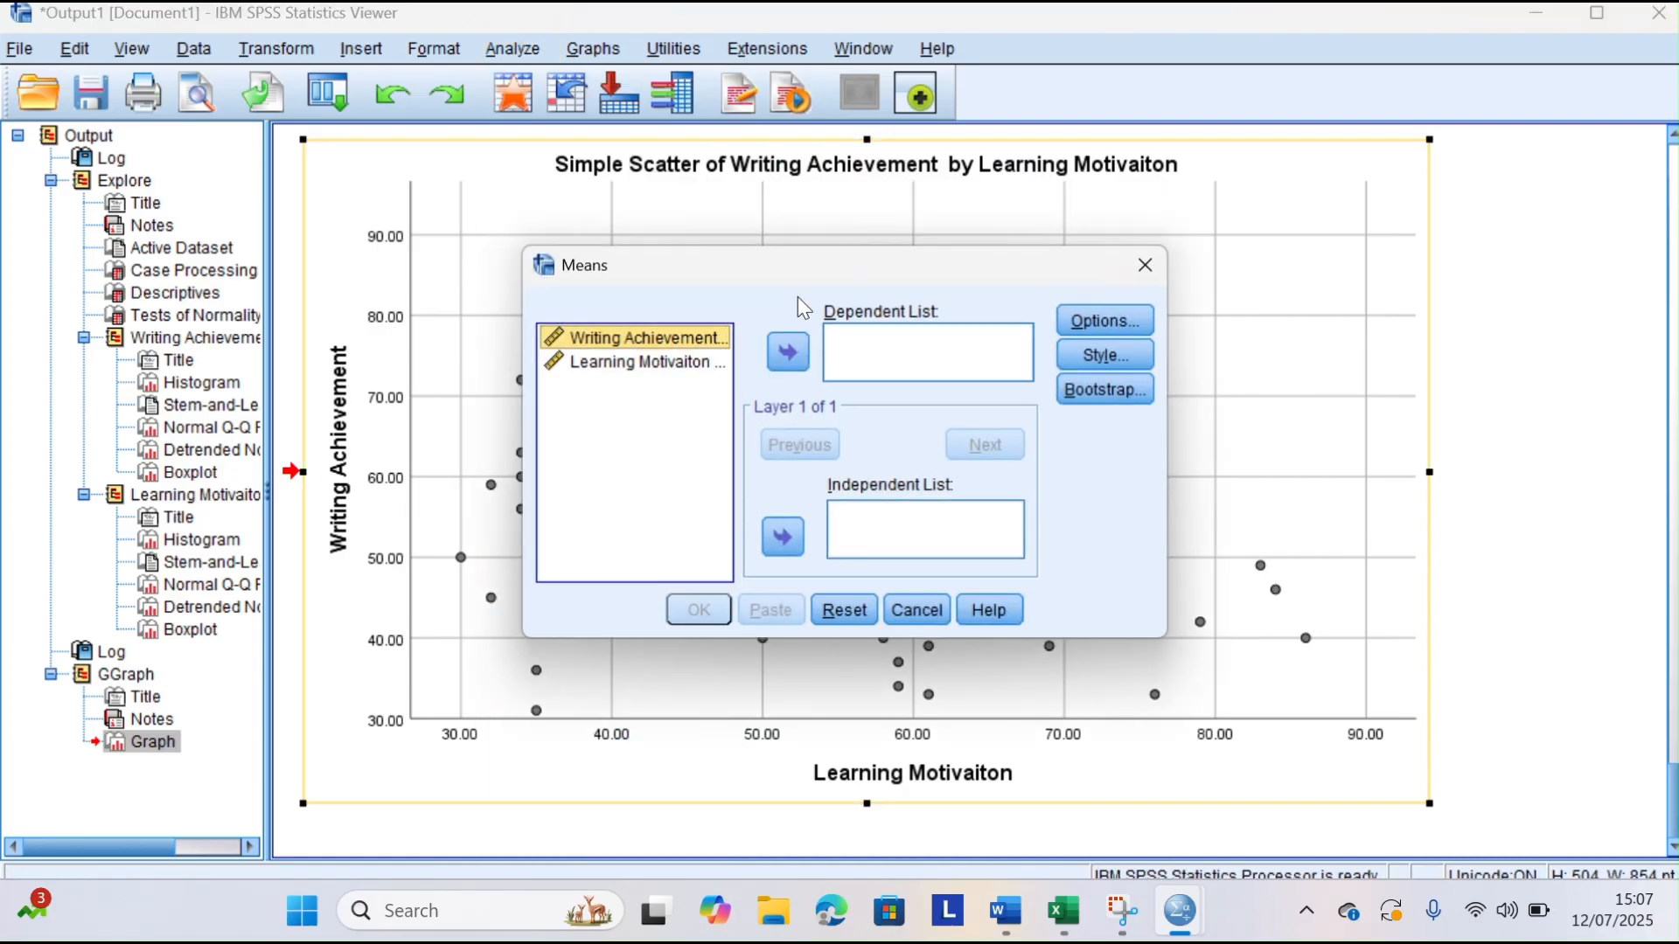
left_click(790, 353)
left_click(641, 337)
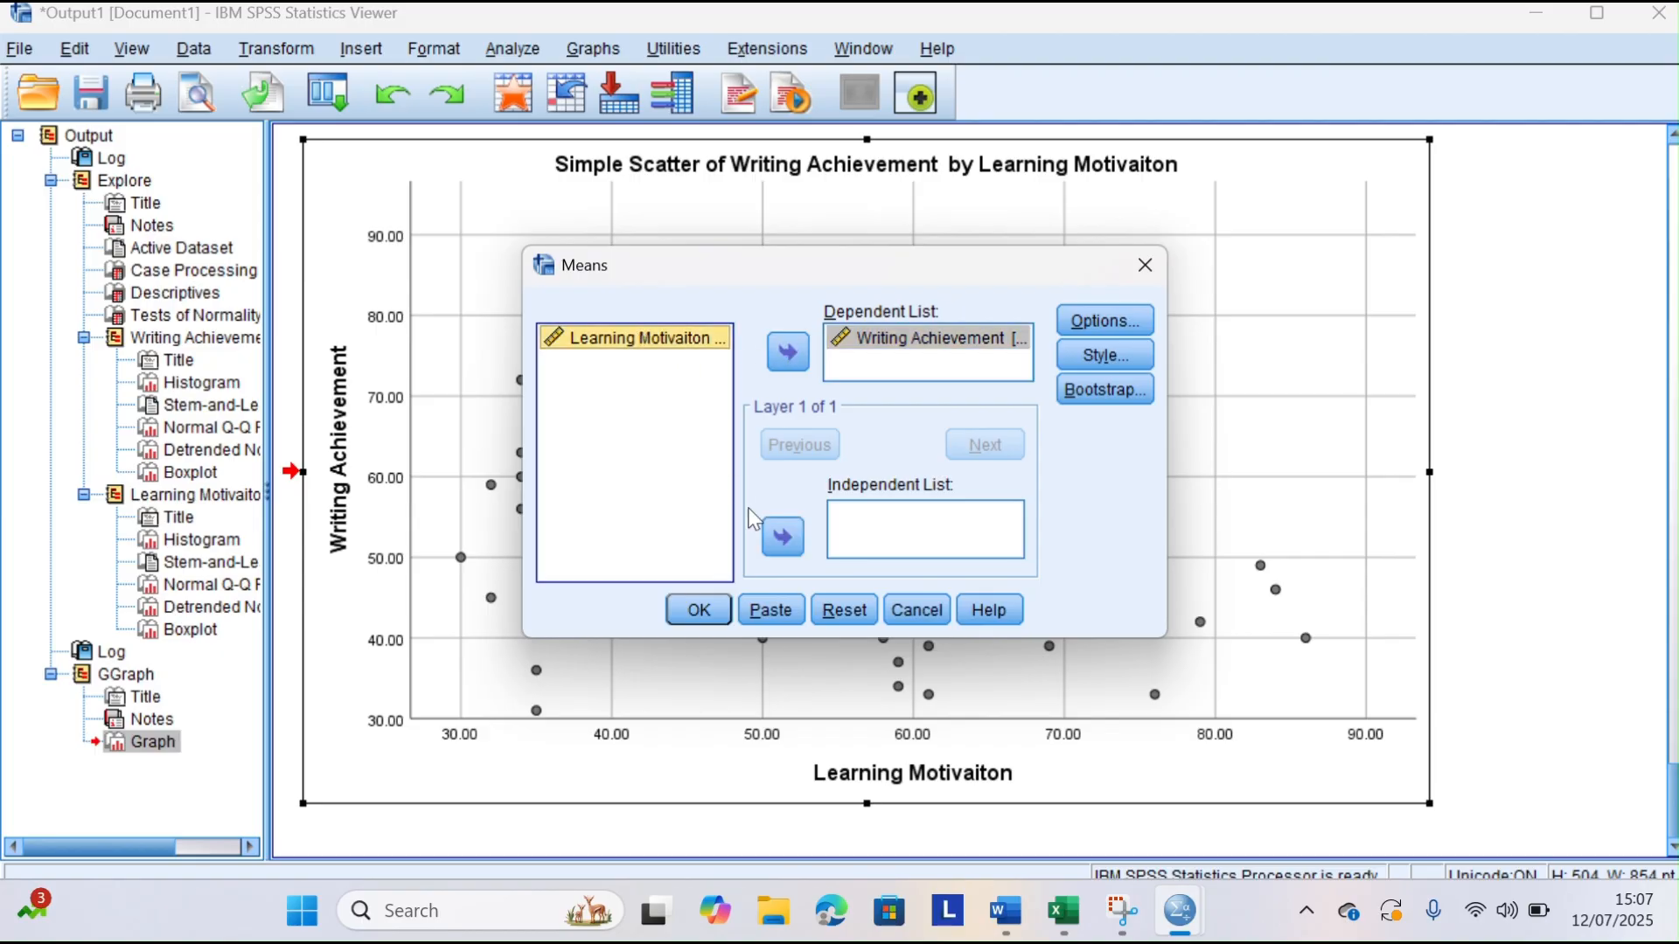
left_click(782, 537)
Enable the Anova table and eta and Test for linearity options, and run the Means analysis
left_click(1090, 320)
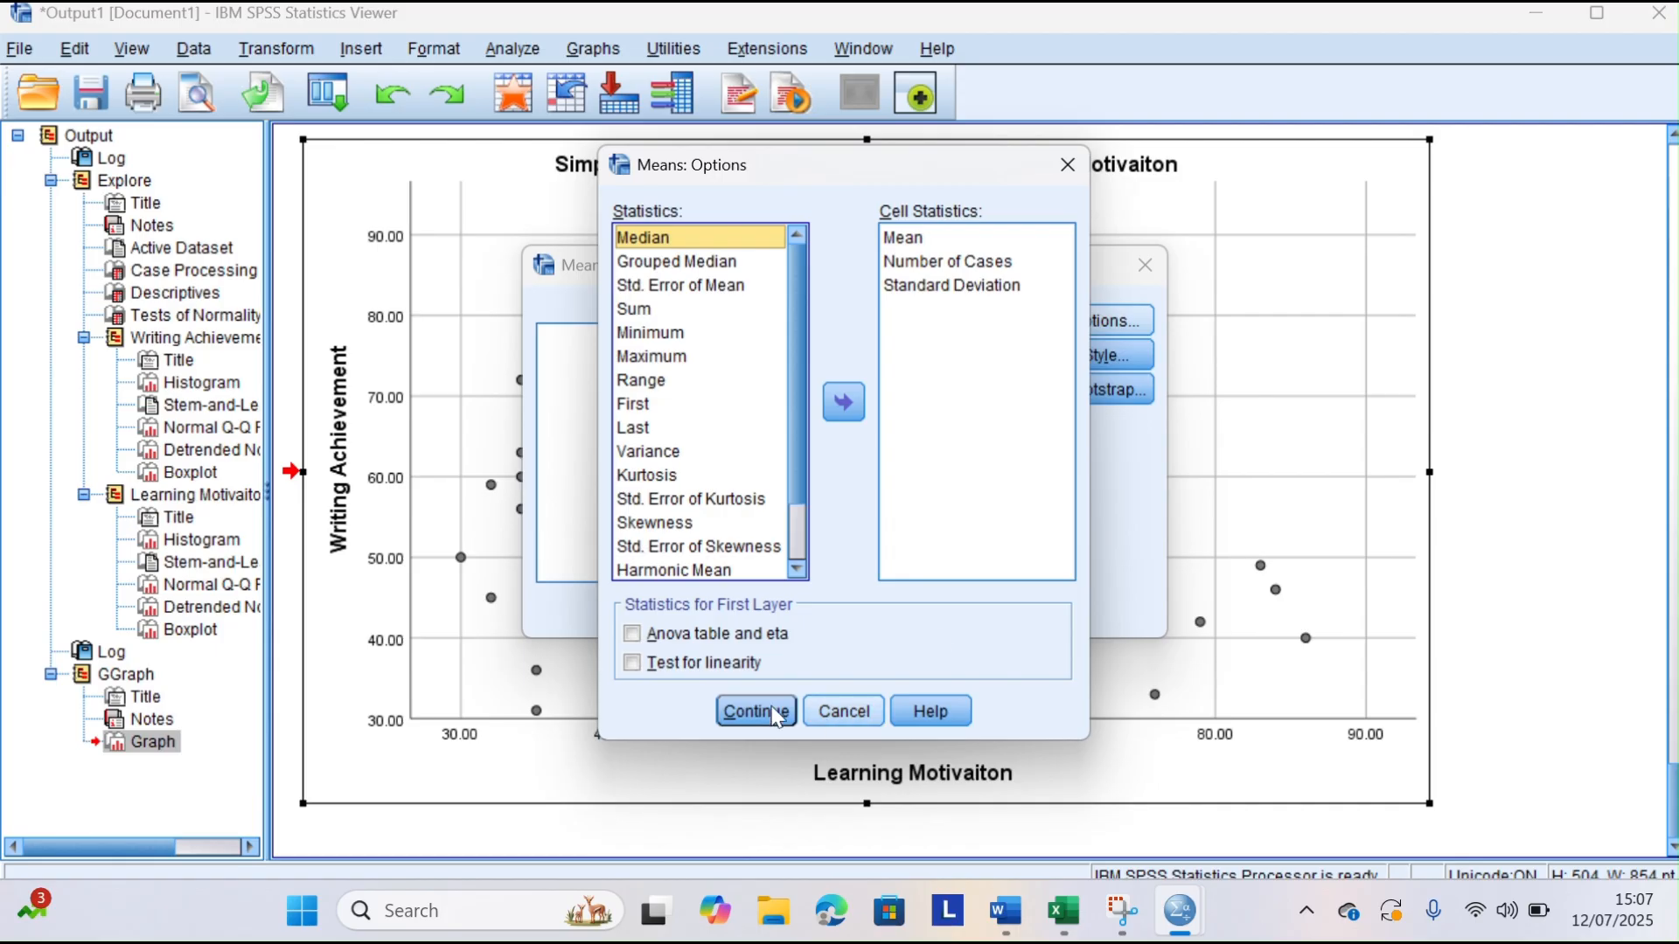
left_click(644, 636)
left_click(631, 665)
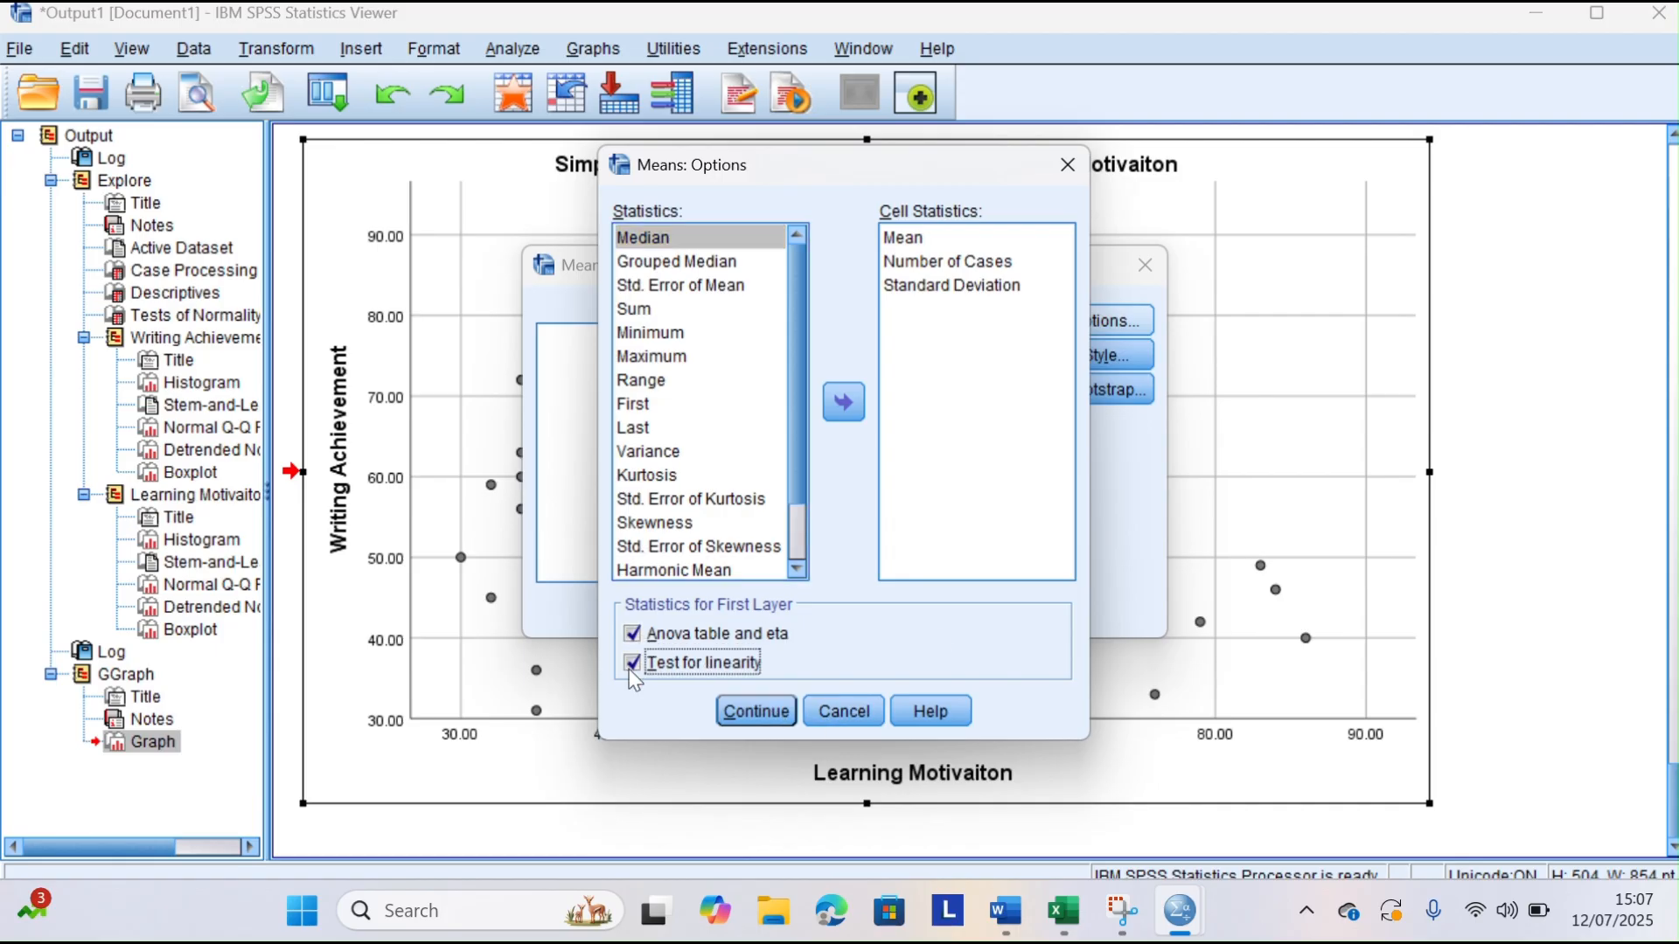
left_click(726, 704)
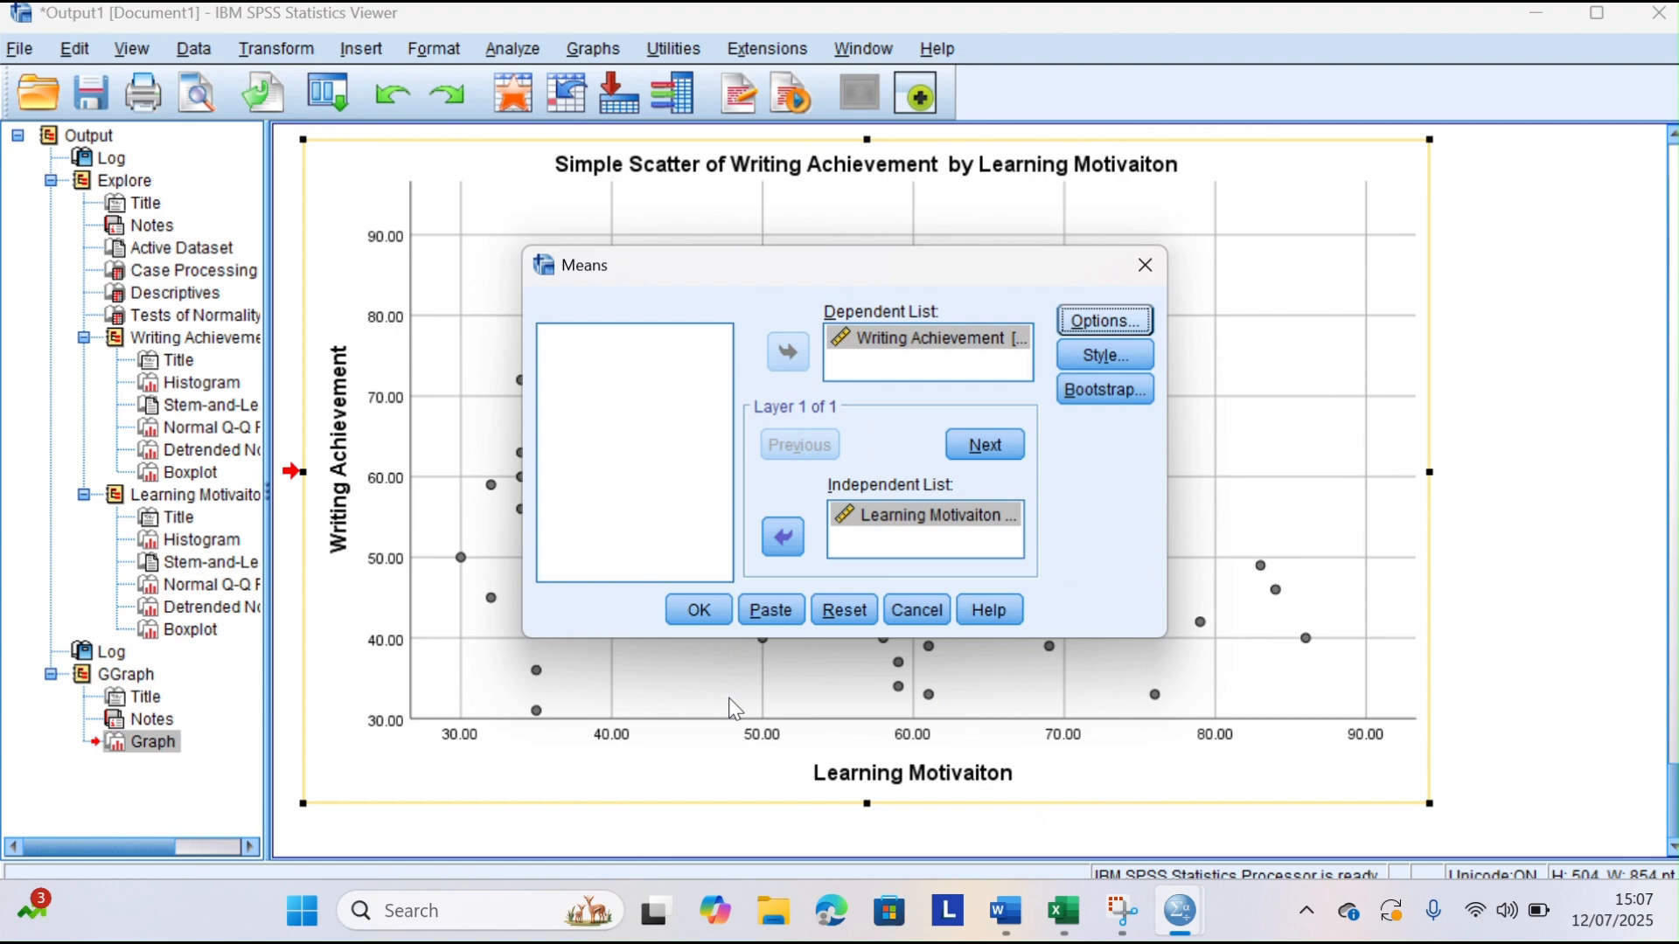
left_click(700, 611)
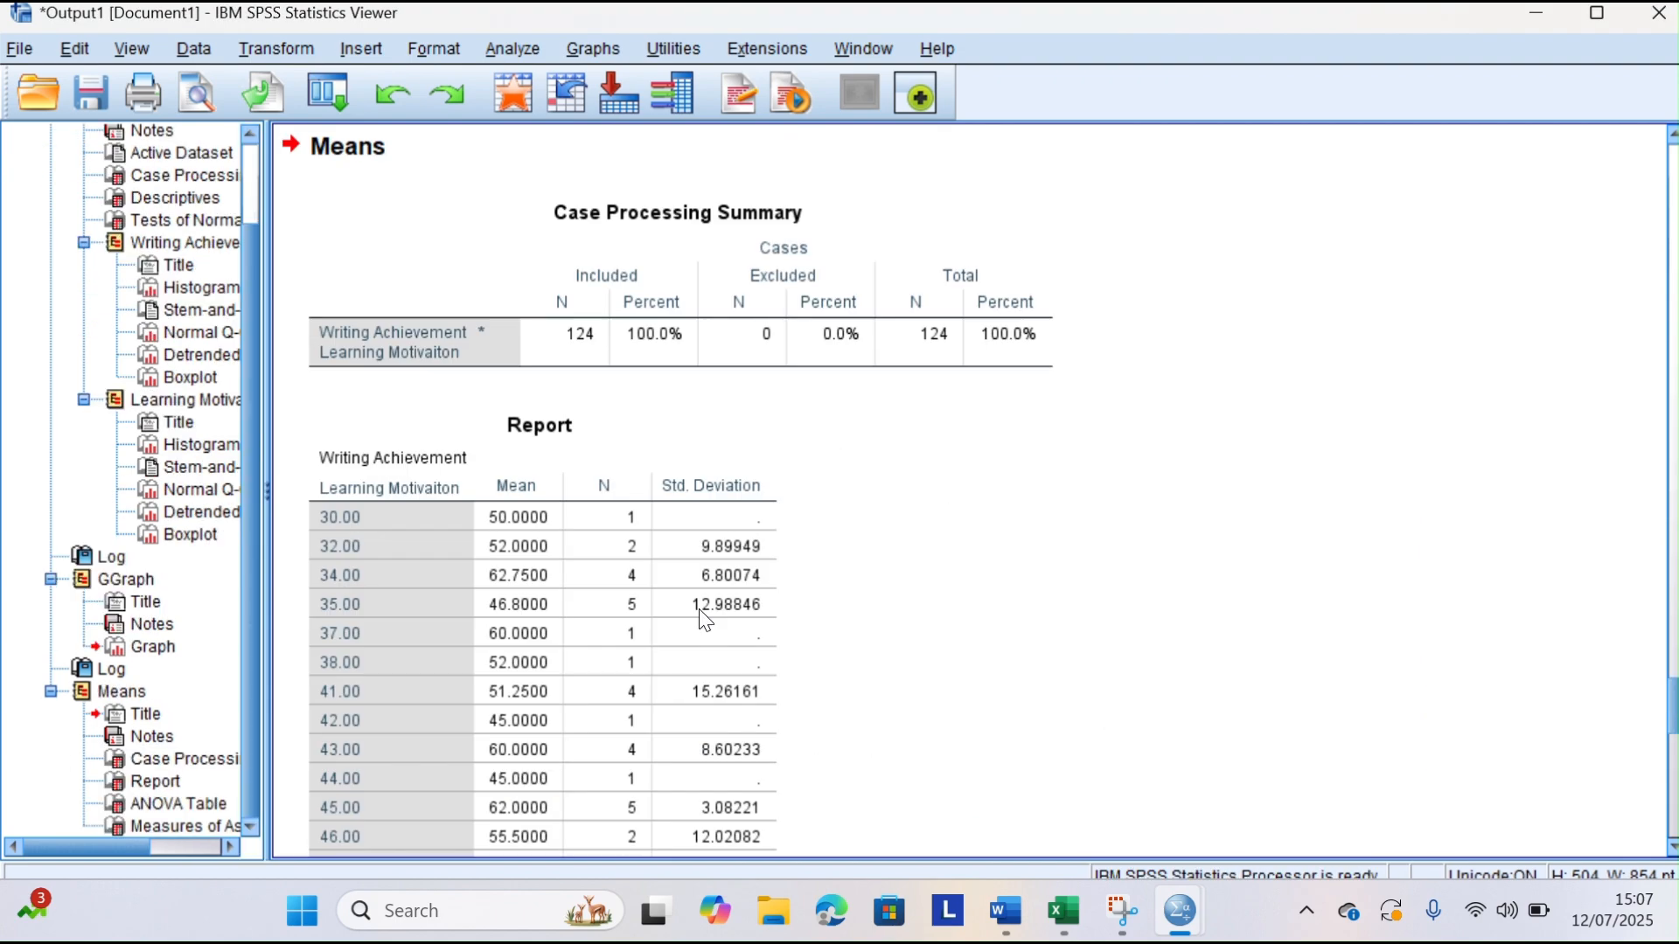
Copy the ANOVA Table from the Means output and paste it under the "3. Linearity Test" heading in Word
scroll(704, 616, "down", 10)
scroll(705, 616, "down", 5)
left_click(699, 610)
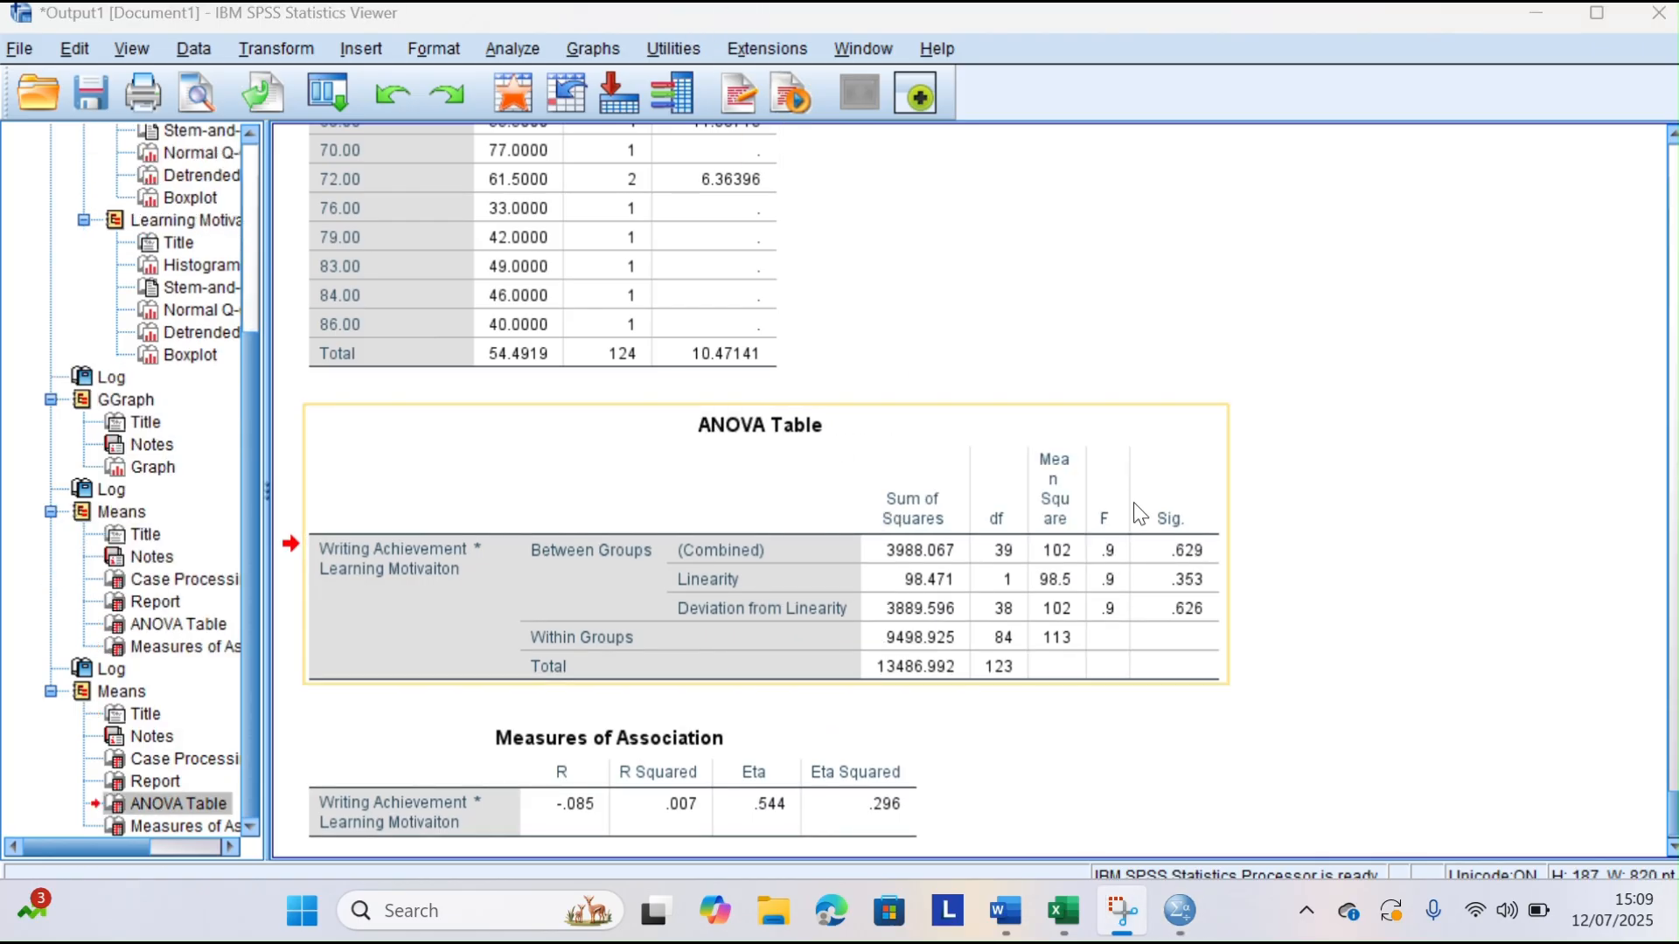
right_click(1140, 516)
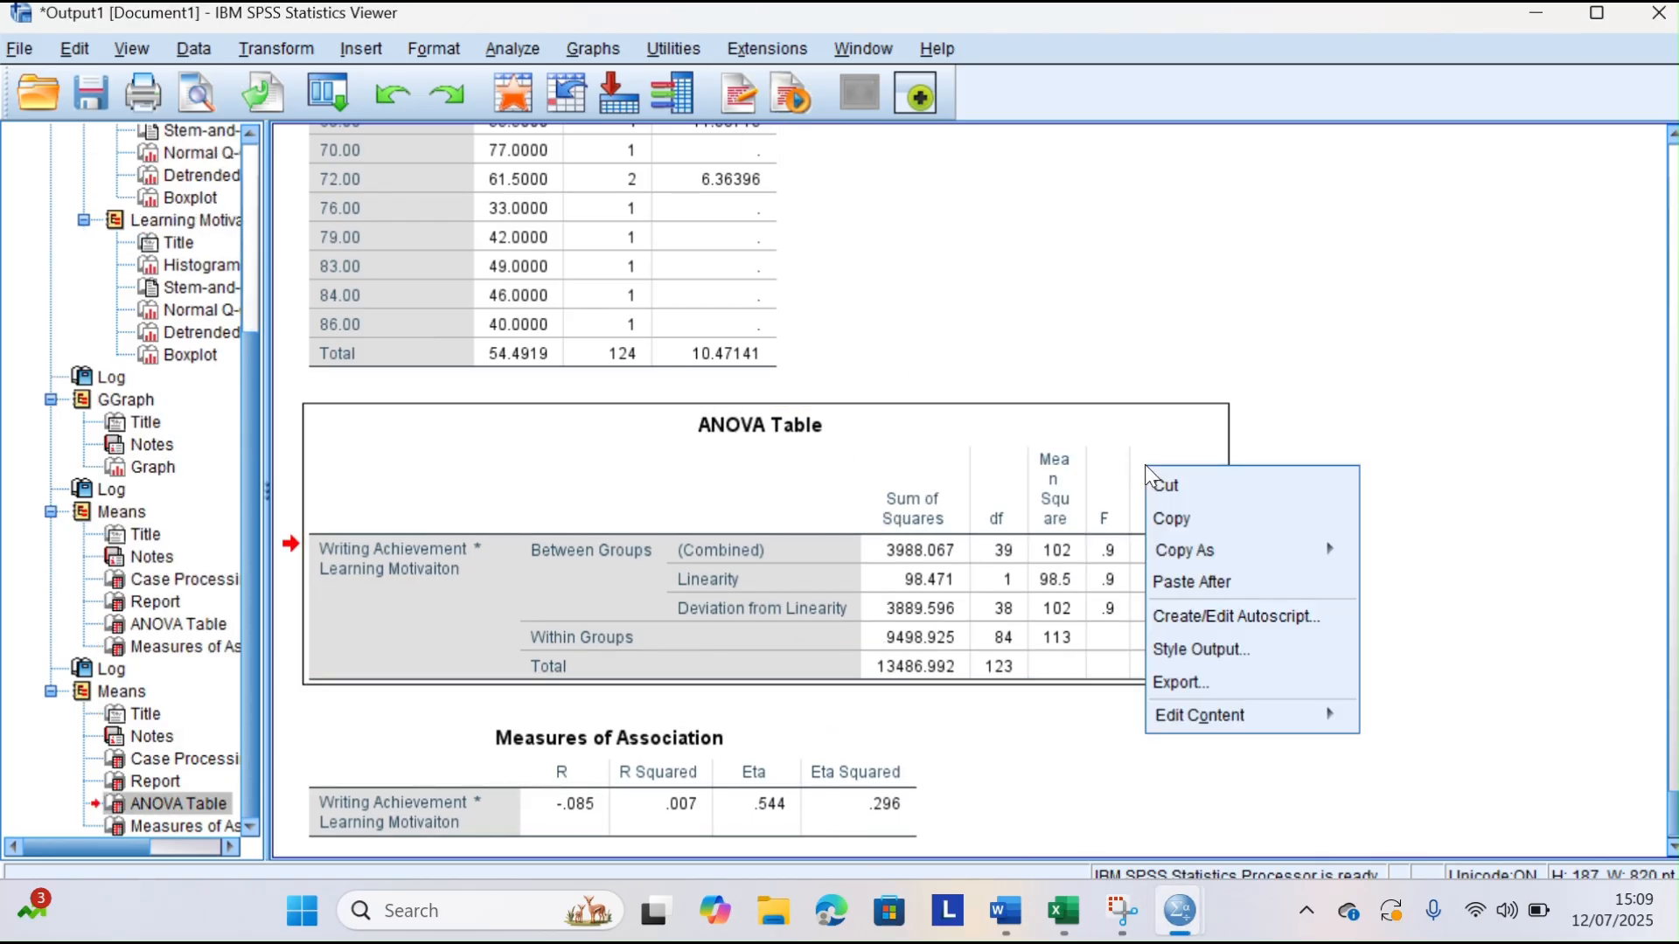
left_click(1181, 522)
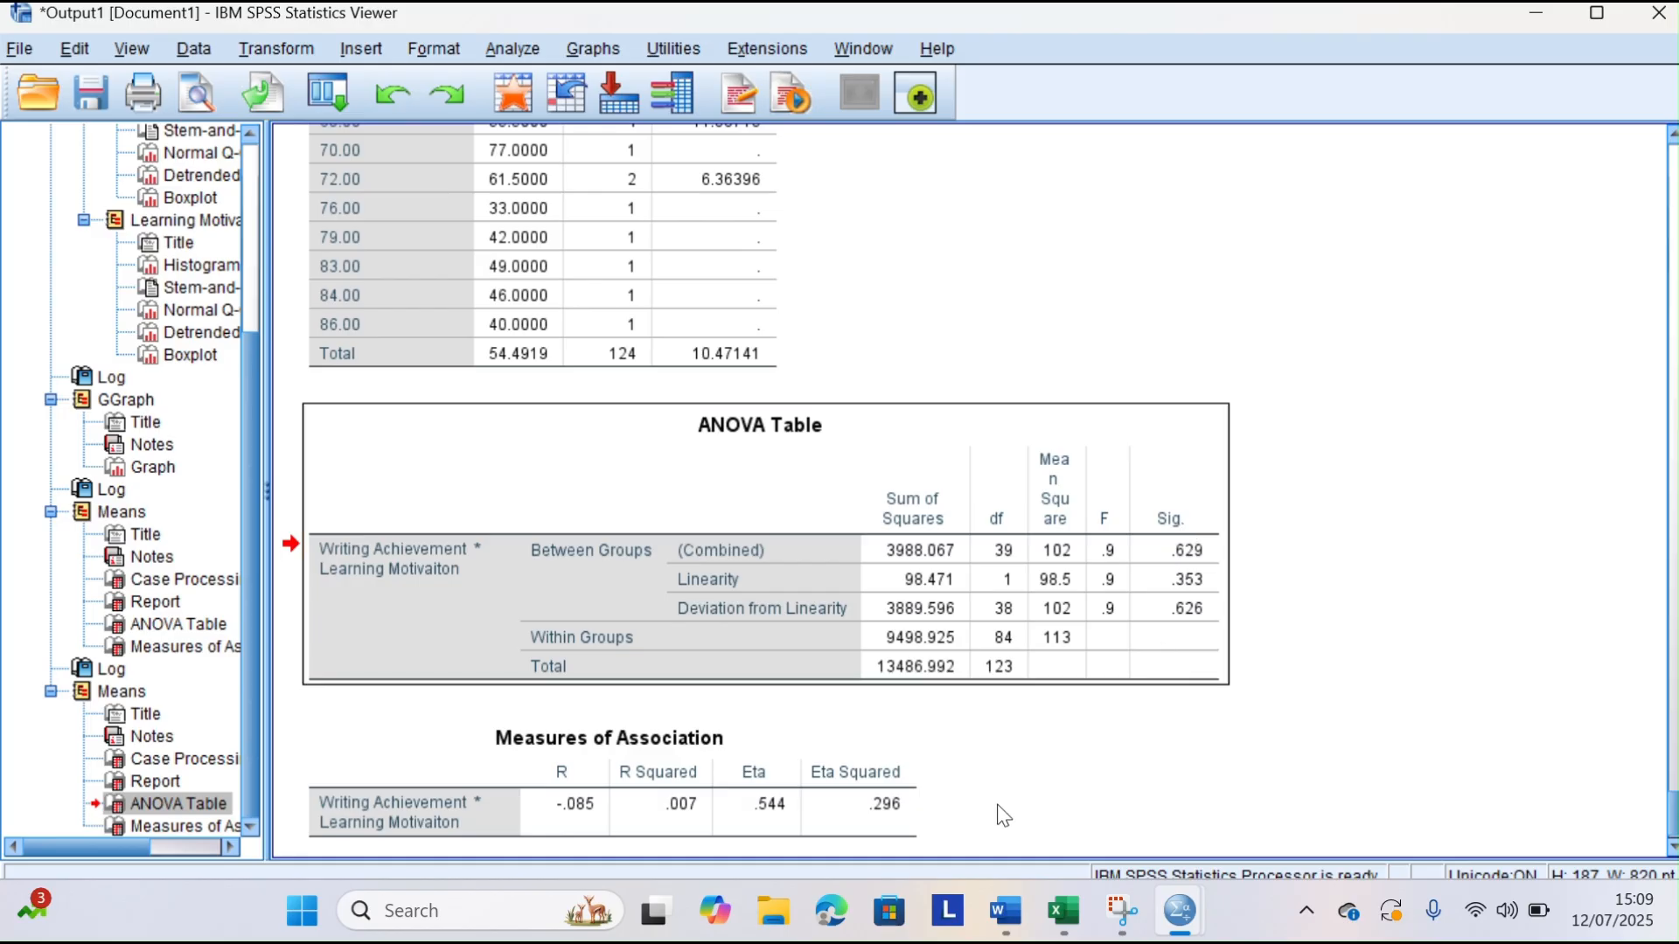
left_click(1010, 927)
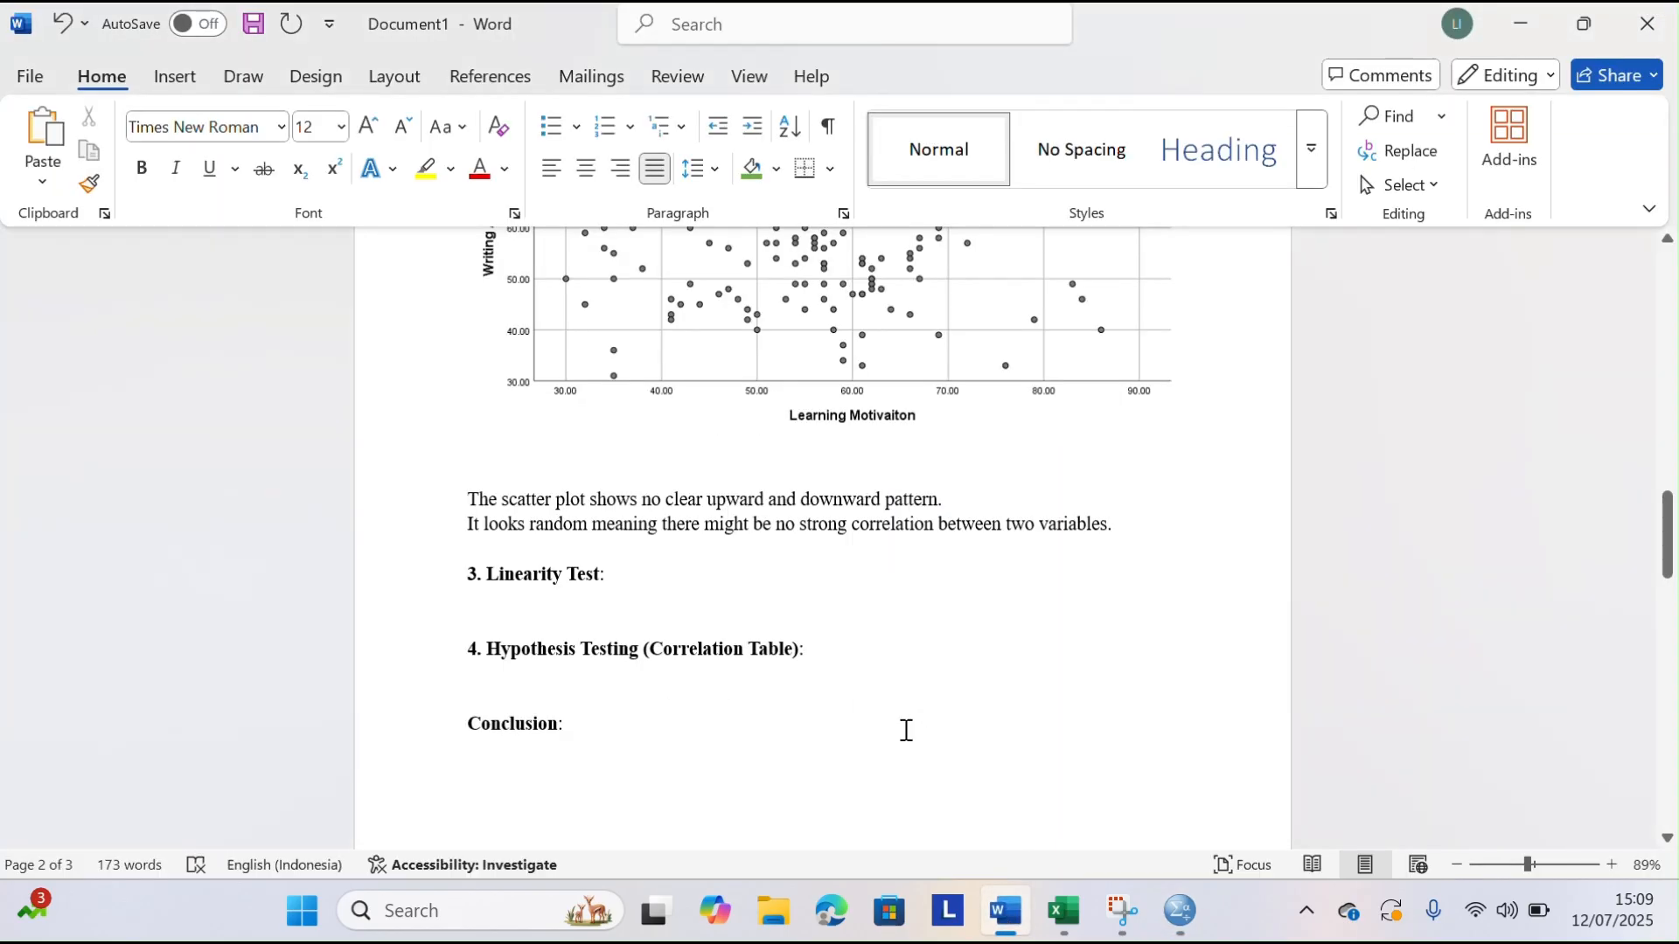
left_click(484, 603)
key("ctrl+v")
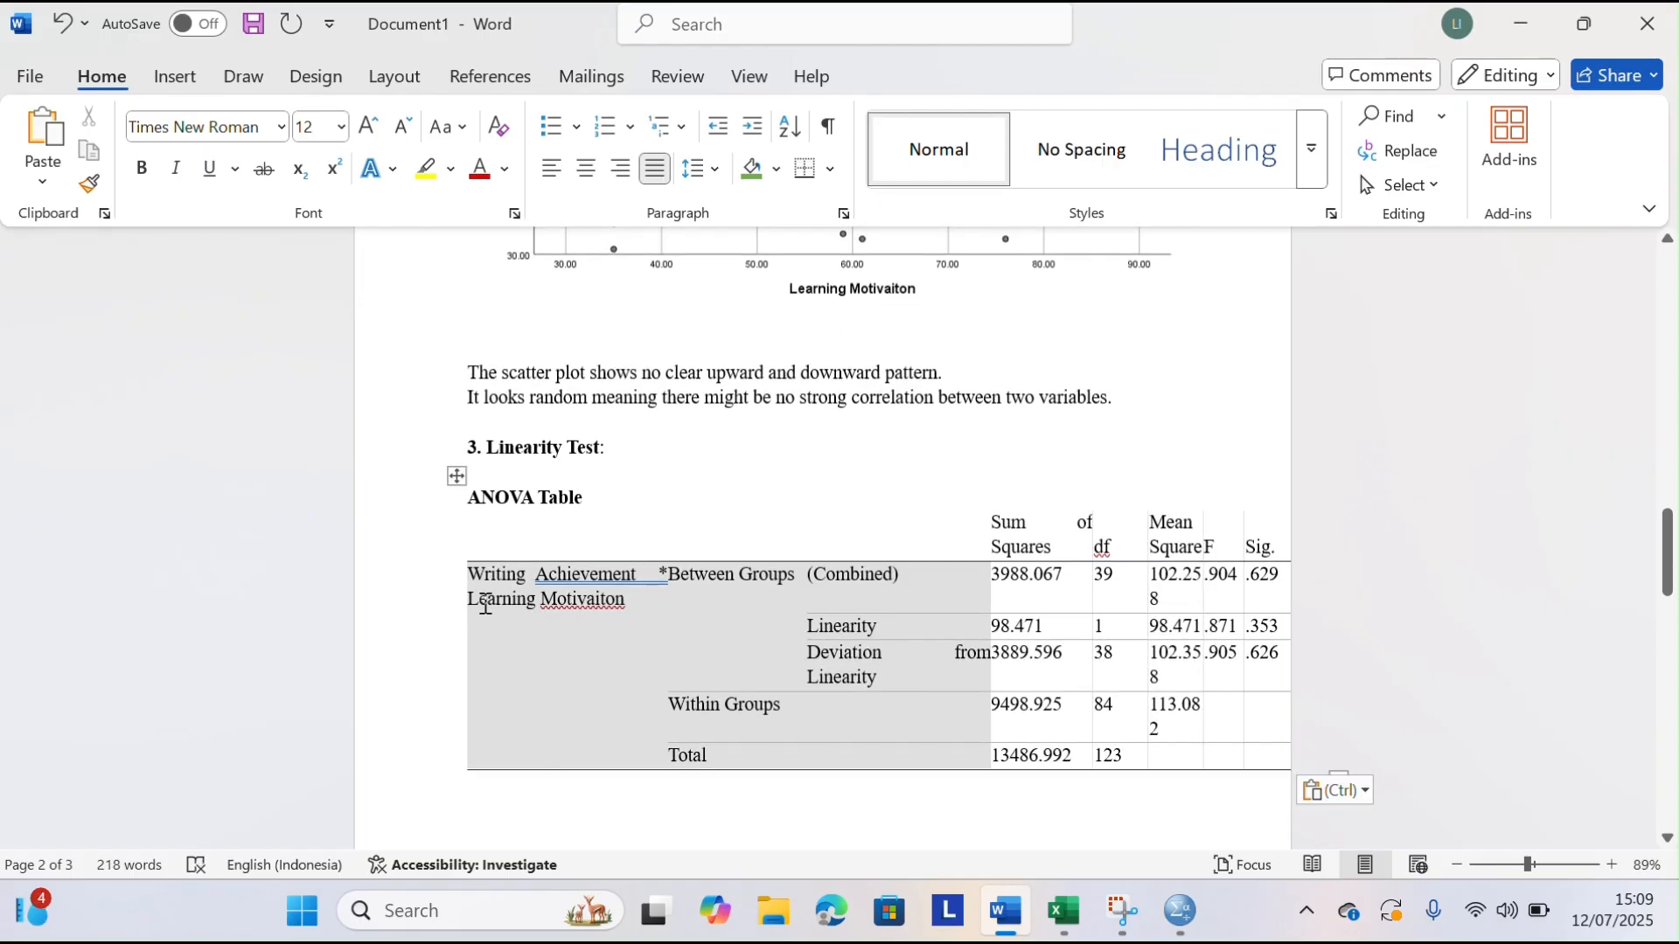
Start the interpretation below the pasted ANOVA table with "Line linearity the sig. value is 0.353"
scroll(920, 619, "down", 3)
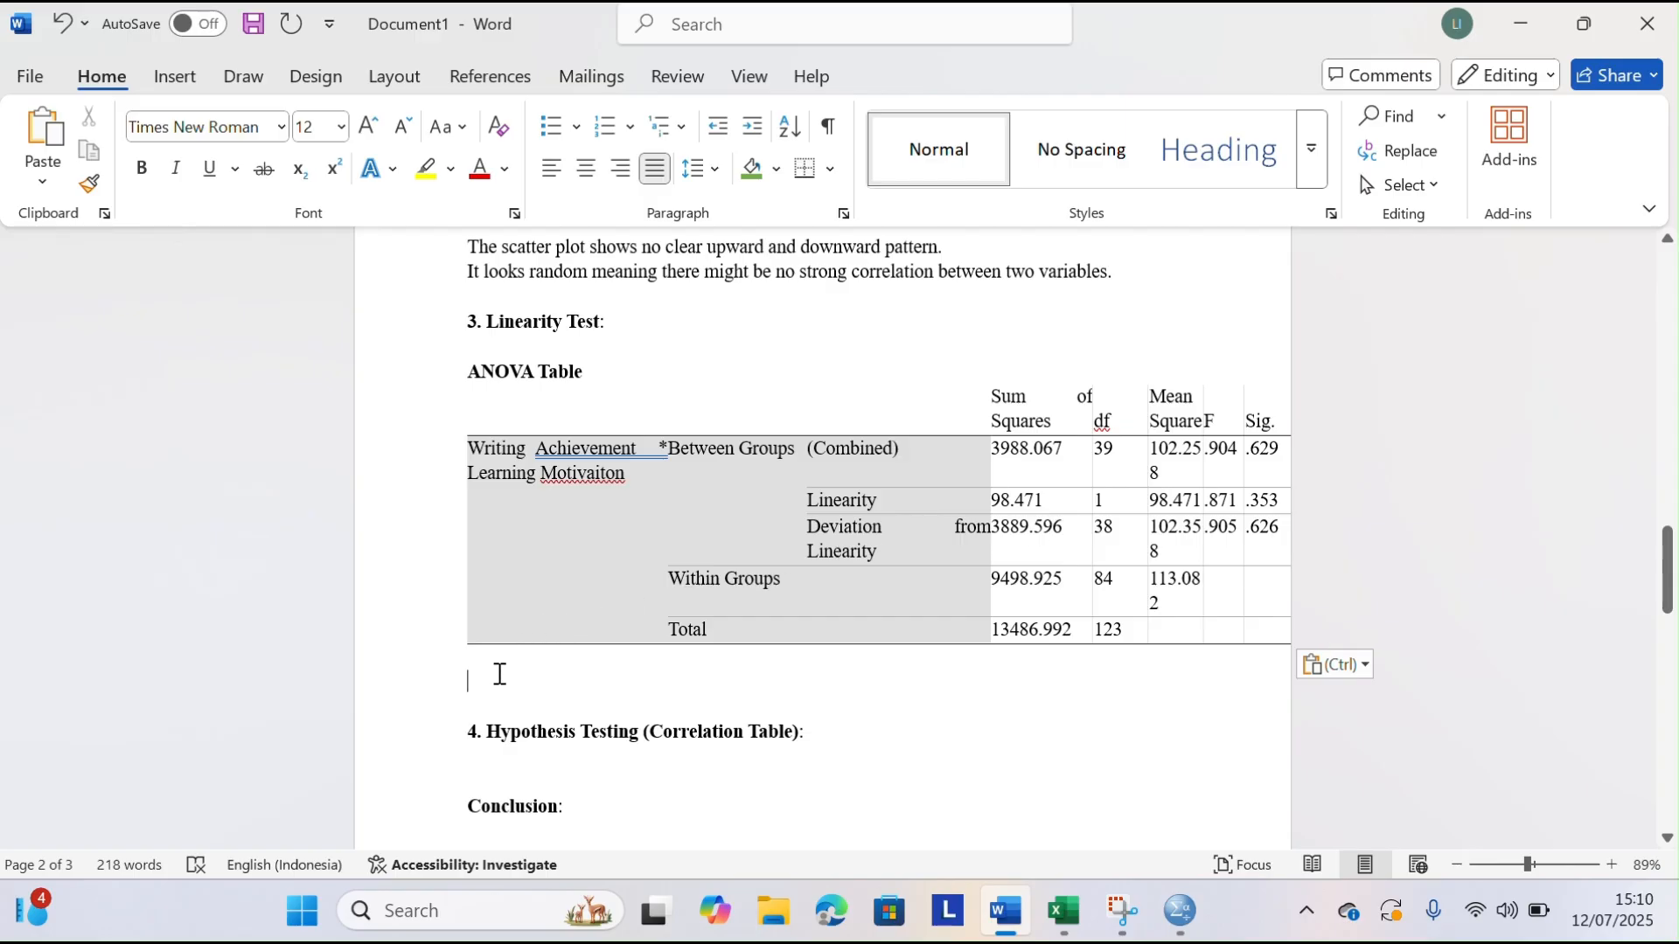
type("Line ")
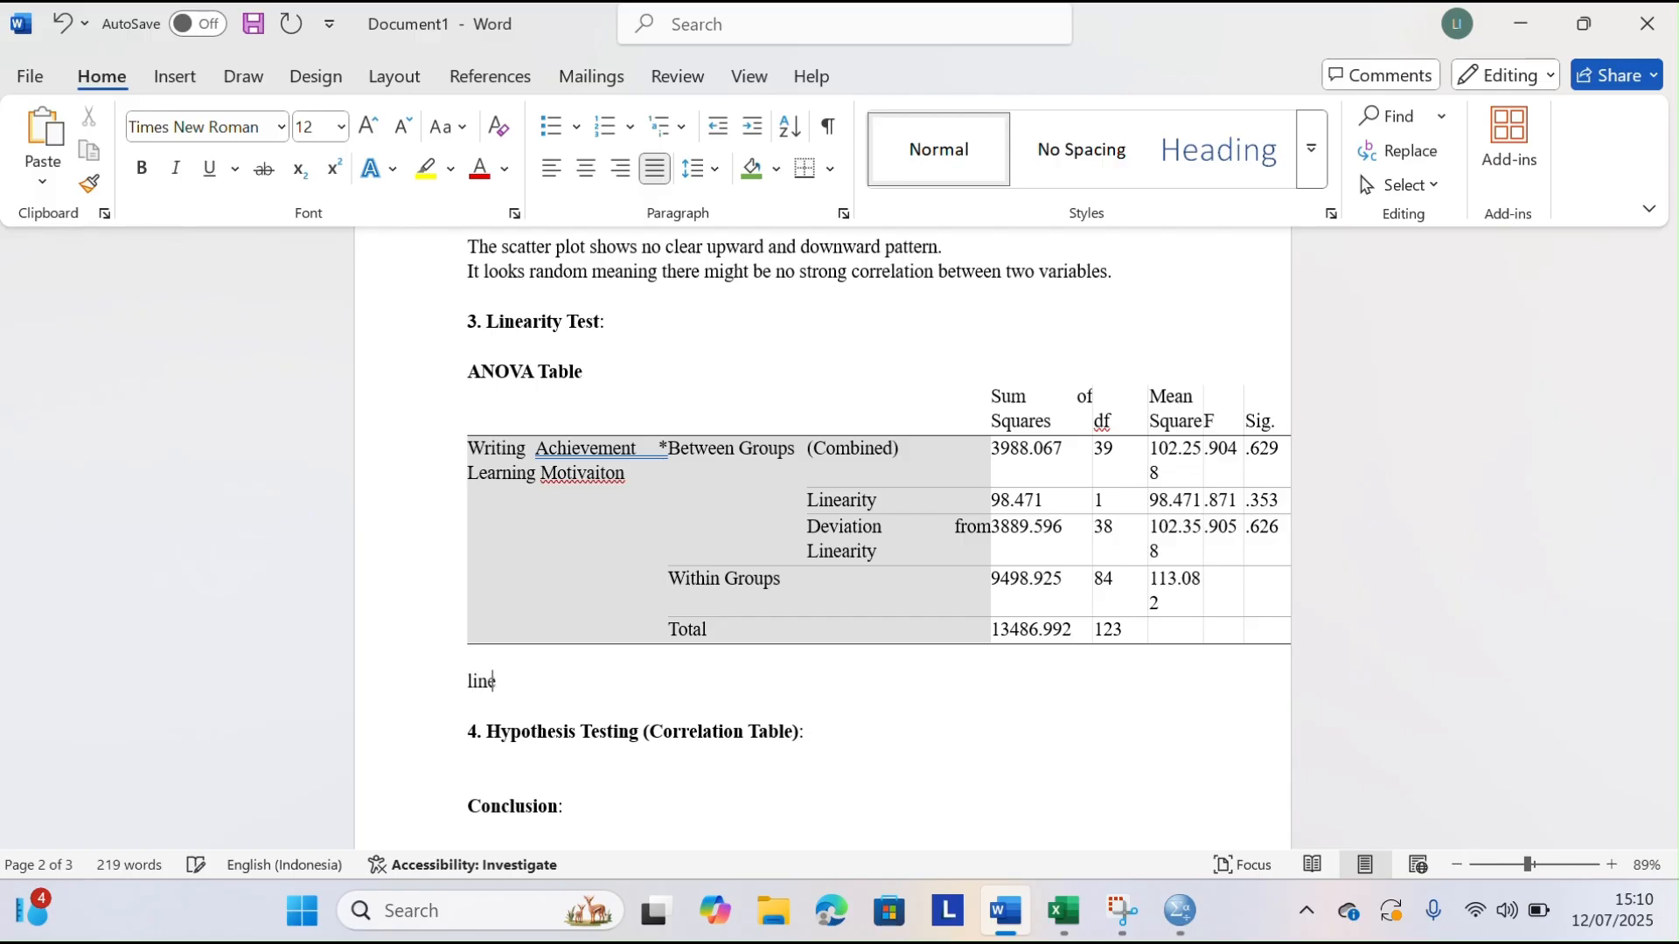
type("linearity the s")
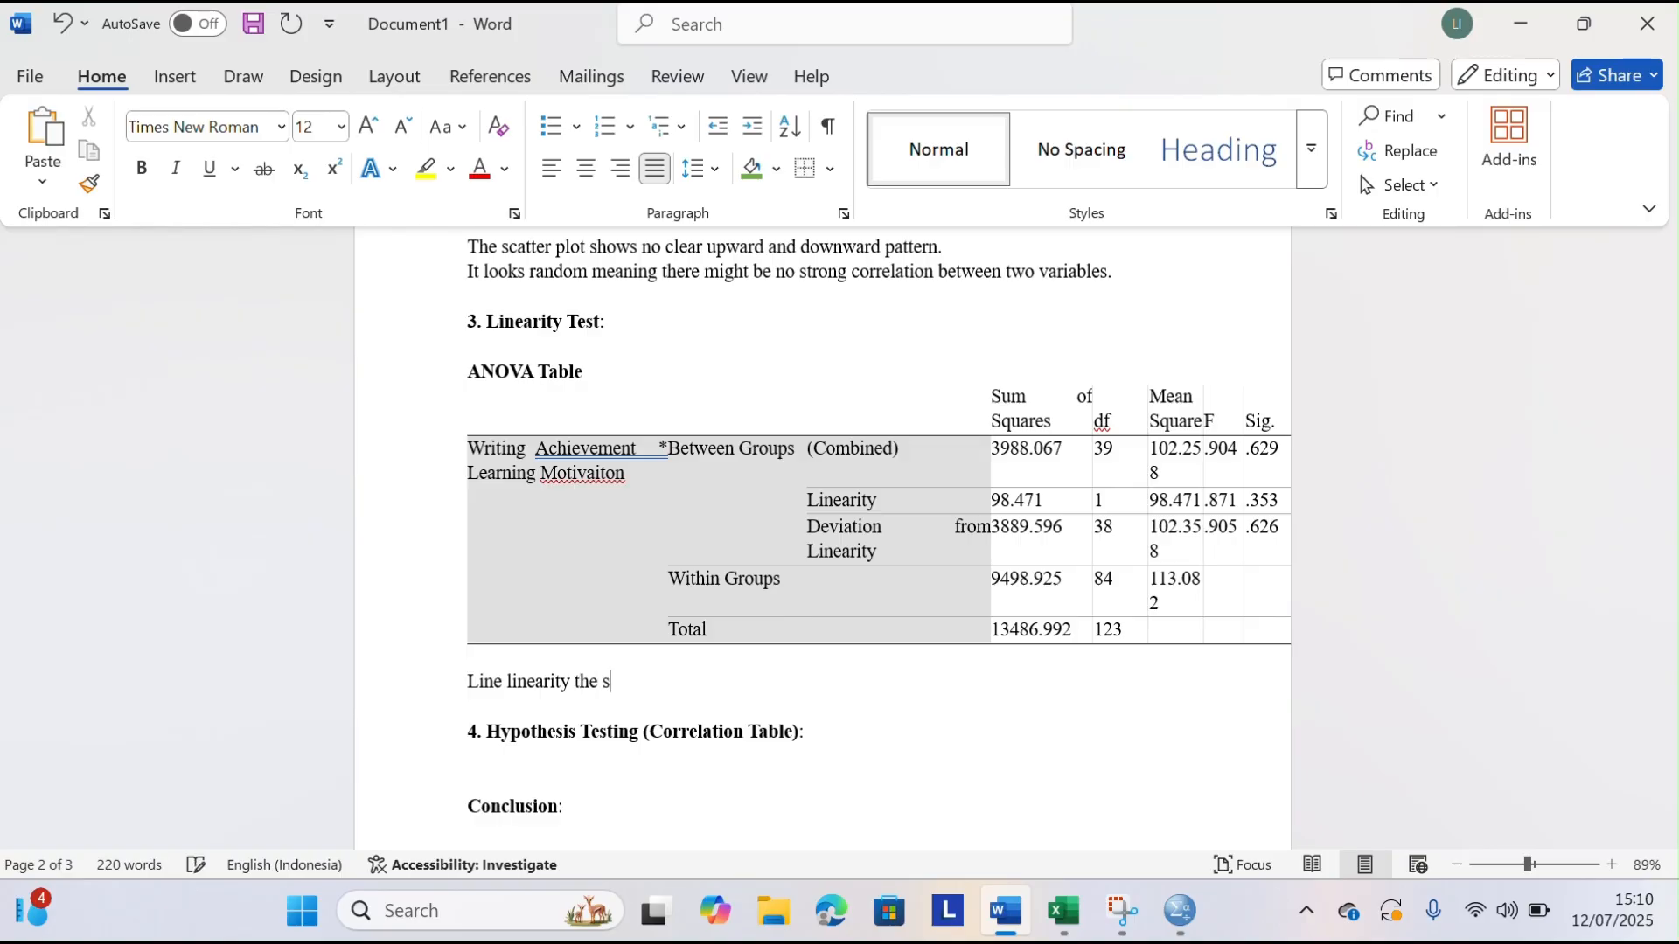
type("ig. value is 0.353,")
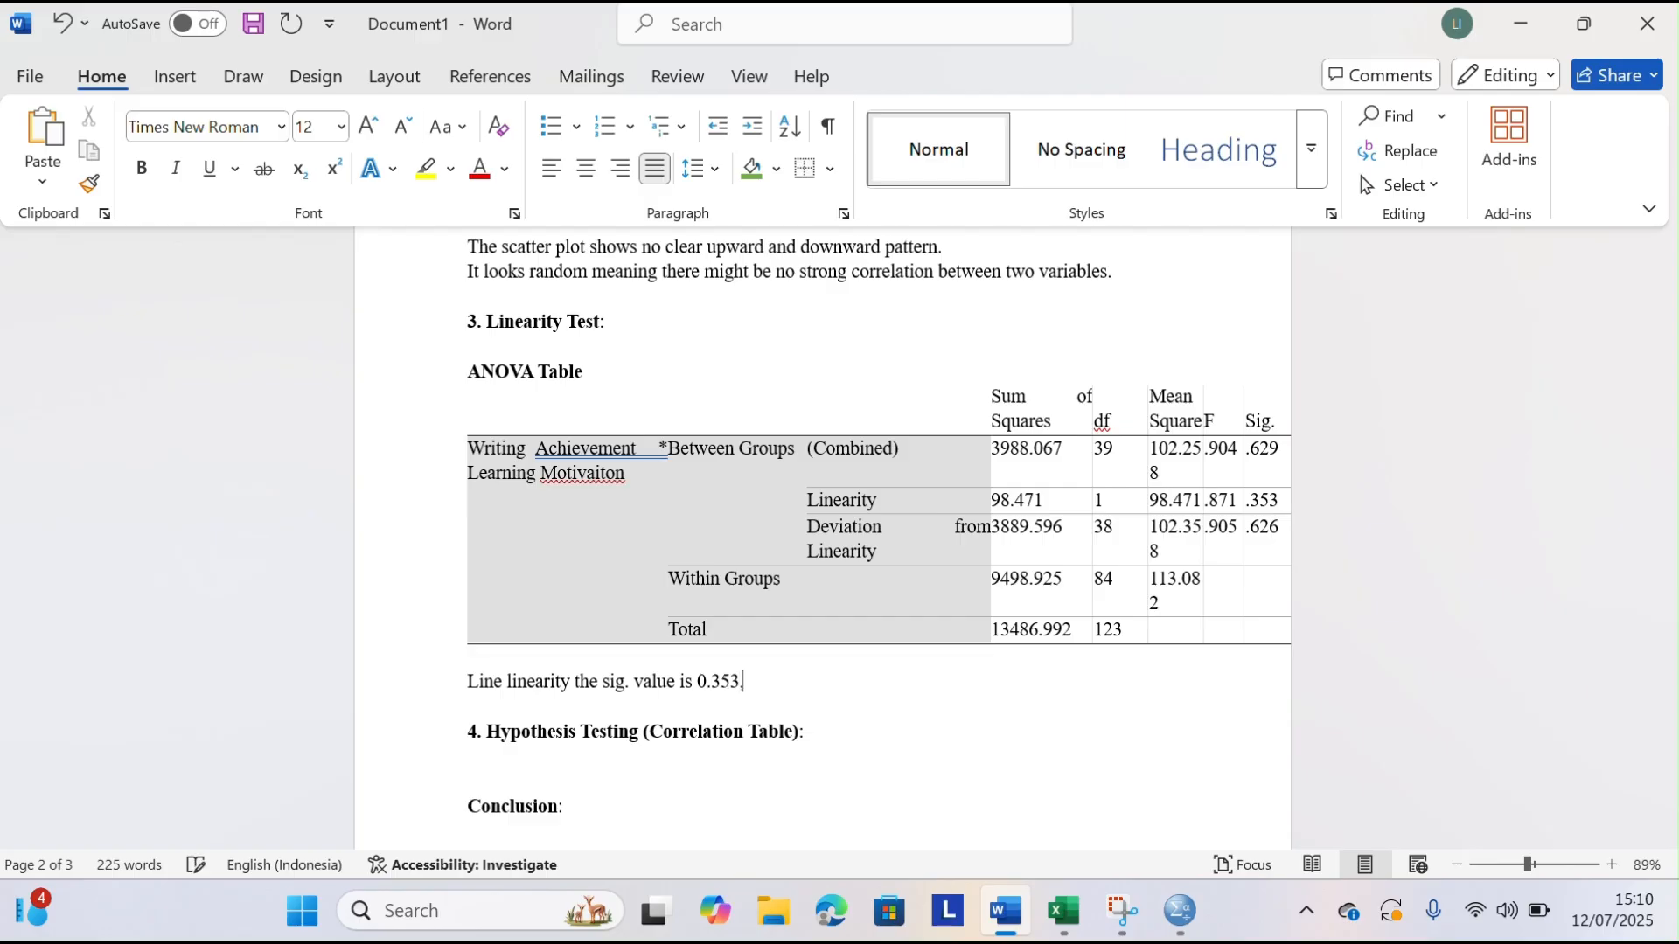
key("BackSpace")
key("BackSpace")
Continue the linearity sentence with "which is above 0.05, so there is no strong linear relationship"
type("which is above 0.")
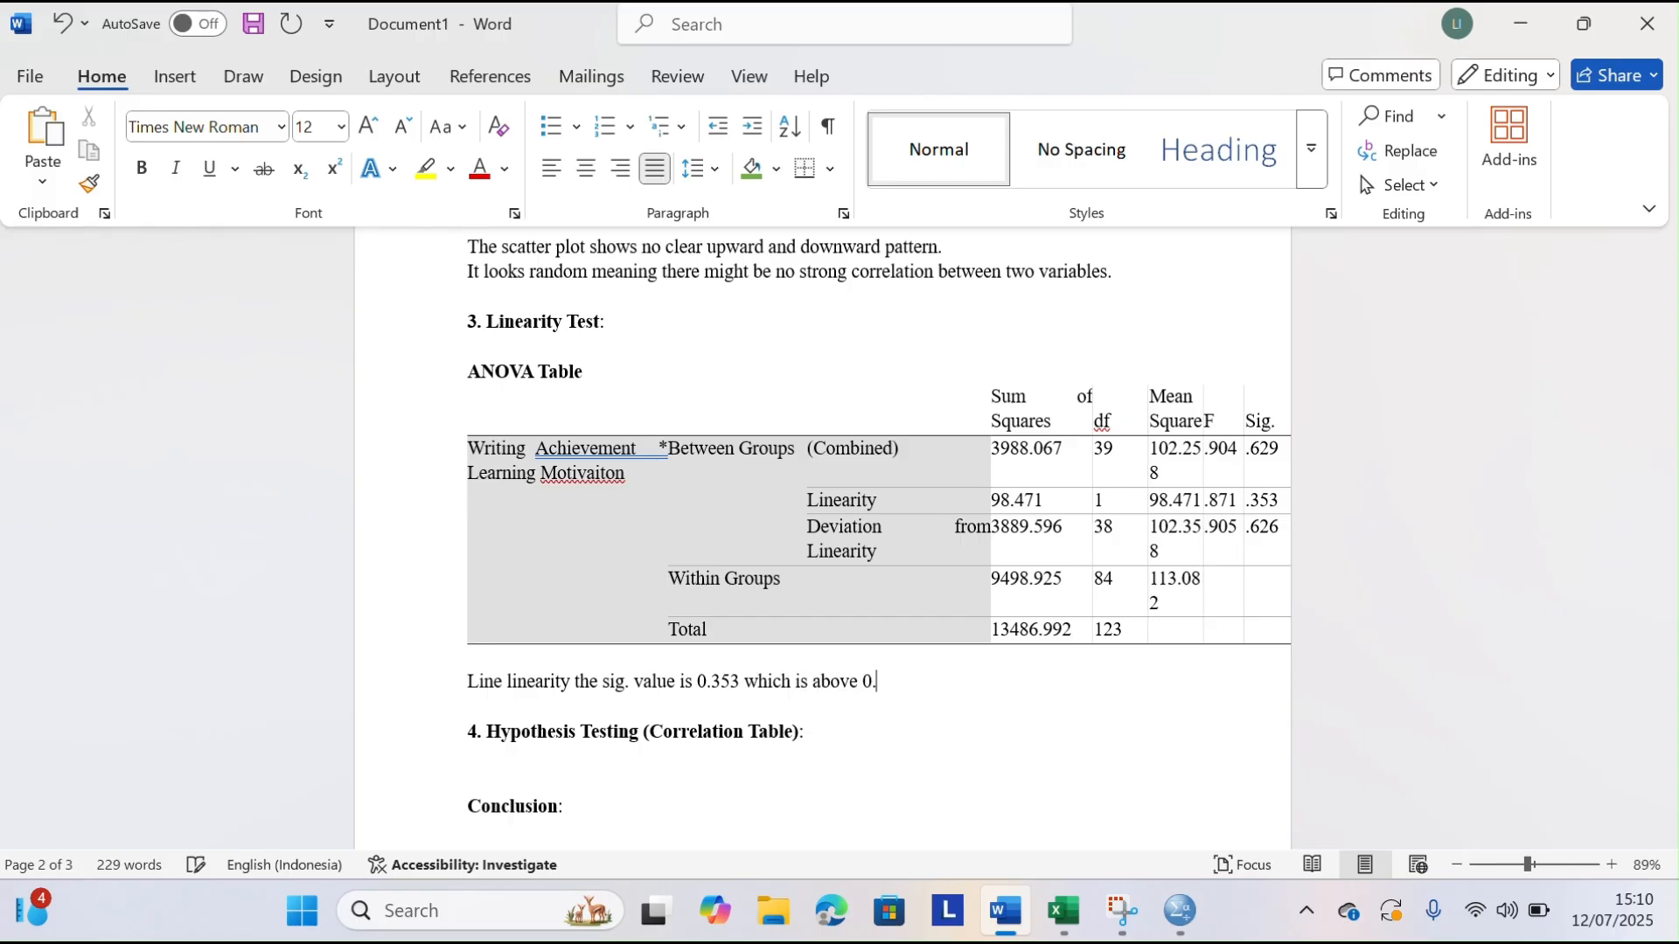
type("05.")
type(", so the")
type("re")
type(" is no ")
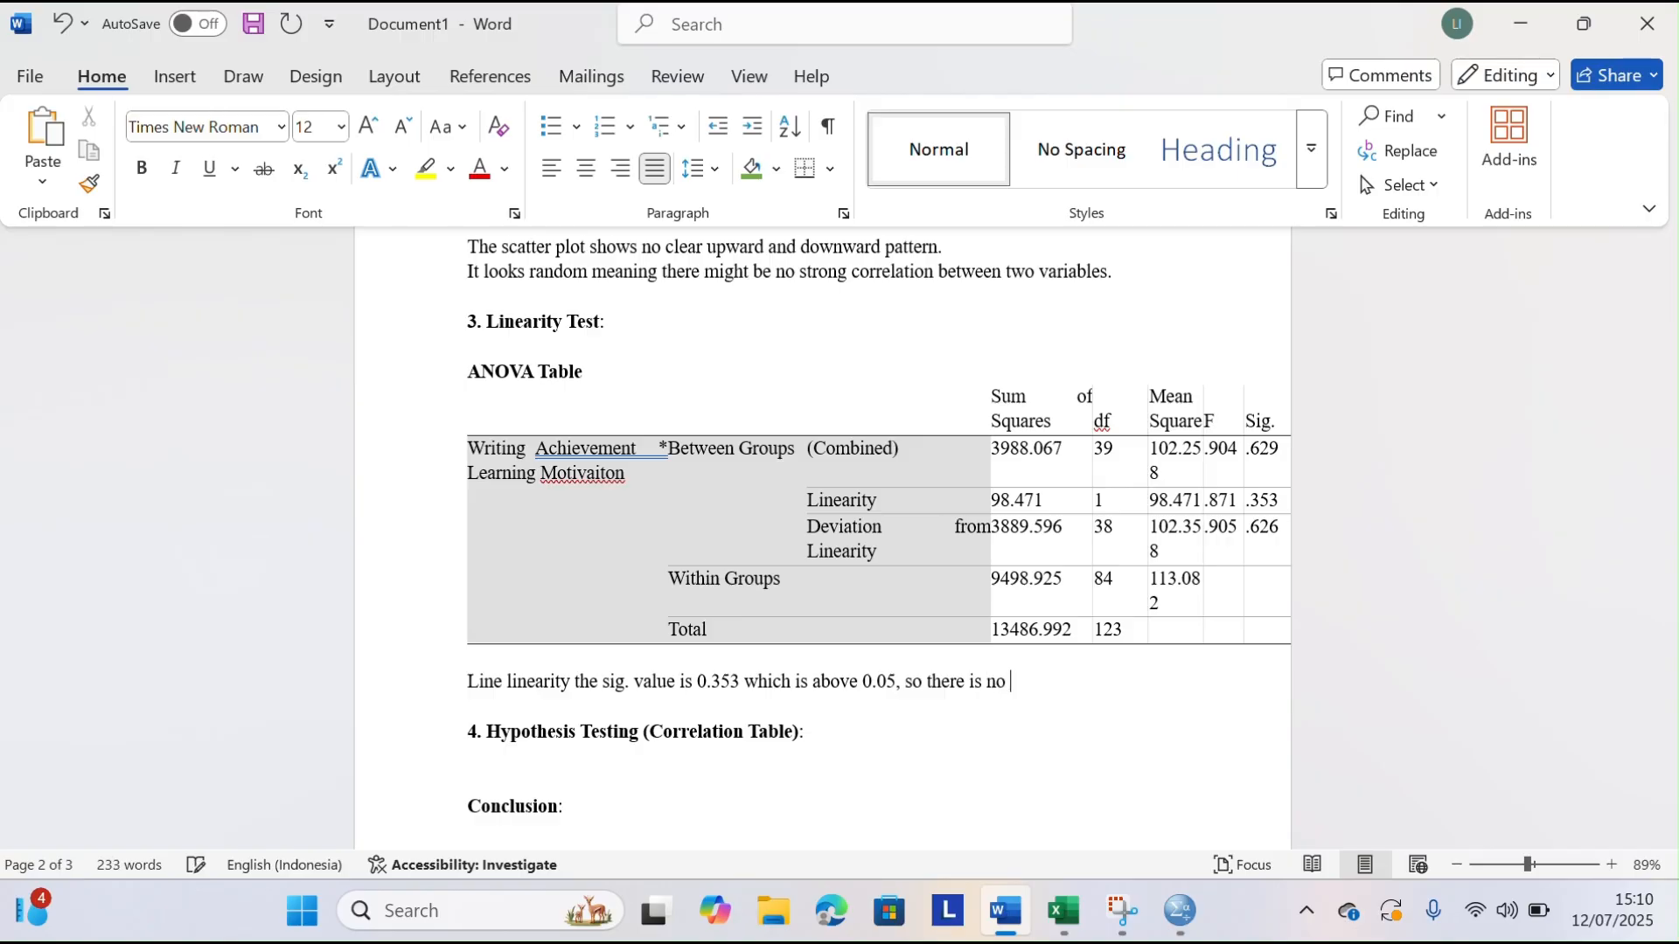
type("str")
type("inear relationship")
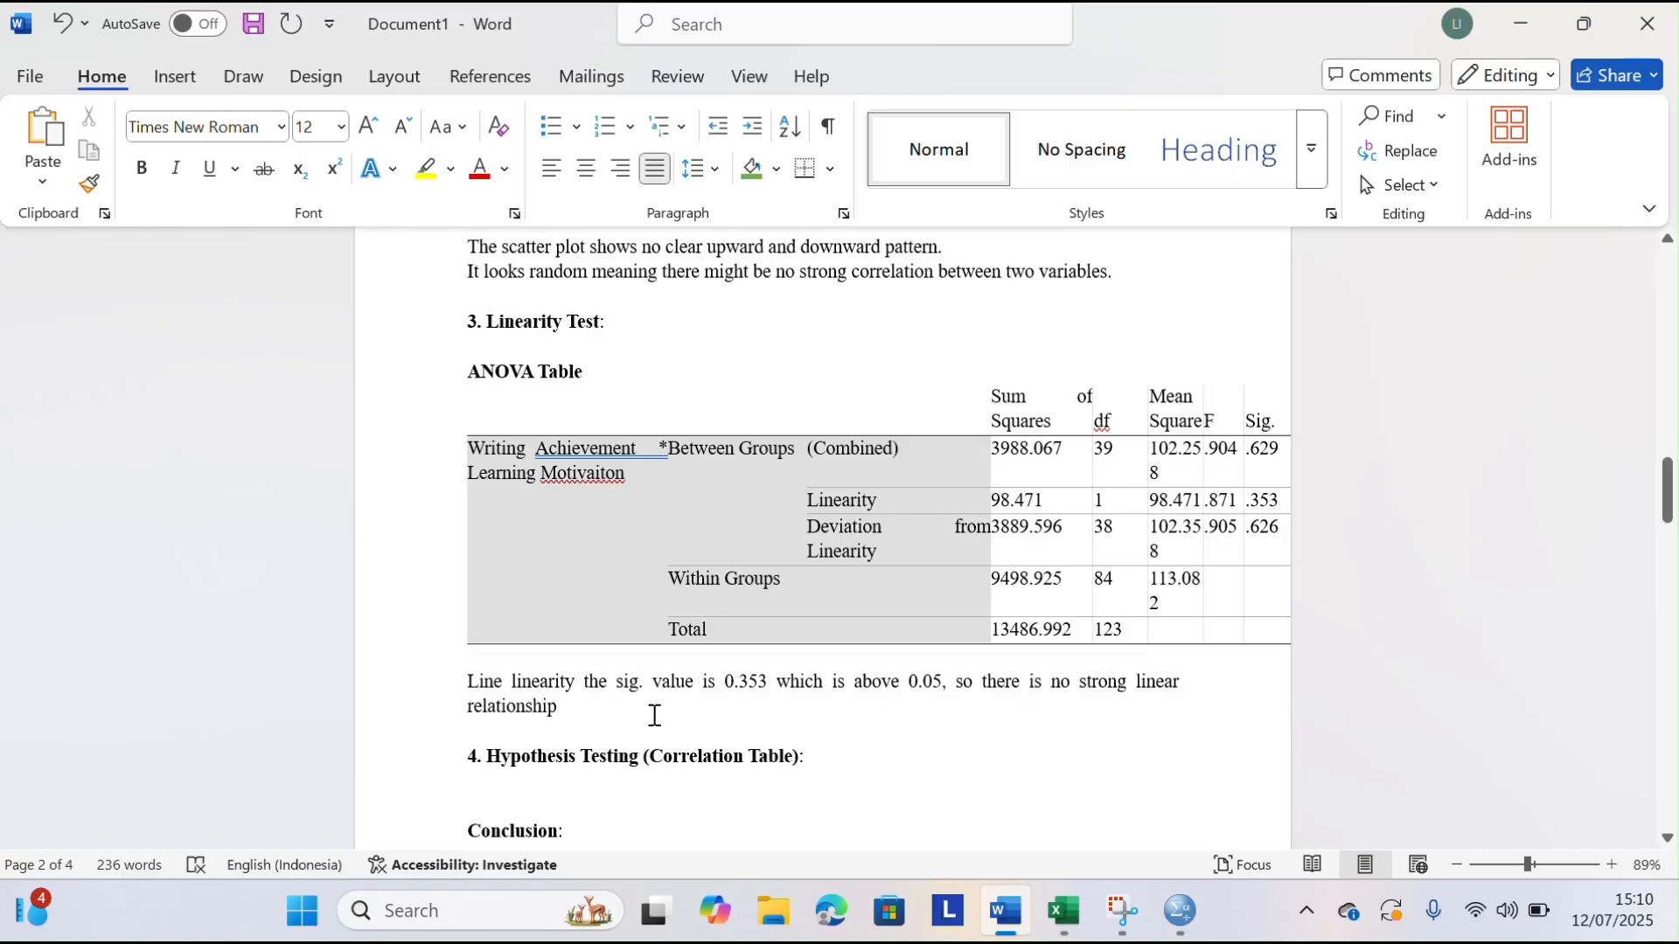
Begin a new line below the linearity sentence reading "Also deviation from linearity is 0.626"
key("Return")
type("also")
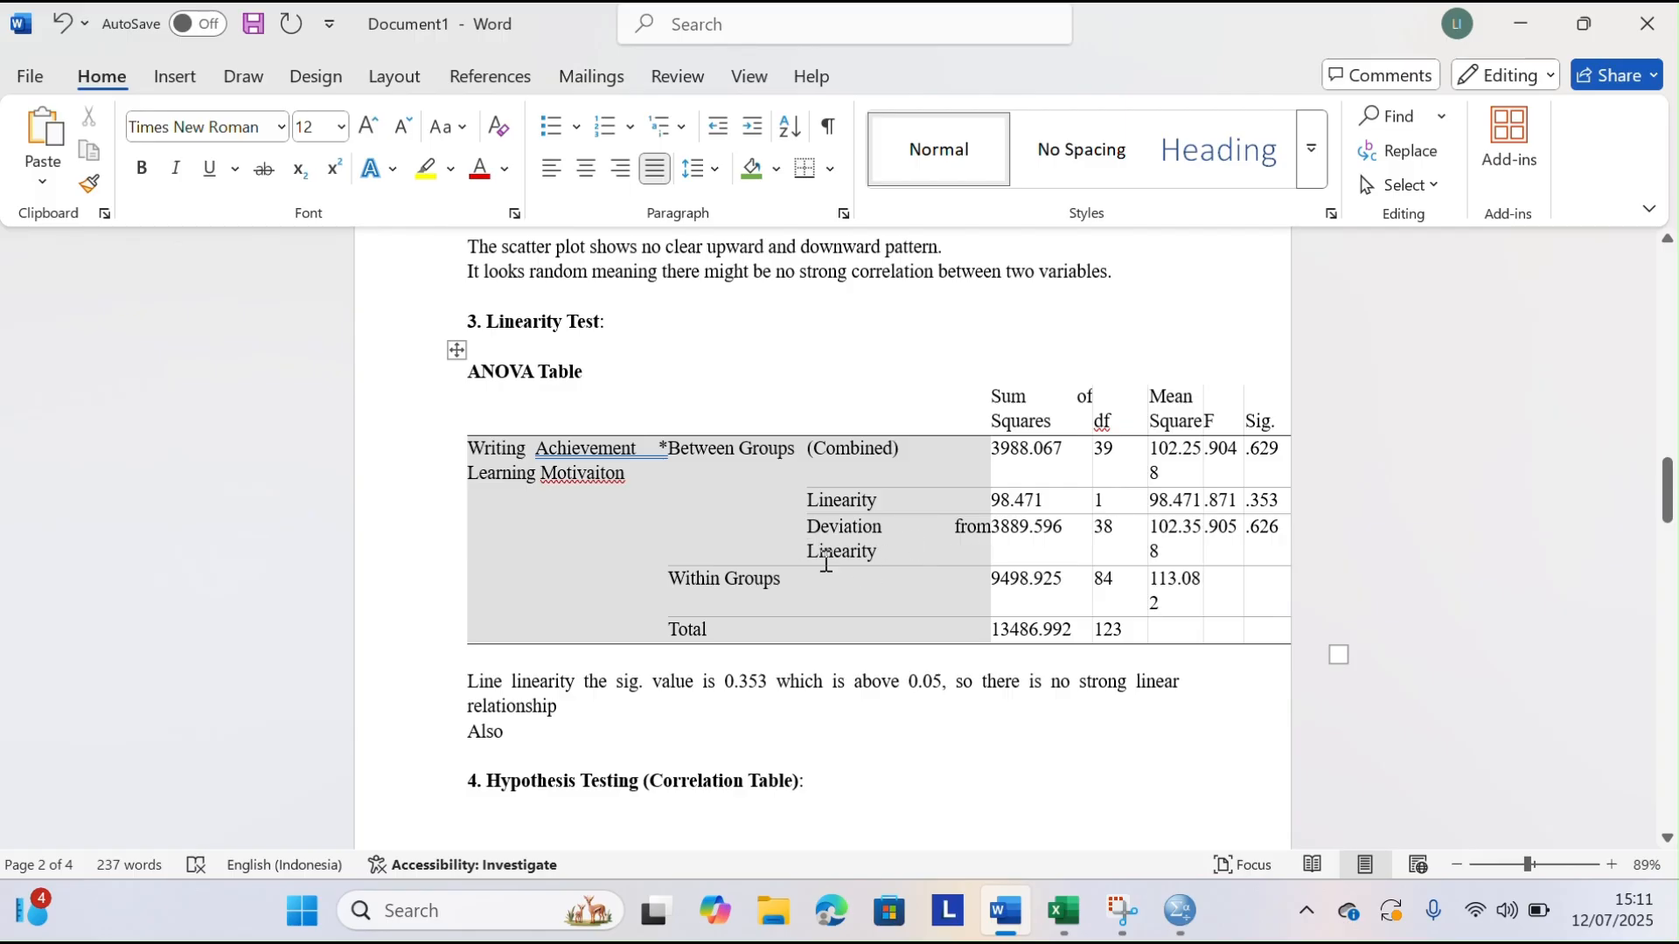
type("dev")
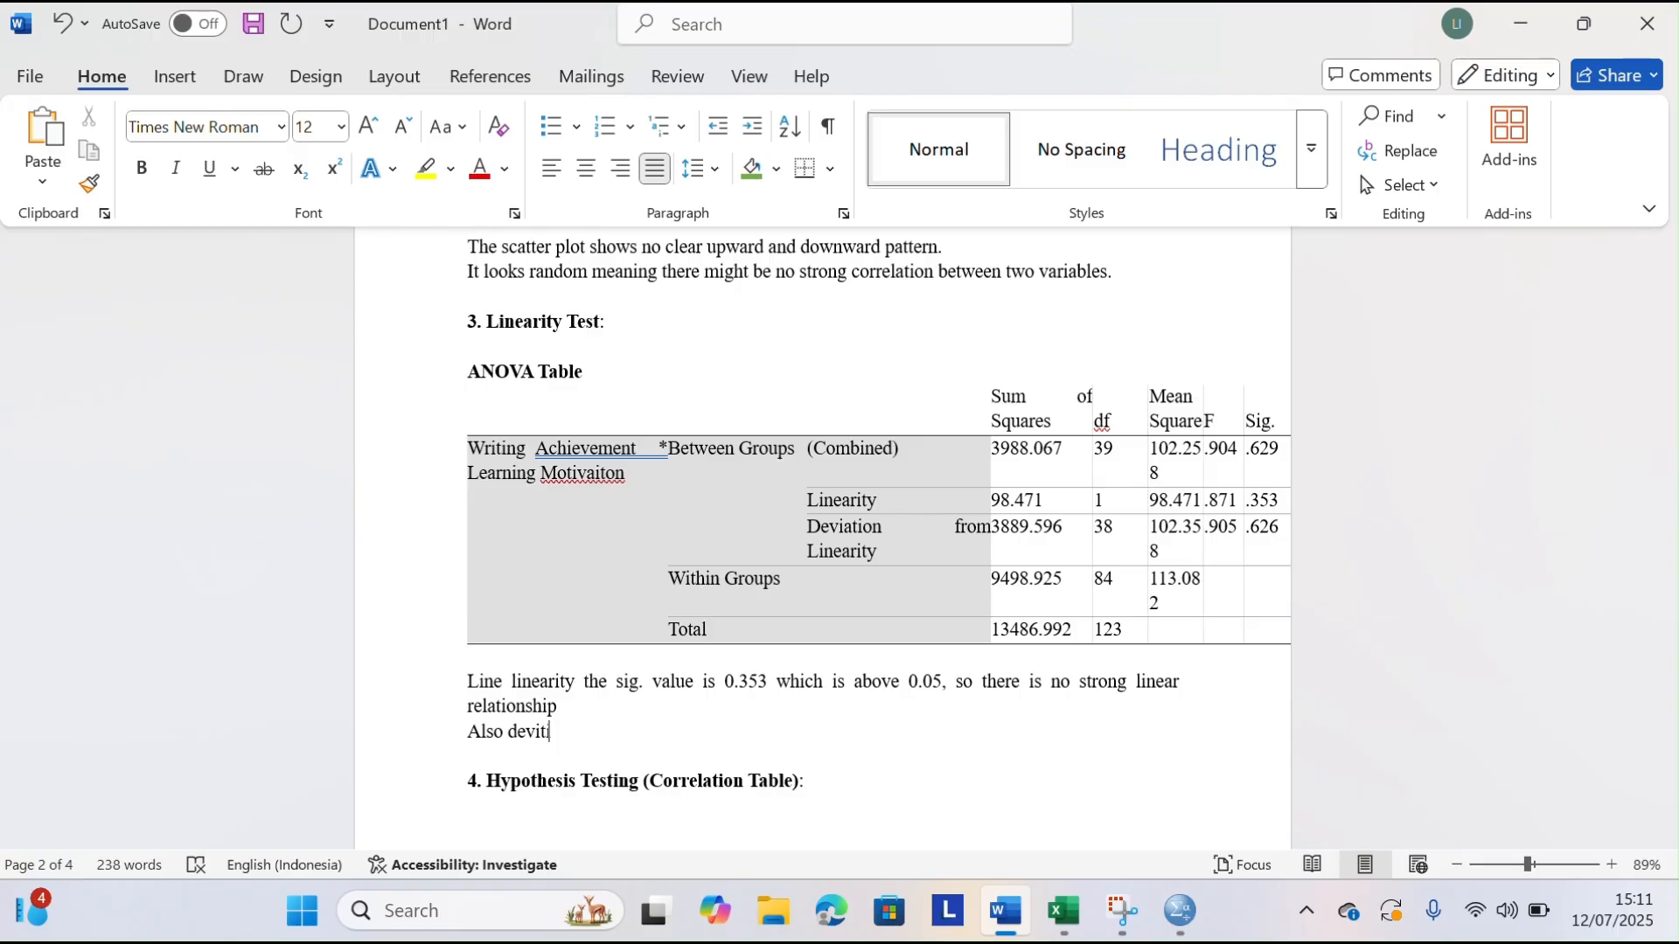
type("iati")
key("BackSpace")
key("BackSpace")
type("ation from linearity is")
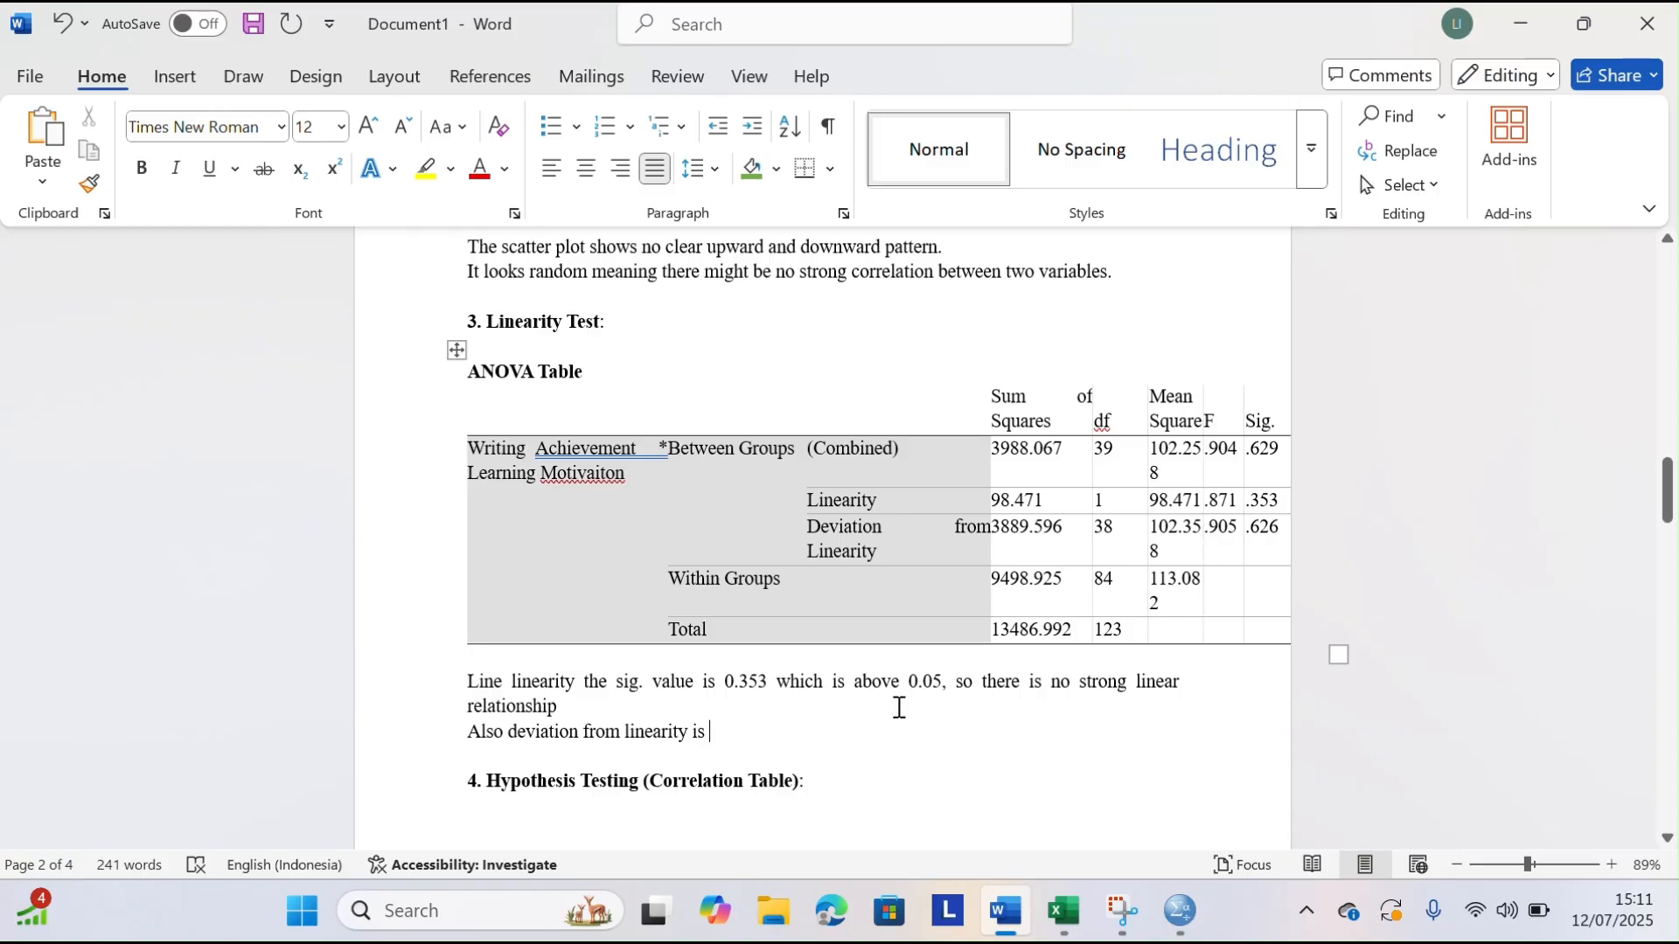
type("0.")
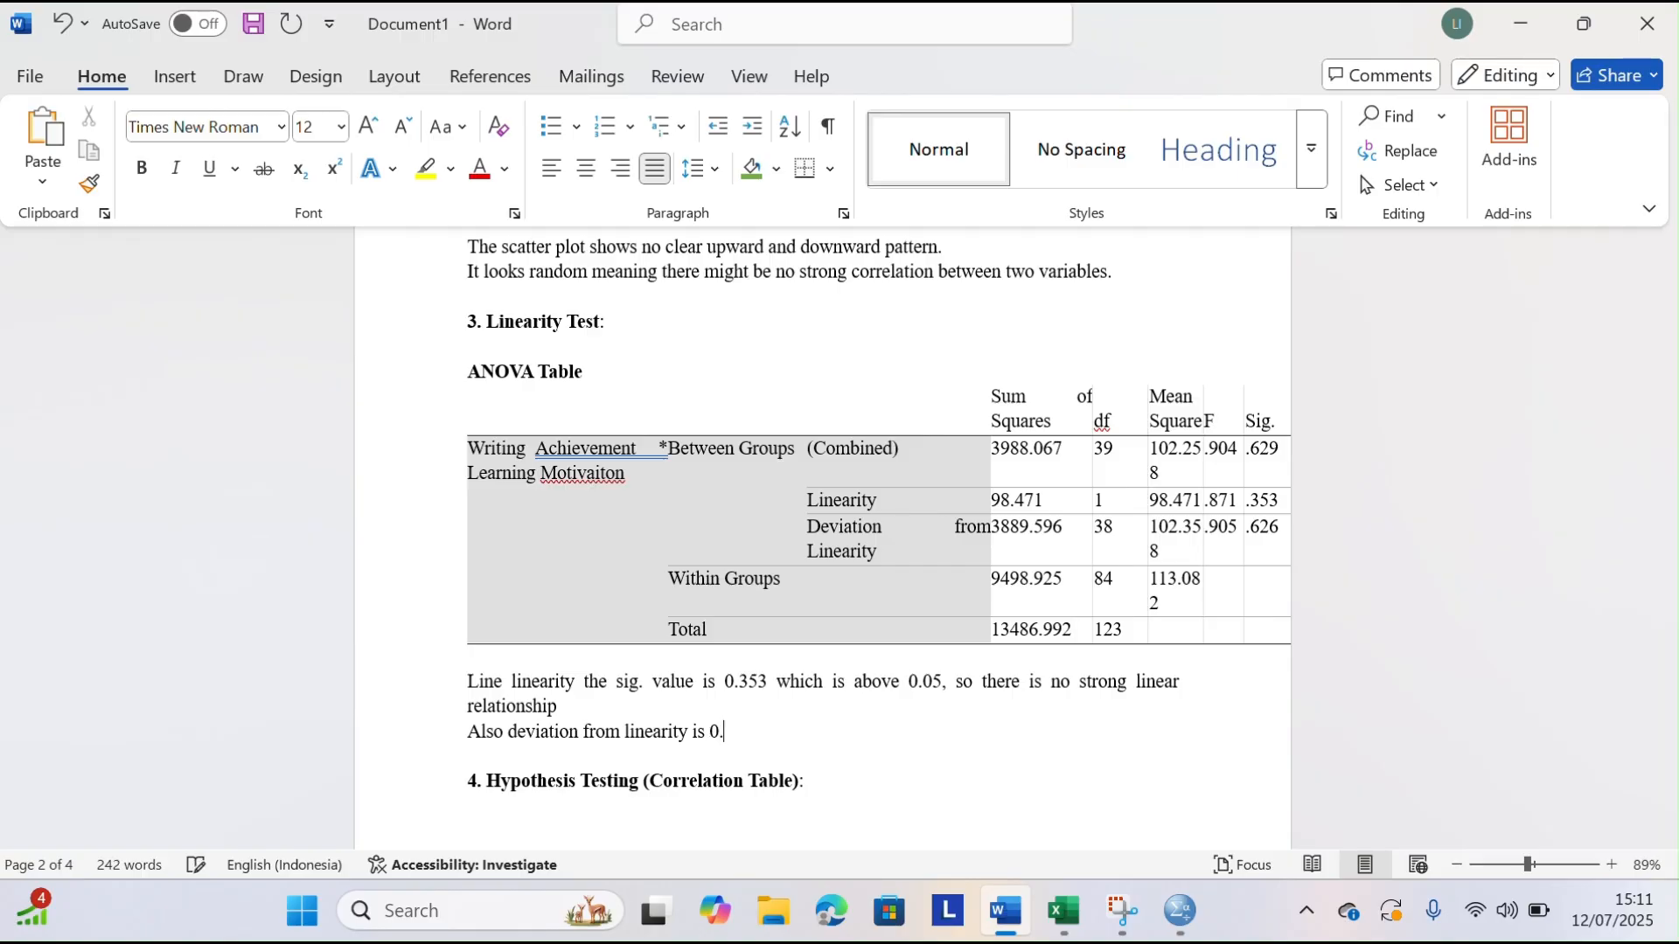
type("0626 also")
Extend the deviation from linearity sentence with "also above 0.05"
key("BackSpace")
type("o abive")
key("BackSpace")
key("BackSpace")
key("BackSpace")
key("BackSpace")
key("BackSpace")
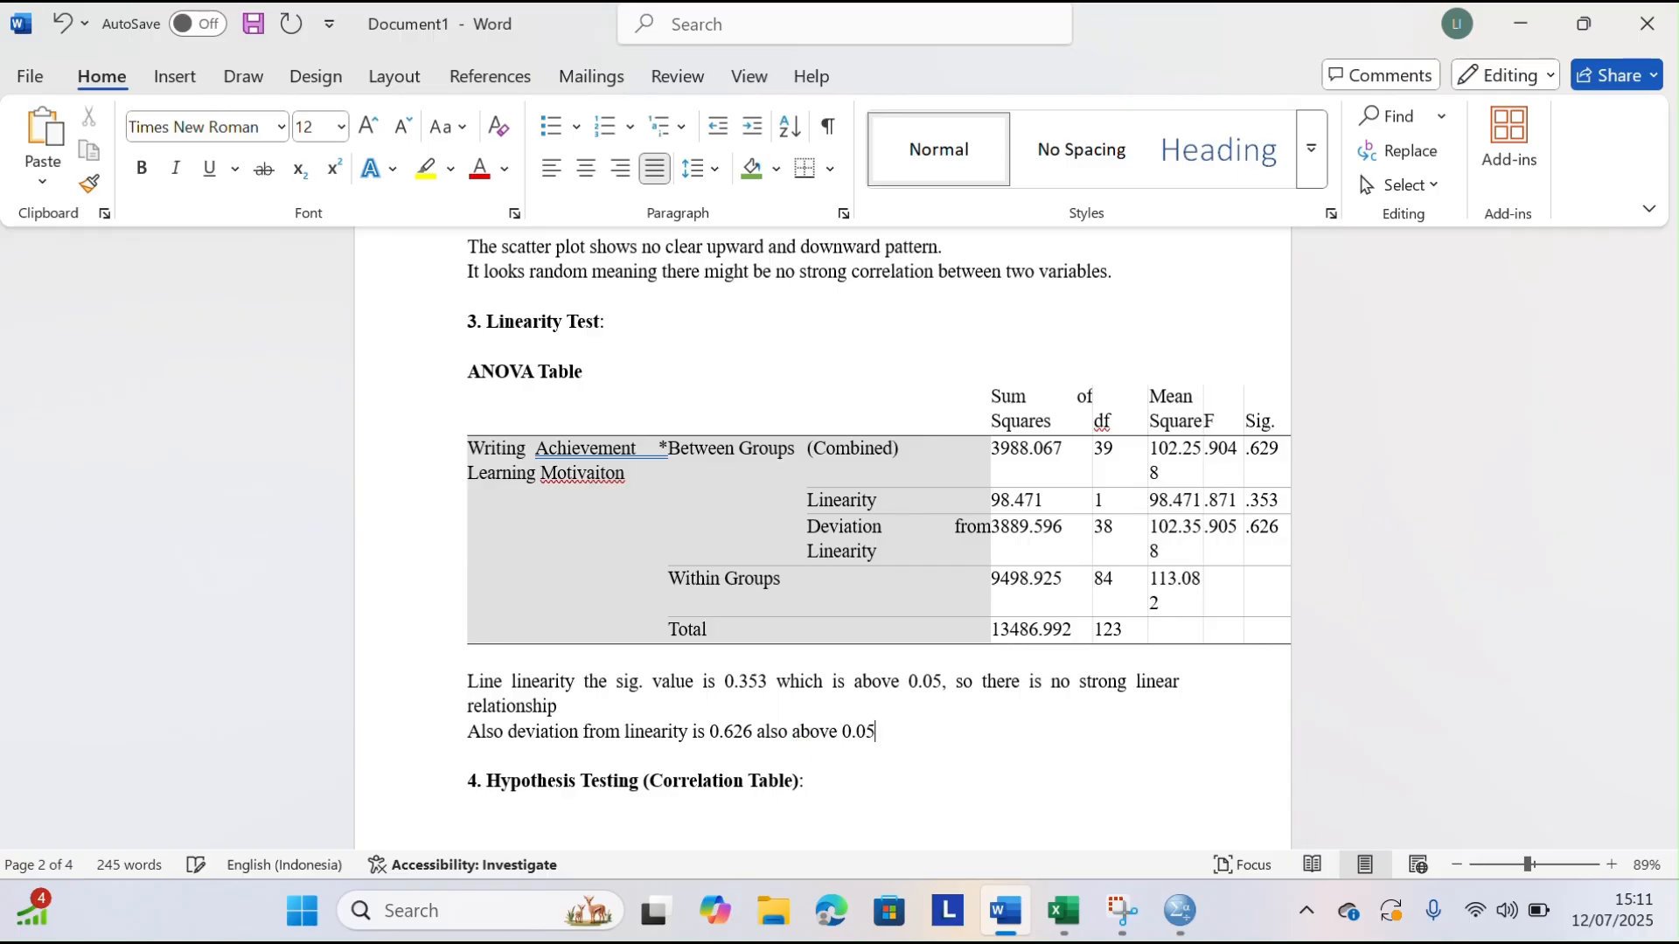
type("ove 0.05 meaning there ")
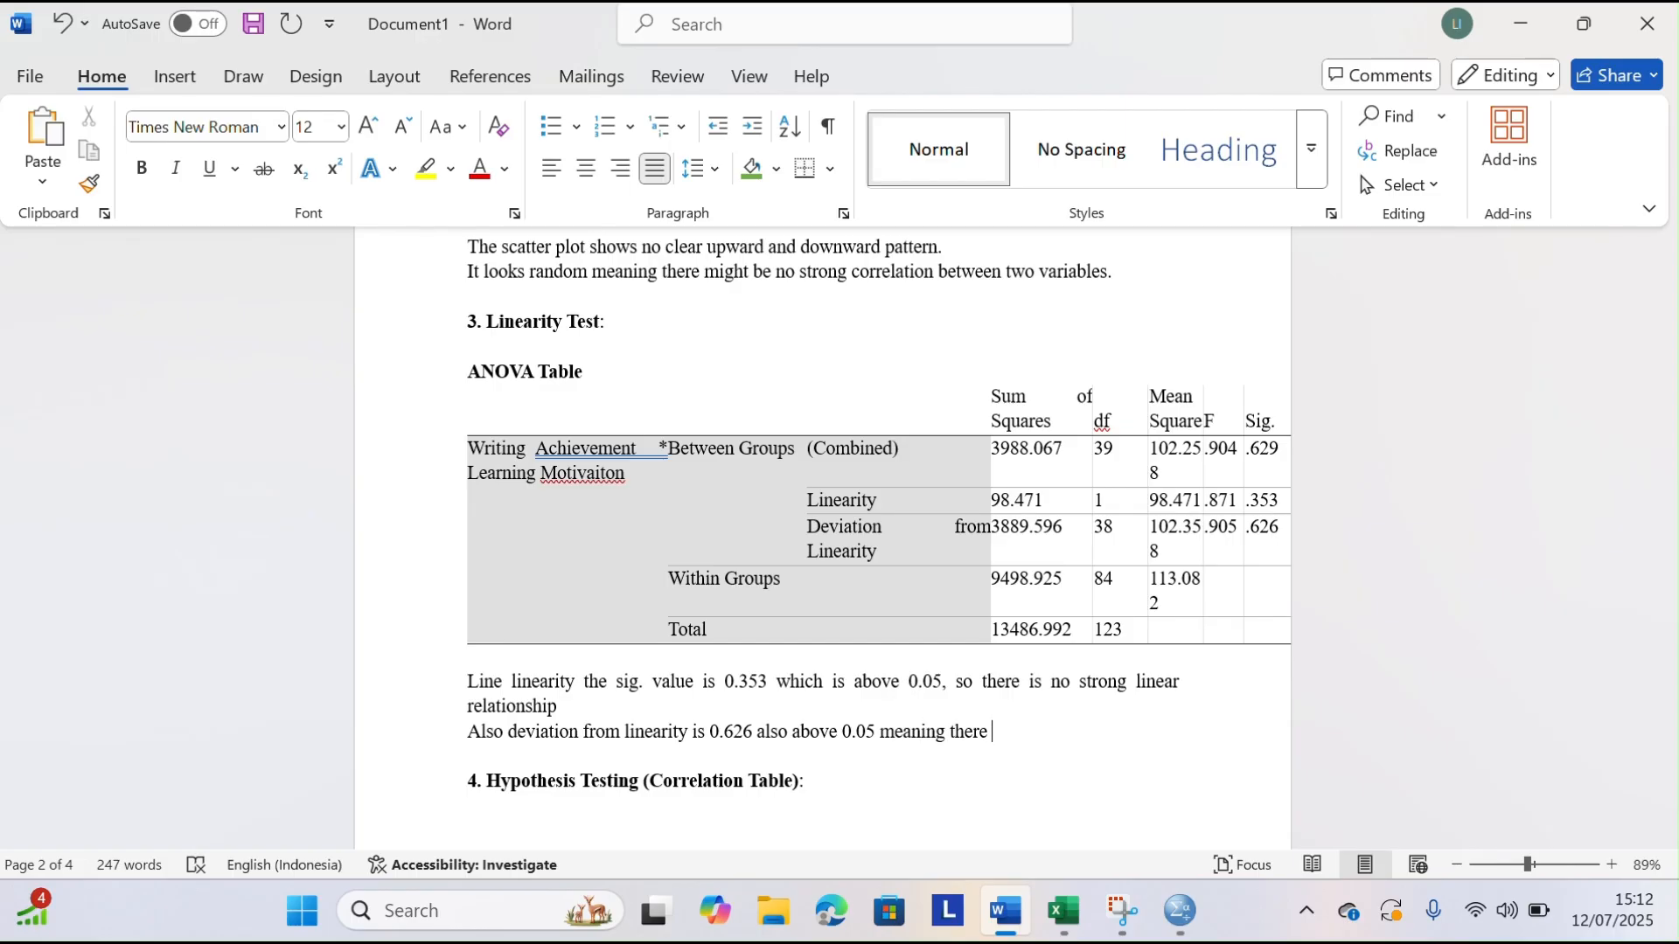
type("'")
type("s ni ")
type("significa")
type("nt")
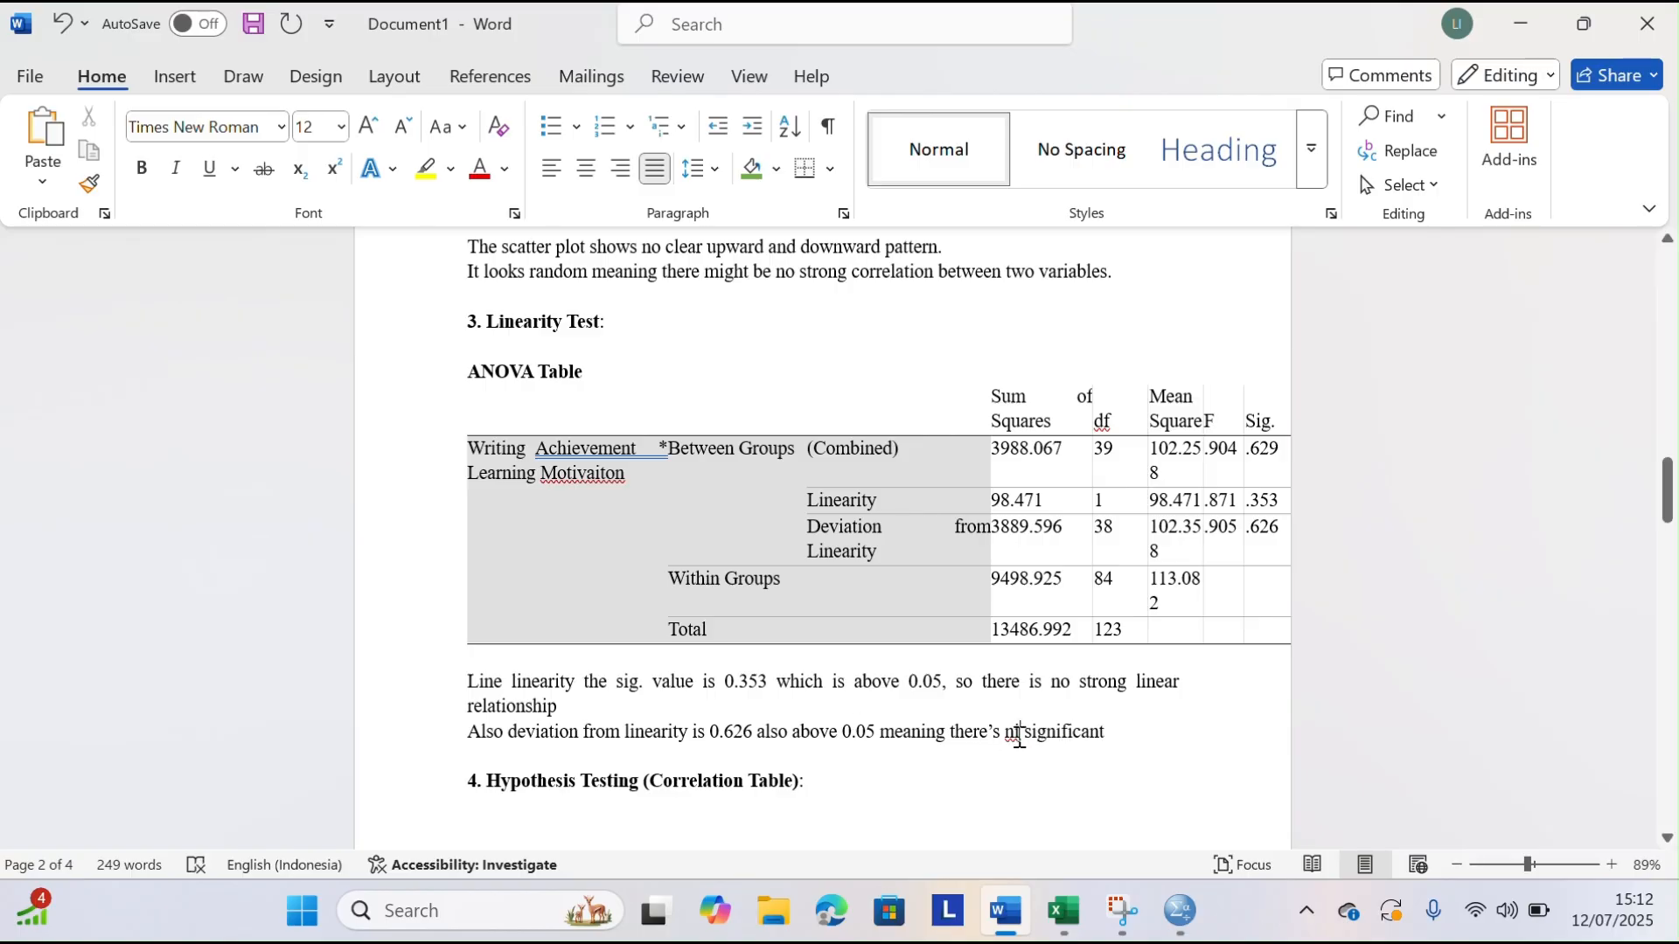
Complete the deviation sentence with "meaning there's no significant deviation.", correcting the misspelled "no"
key("BackSpace")
type("o")
left_click(1141, 725)
type("deviation")
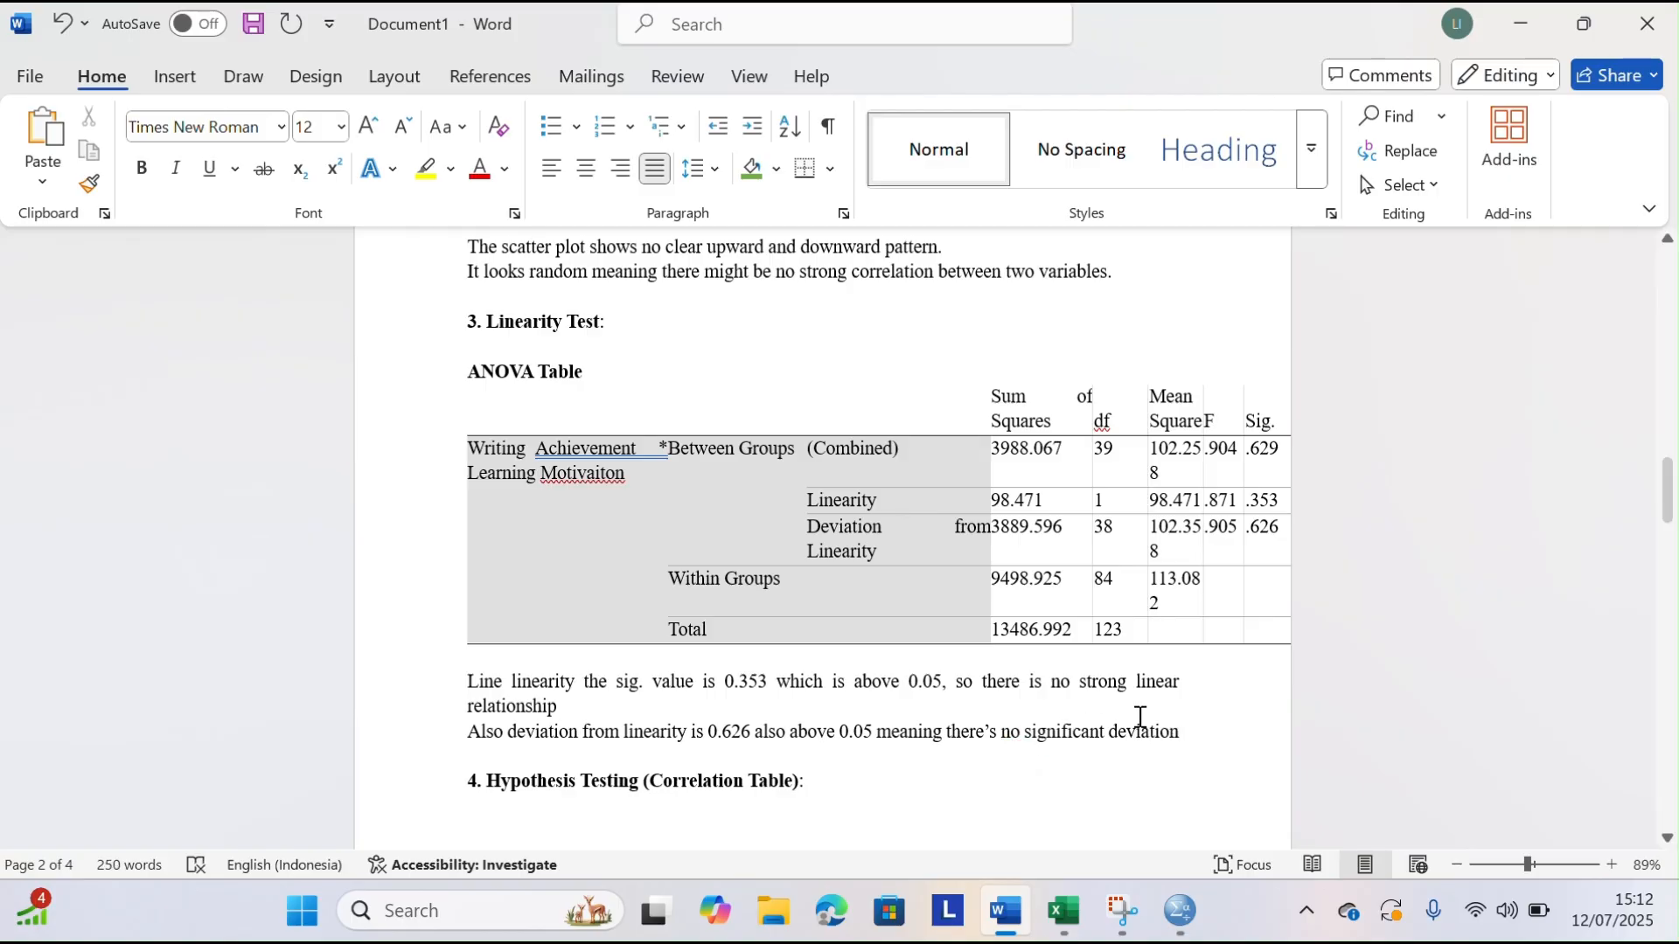
type(".")
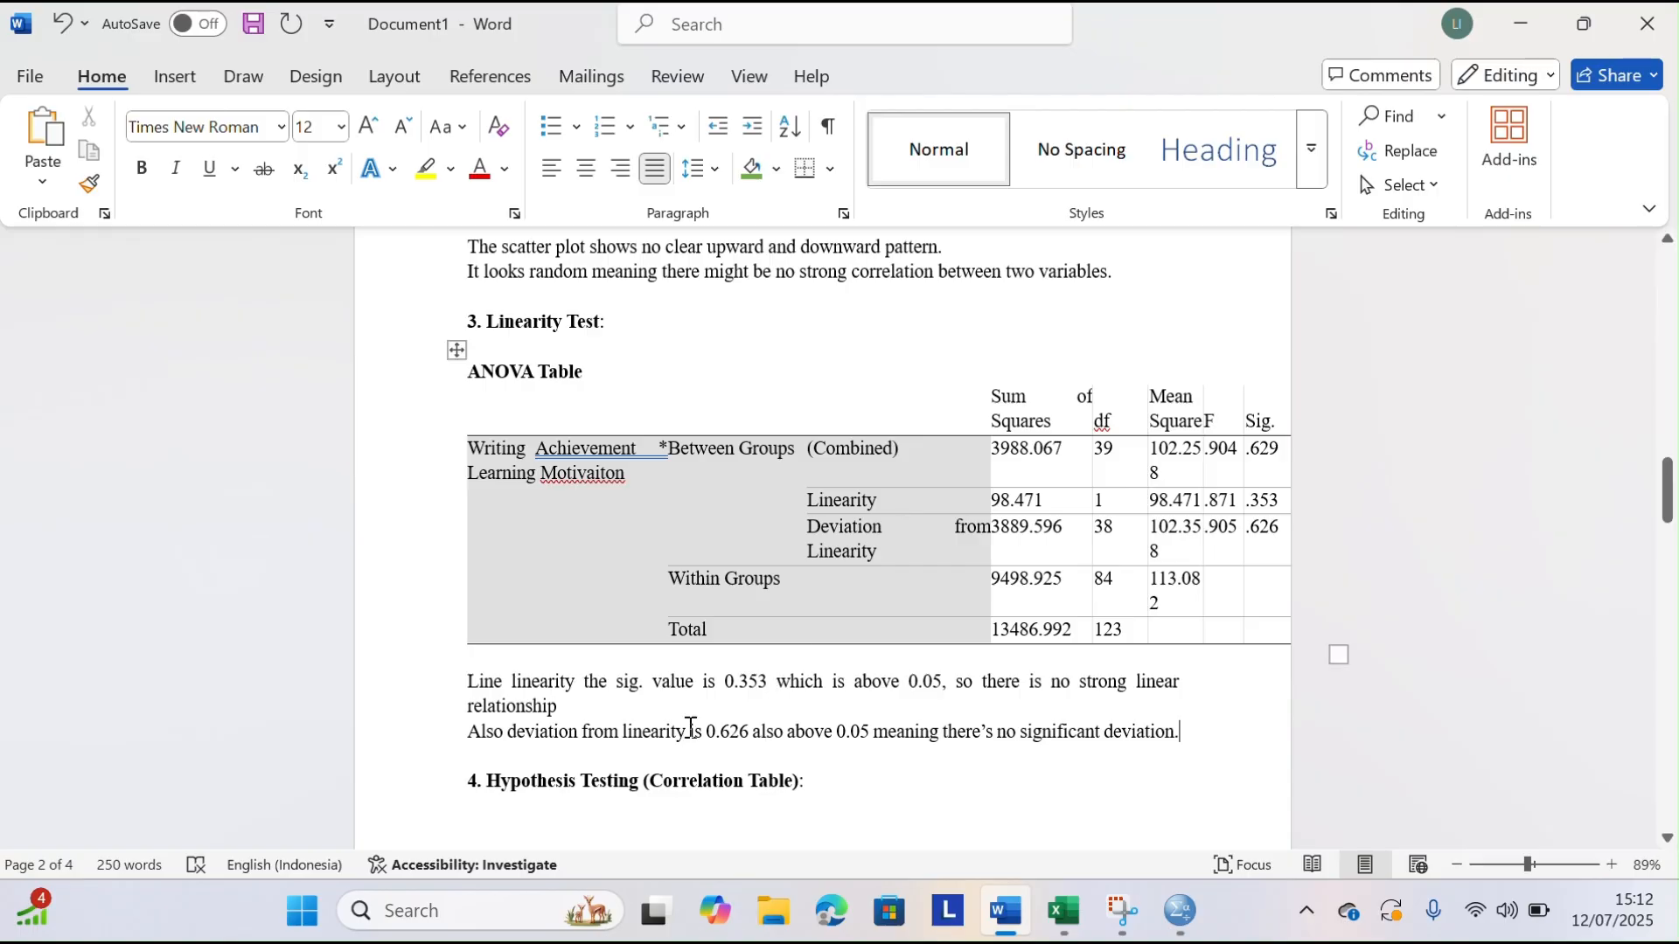
Add a line below the deviation sentence reading "This support that we can use spearman correlation", correcting the misspelled "correlation"
left_click(523, 756)
type("This support")
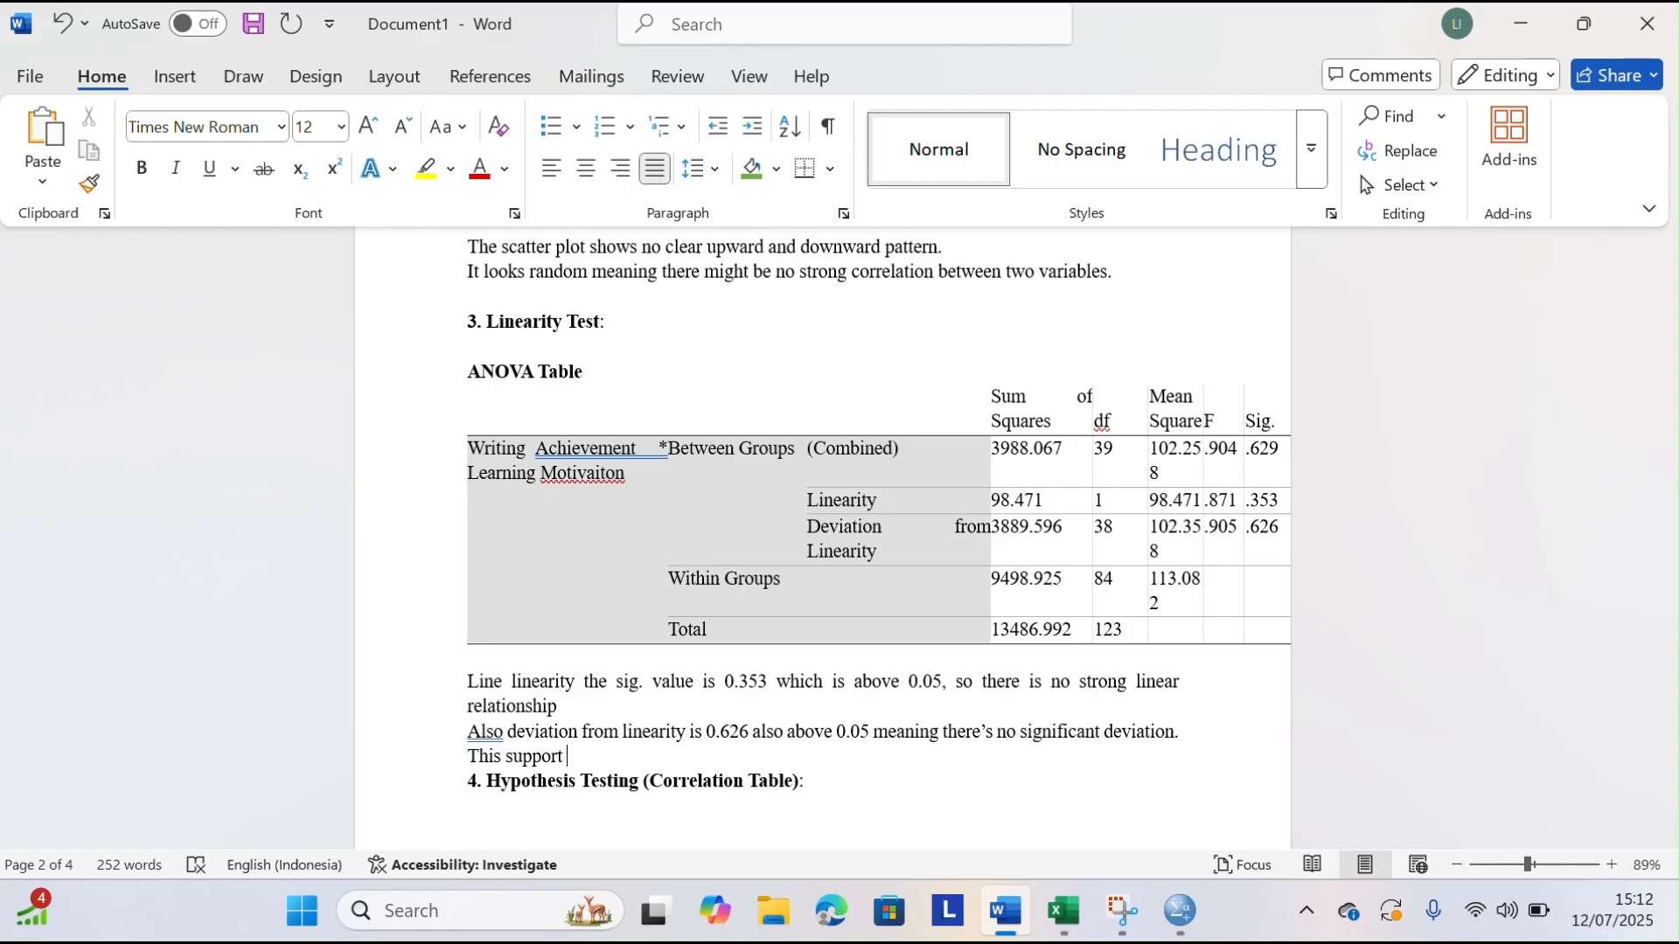
type(" that we can use spearman correaltion")
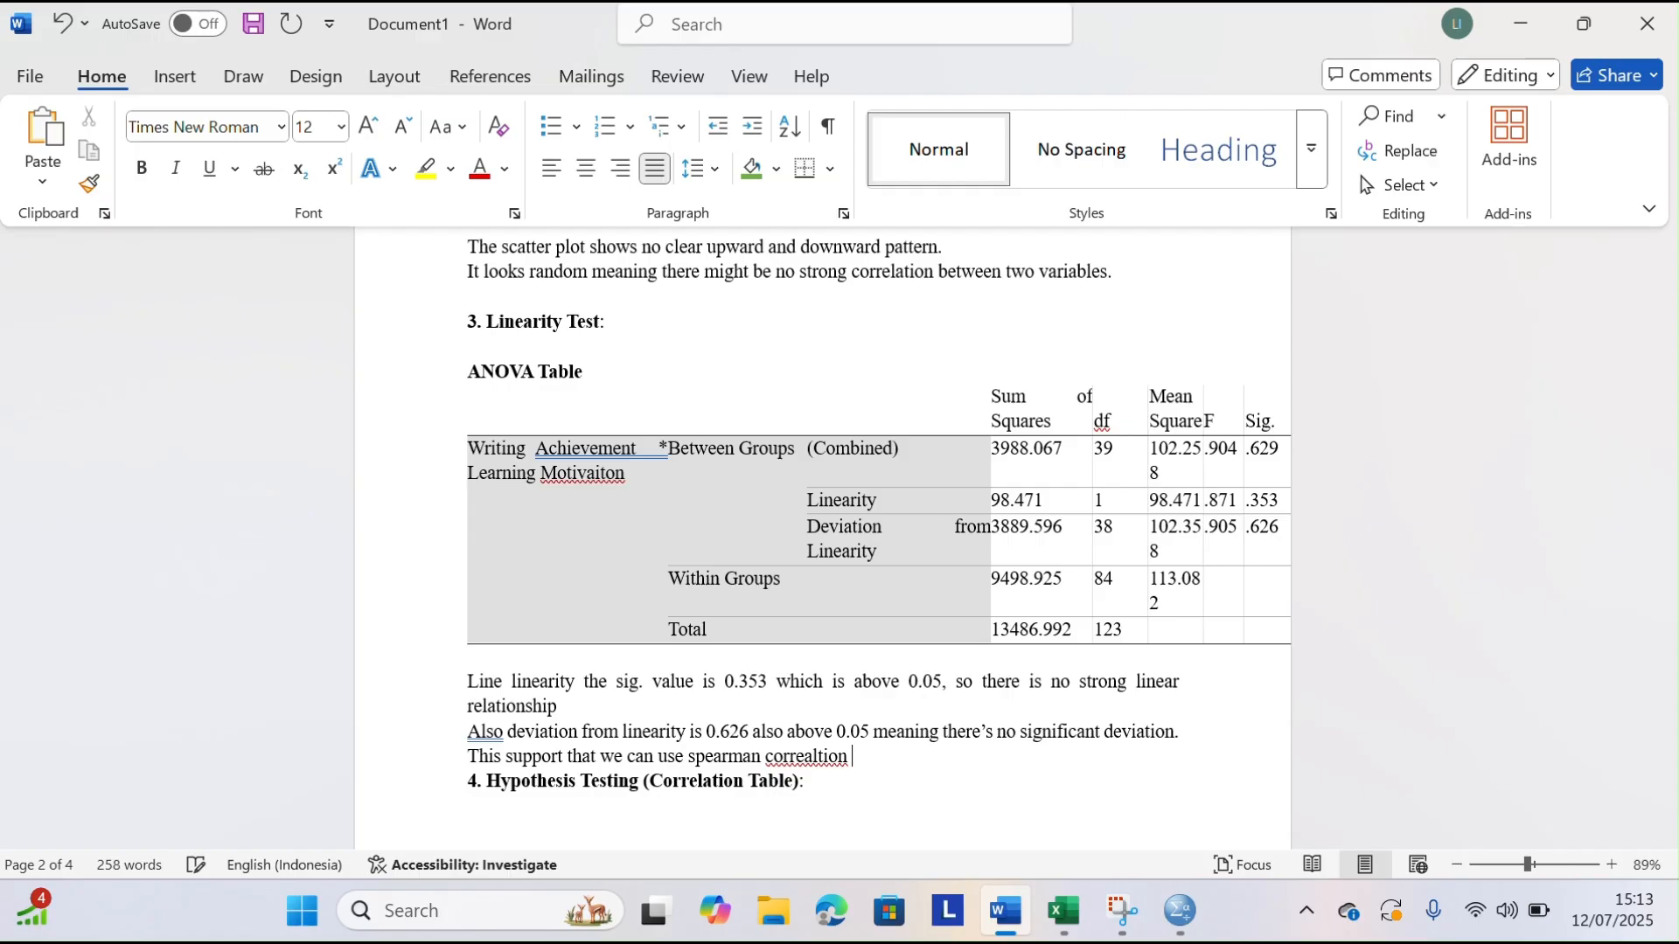
key("BackSpace")
key("BackSpace")
key("BackSpace")
key("BackSpace")
key("BackSpace")
key("BackSpace")
type("ka")
key("BackSpace")
key("BackSpace")
type("lation , because there is no")
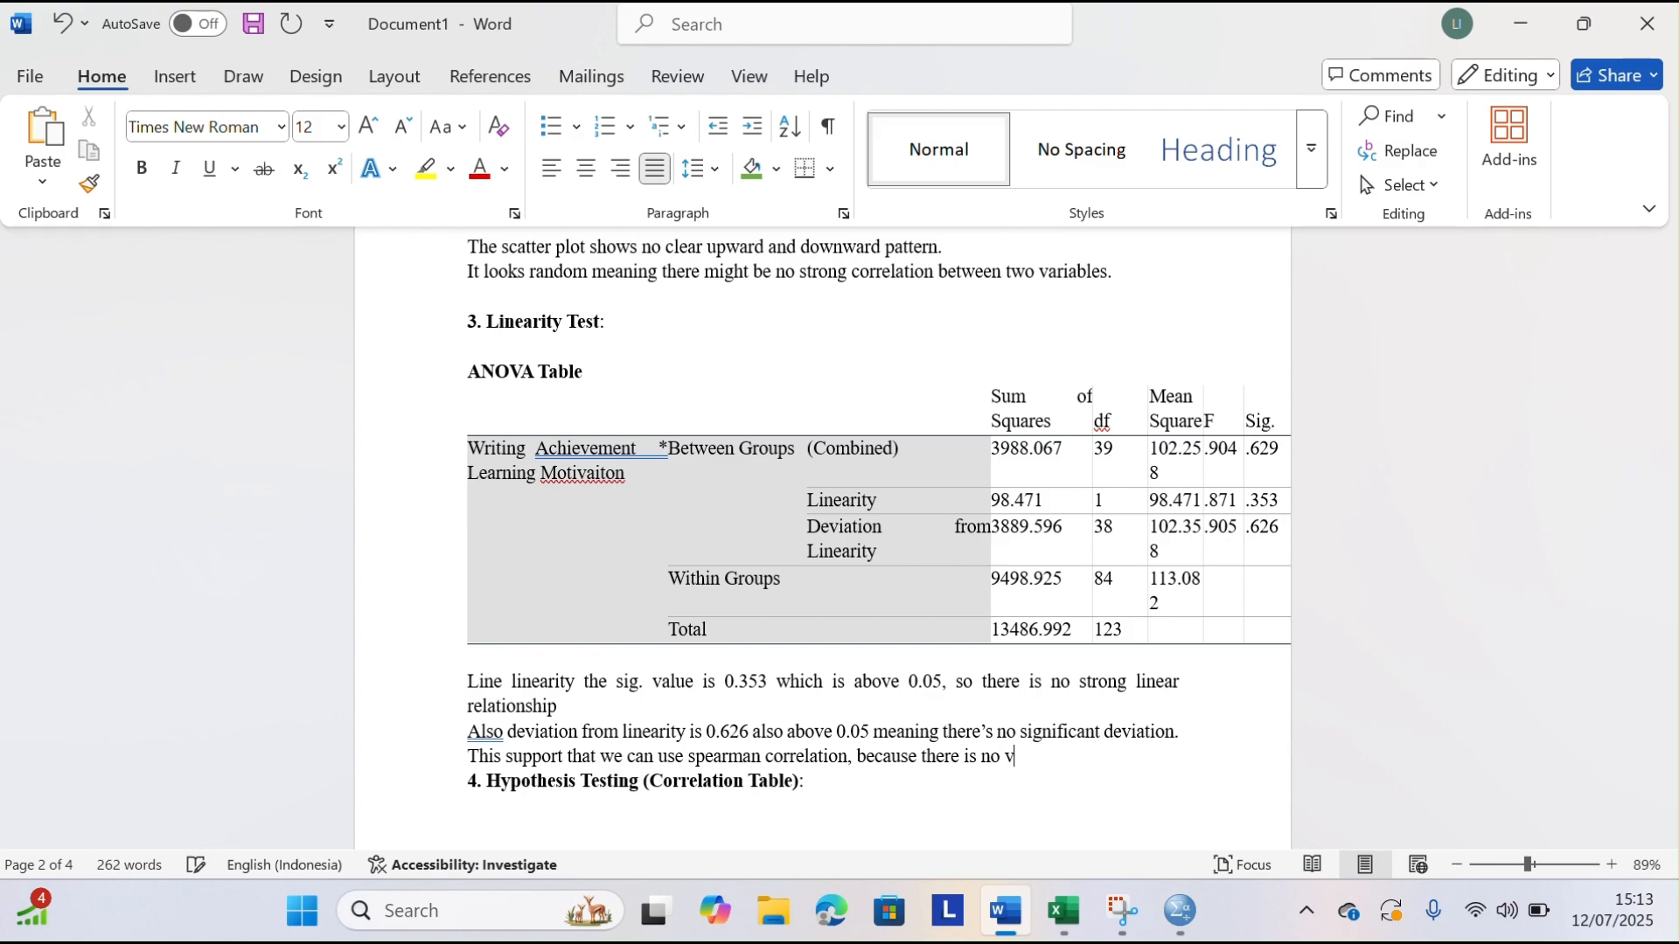
type(" clear pattern.")
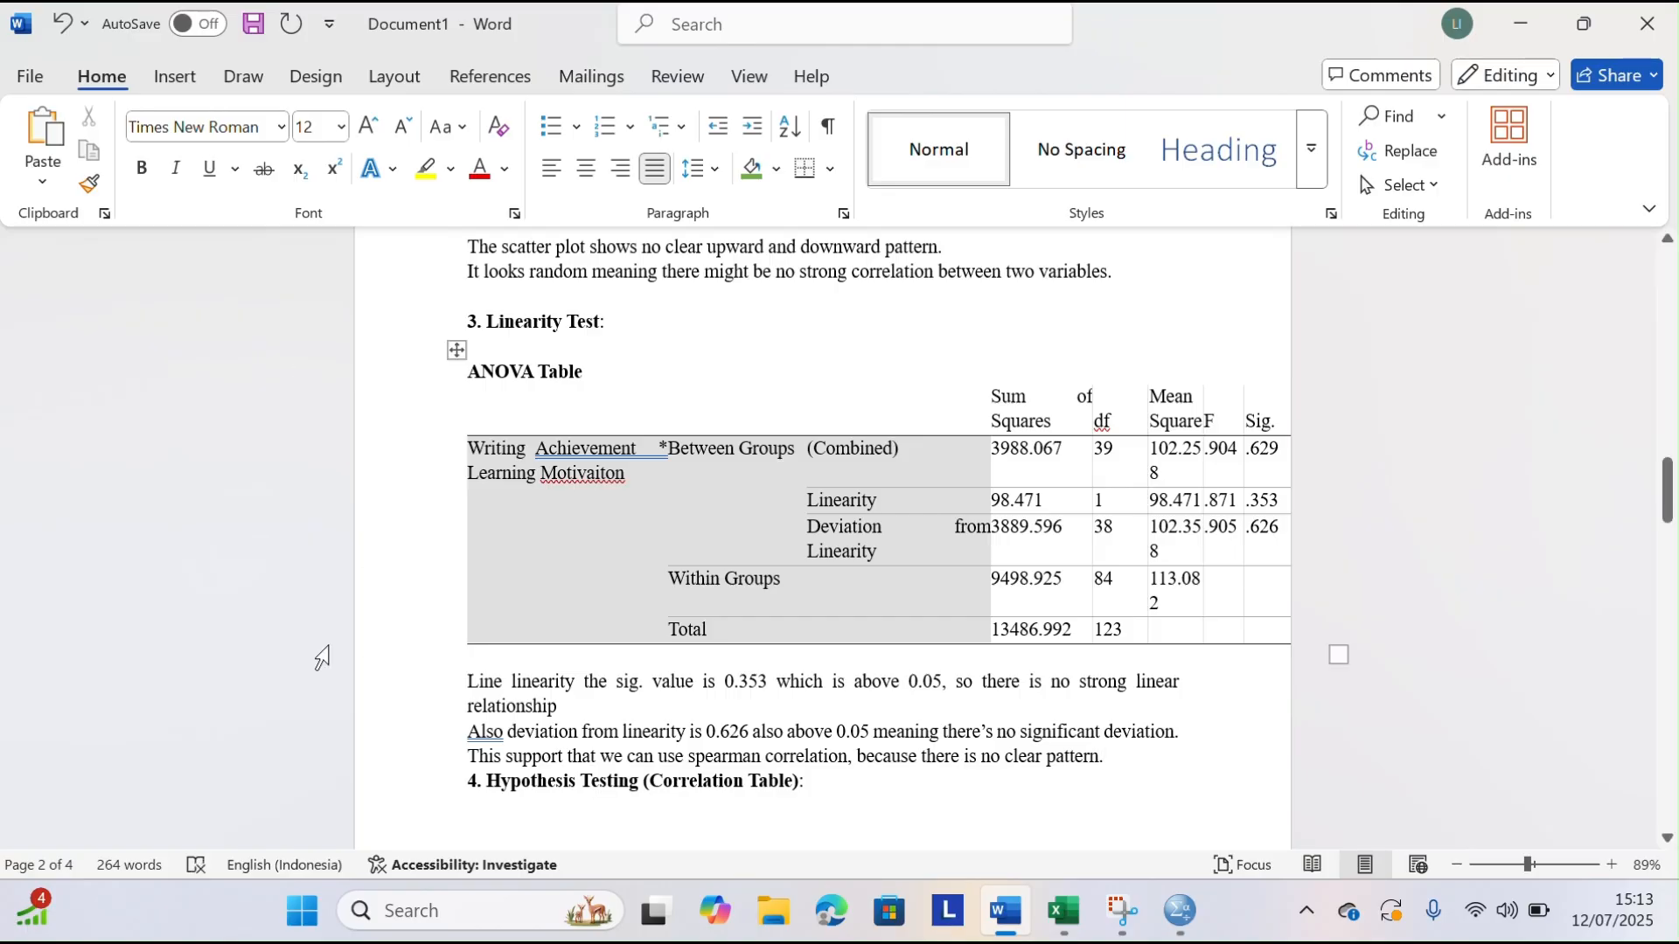
Shade the ANOVA table's Sig. column green from its header through the Deviation from Linearity row
scroll(697, 622, "down", 1)
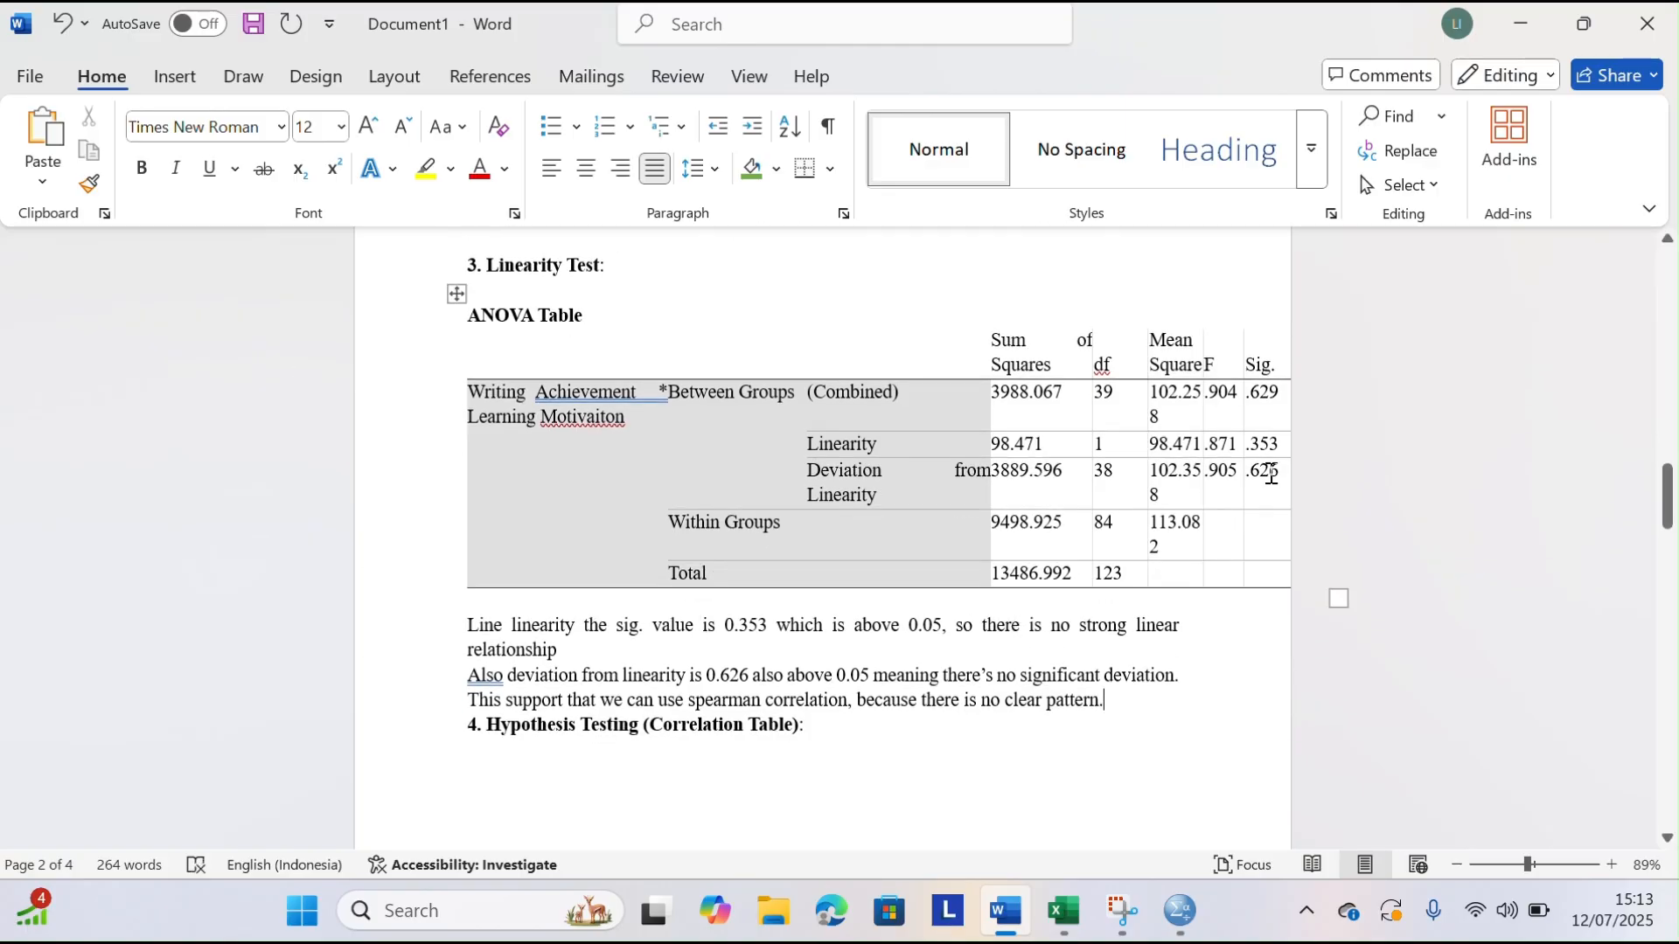
left_click(1240, 361)
mouse_move(1254, 376)
left_mouse_down()
mouse_move(1281, 472)
mouse_move(1241, 328)
mouse_move(1270, 390)
mouse_move(1272, 468)
left_mouse_up()
left_click(1243, 293)
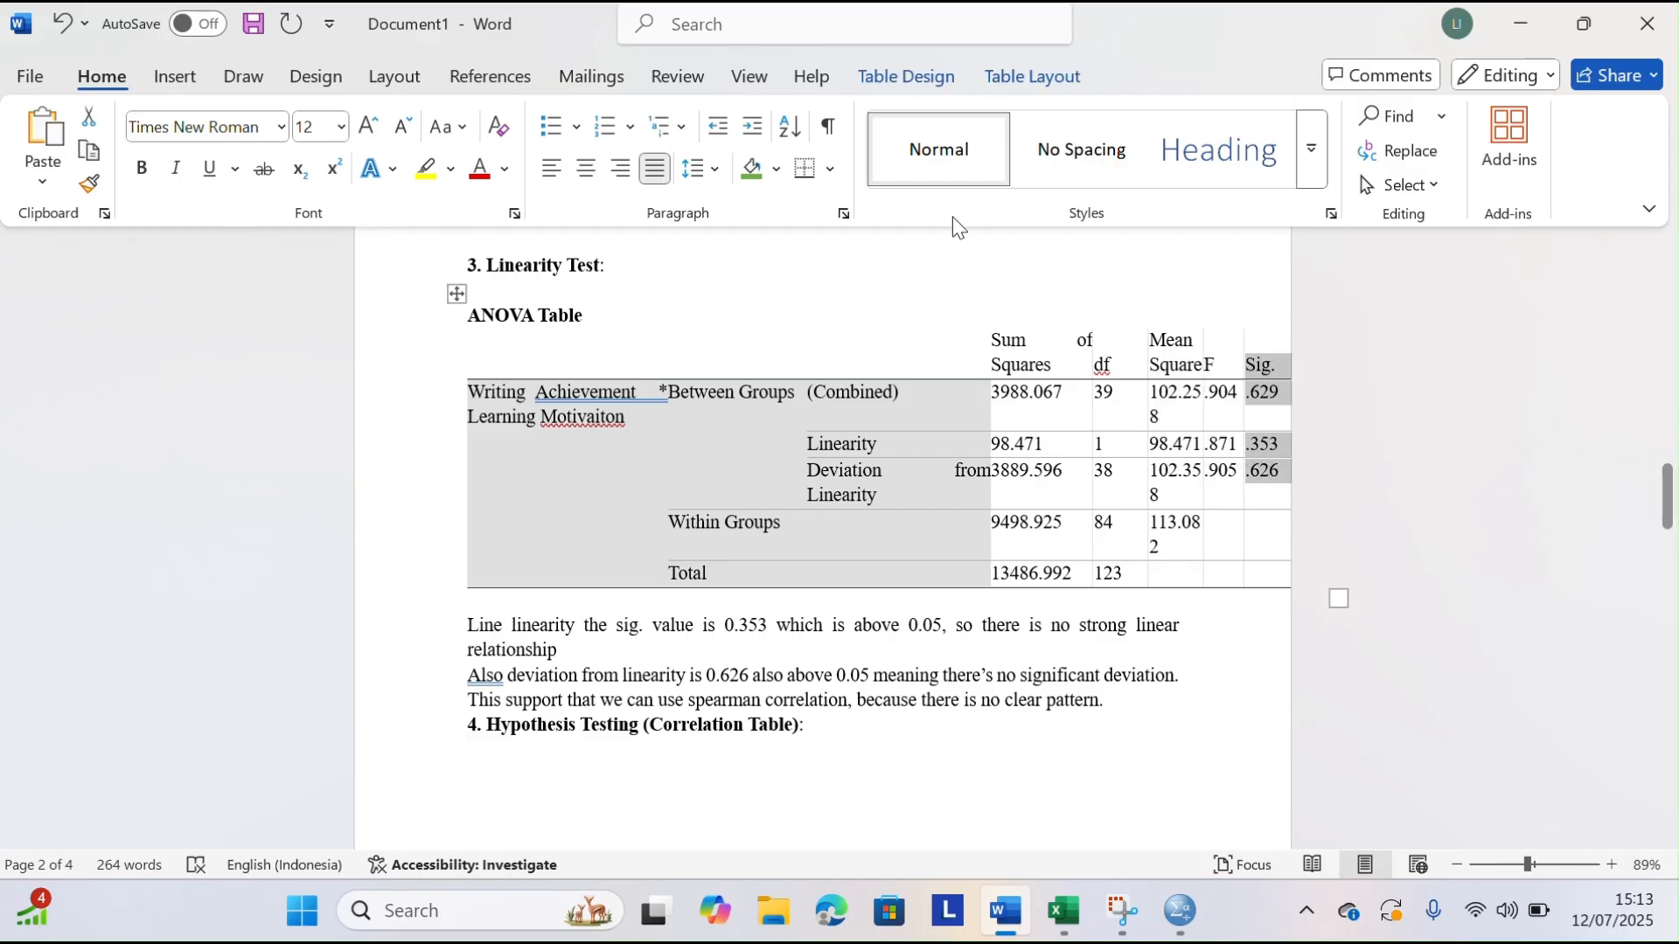
left_click(752, 169)
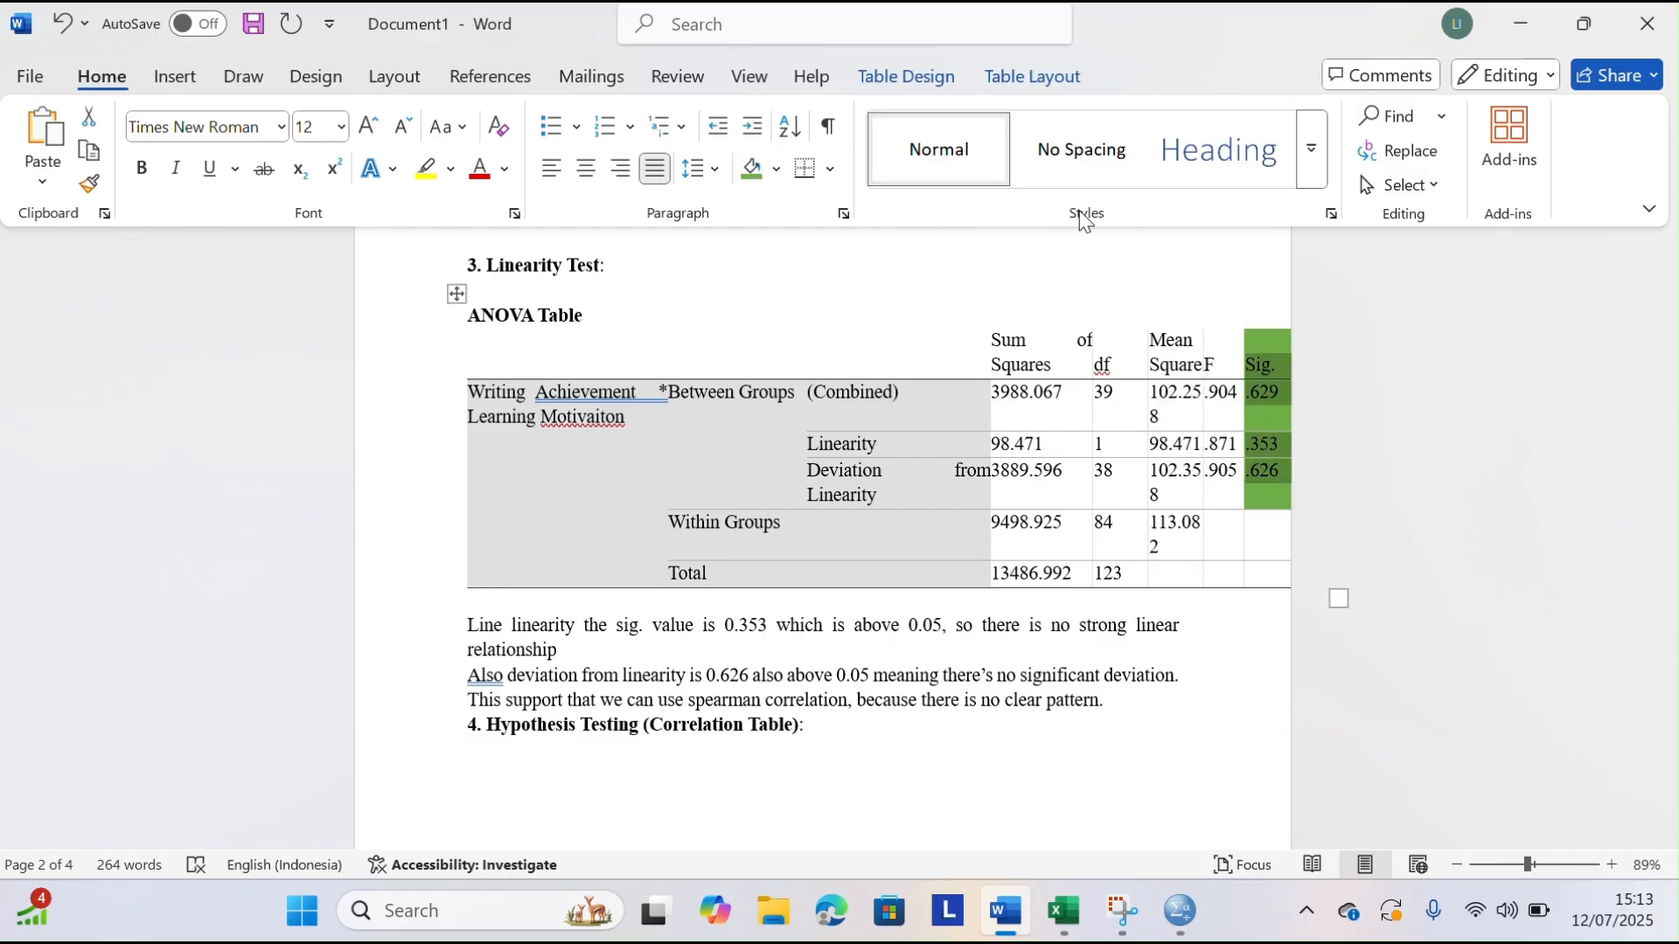
left_click(1066, 240)
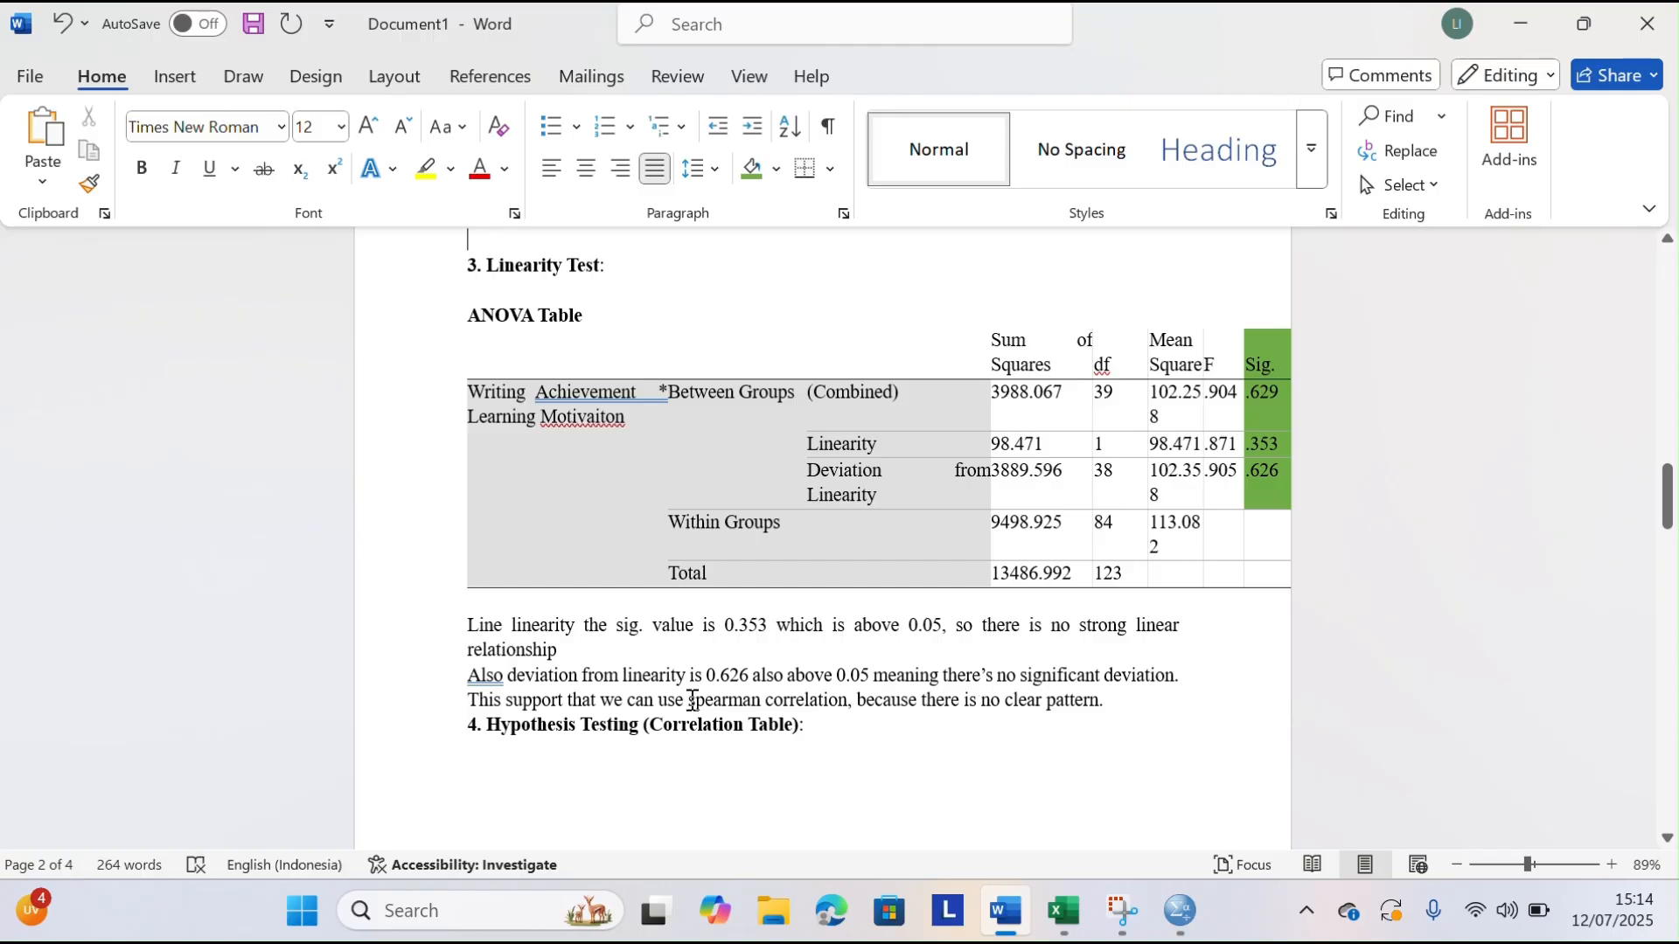
Highlight the words "spearman correlation" in yellow in the last linearity sentence
left_click_drag(690, 700, 845, 702)
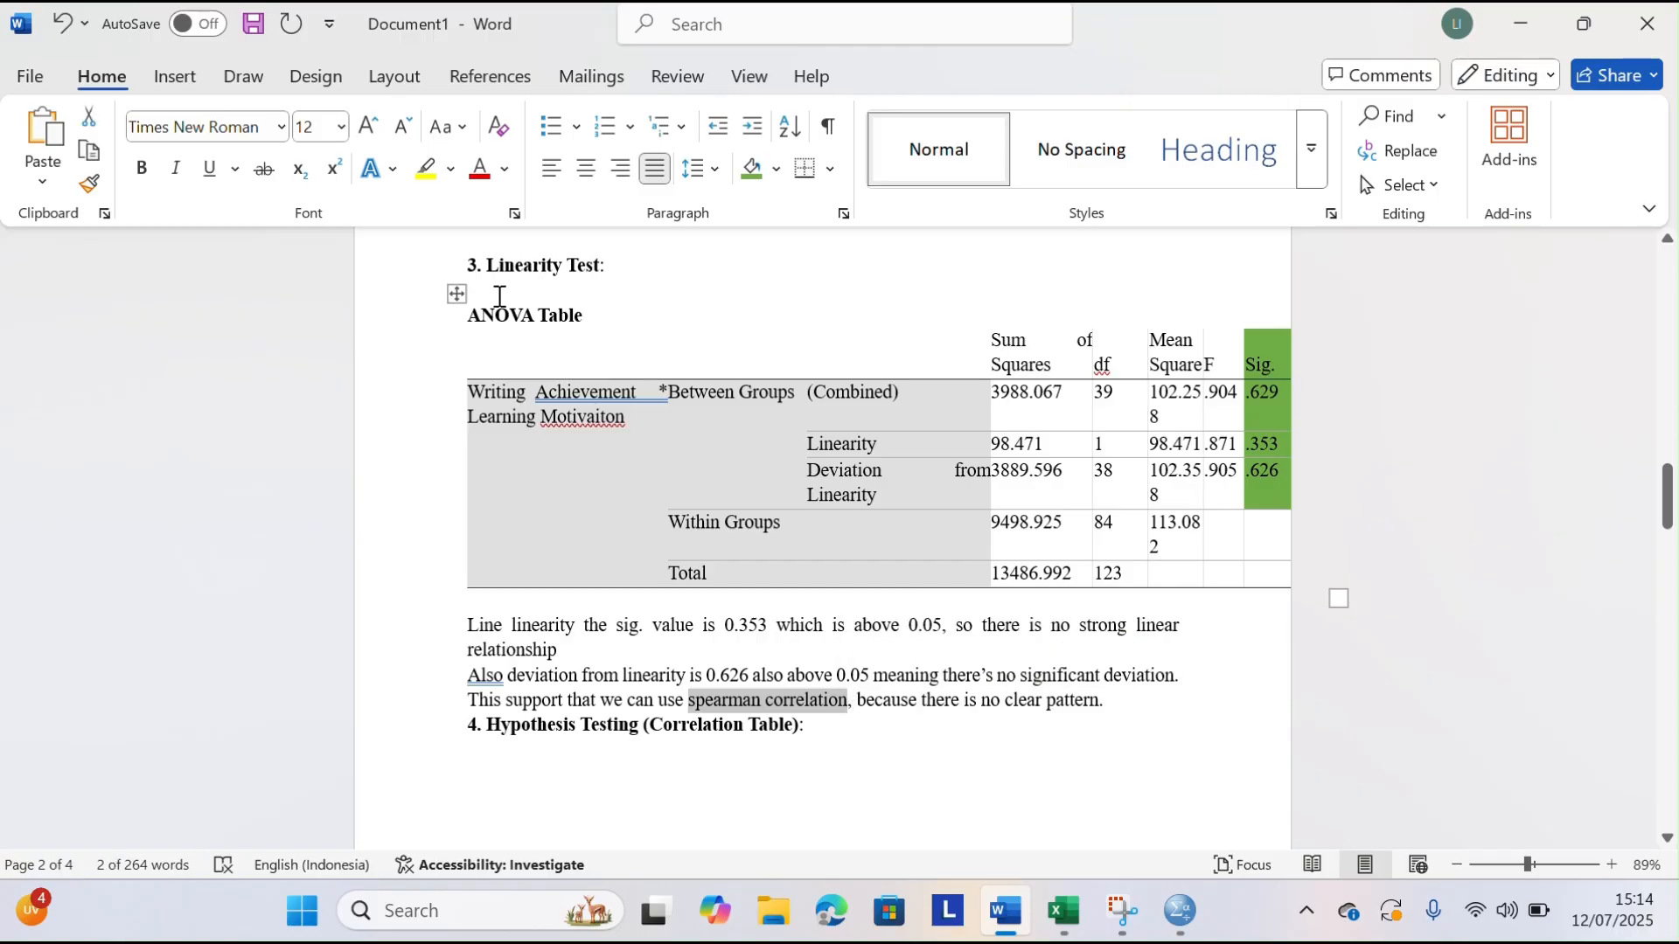
left_click(426, 169)
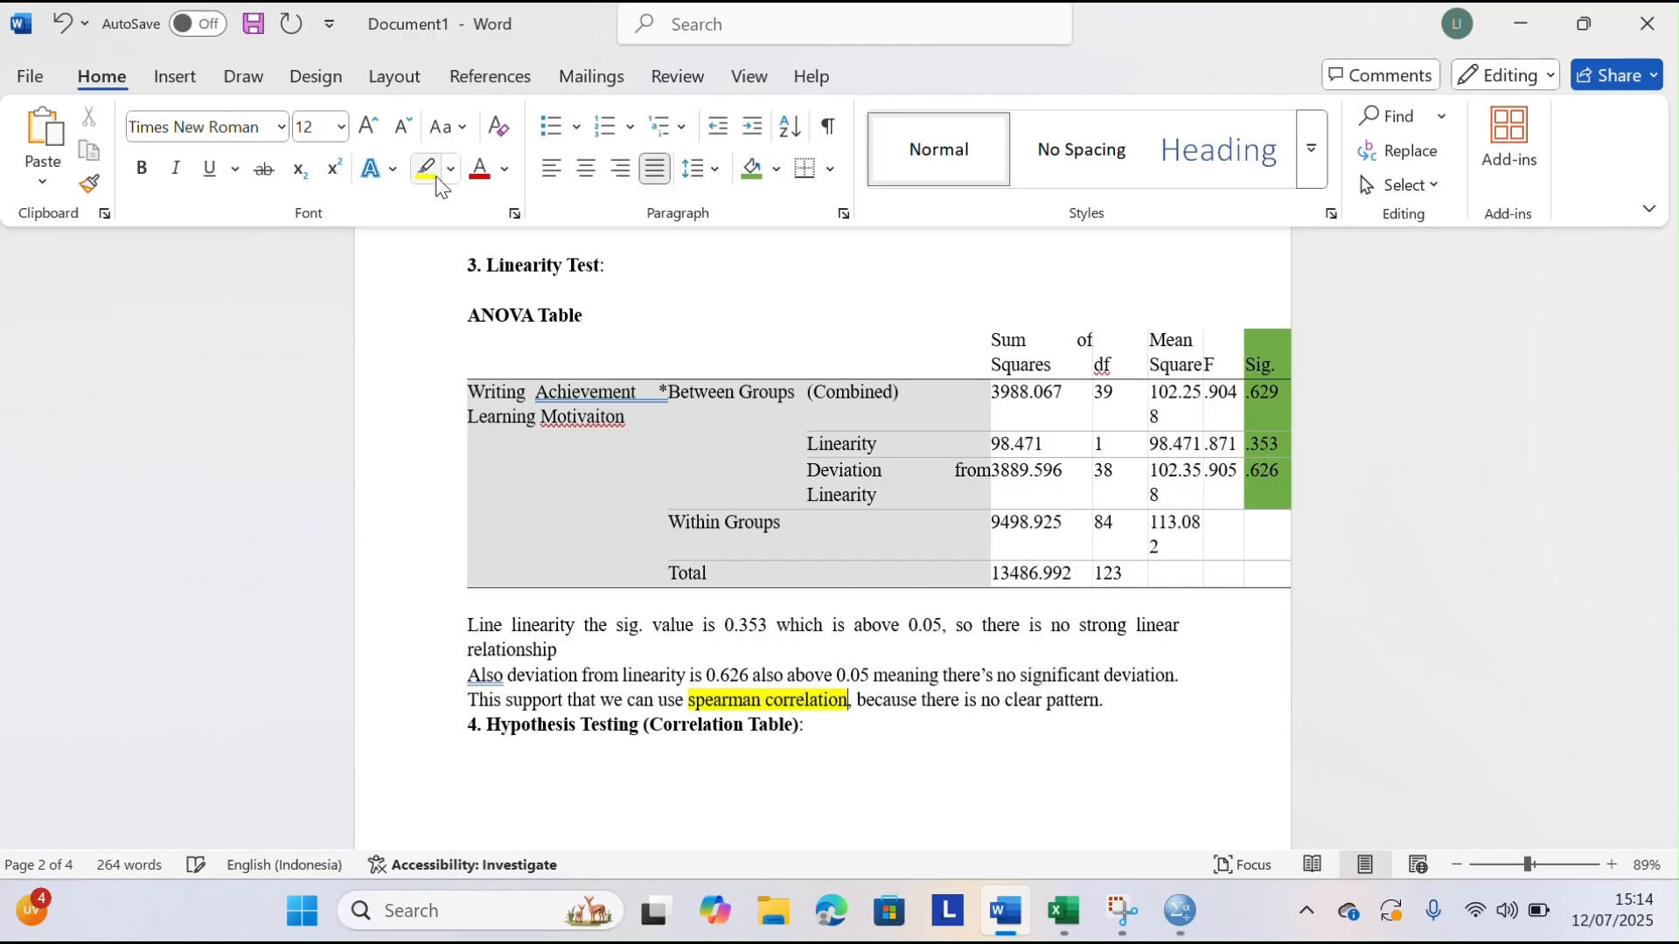
left_click(975, 806)
Insert blank lines above the Conclusion heading and before the "4. Hypothesis Testing (Correlation Table)" heading so section 4 starts on the next page
scroll(975, 806, "down", 3)
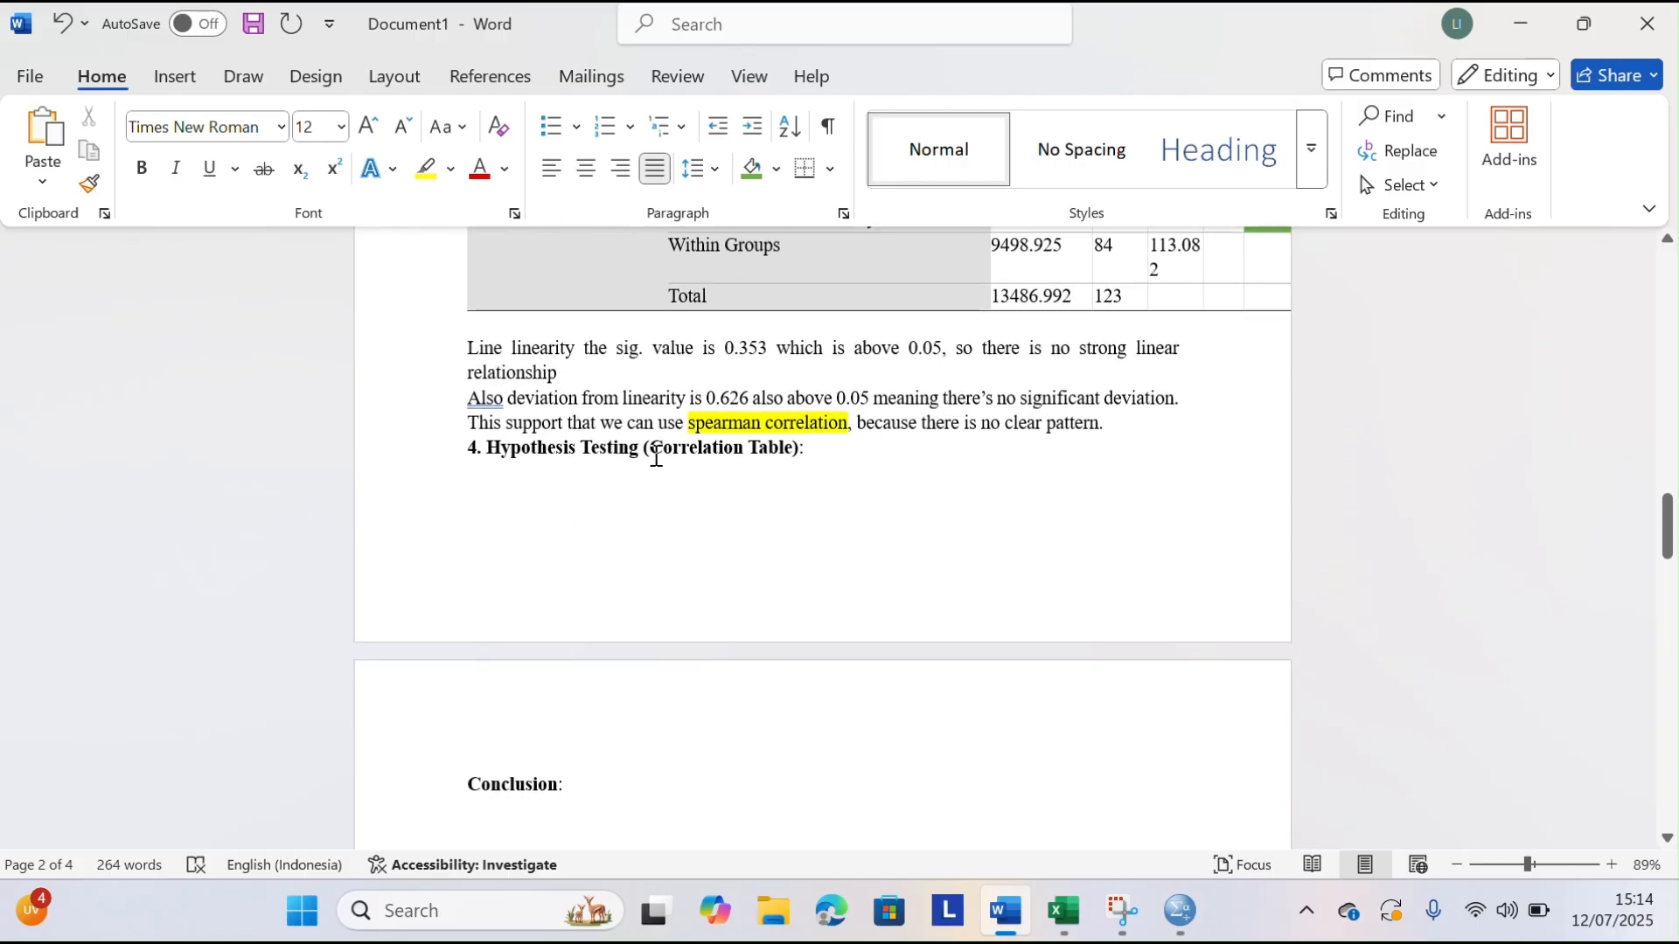
key("Return")
key("Return")
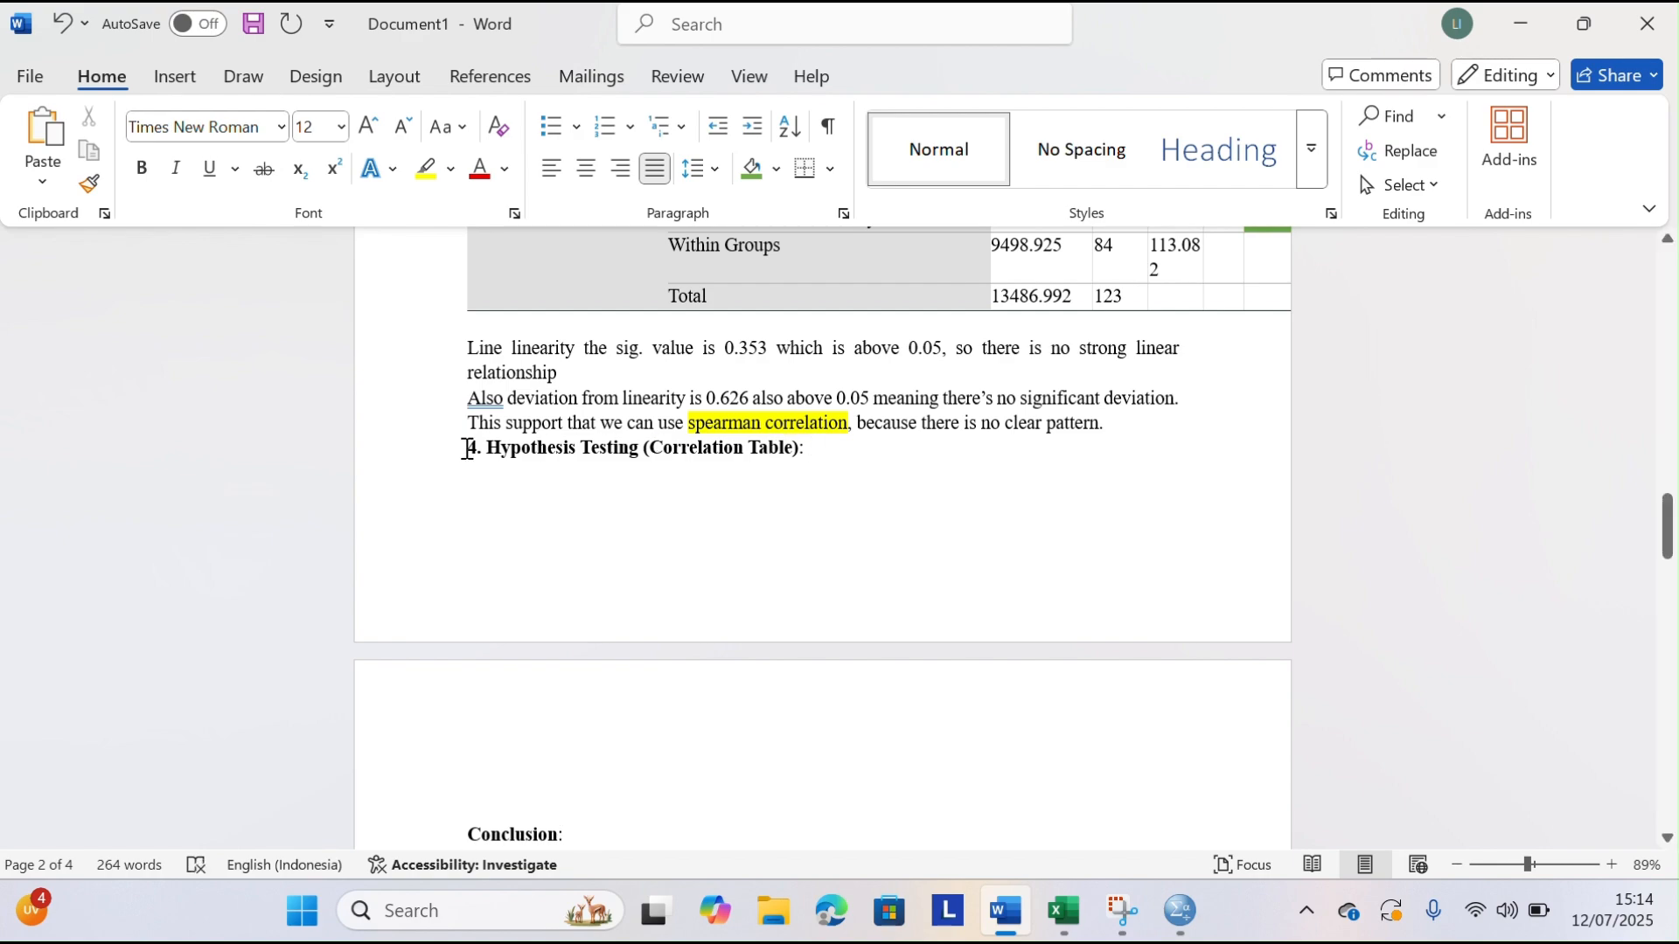
left_click(468, 448)
key("Return")
key("Return")
key("Return")
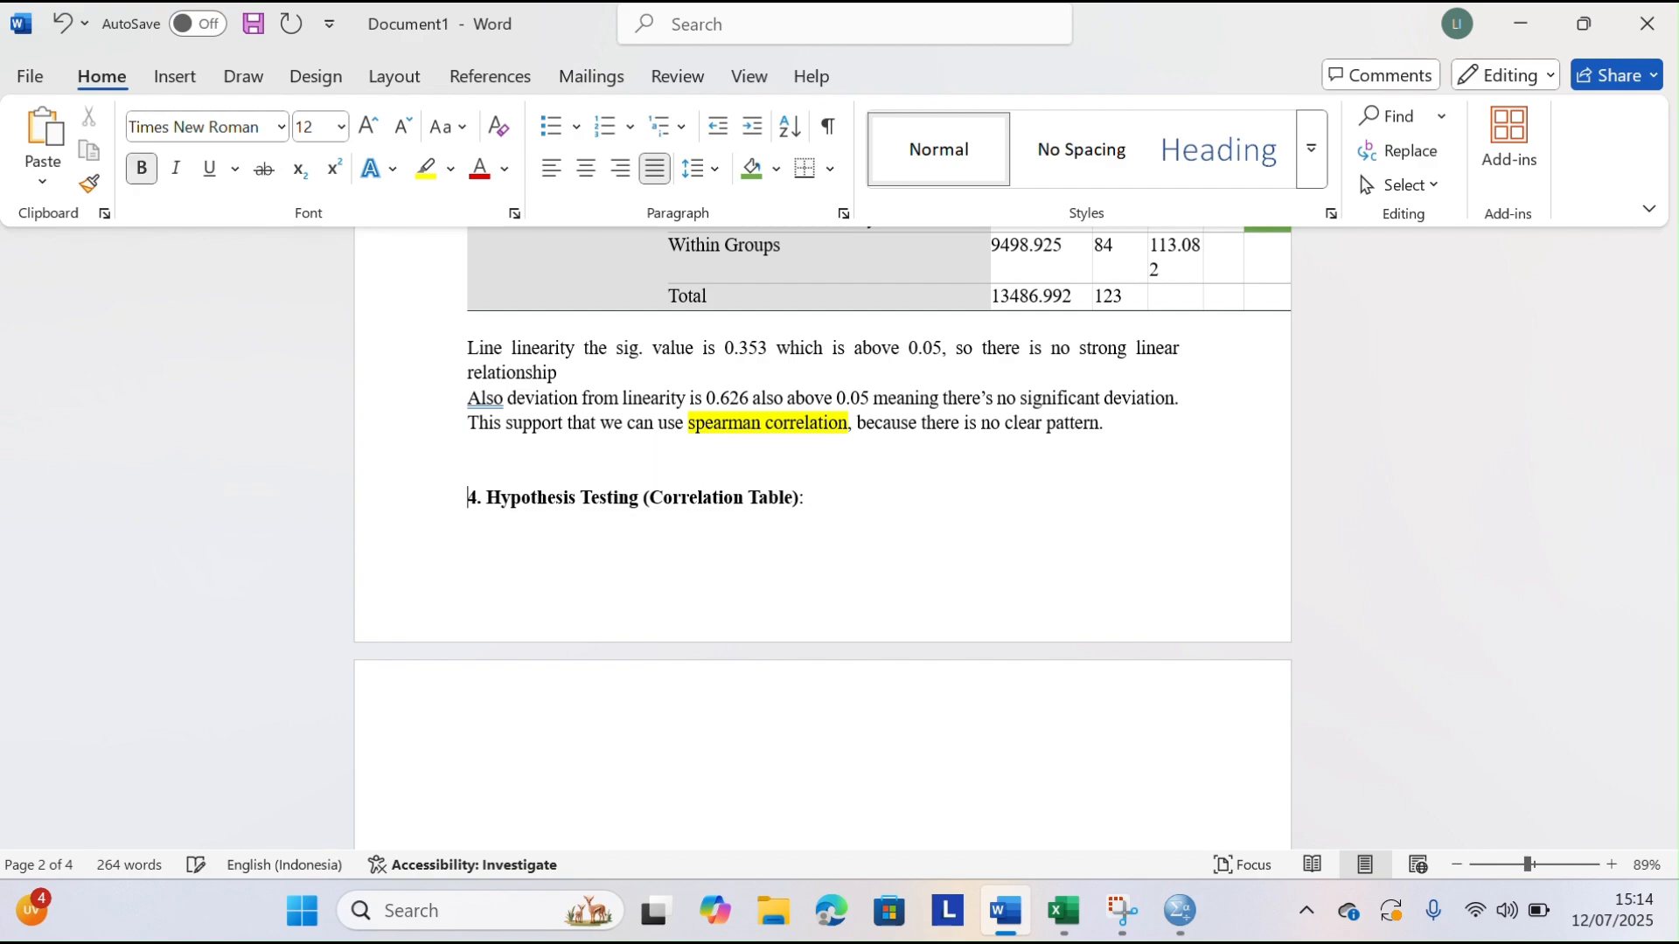
scroll(822, 524, "down", 1)
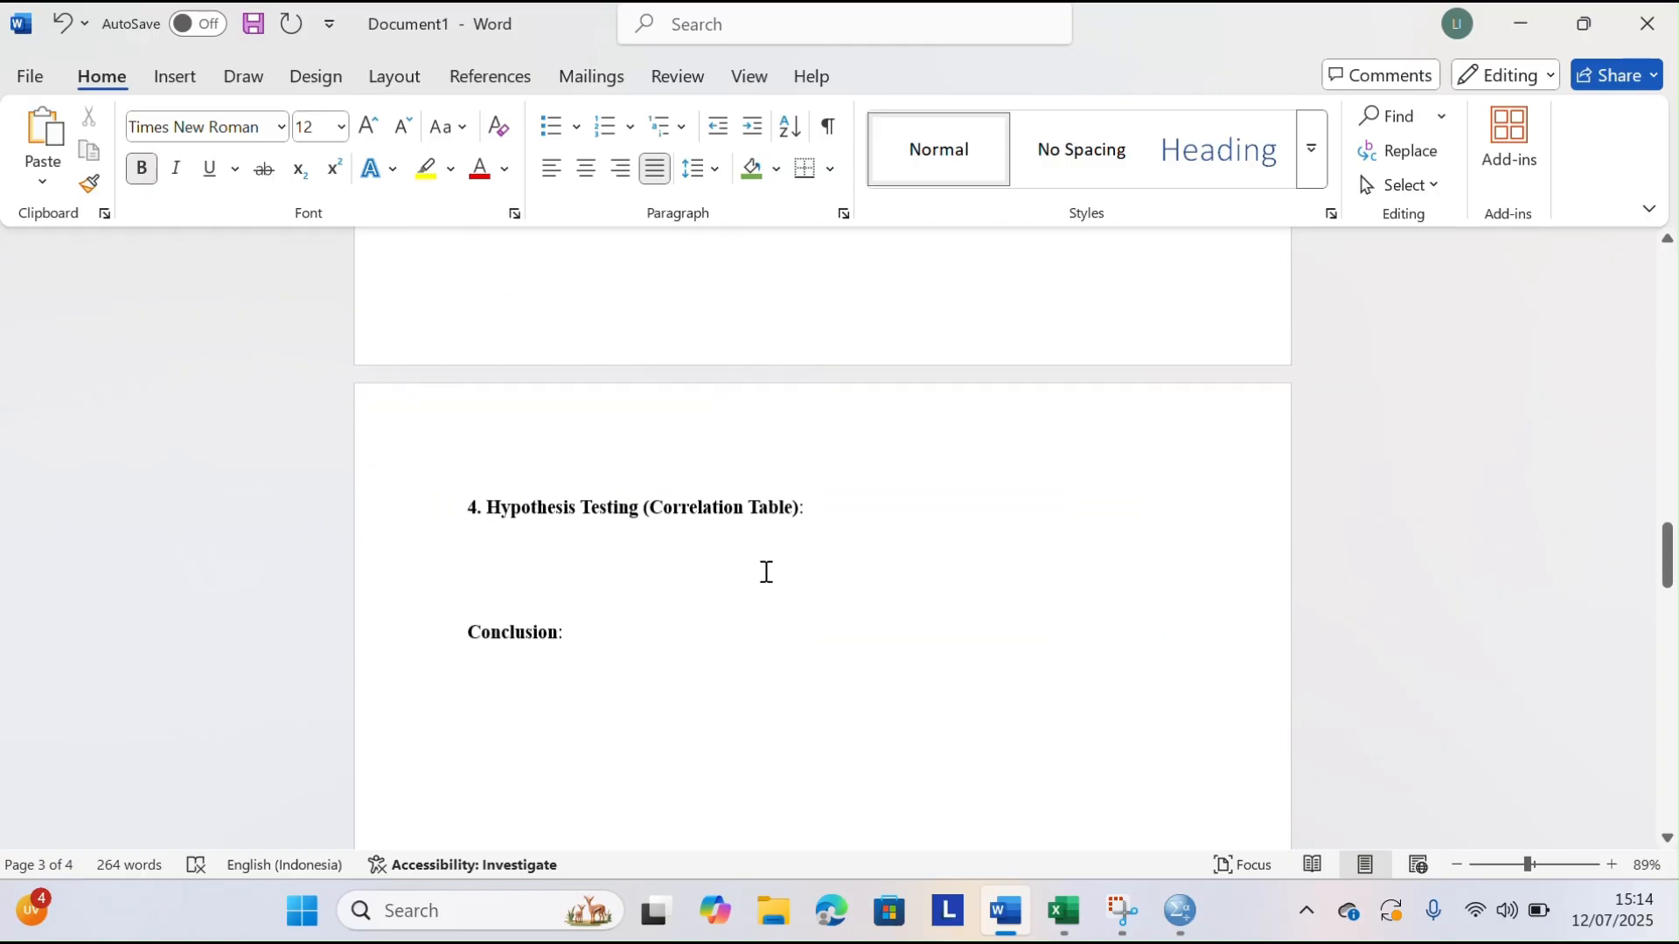
Switch to the SPSS output viewer and open the Bivariate Correlations analysis
left_click(1180, 918)
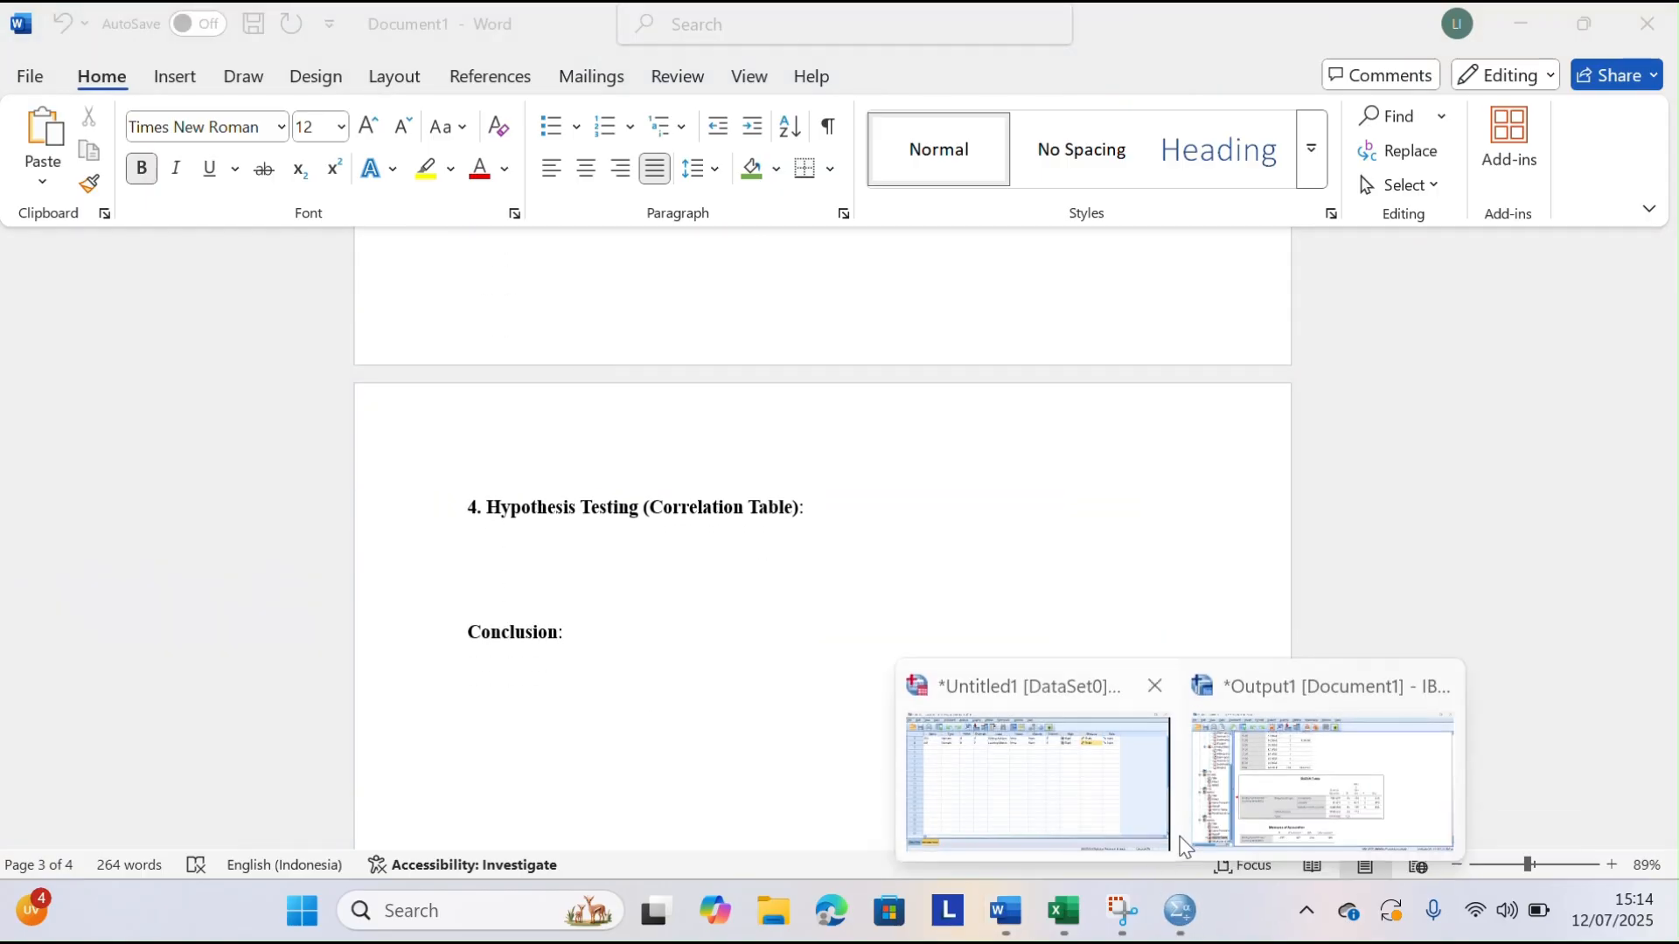
left_click(1226, 806)
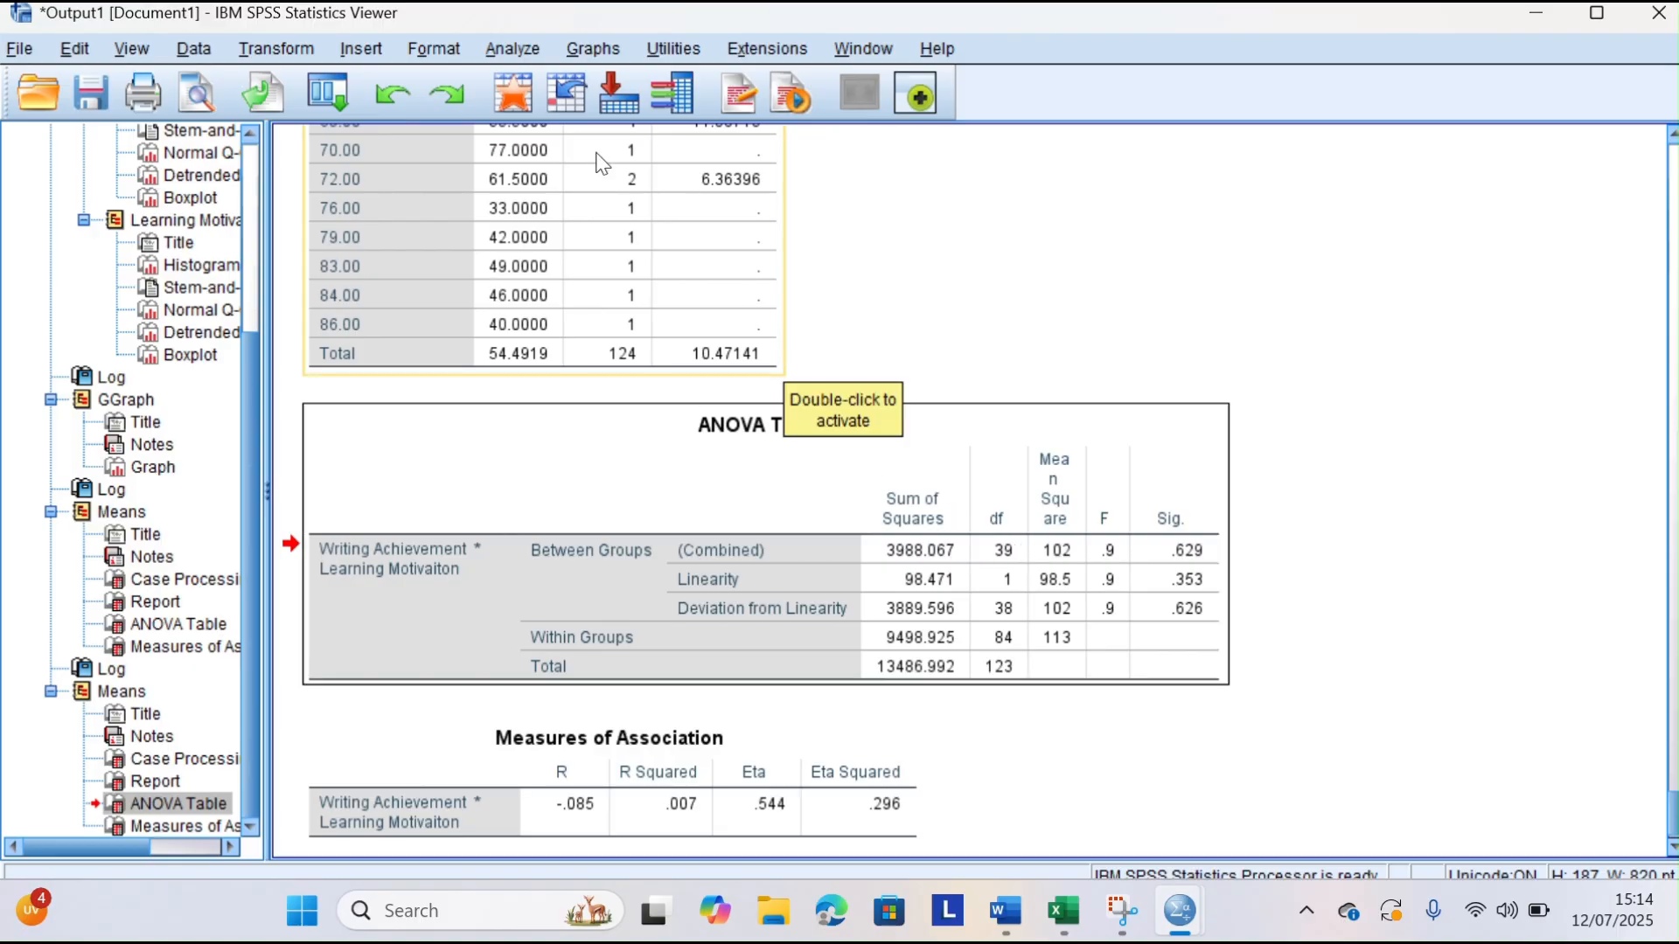
left_click(510, 51)
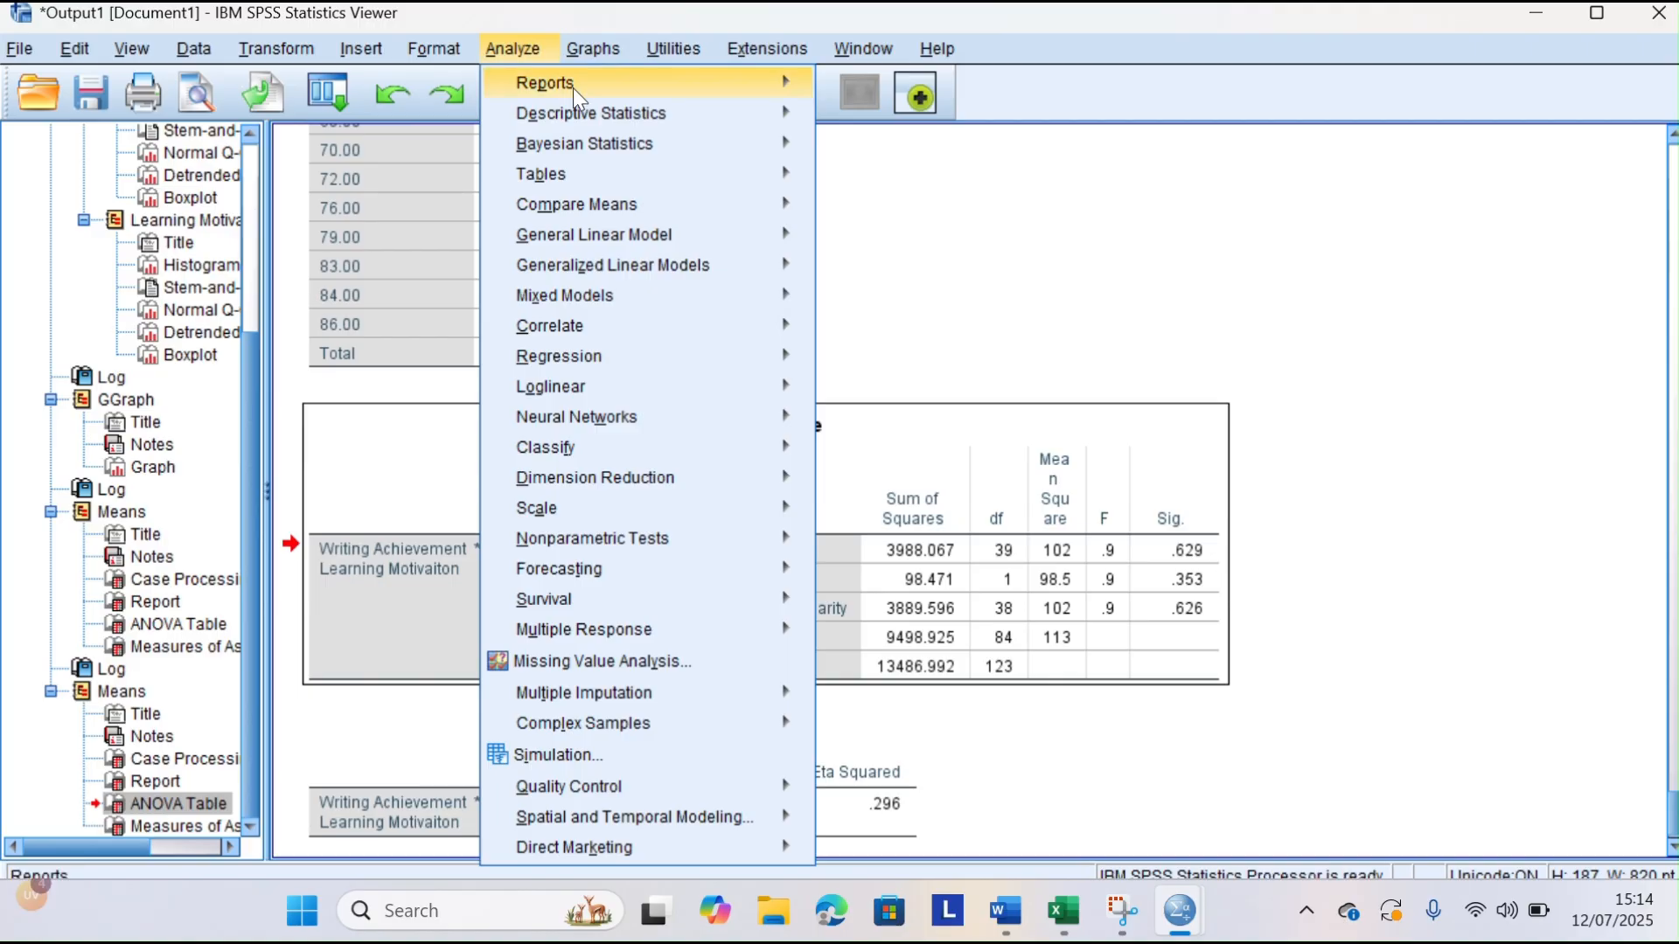
mouse_move(649, 325)
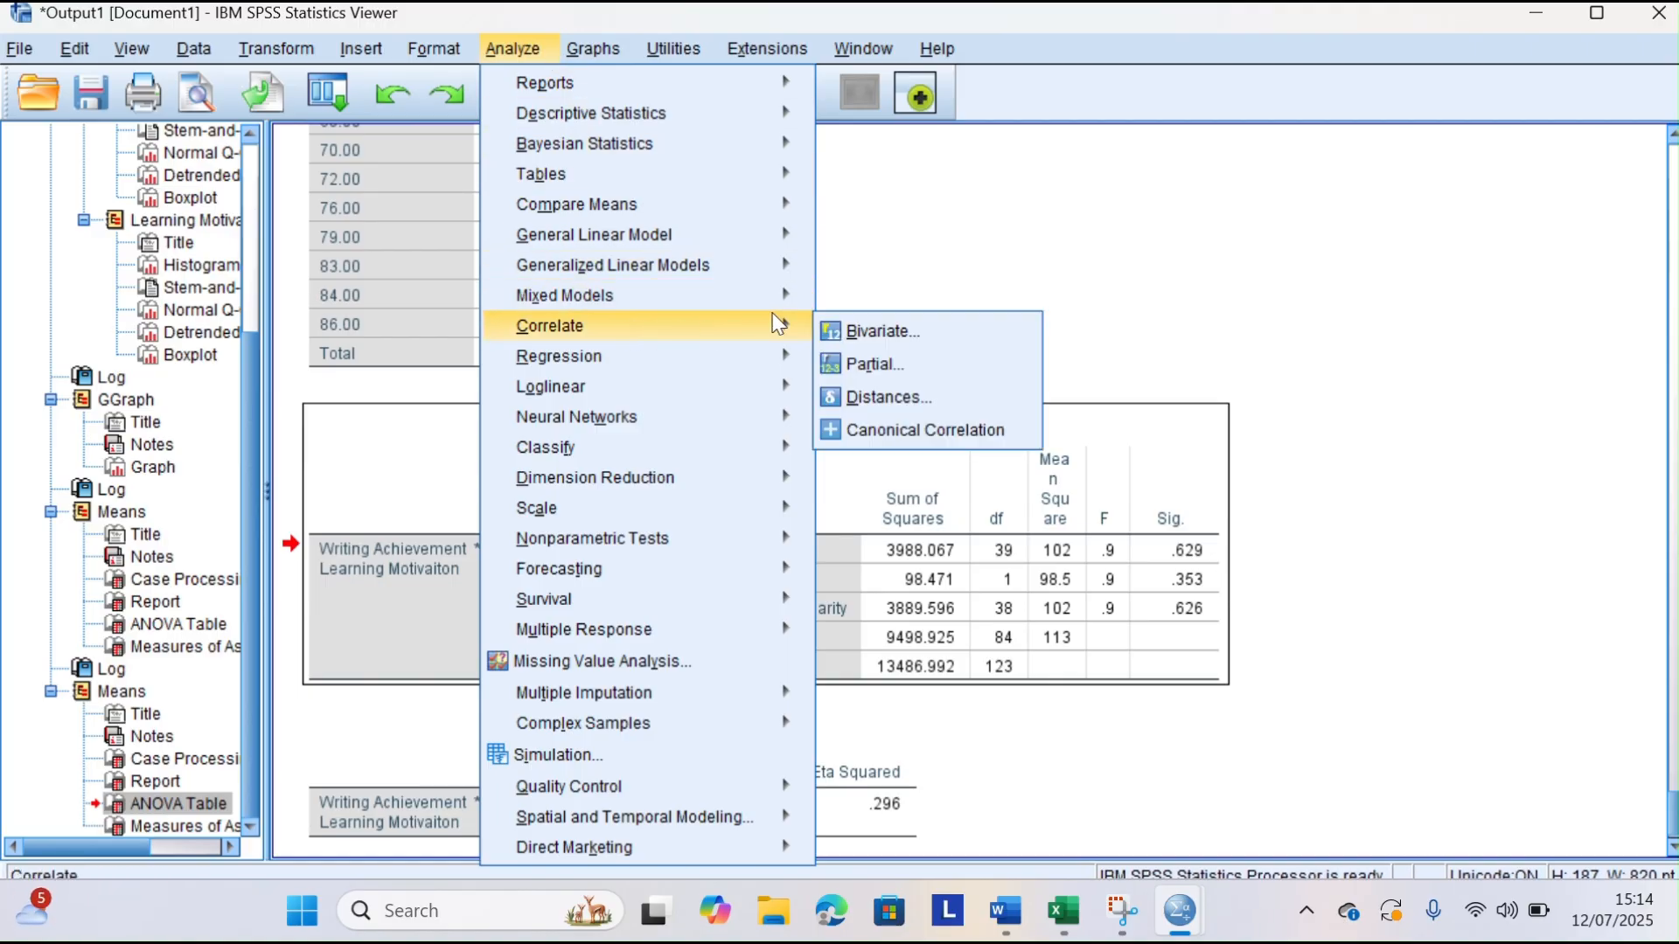
left_click(866, 332)
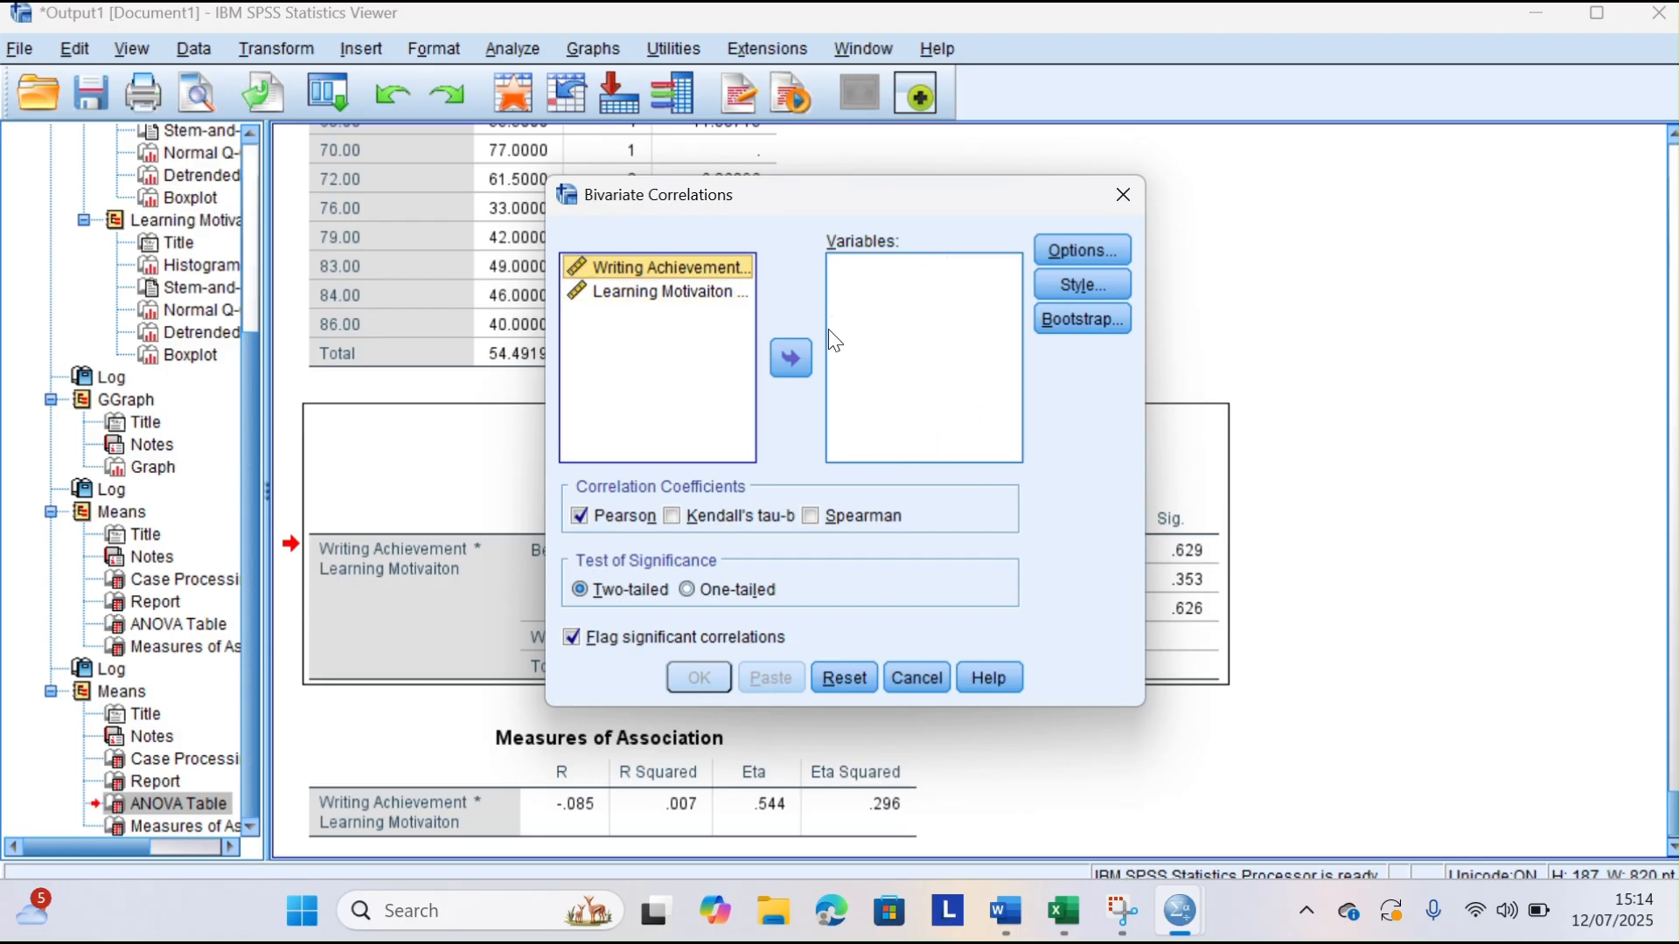
Run the two-tailed bivariate correlation on Writing Achievement and Learning Motivation, adding the Spearman coefficient alongside Pearson
left_click(789, 357)
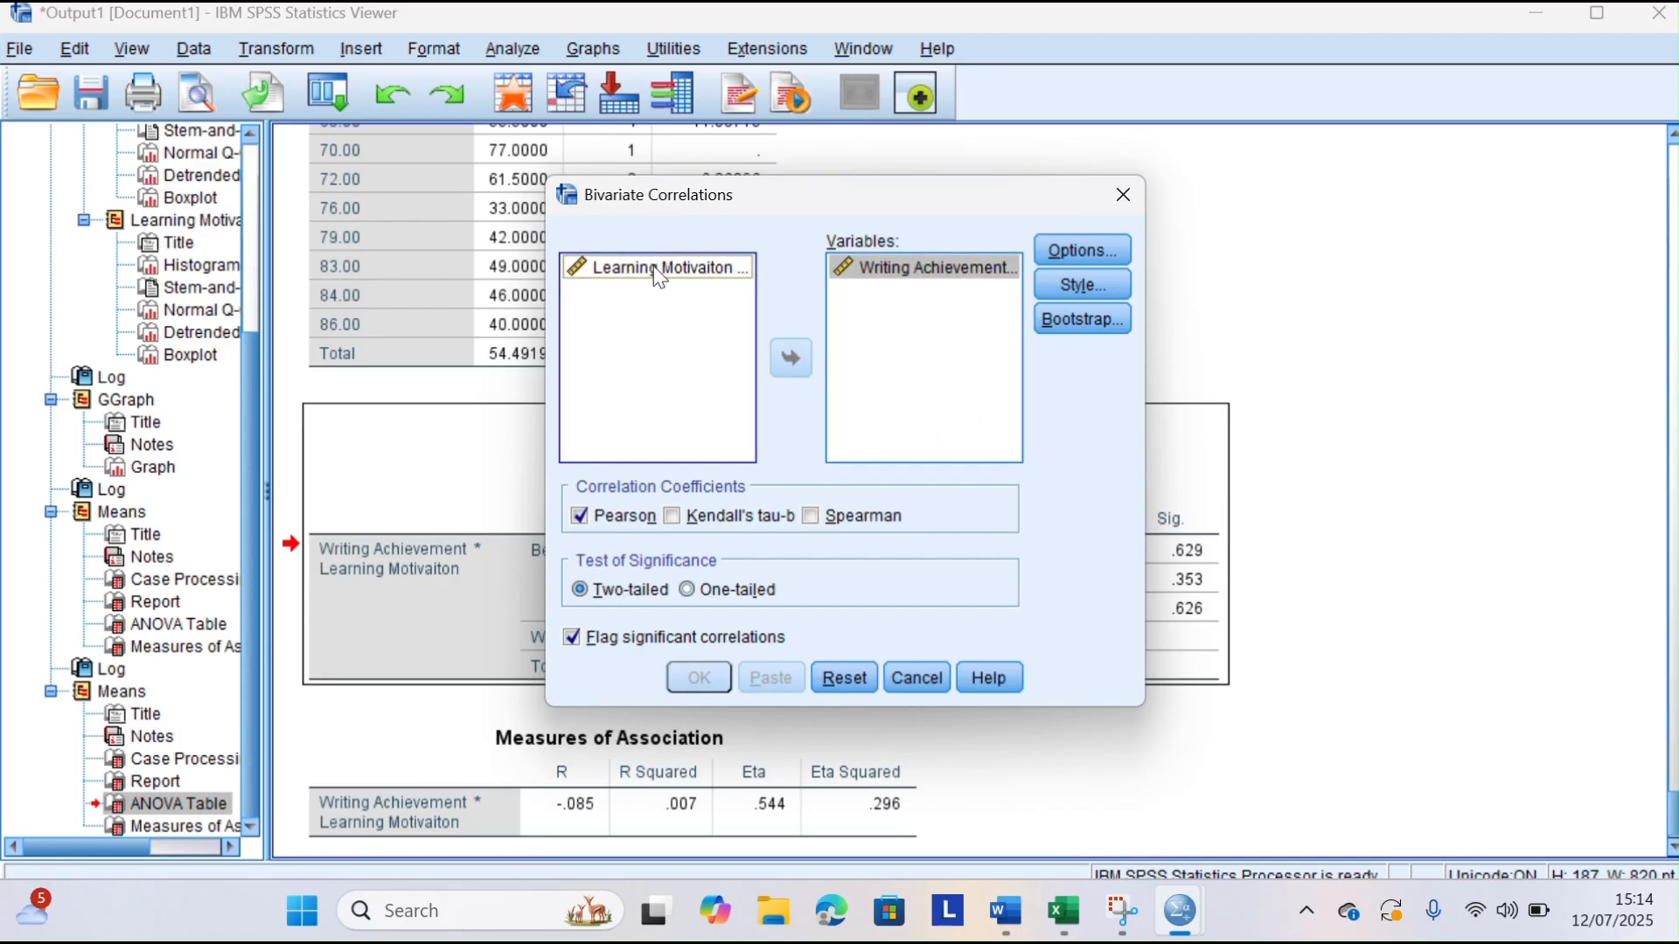
left_click(660, 278)
left_click(793, 354)
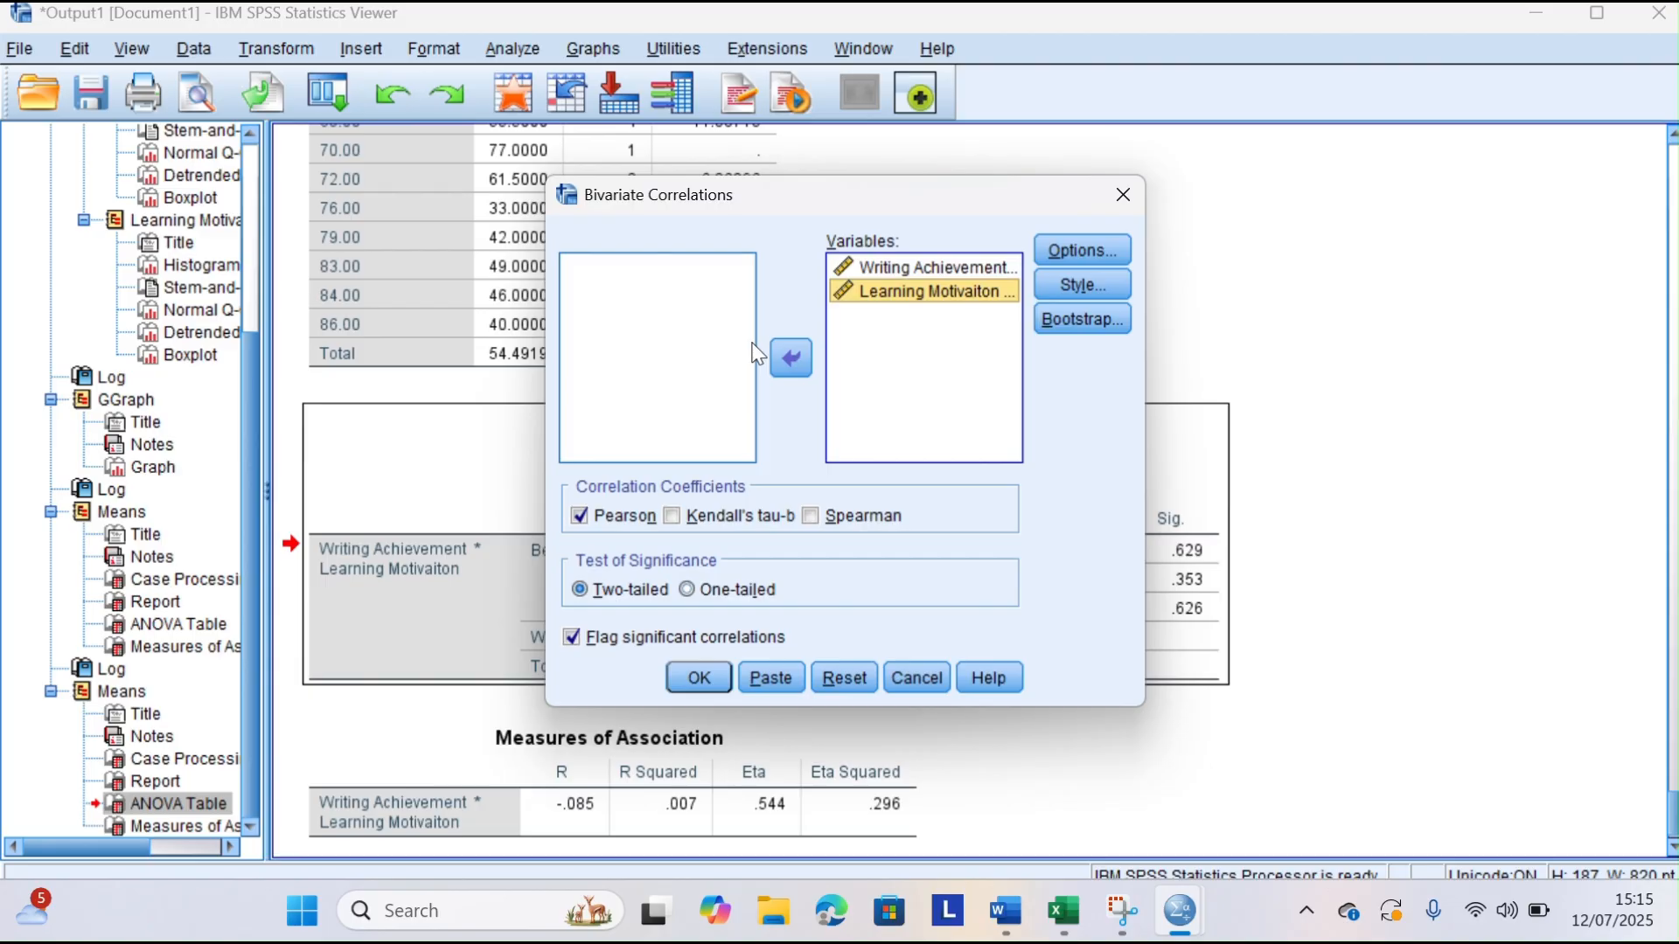
left_click(811, 518)
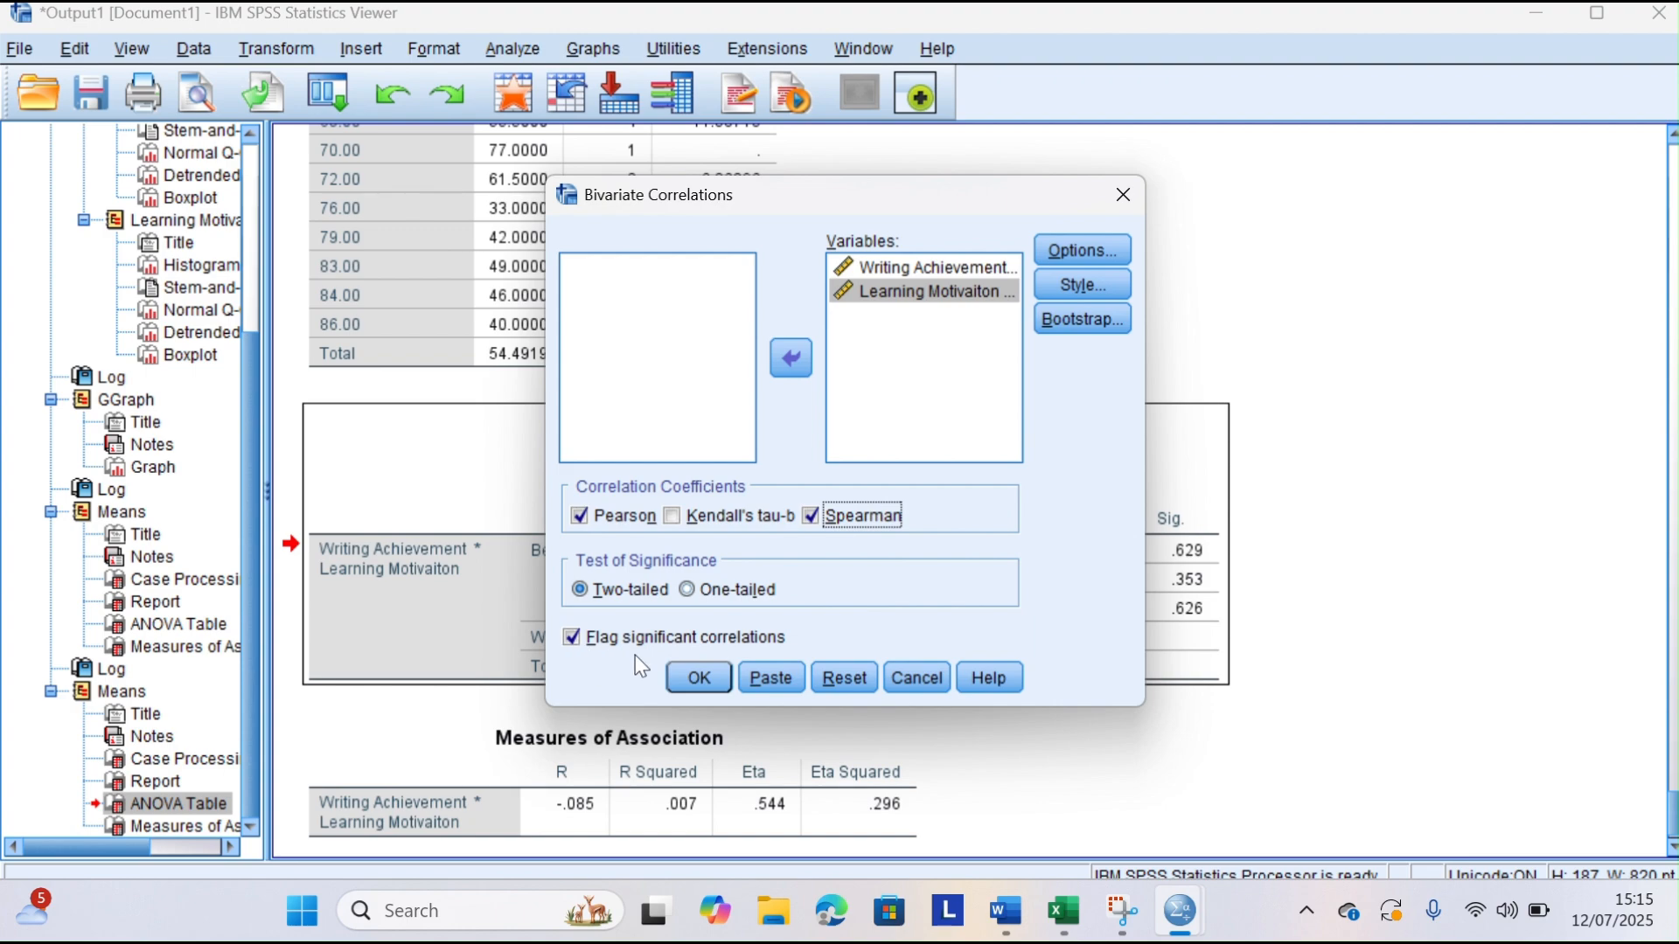
left_click(709, 679)
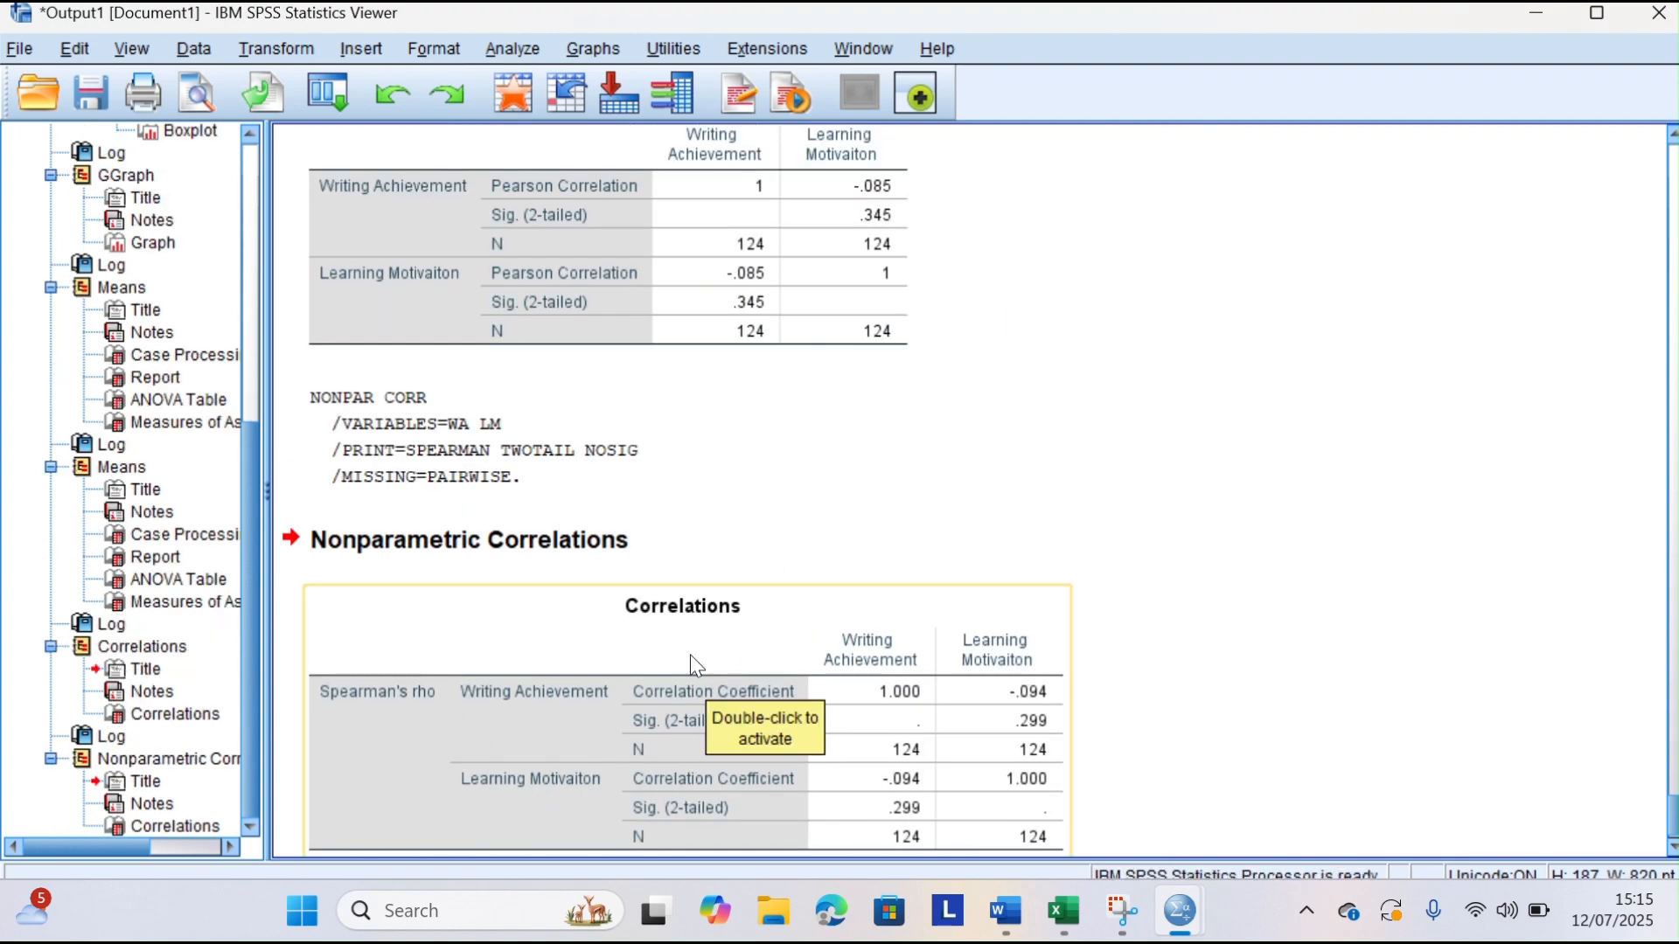
Copy the Spearman's rho Correlations table from the SPSS output and paste it under the Hypothesis Testing heading in Word
scroll(804, 455, "down", 2)
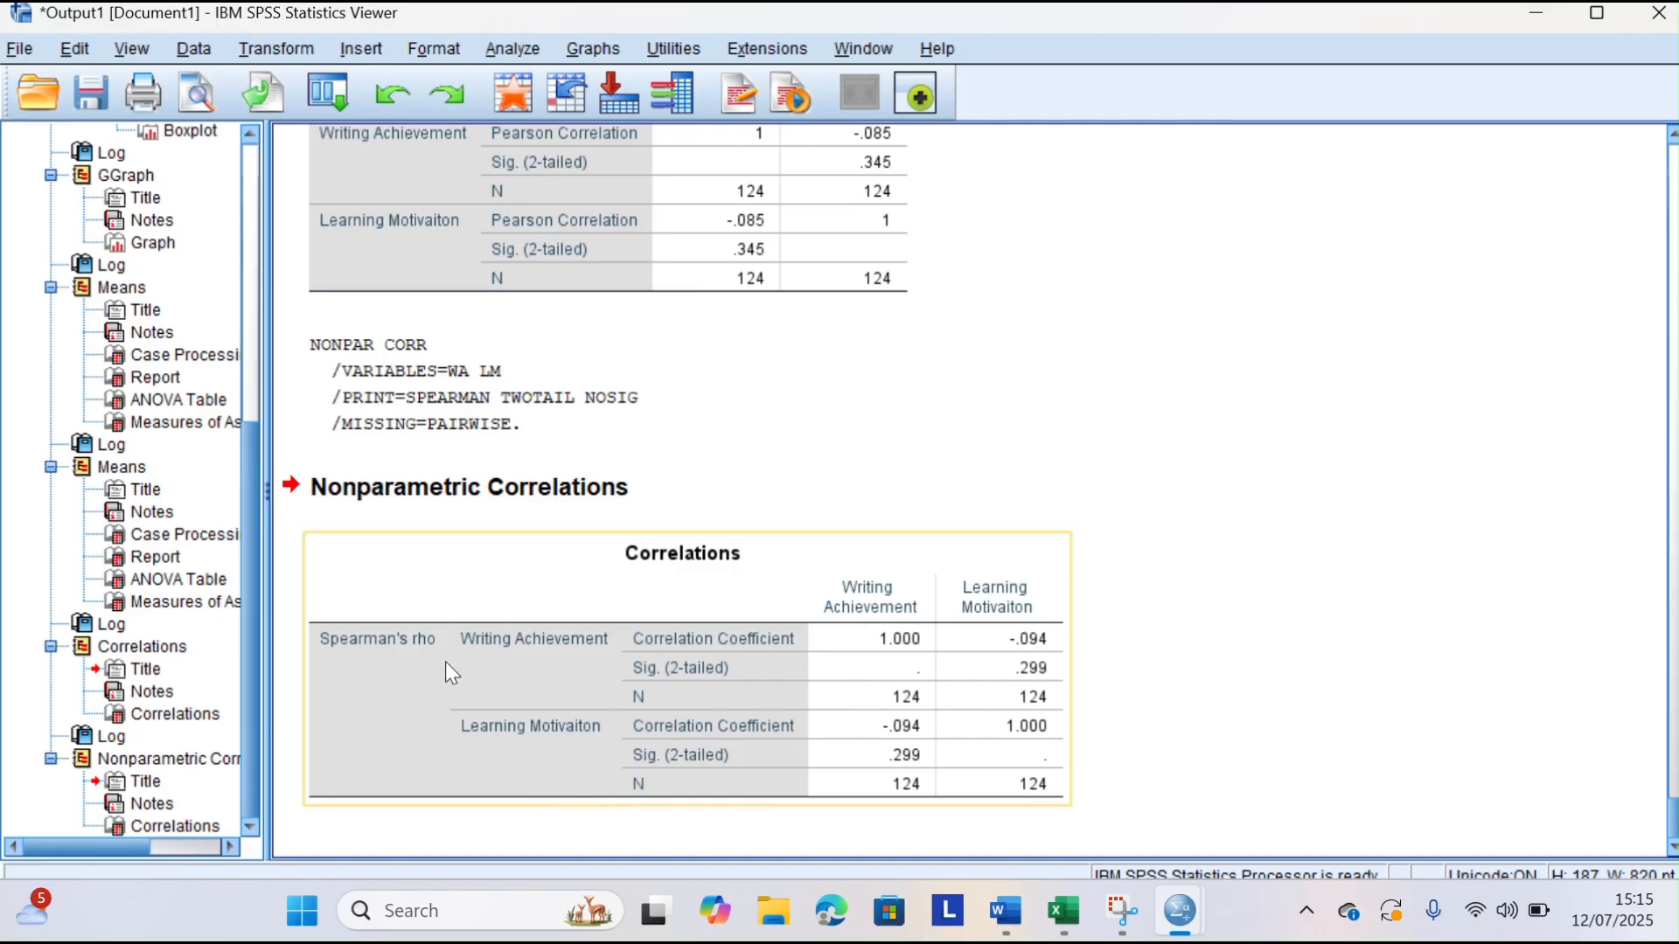
left_click(965, 568)
right_click(973, 566)
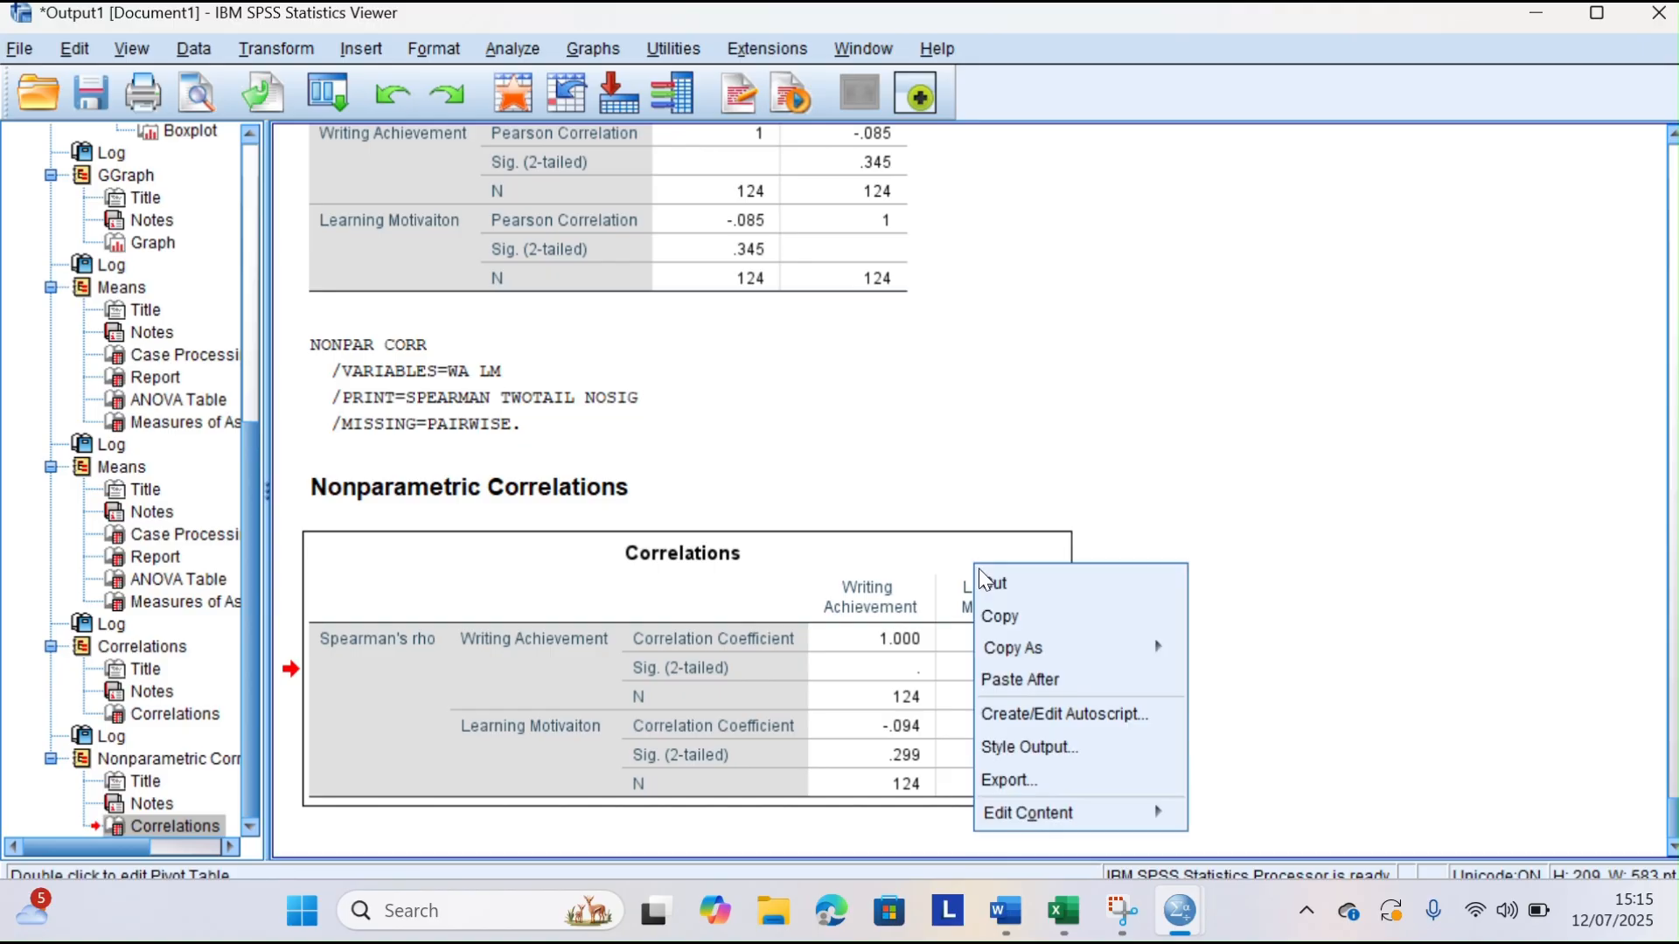
left_click(997, 615)
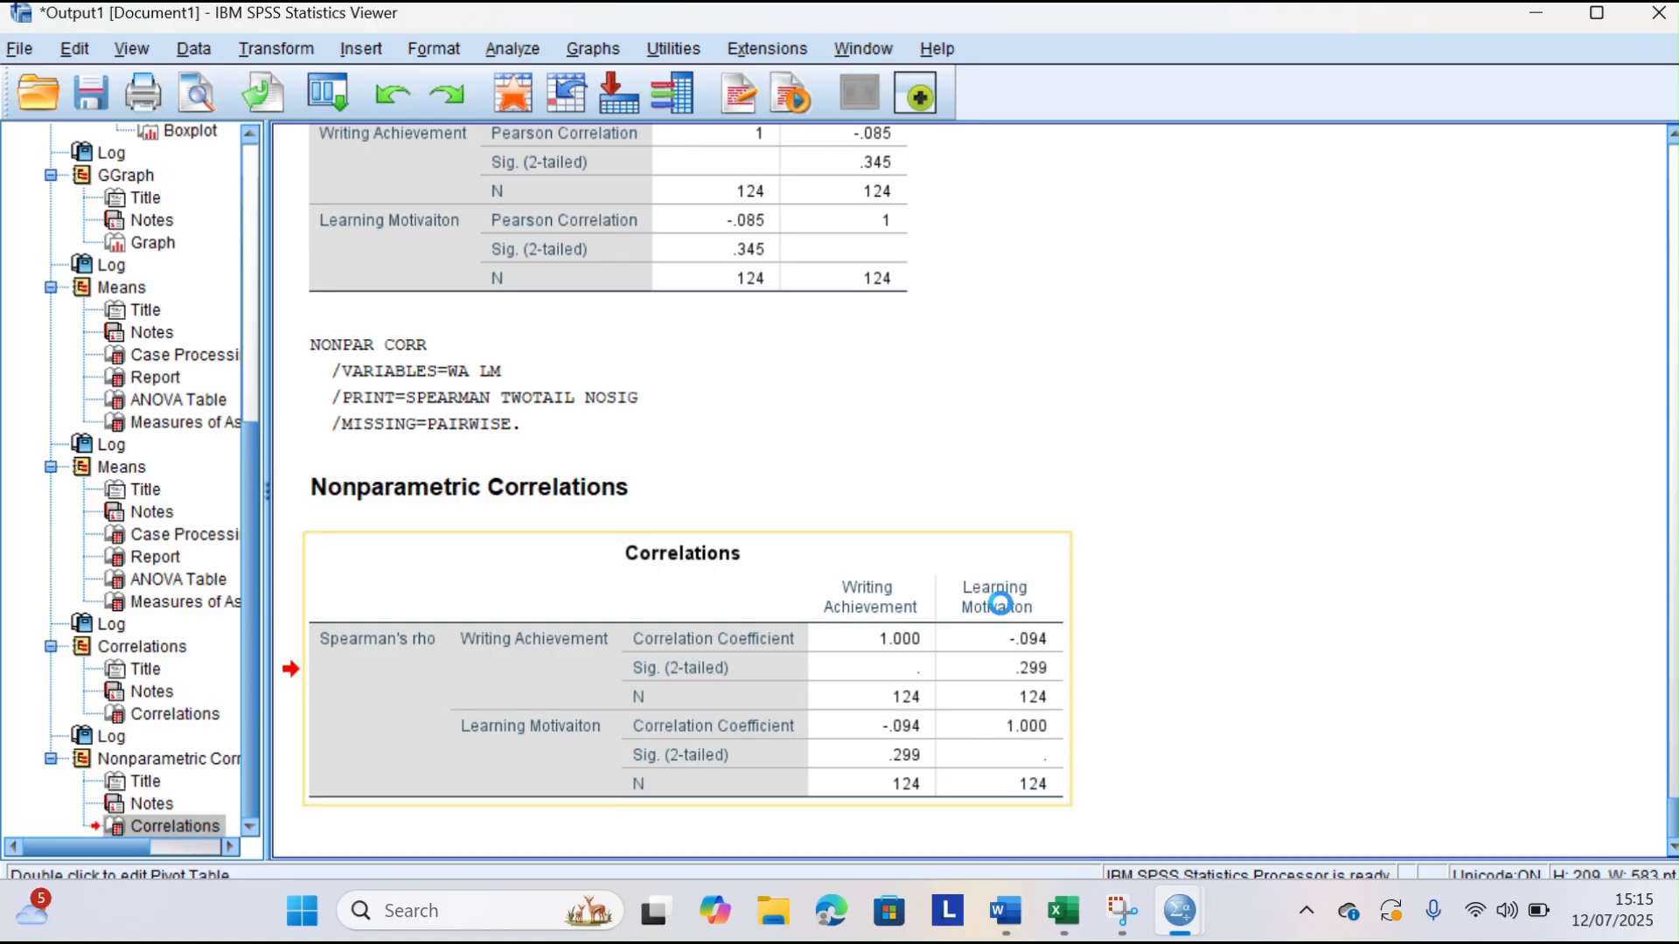
left_click(1002, 918)
left_click(470, 537)
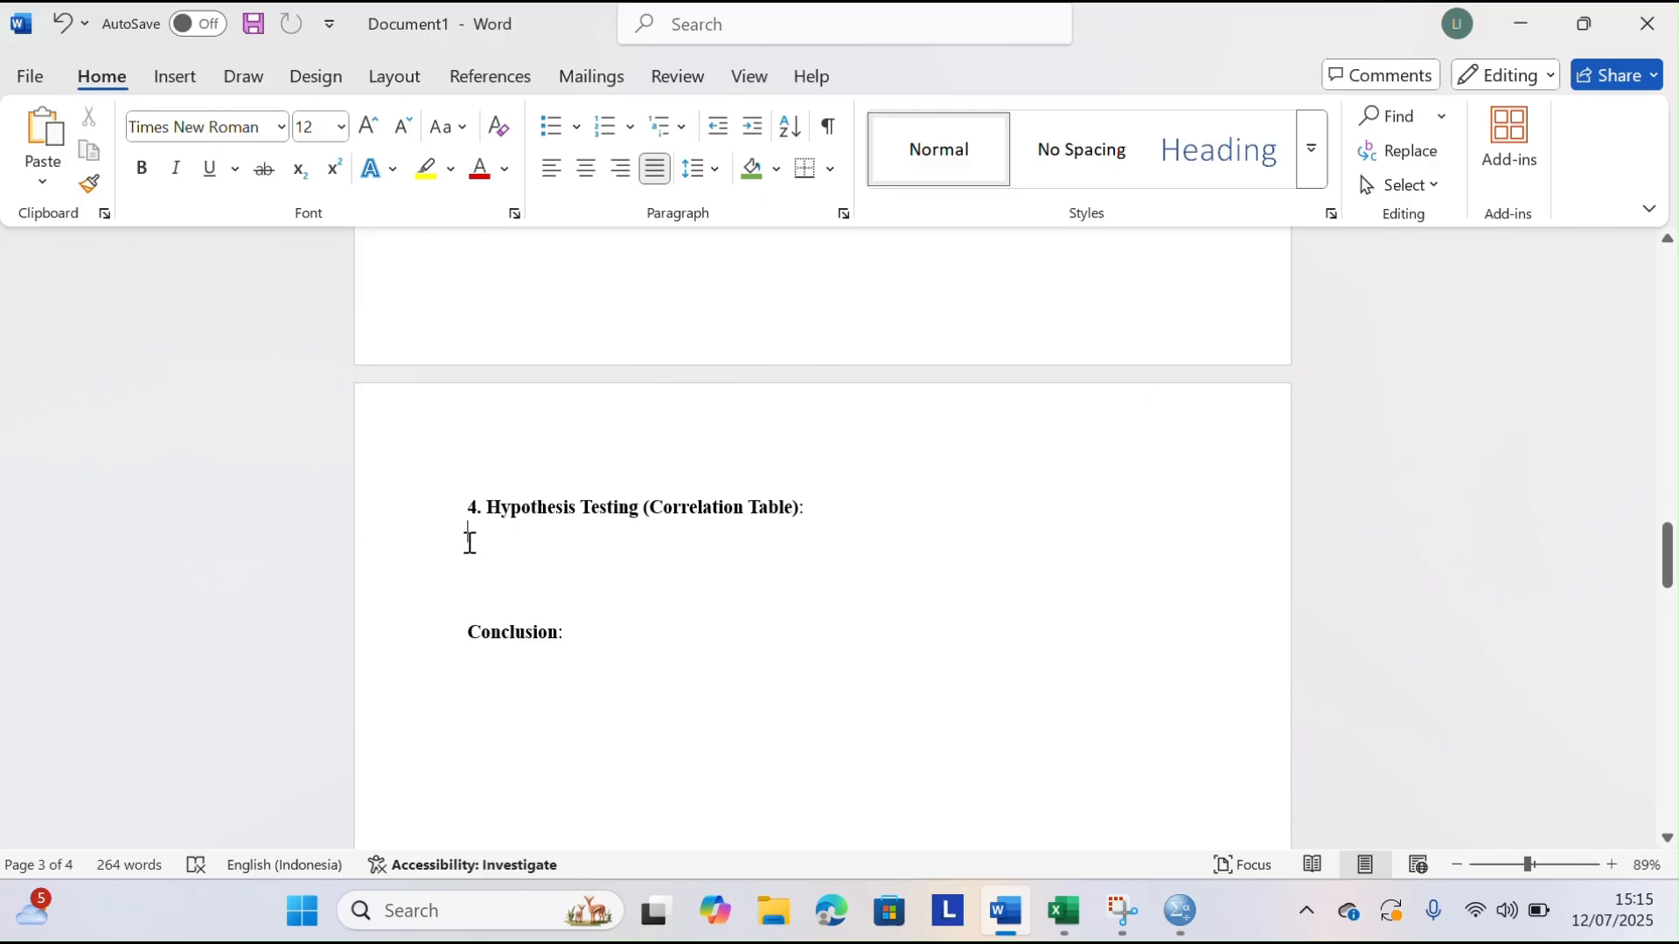
type("Correlations \t\t\tWriting Achievement\tLearning Motivaiton Spearman's rho\tWriting Achievement\tCorrelation Coefficient\t1.000\t-.094 \t\tSig. (2-tailed)\t.\t.299 \t\tN\t124\t124 \tLearning Motivaiton\tCorrelation Coefficient\t-.094\t1.000 \t\tSig. (2-tailed)\t.299\t. \t\tN\t124\t124")
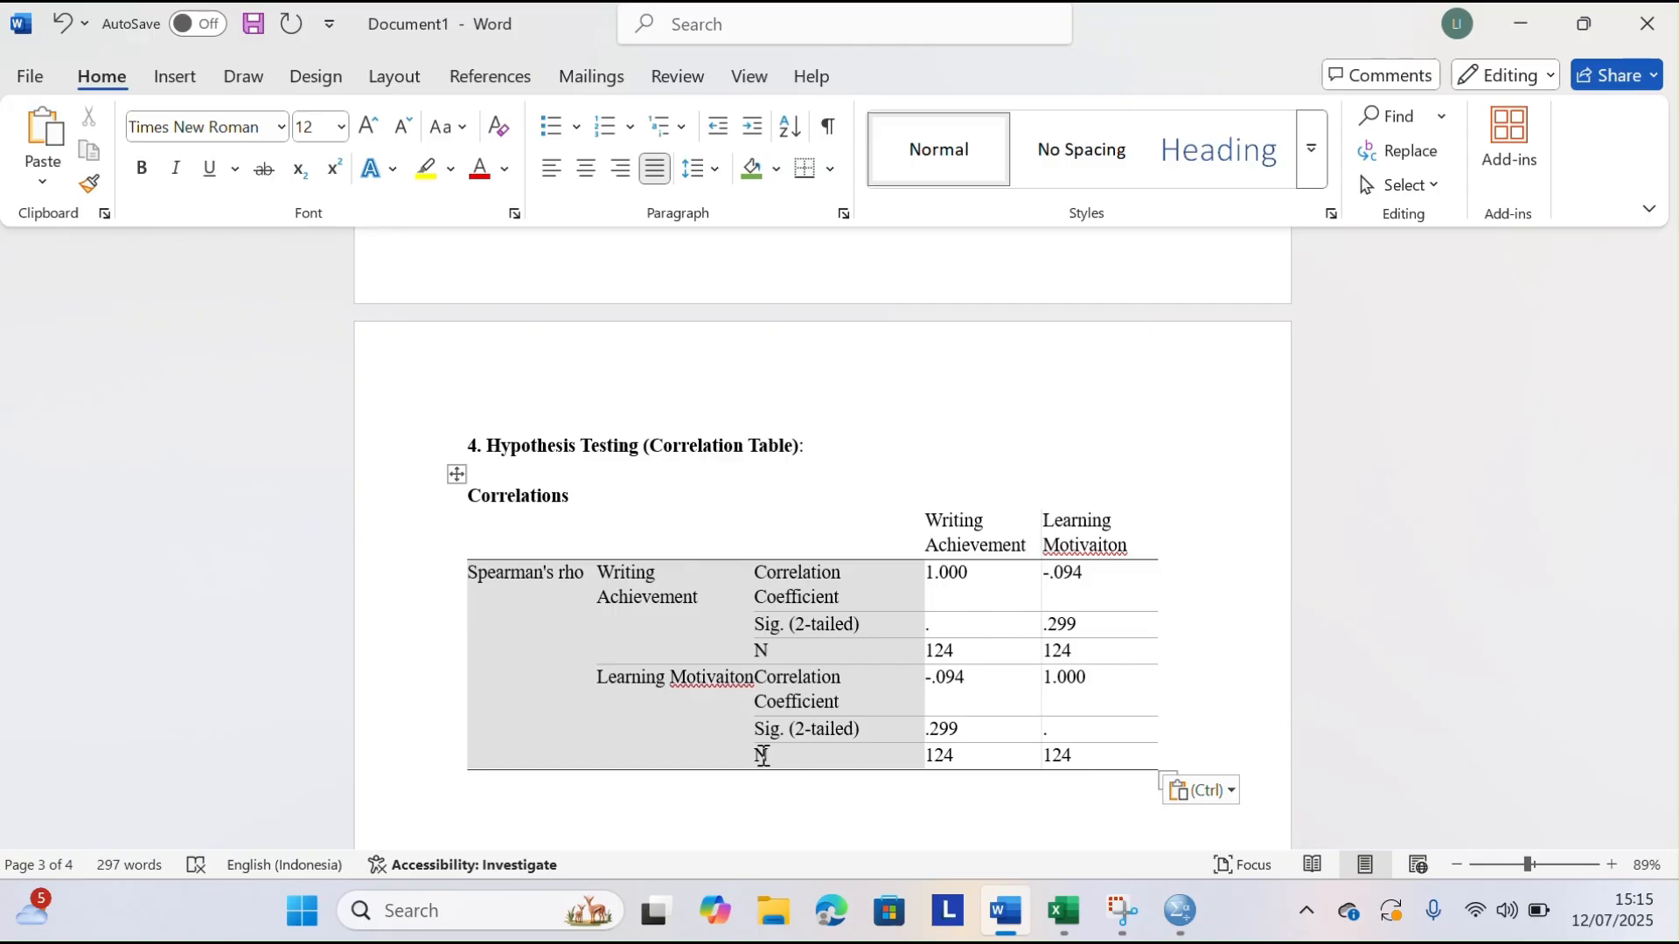
Begin the interpretation below the Correlations table with "The spearman correlation"
left_click(685, 34)
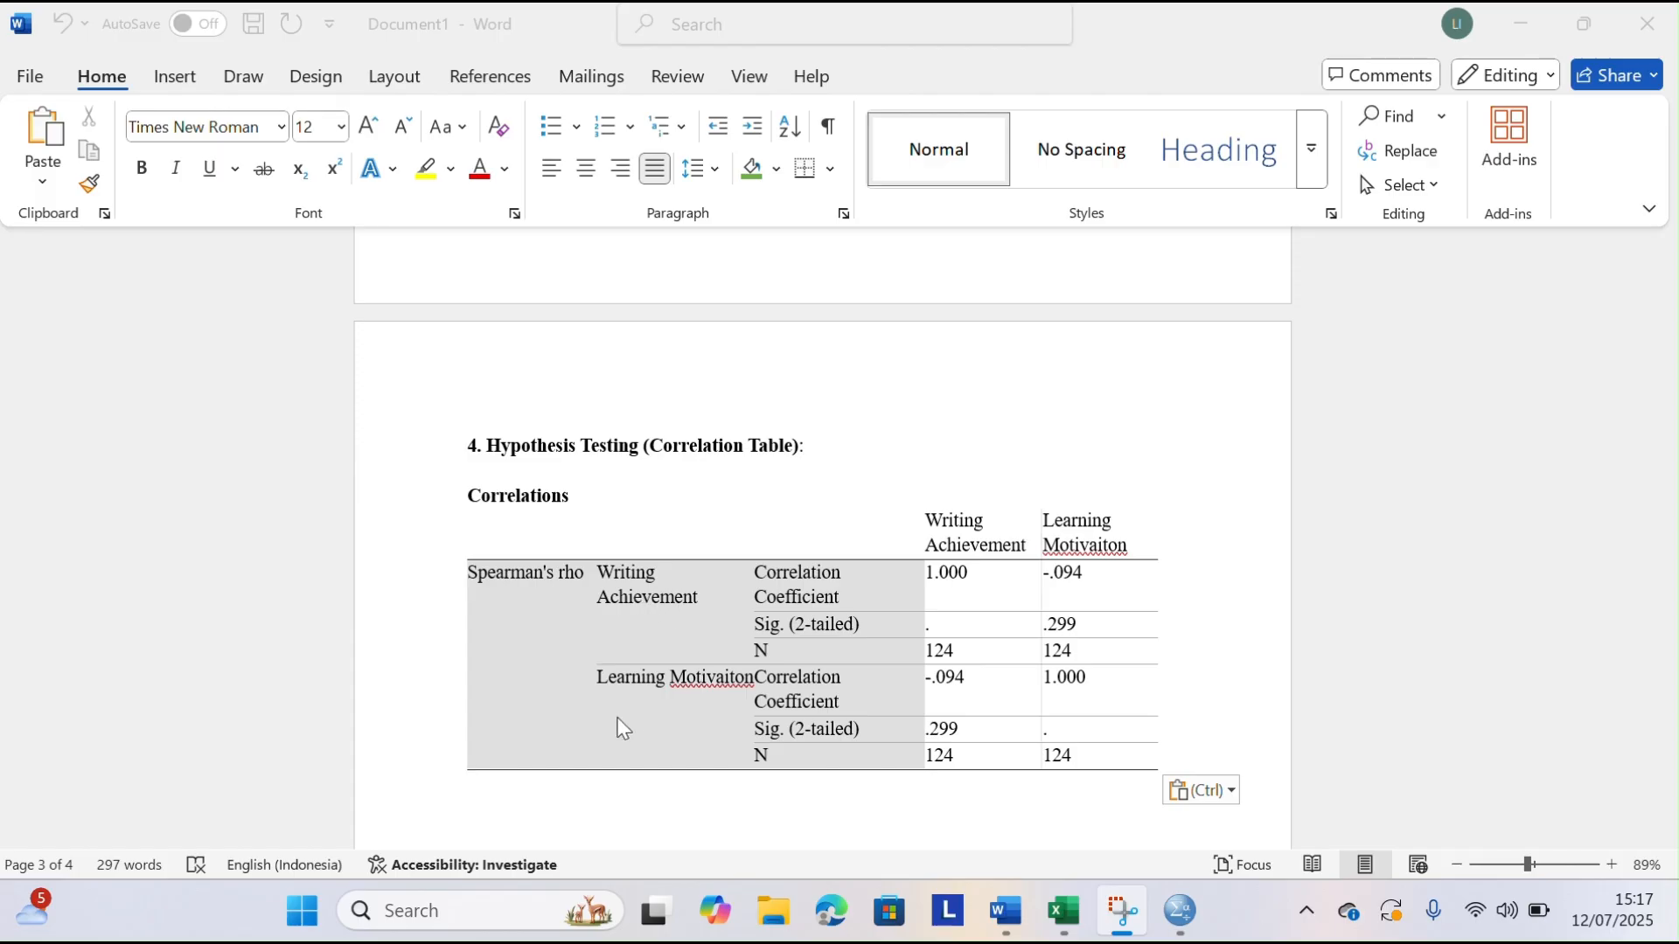
scroll(603, 695, "down", 1)
scroll(601, 695, "down", 3)
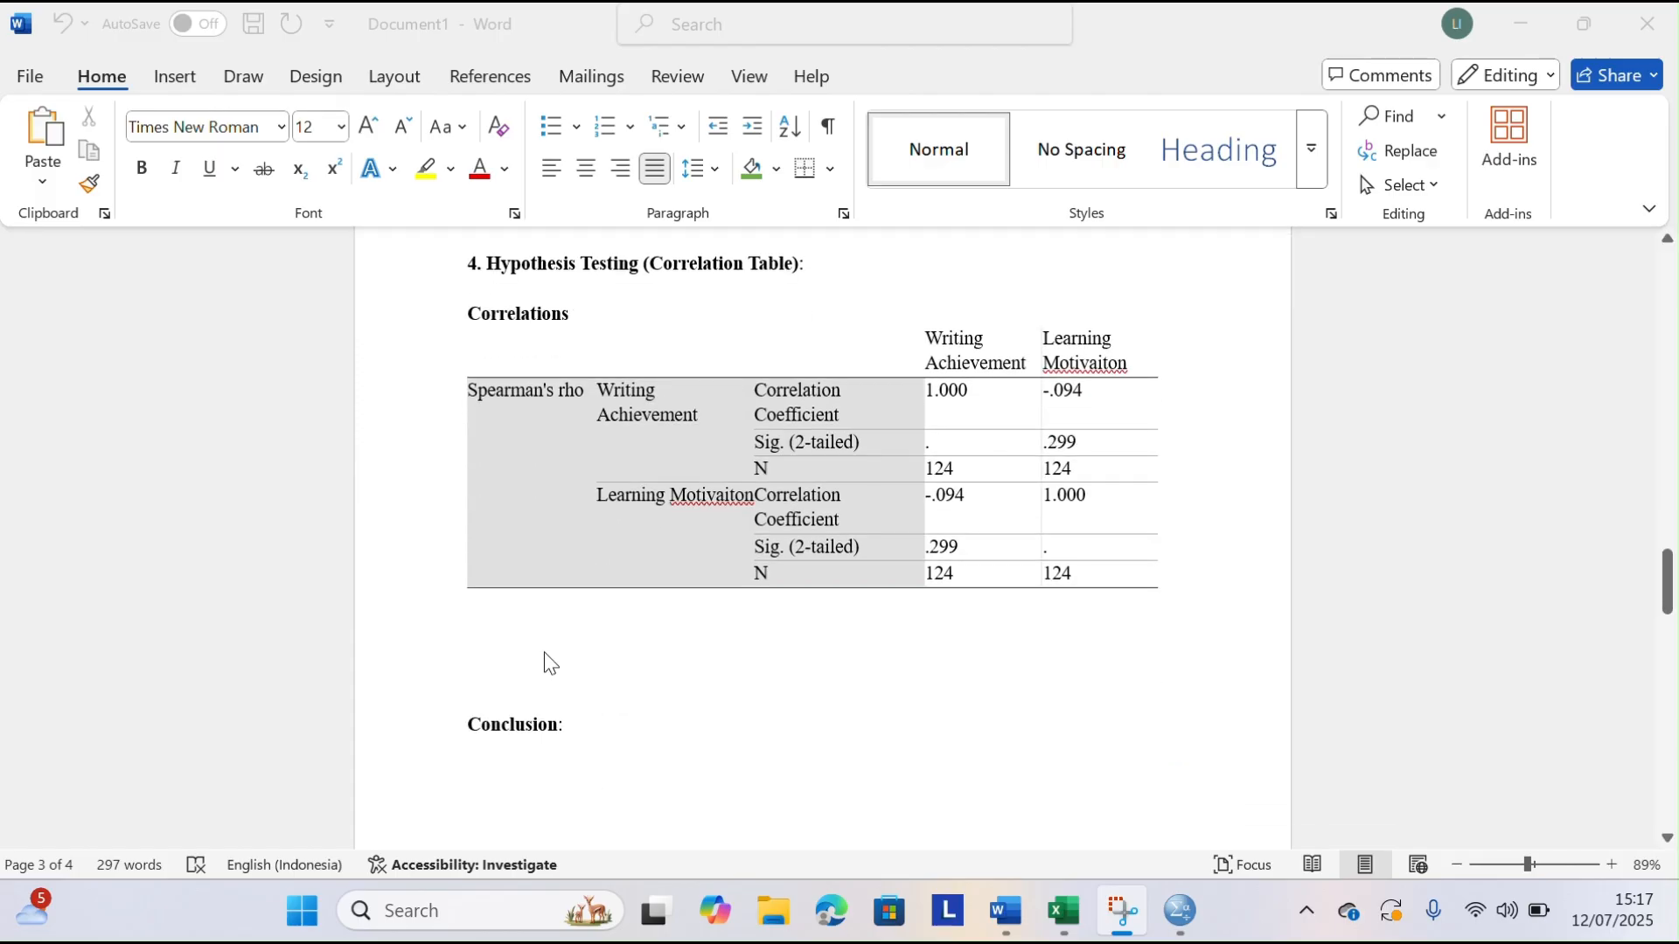
left_click(548, 658)
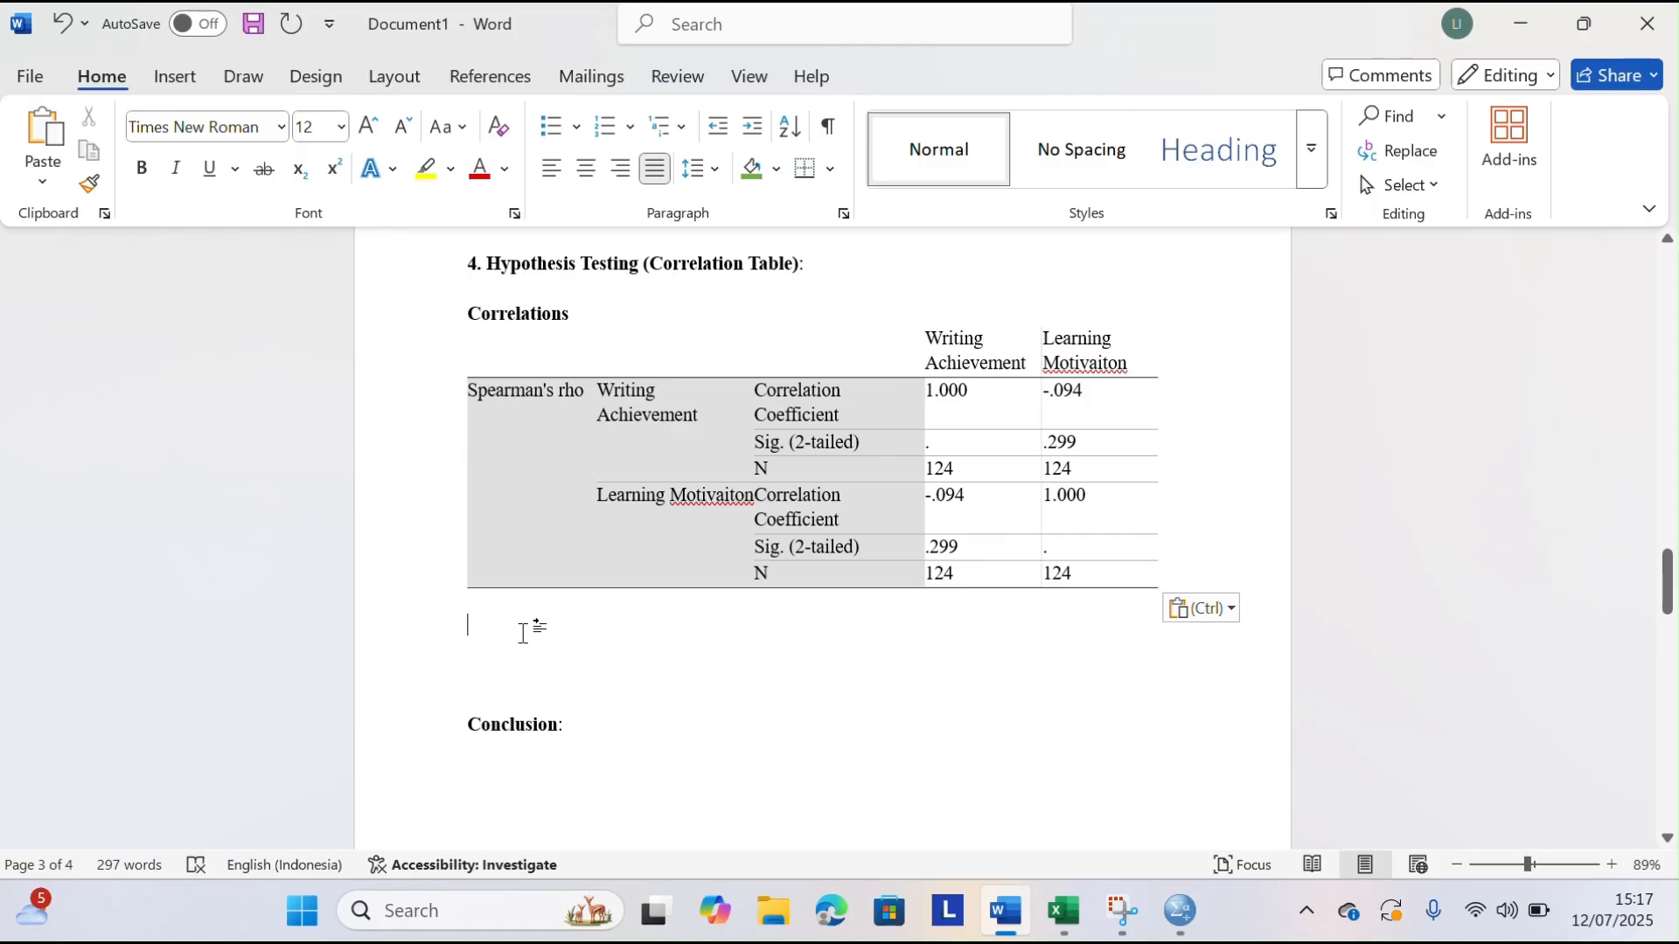
type("The s")
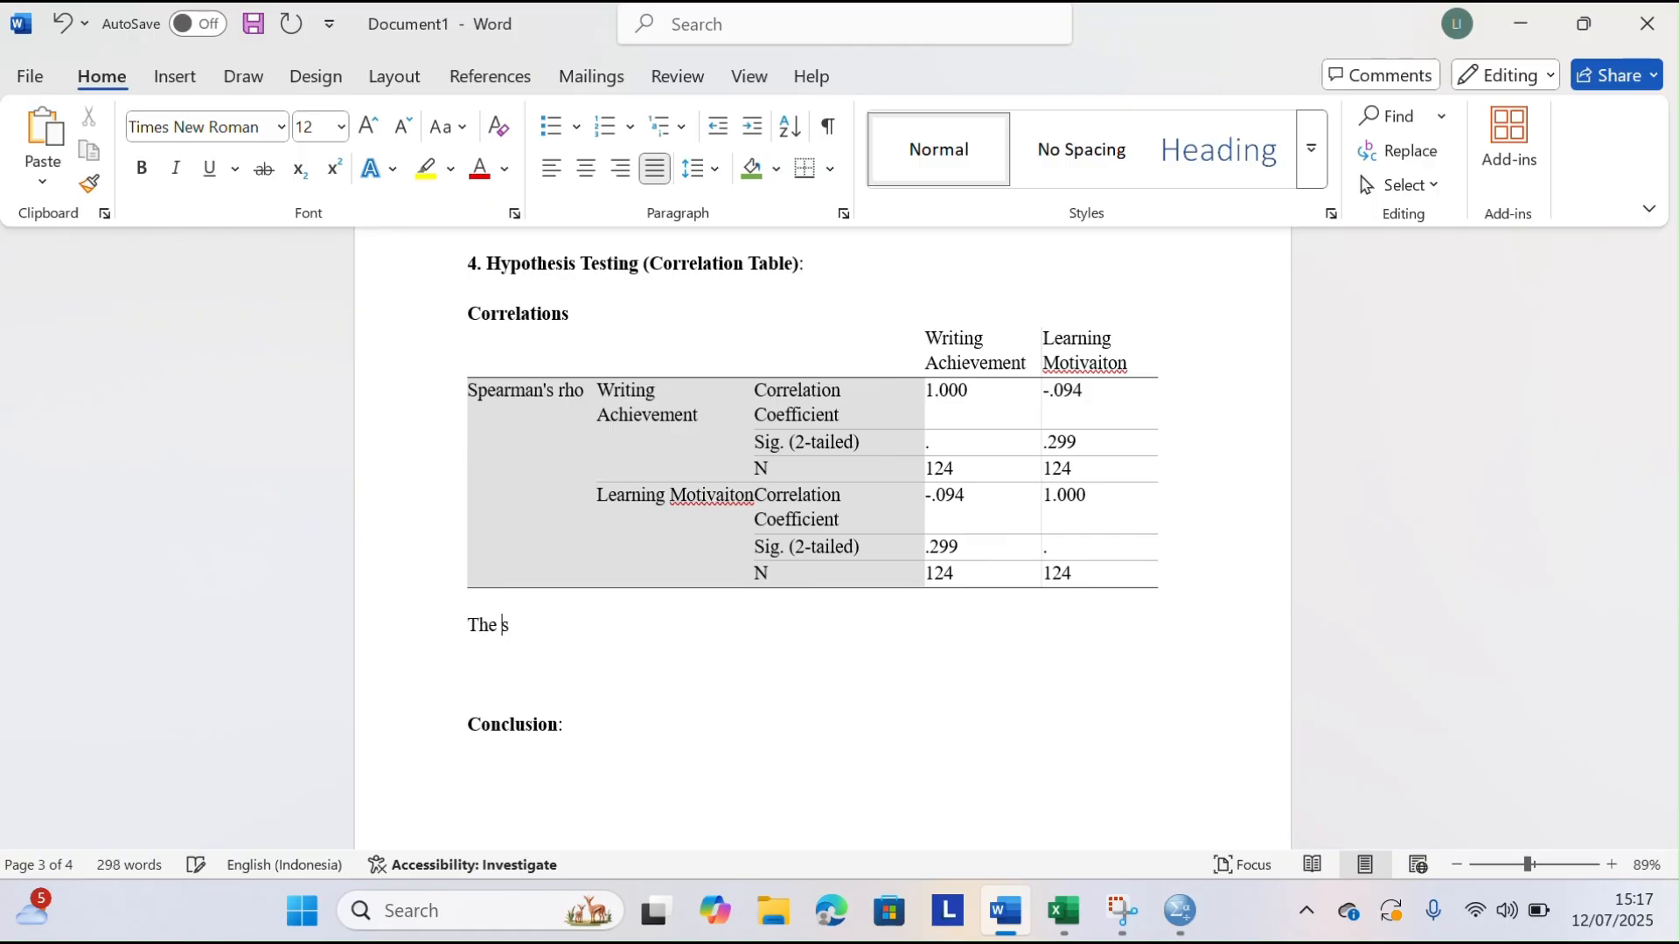
type("pearman correlation")
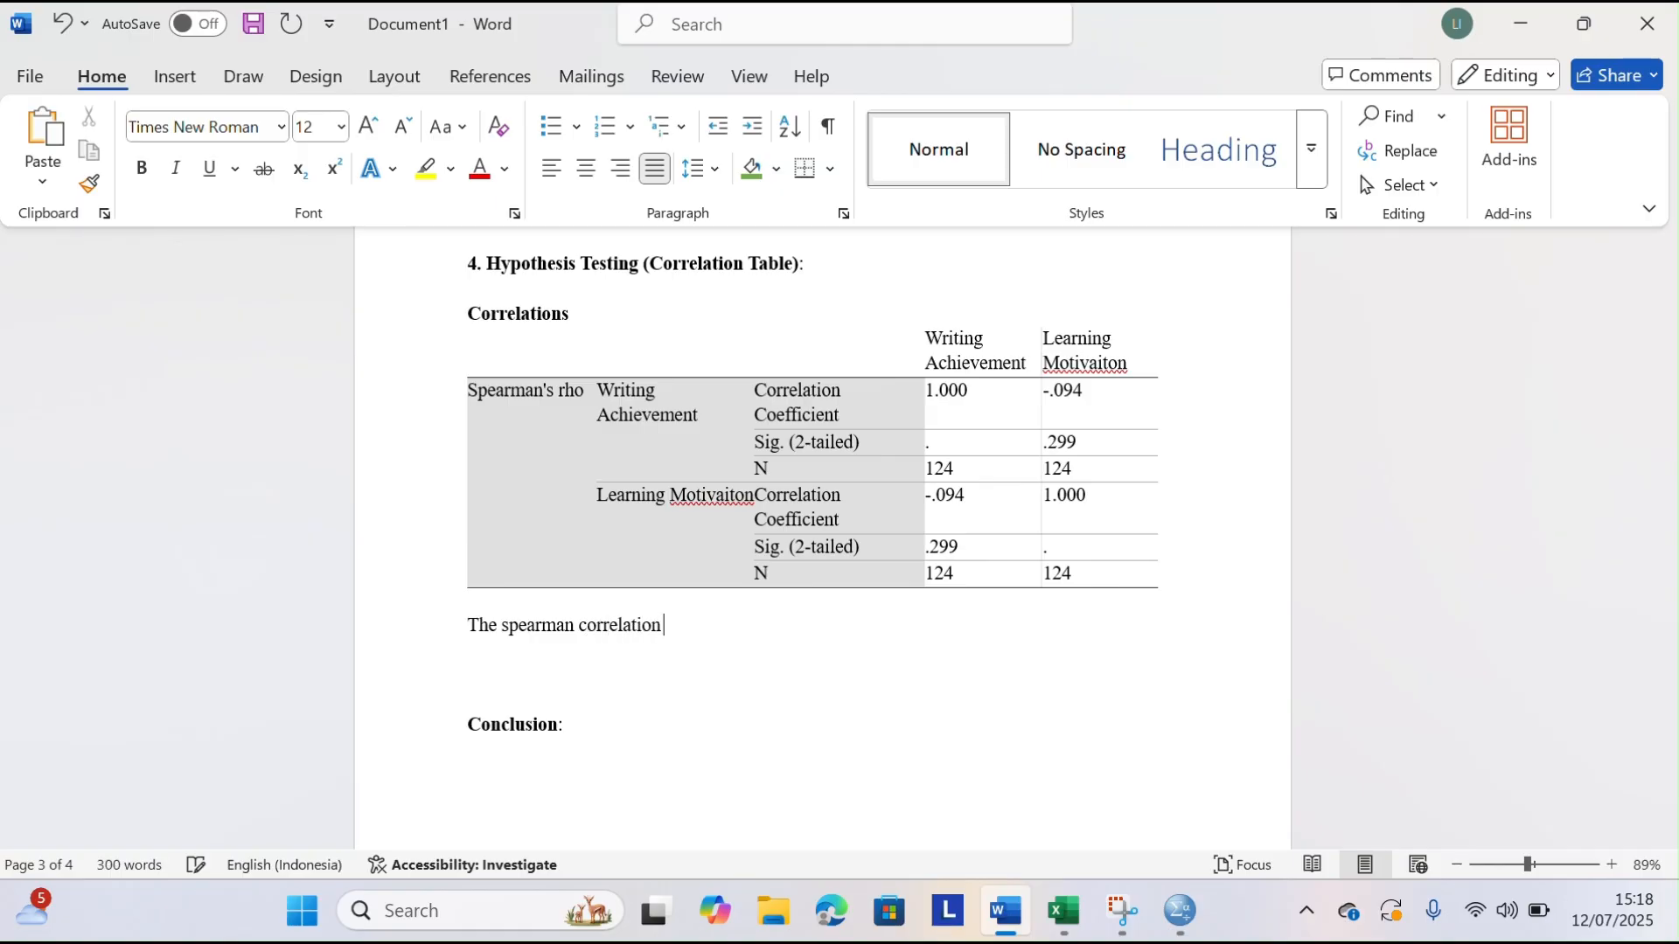
type(" coefficient between ")
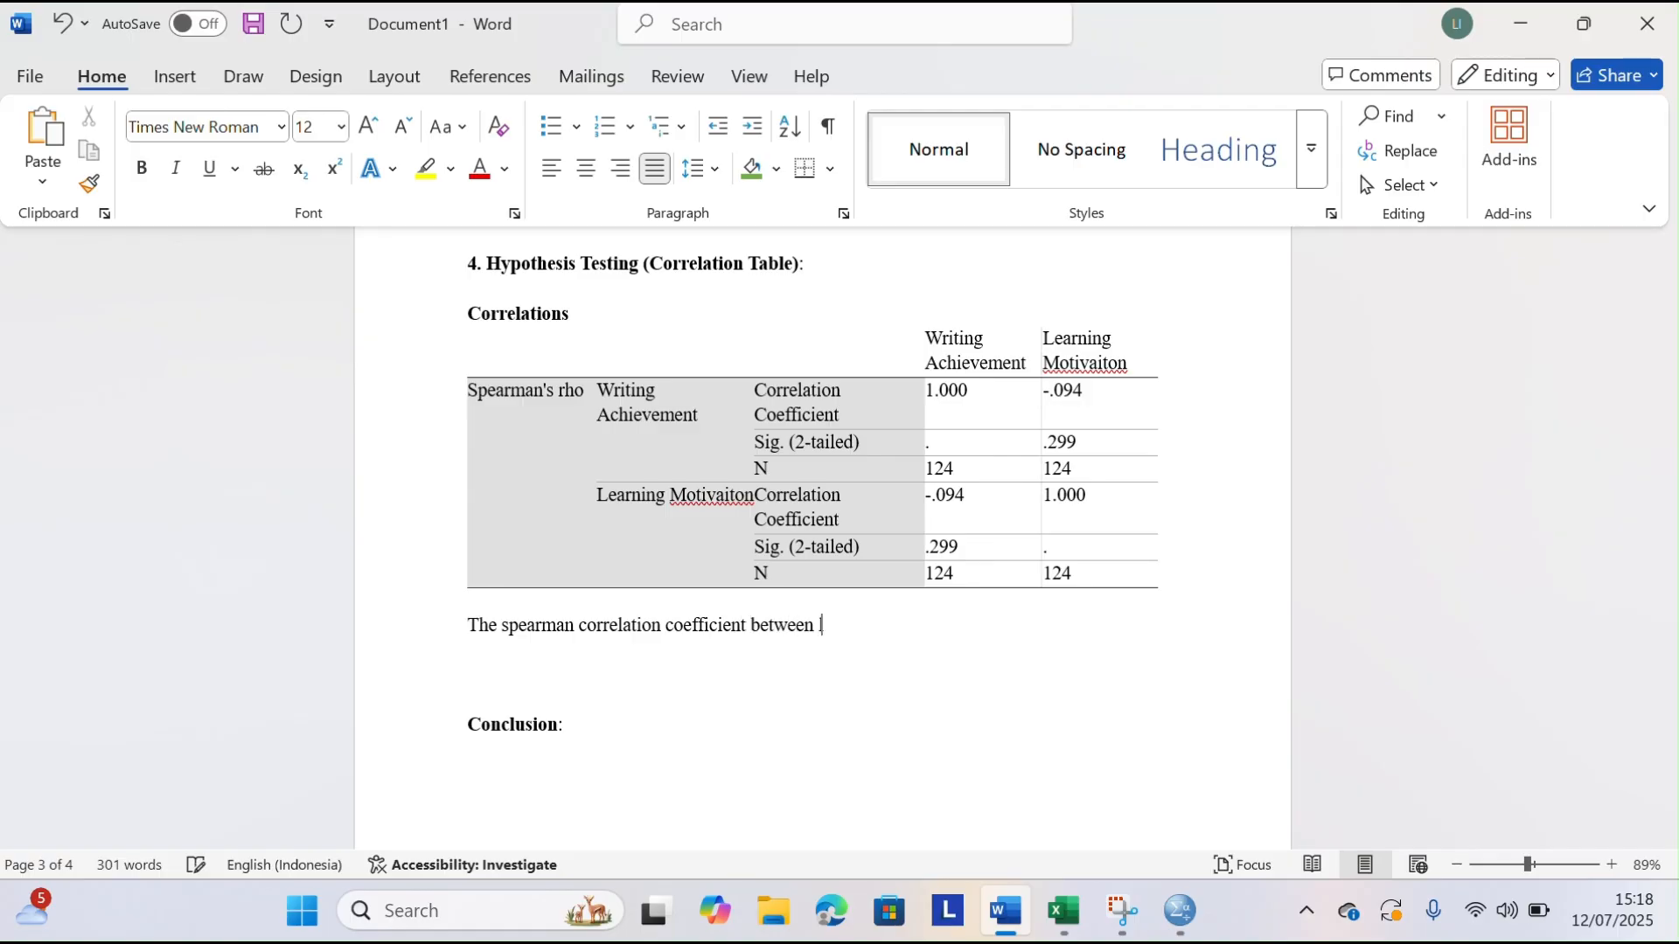
type("learning mtivation ")
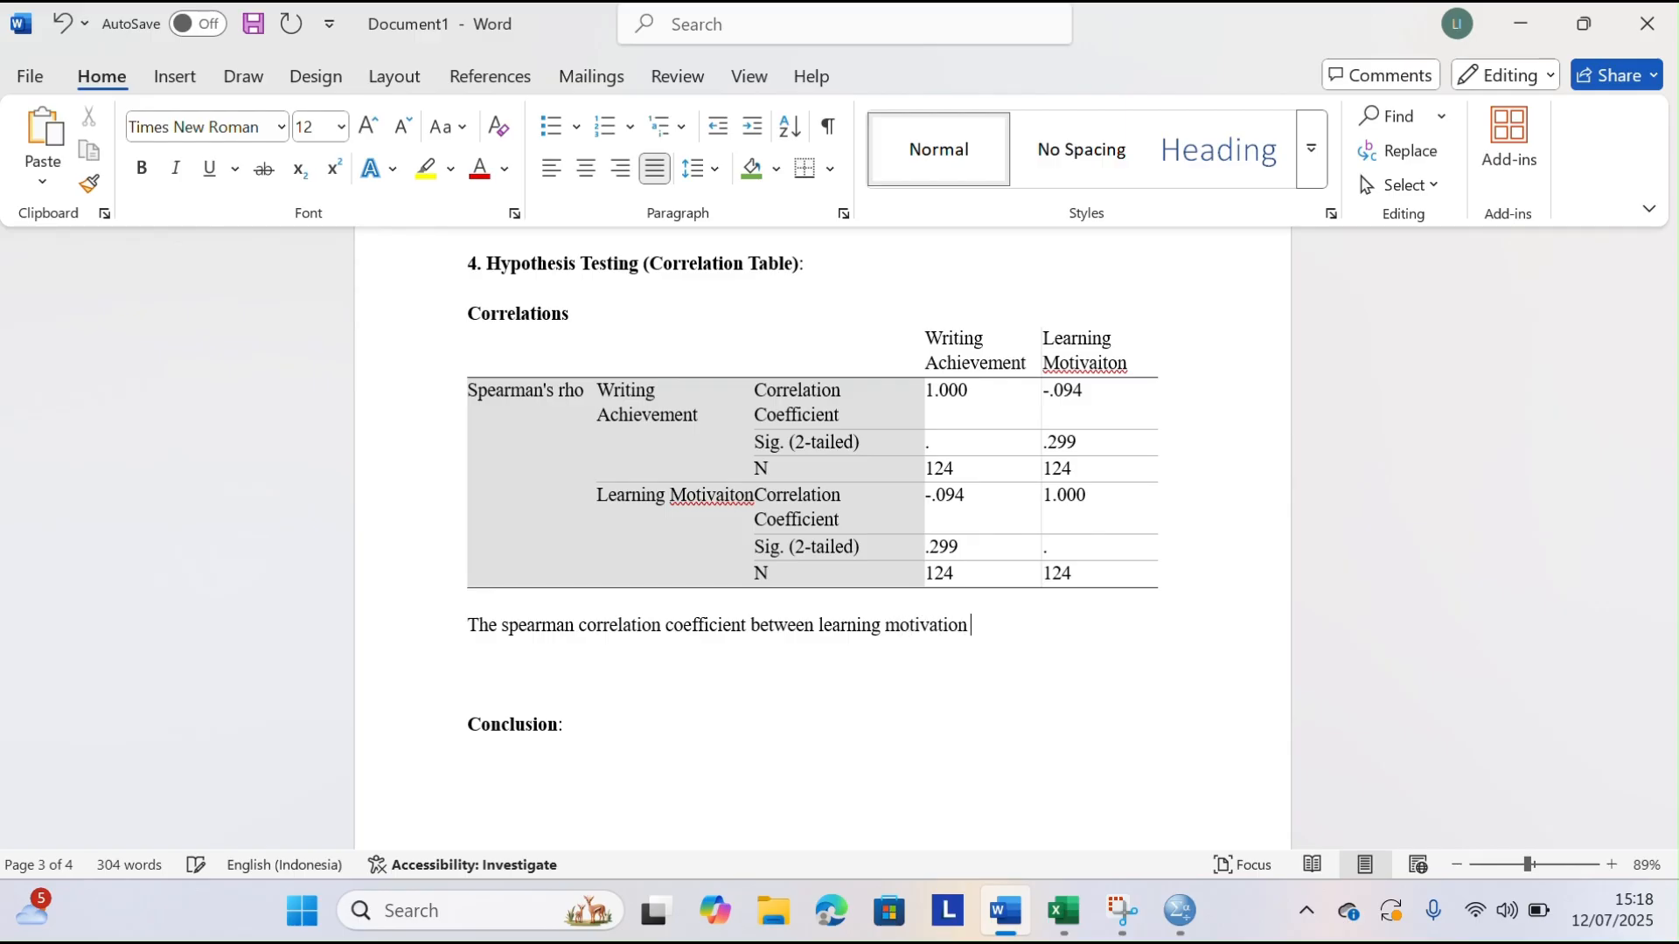
type("and writing achievement ")
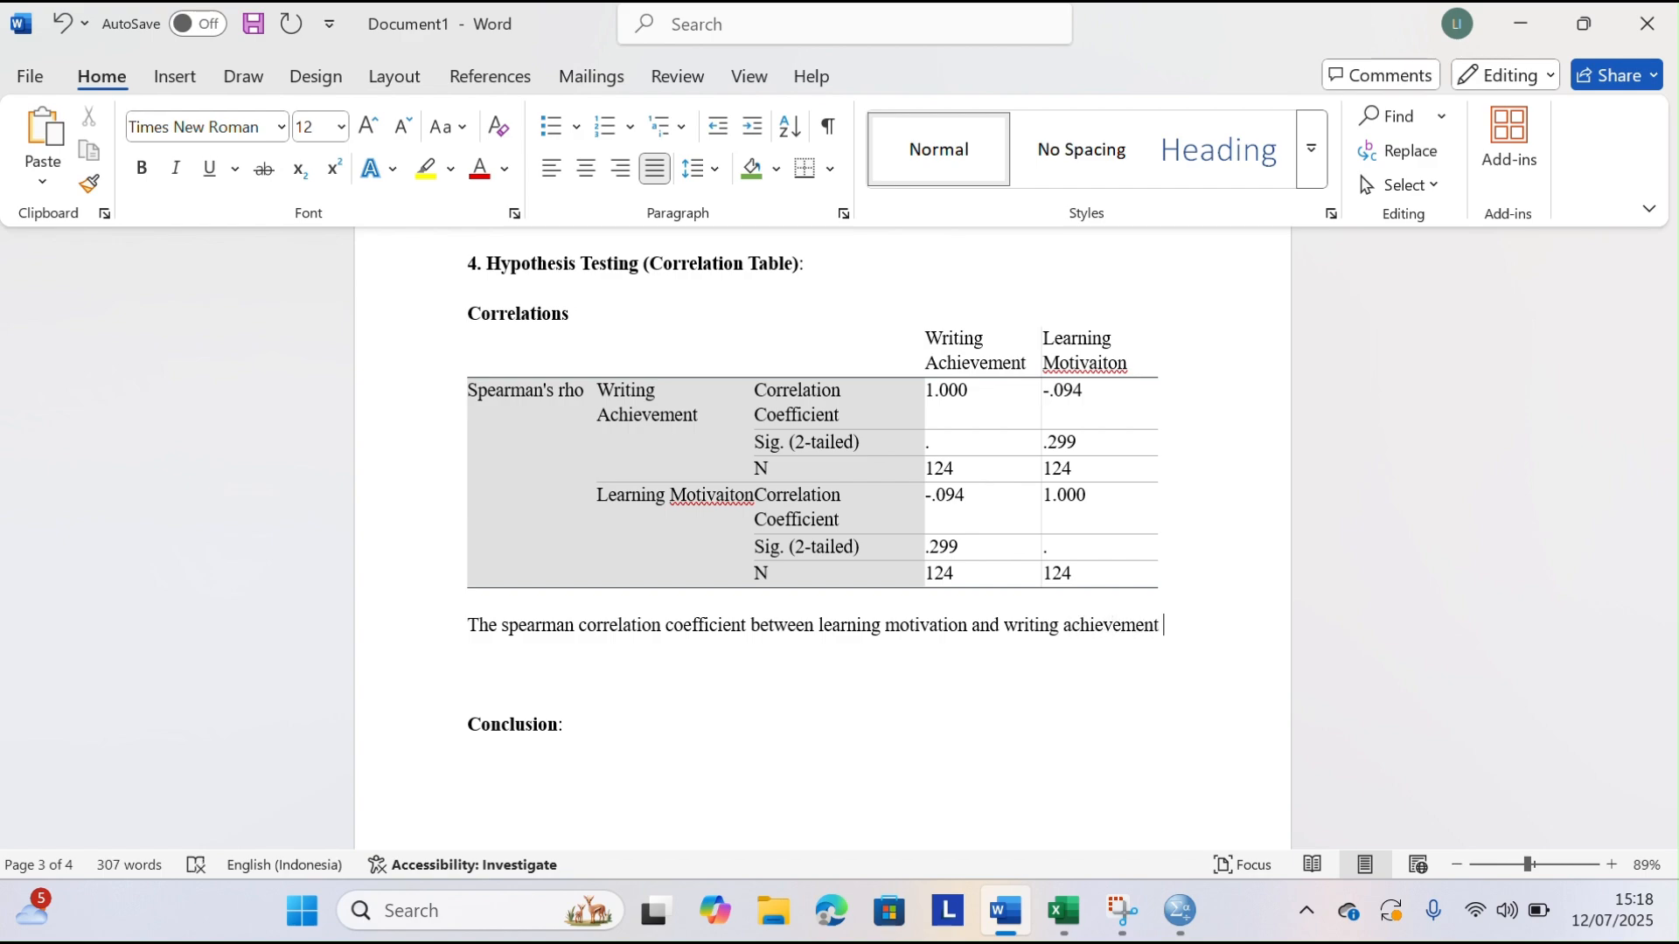
type("of")
State the Spearman coefficient in the interpretation sentence by adding "is -0.094"
key("BackSpace")
key("BackSpace")
type("is-0.0")
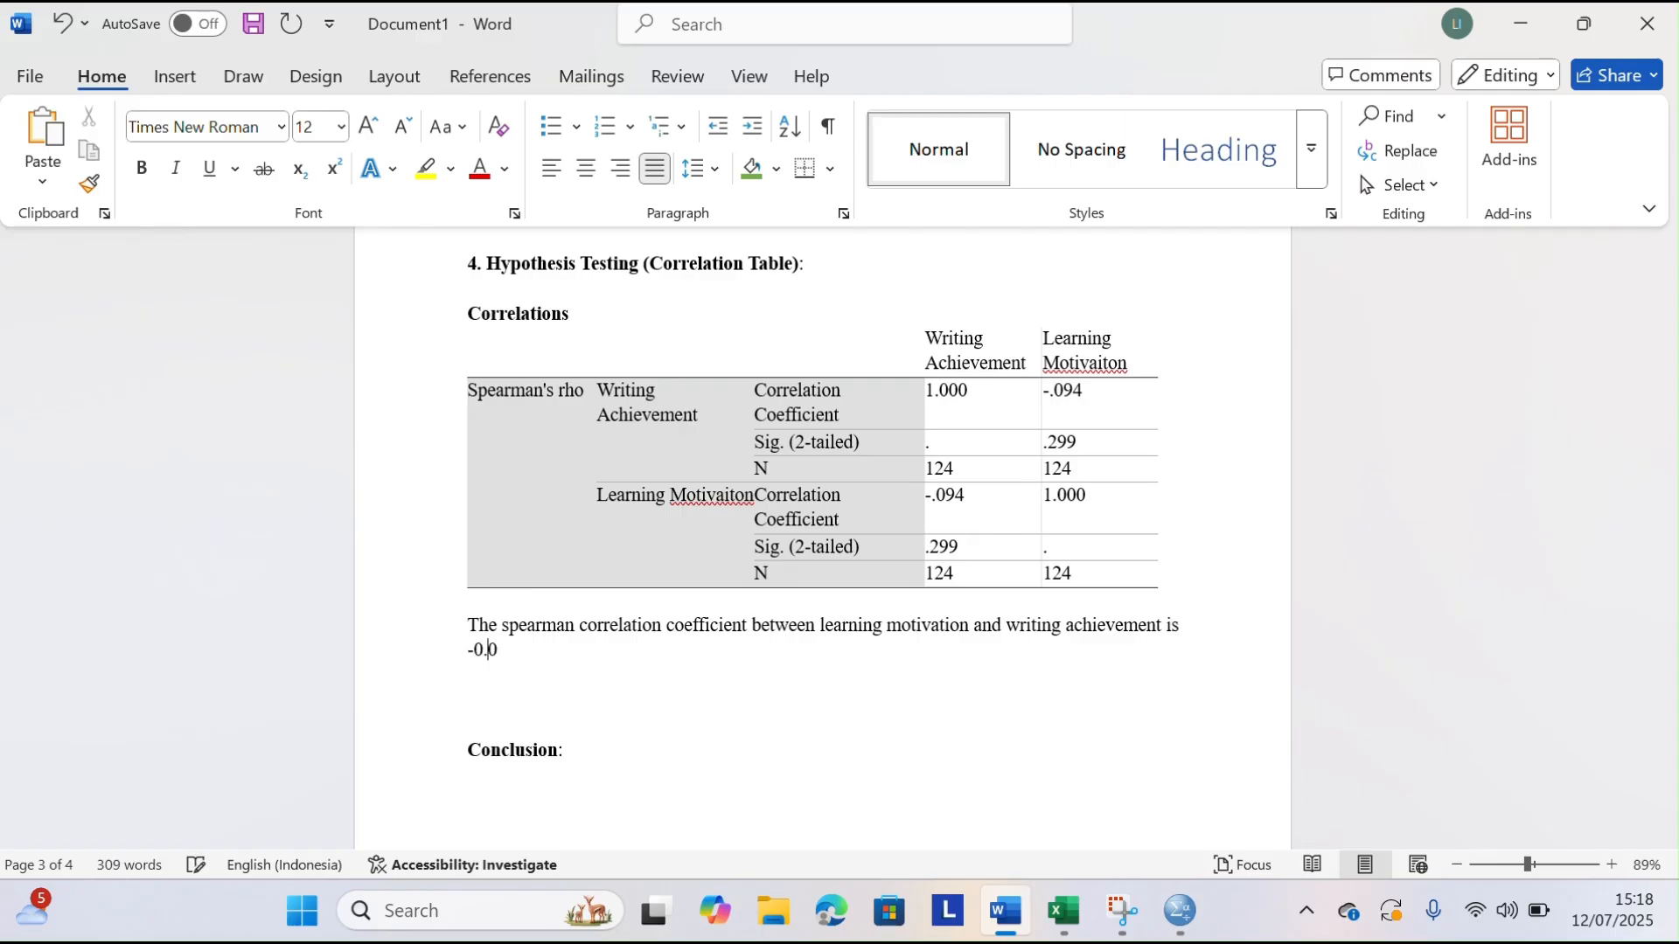
type("94, which indicat")
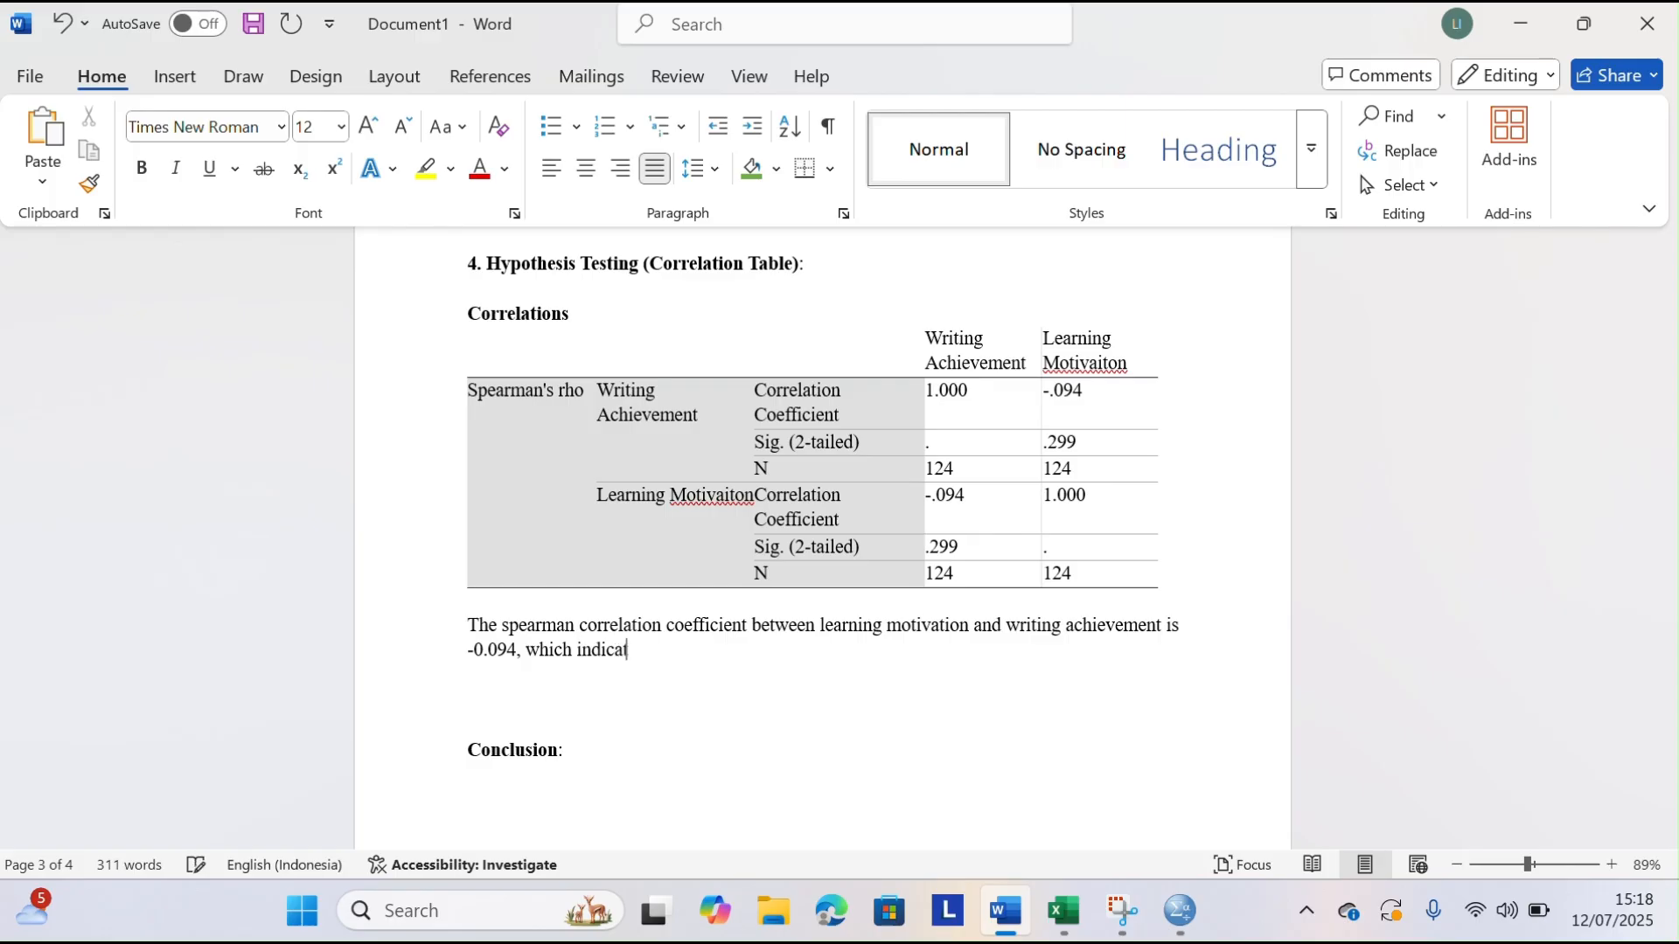
type("es a very")
type(" eak")
Complete the coefficient sentence with ", which indicates a very weak negative correlation."
key("BackSpace")
key("BackSpace")
key("BackSpace")
key("BackSpace")
type("eak negative ")
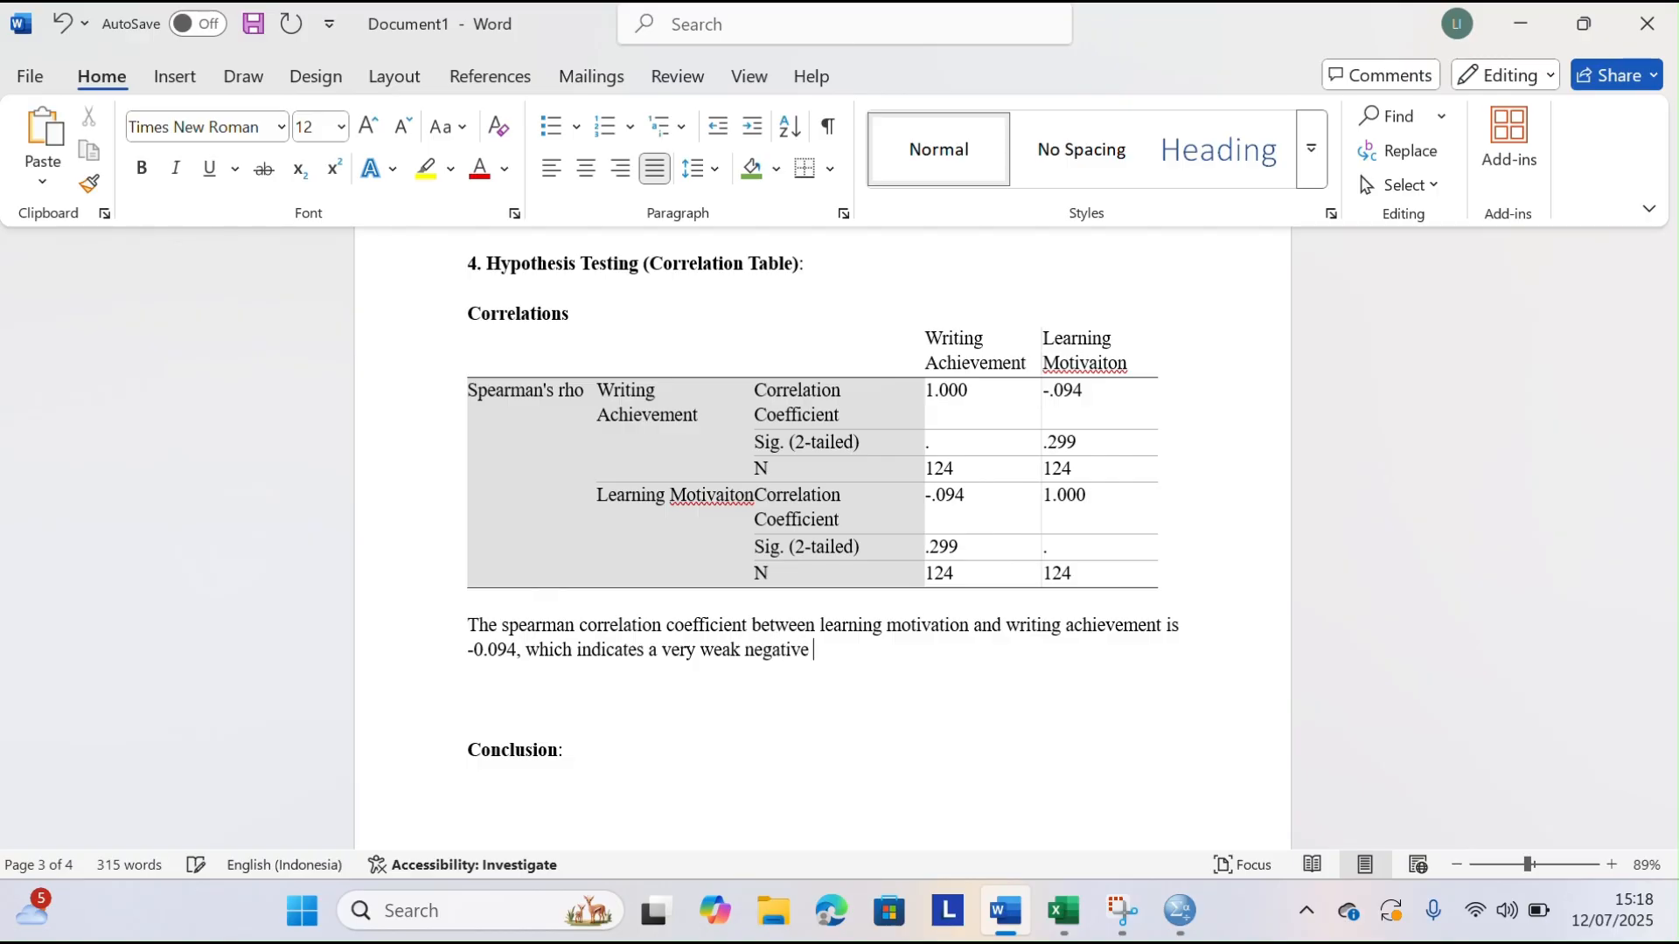
type("correaltion.")
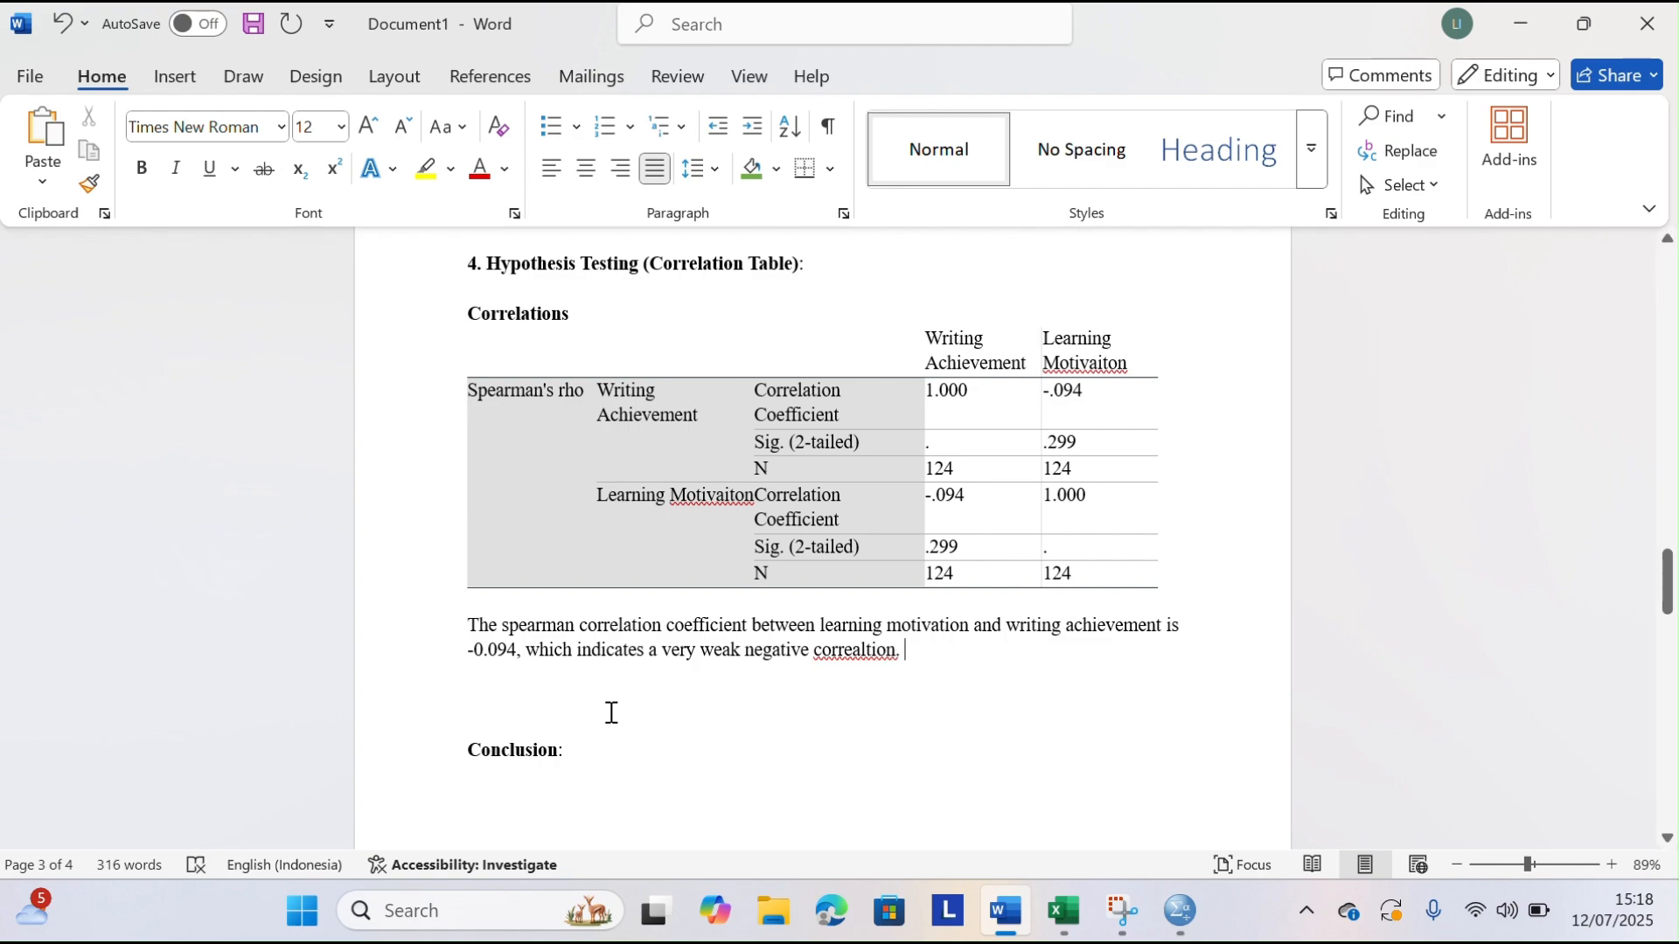
Start a new line below the coefficient sentence with "The significant value (sig"
key("Return")
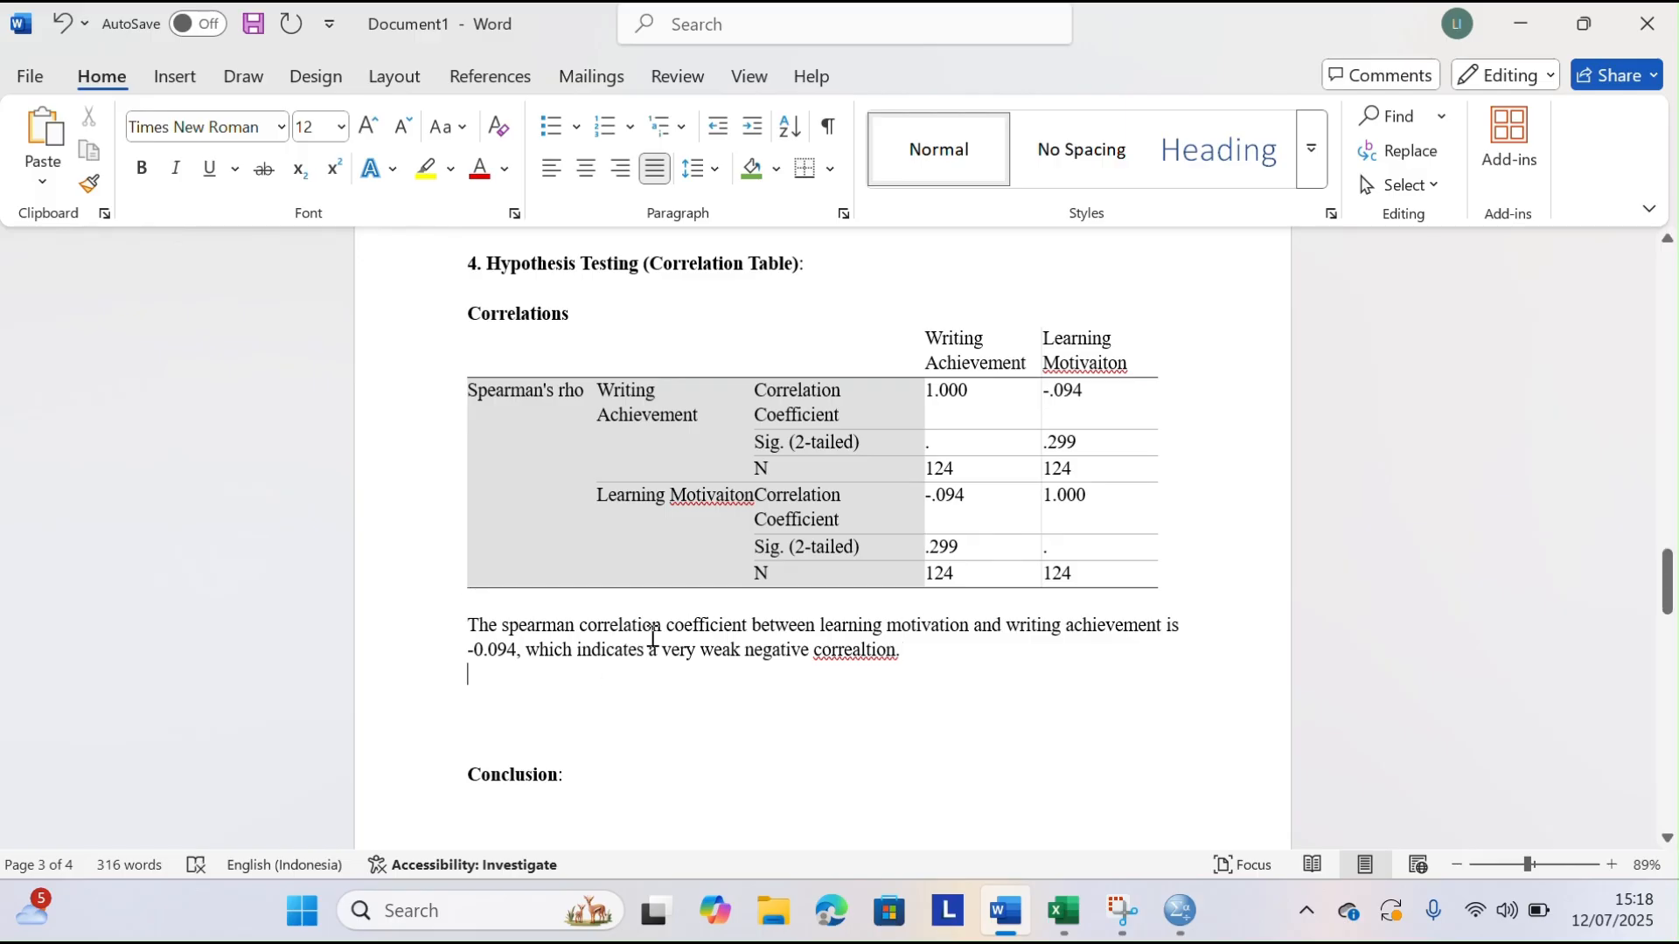
type("The signifi")
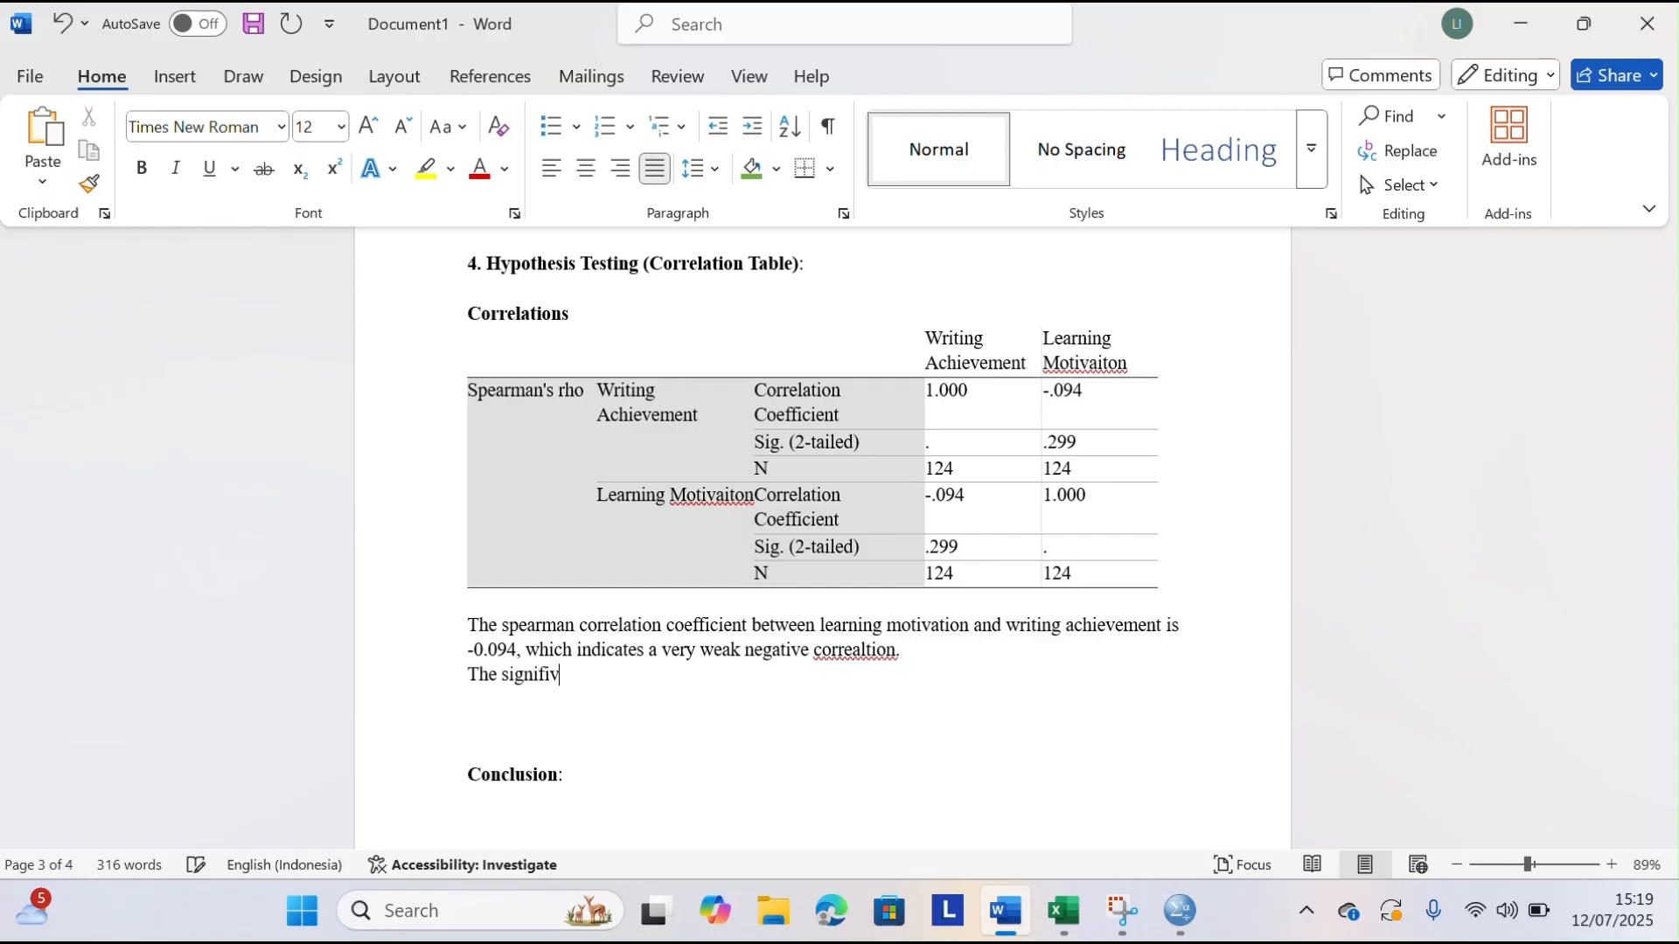
type("cant value")
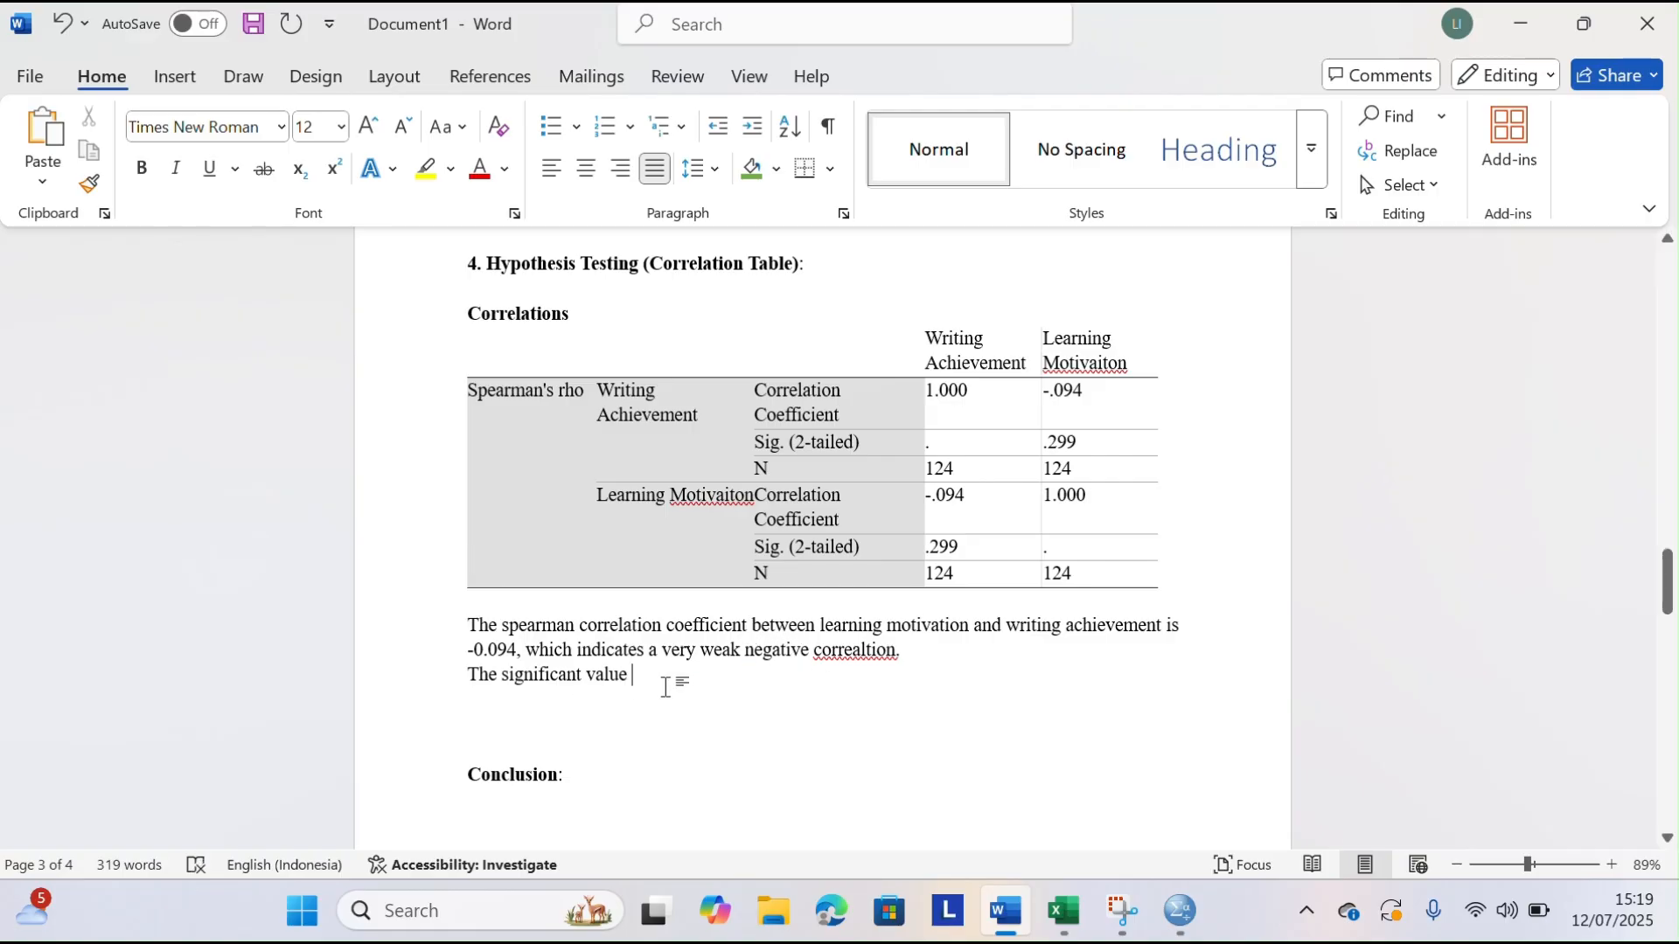
type("(sig. 2-tailed) is 0.299, whis")
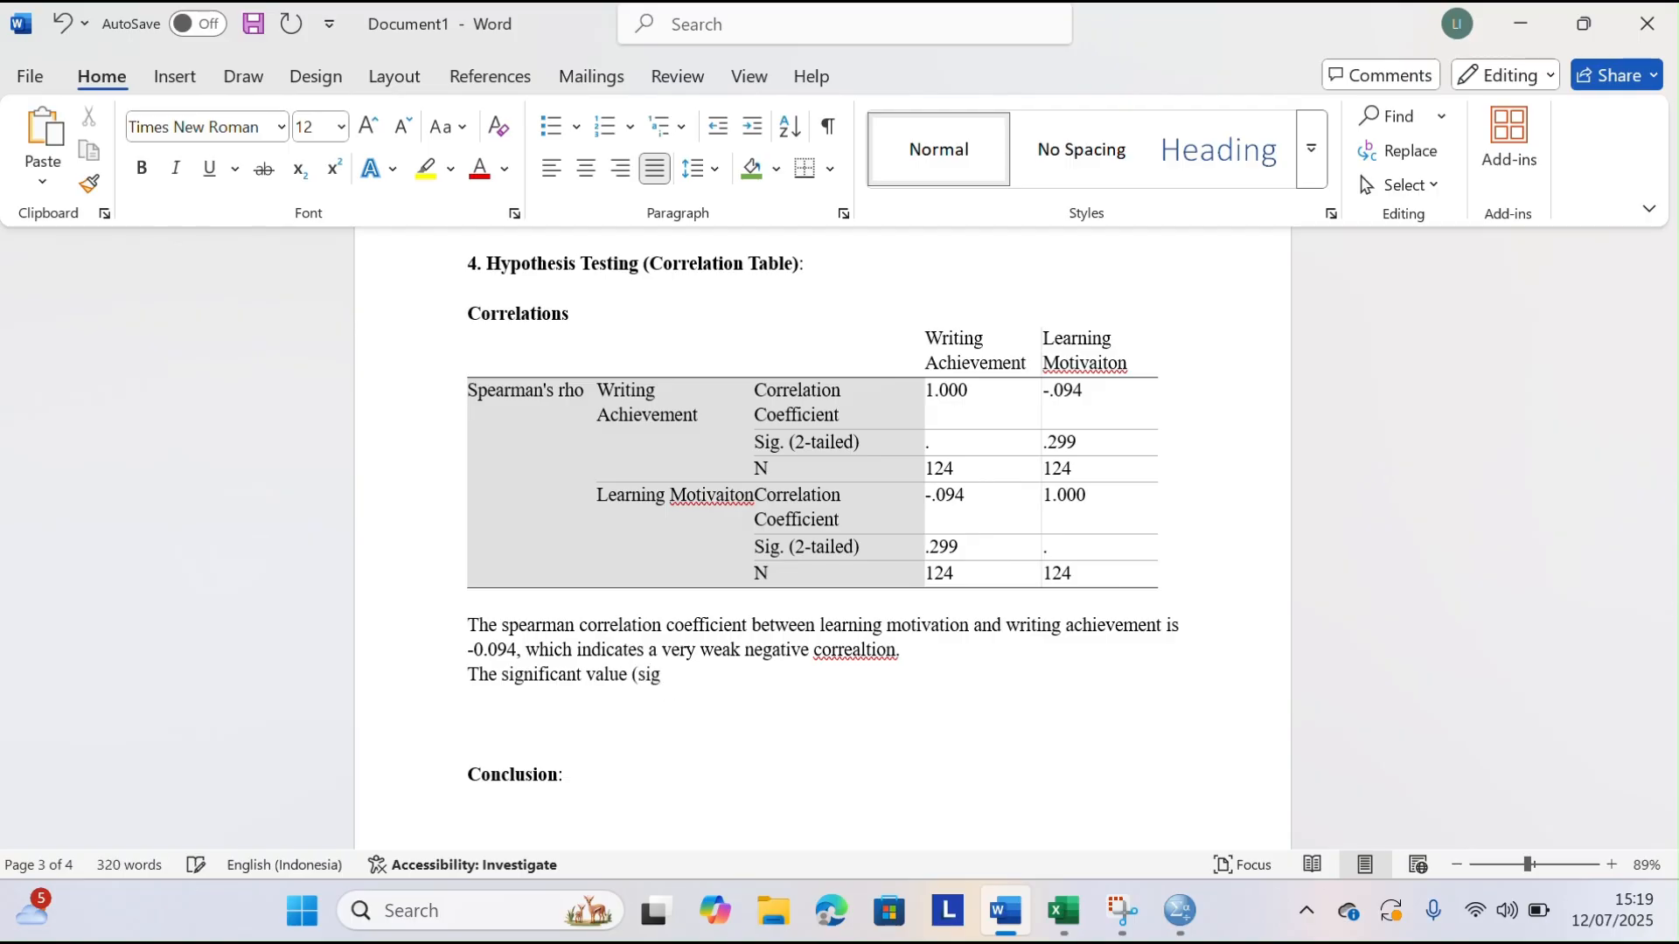
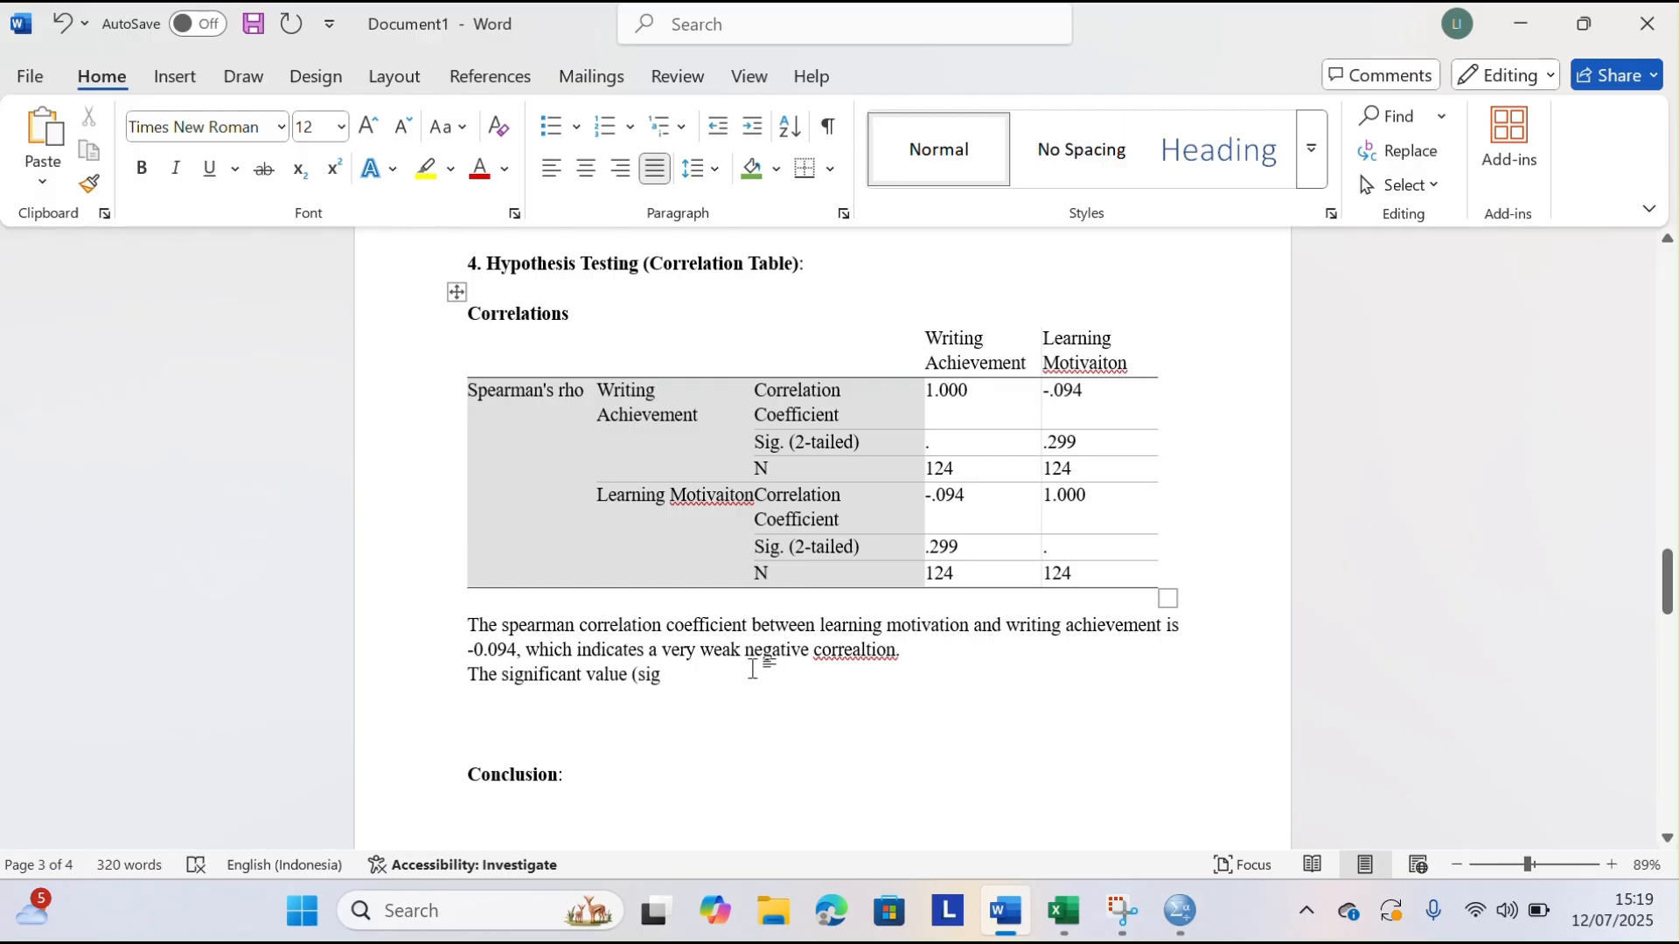
Continue the significance sentence below the Correlations table with ". 2-tailed) is 0.299, which is"
type(".")
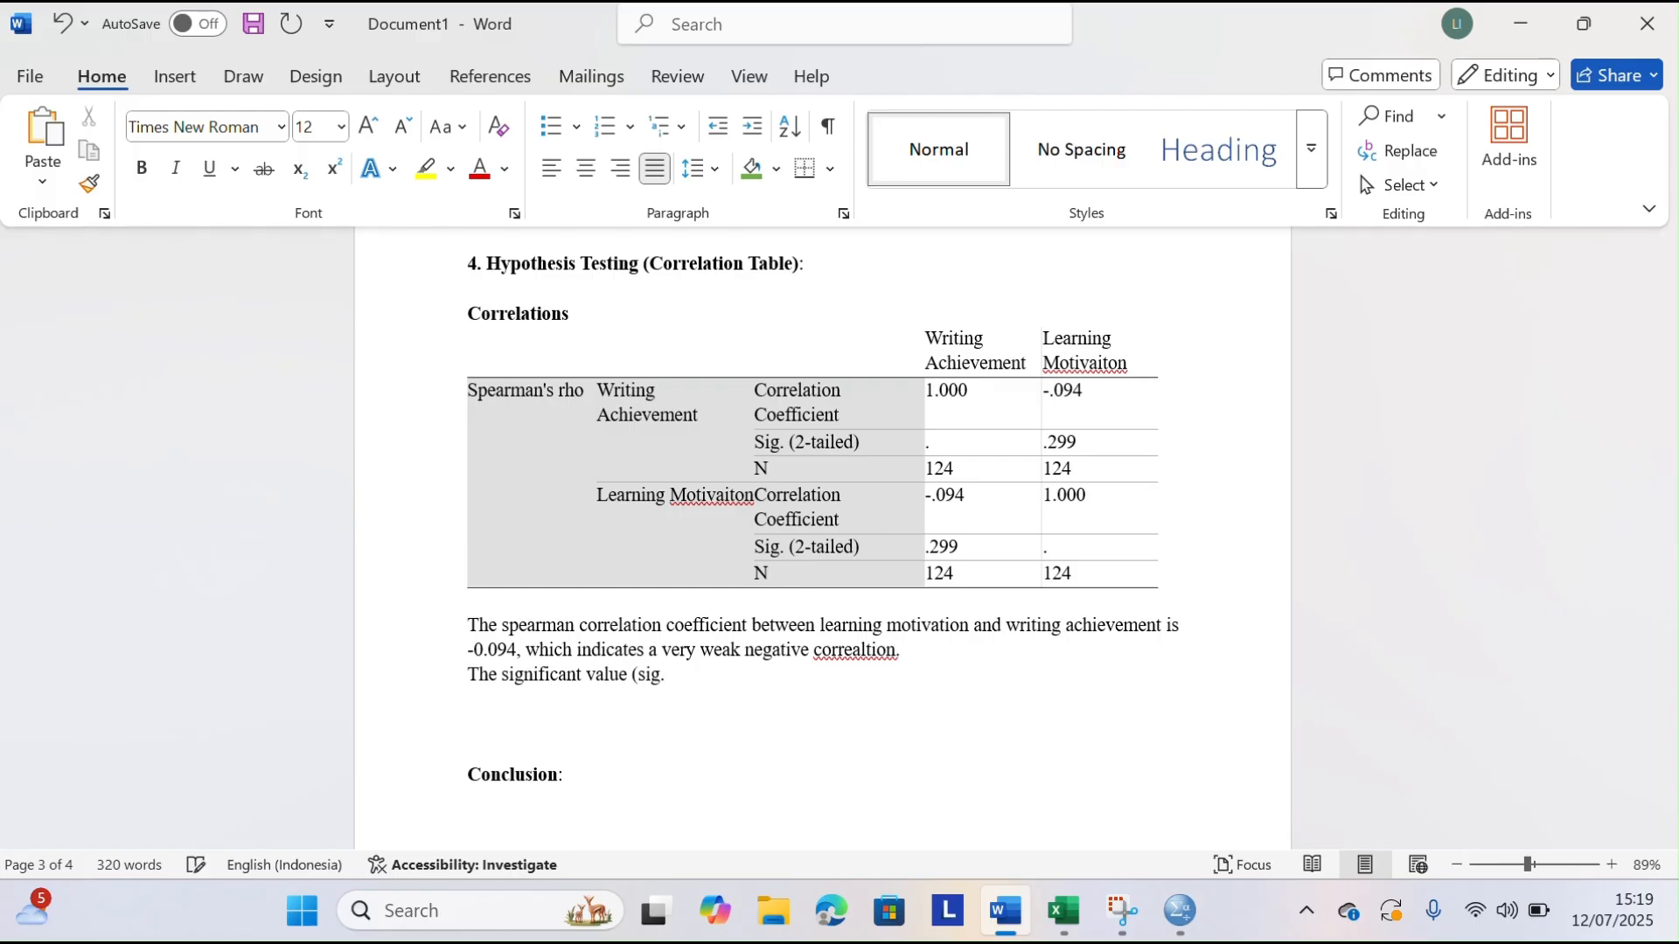
type(" 2-tailed ) is 0.299, whis")
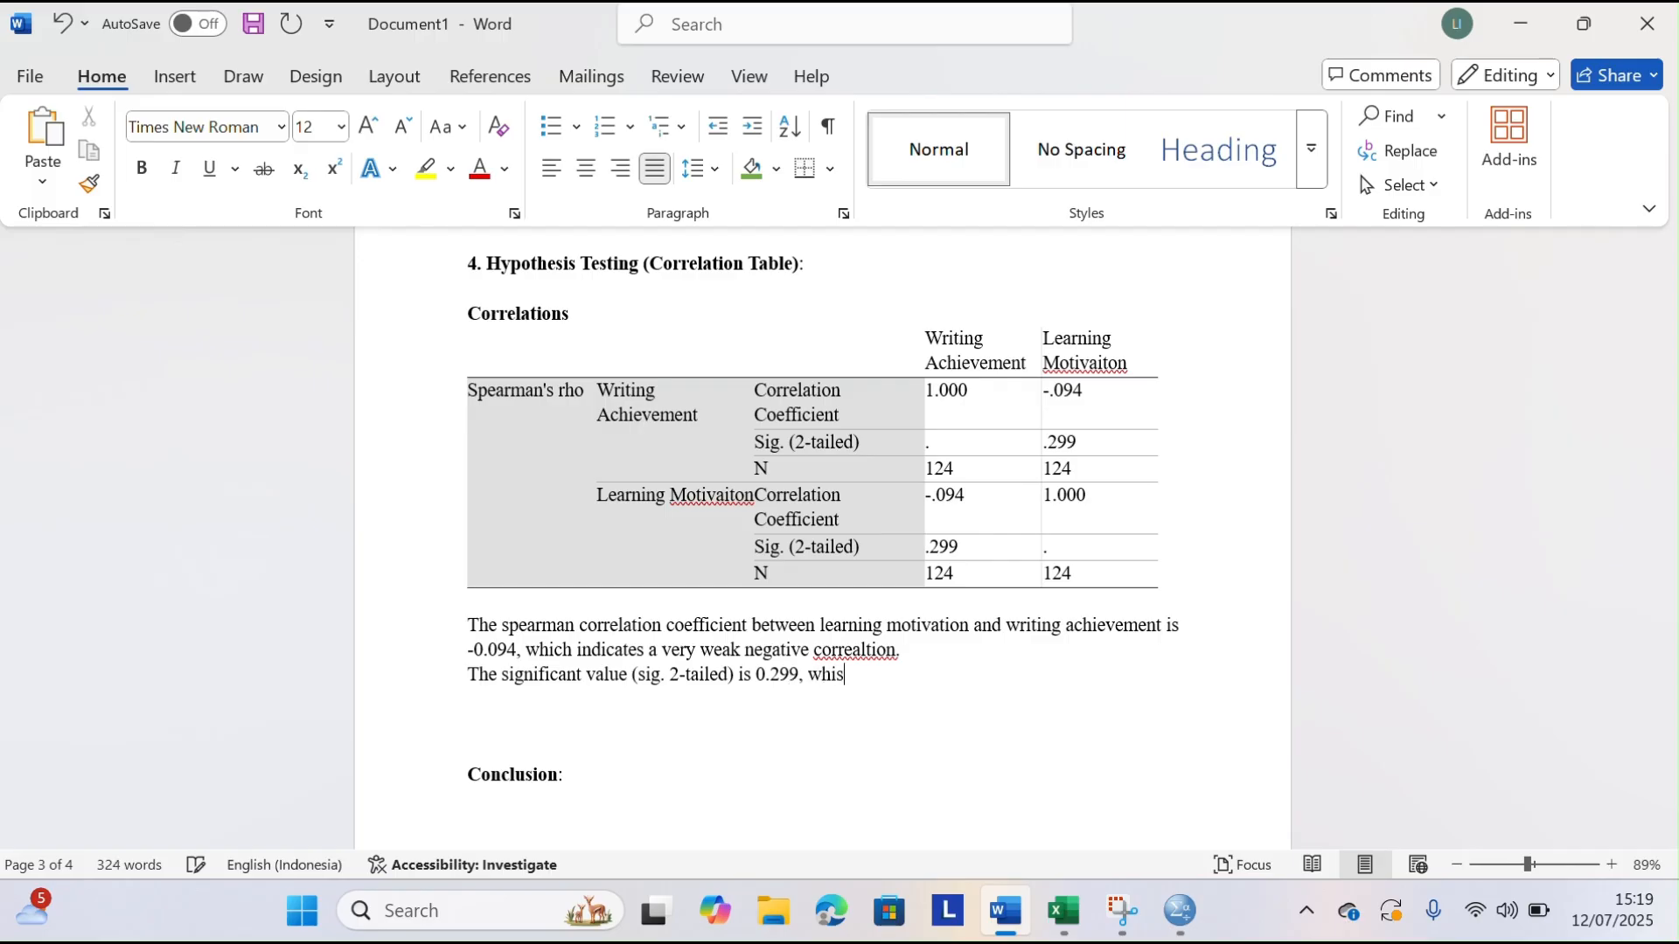
key("BackSpace")
type("ch is greather")
key("super+shift+s")
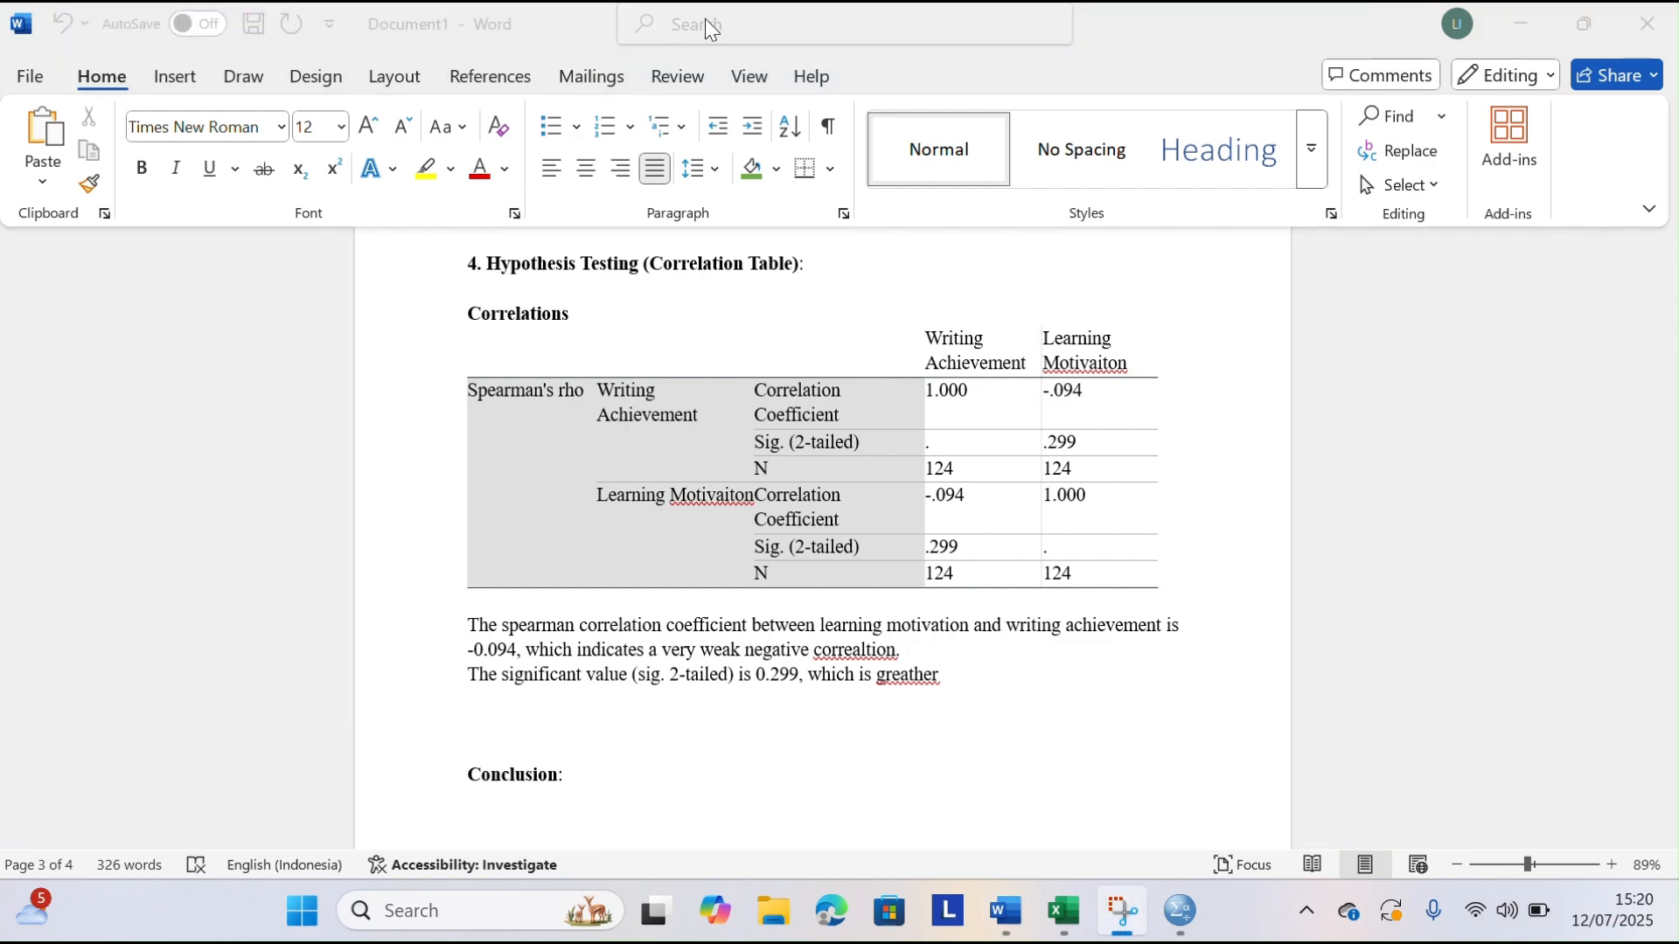
left_click(963, 684)
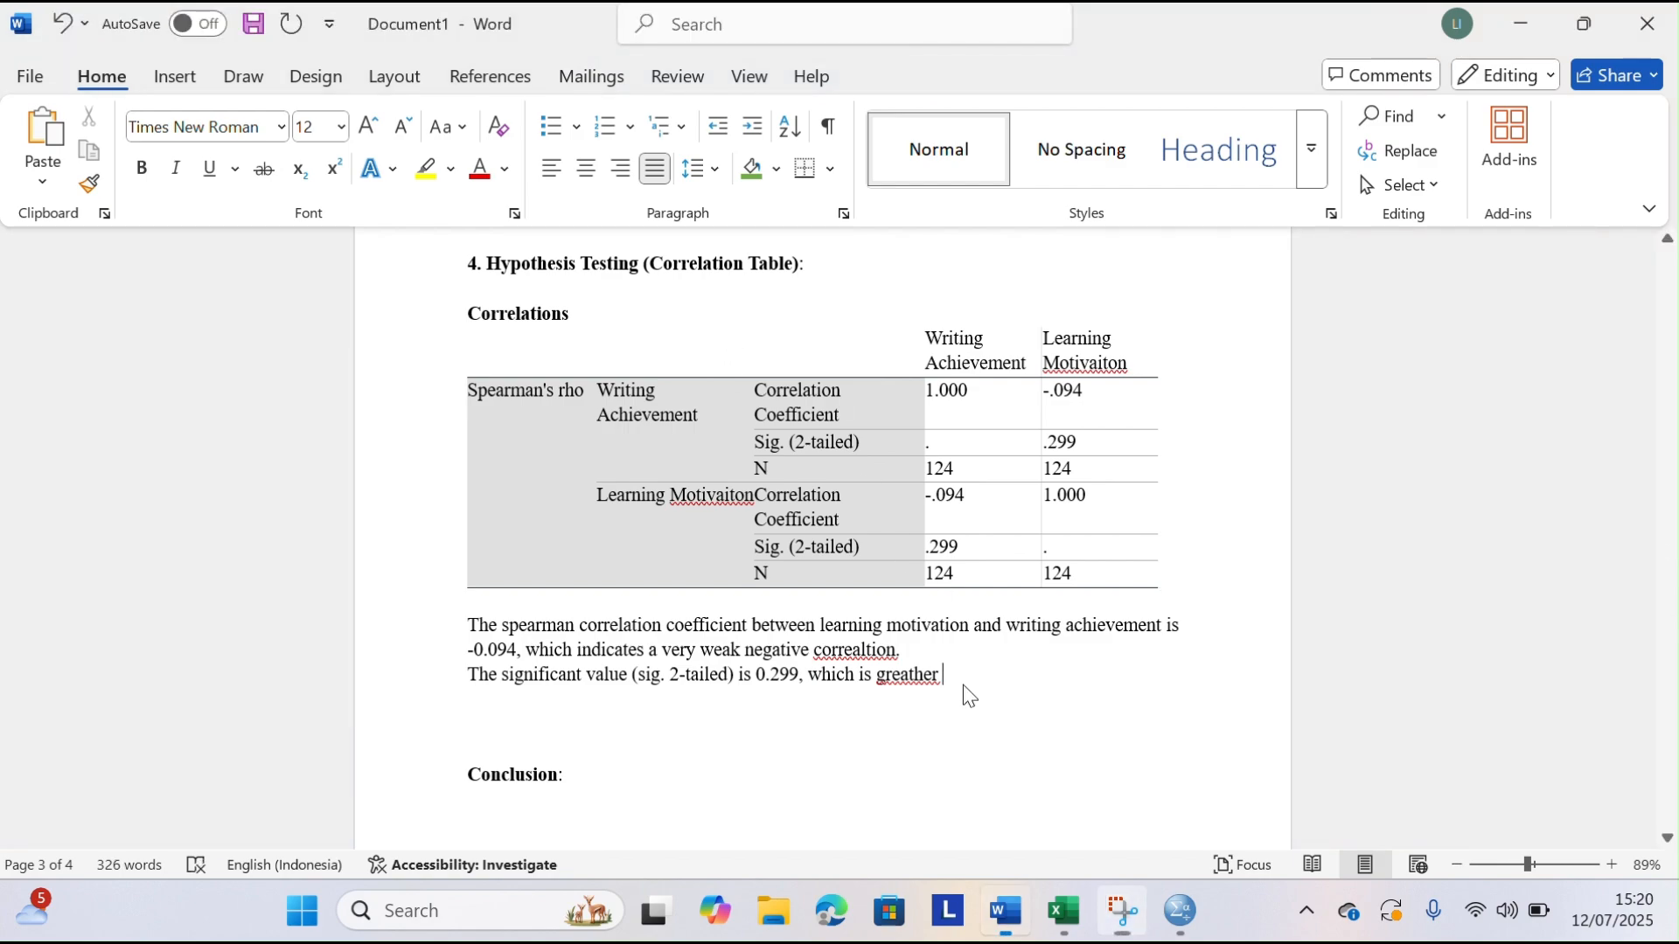
key("BackSpace")
key("BackSpace")
key("BackSpace")
key("BackSpace")
key("BackSpace")
key("BackSpace")
key("BackSpace")
key("BackSpace")
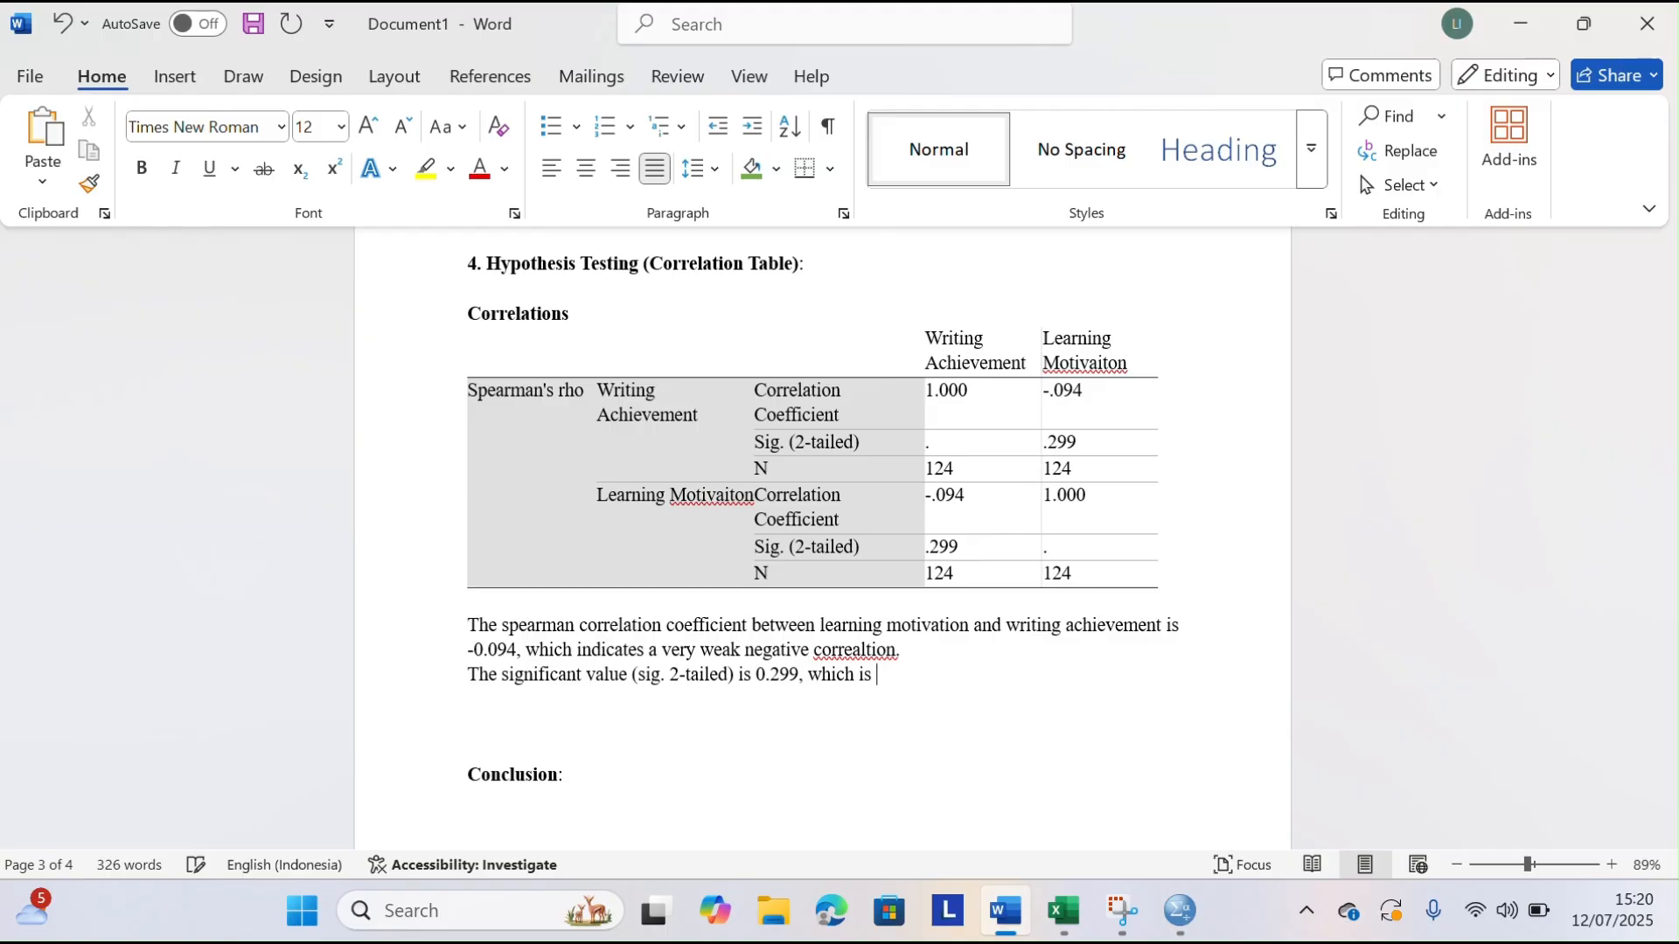
Finish the comparison in the significance sentence with "above 0.05"
type("above 0.05. this means ")
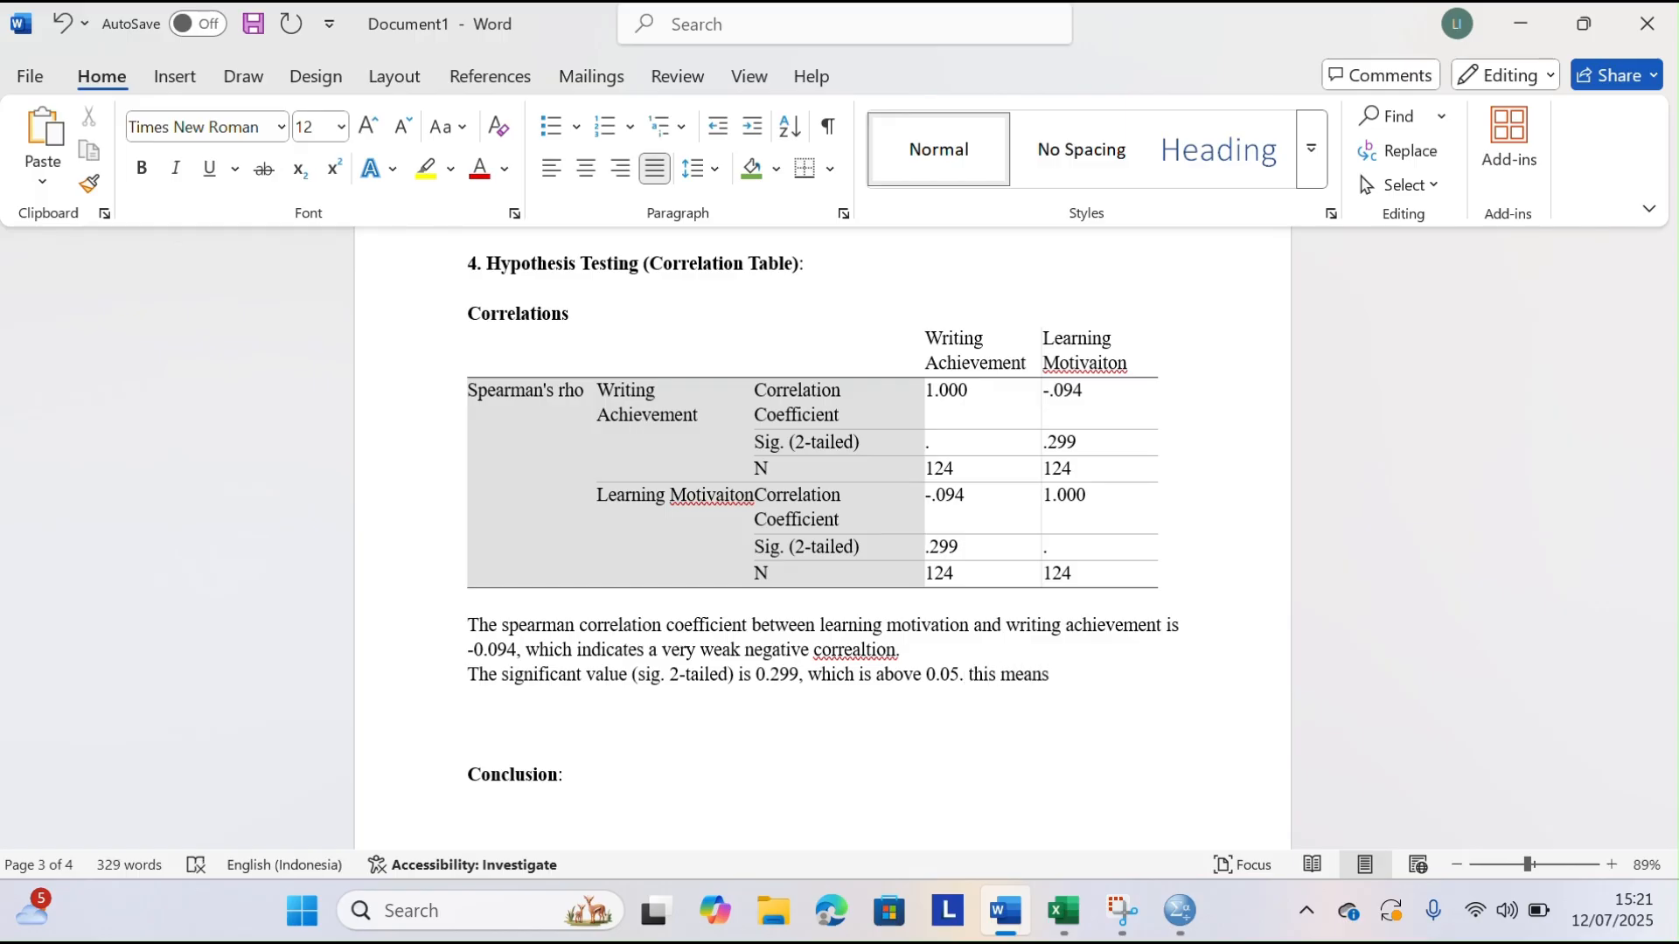
type("tha")
type("t the ")
type("ca")
type("orrelatio")
type("n ")
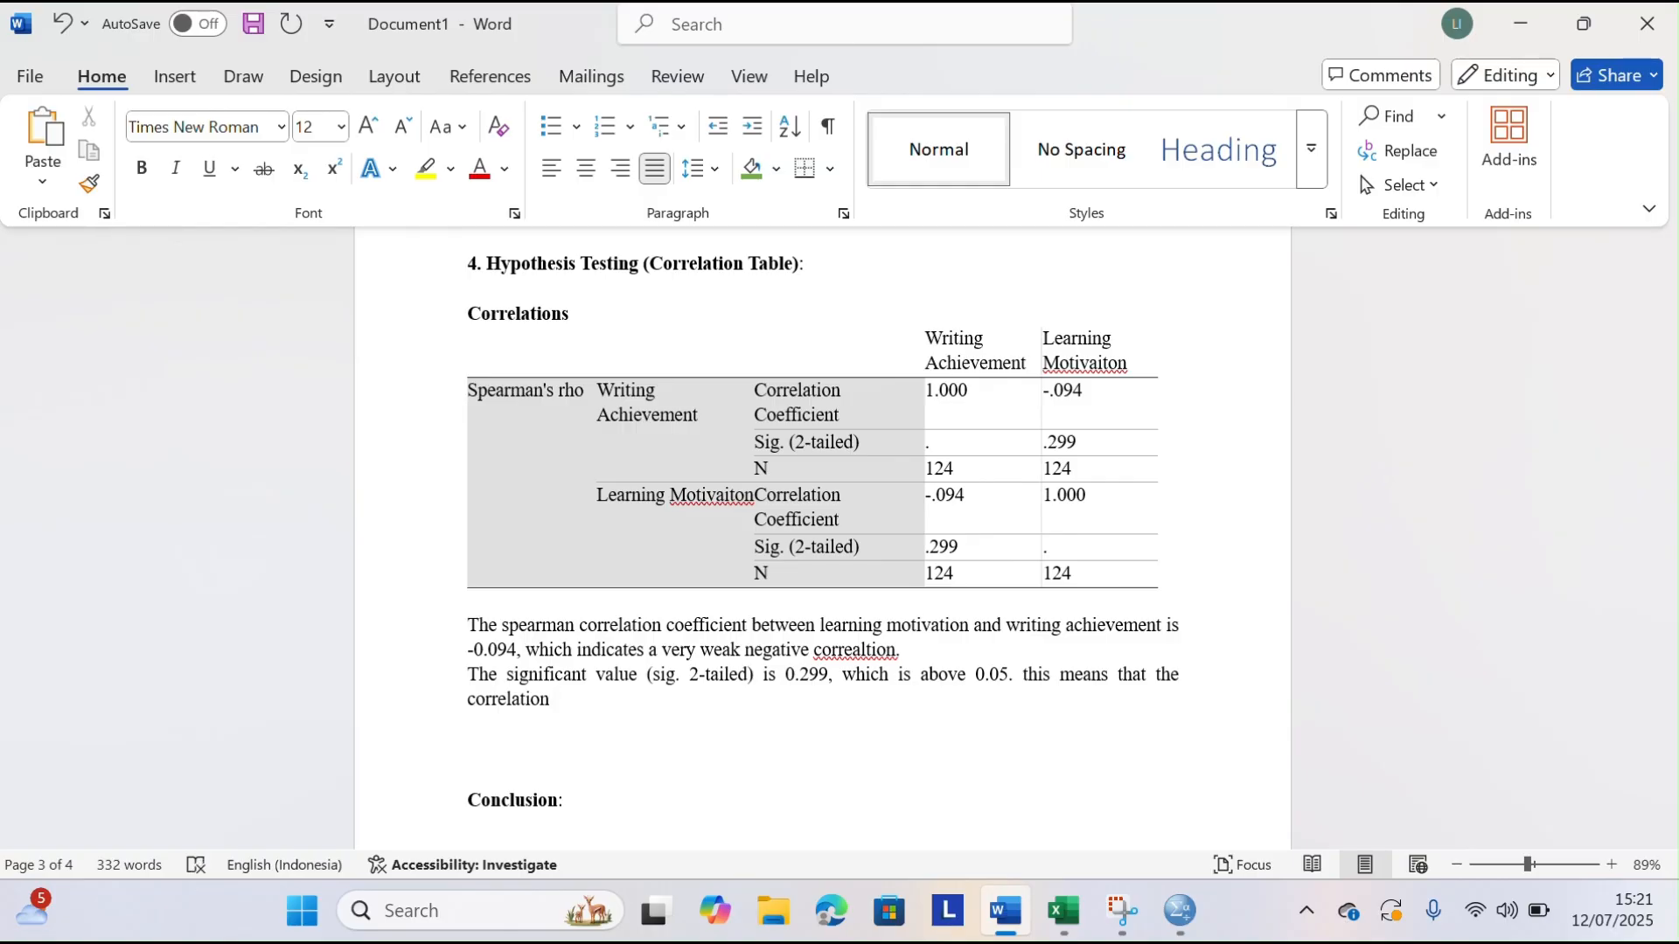
type("is not statistically sig")
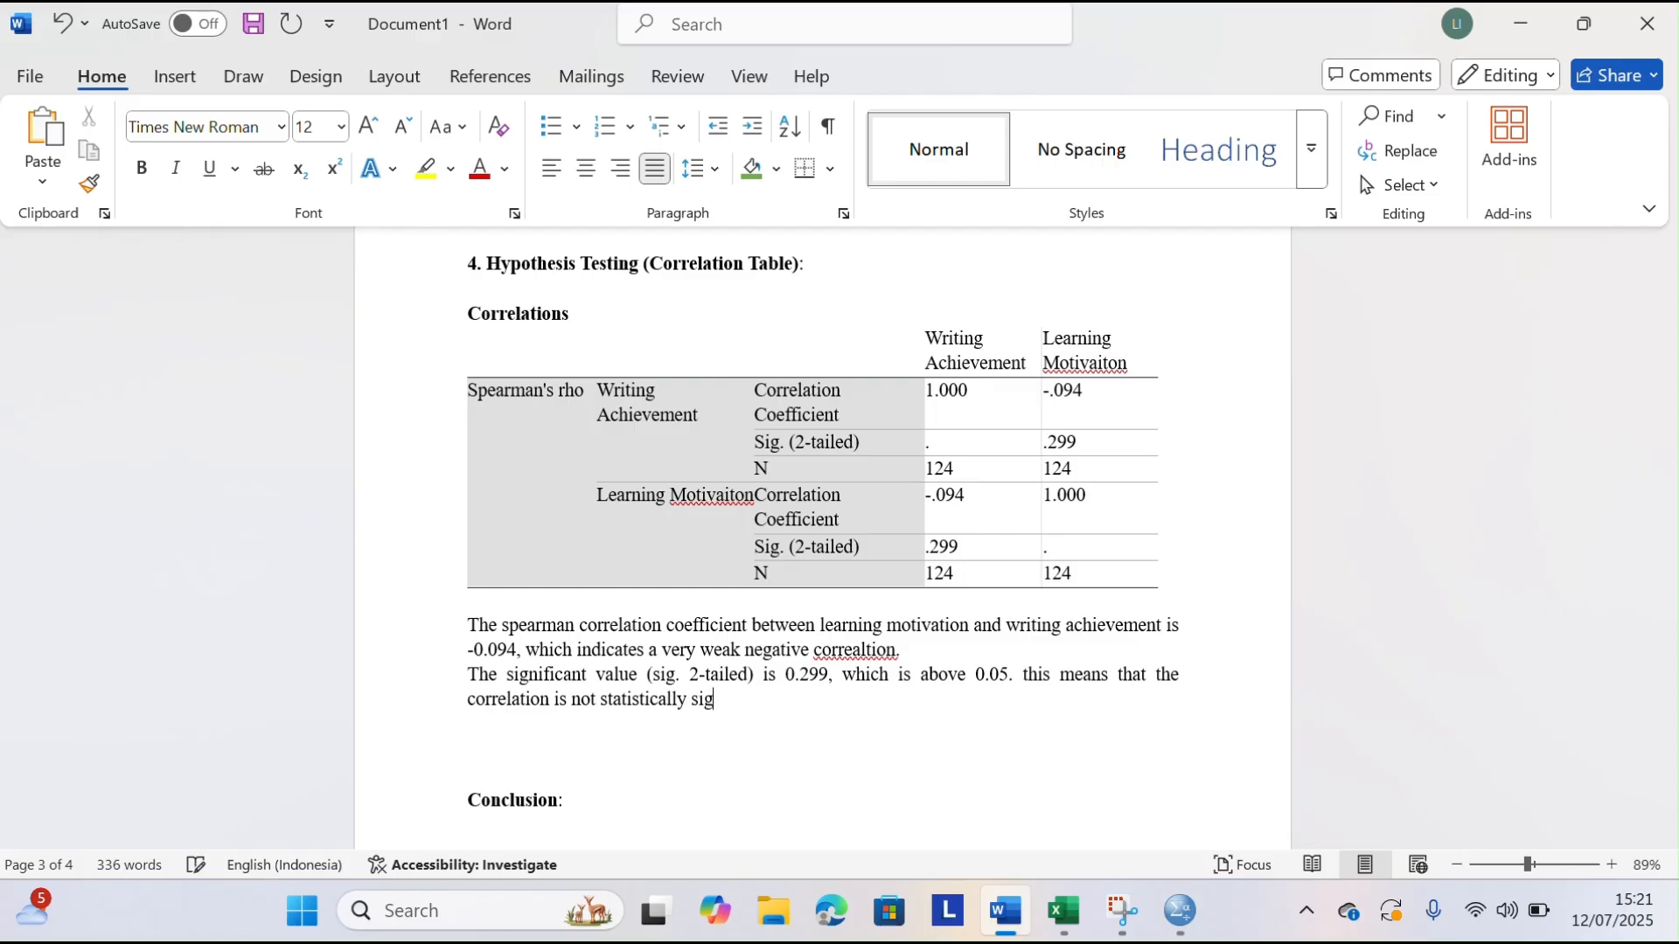
type("nificant")
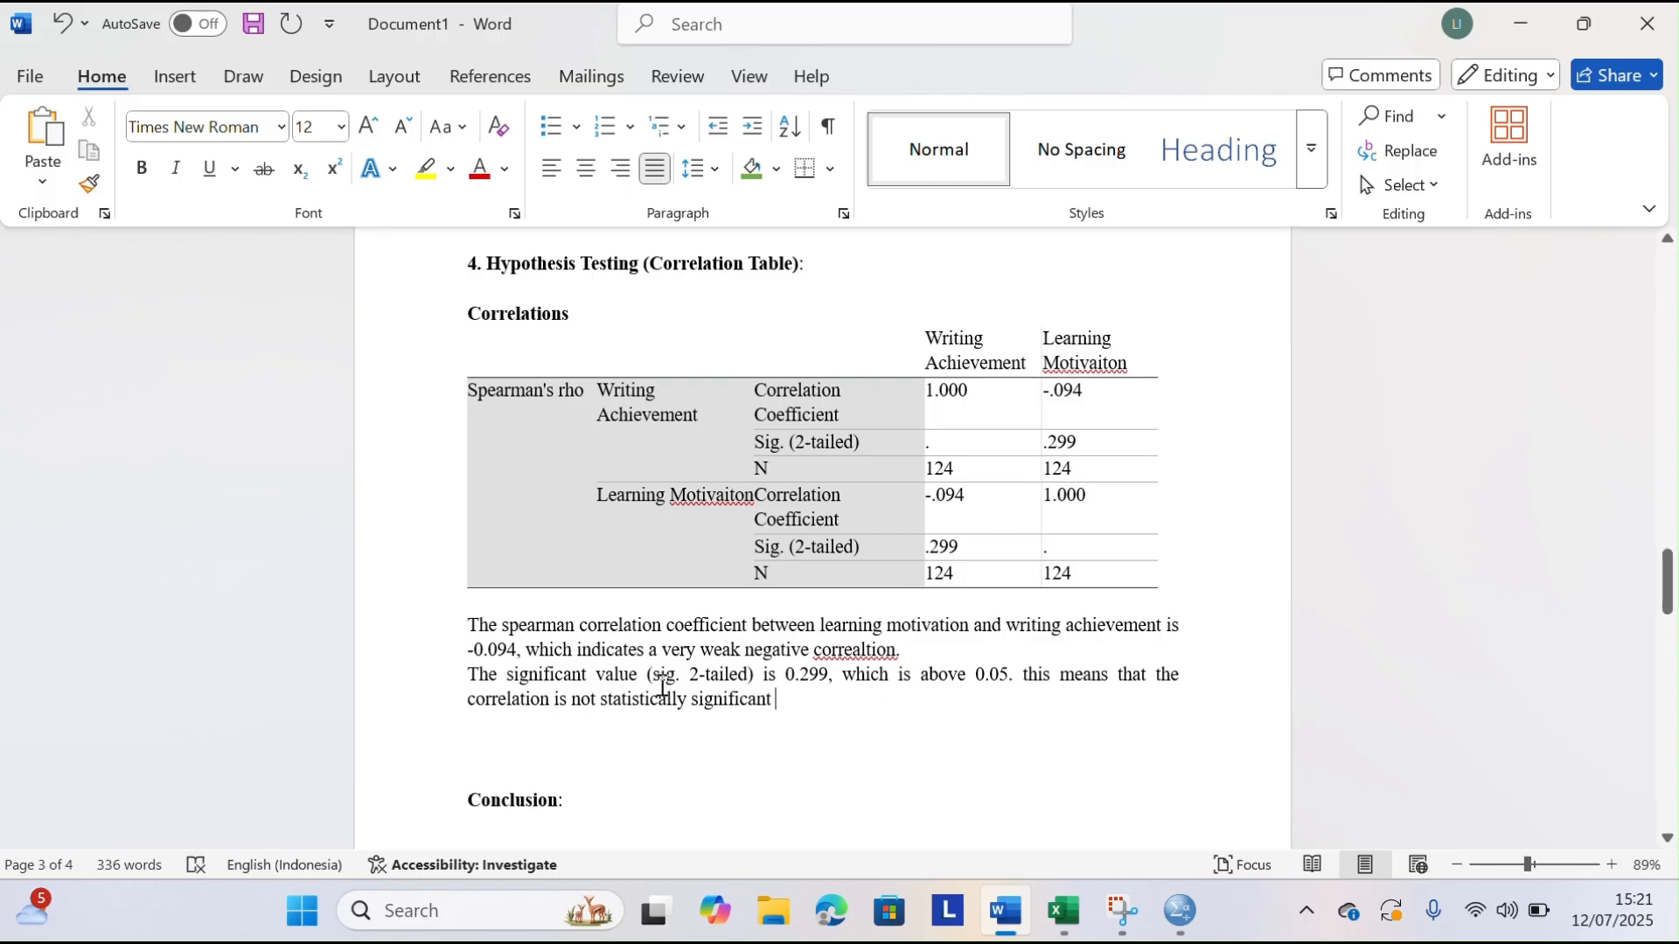
Highlight "this means that the correlation is not statistically significant" in yellow and move to the empty line just above the Conclusion heading
left_click_drag(1023, 680, 1149, 721)
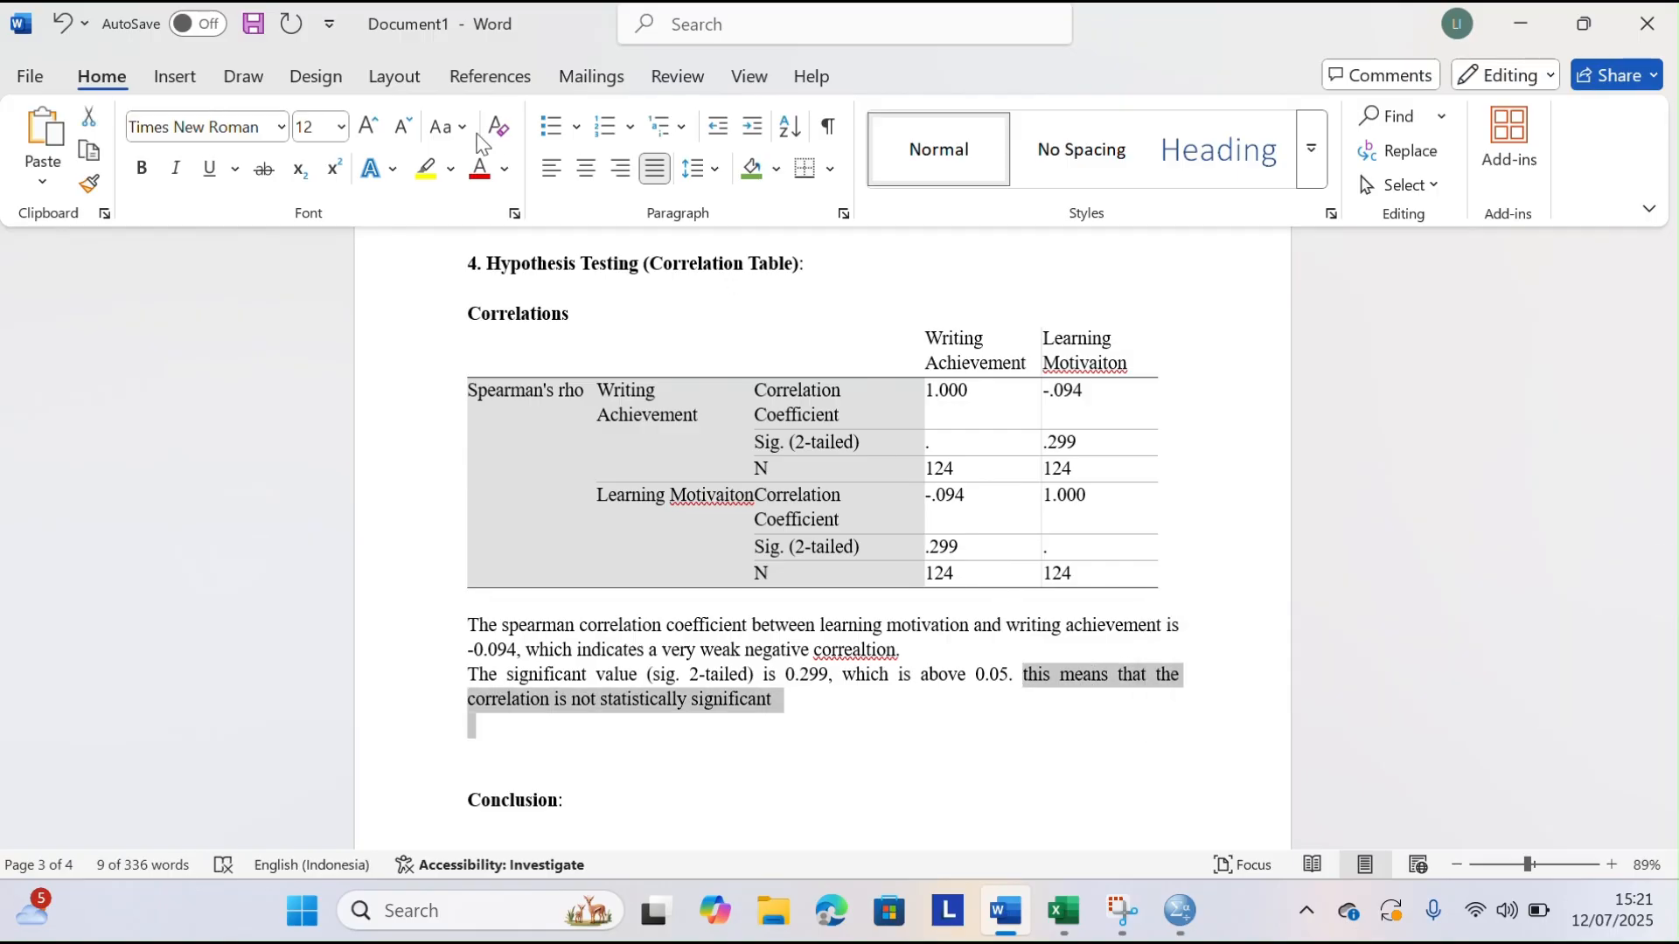
left_click(428, 170)
left_click(899, 752)
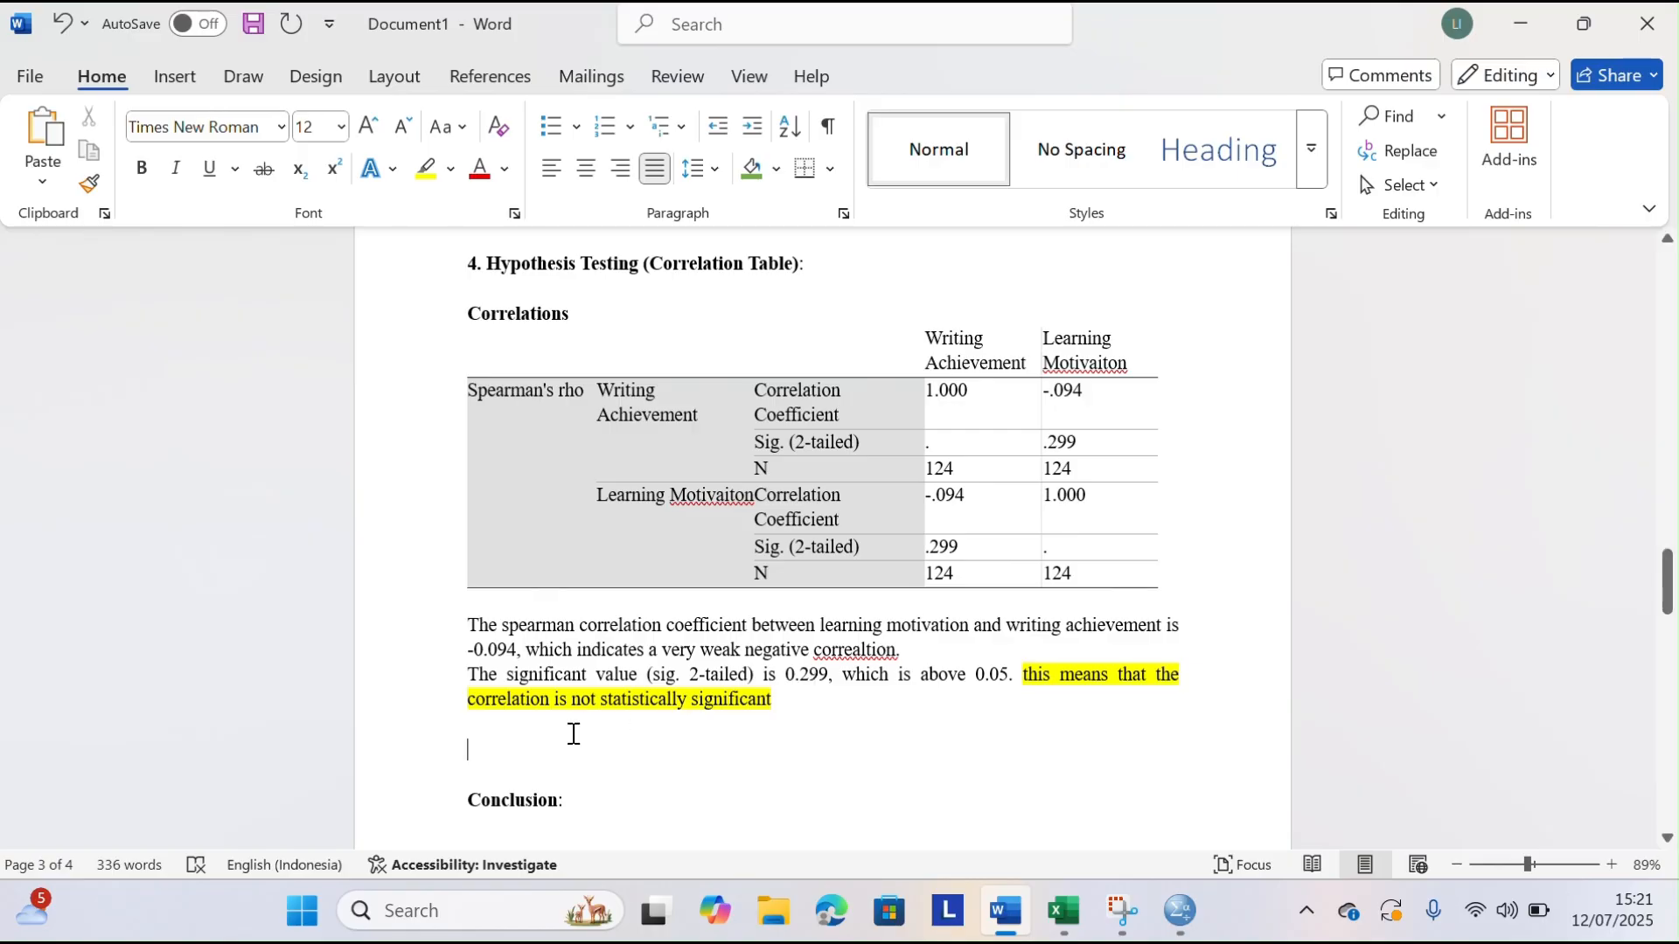
Begin the hypothesis decision sentence with "Since the p-value (0.299"
type("Since")
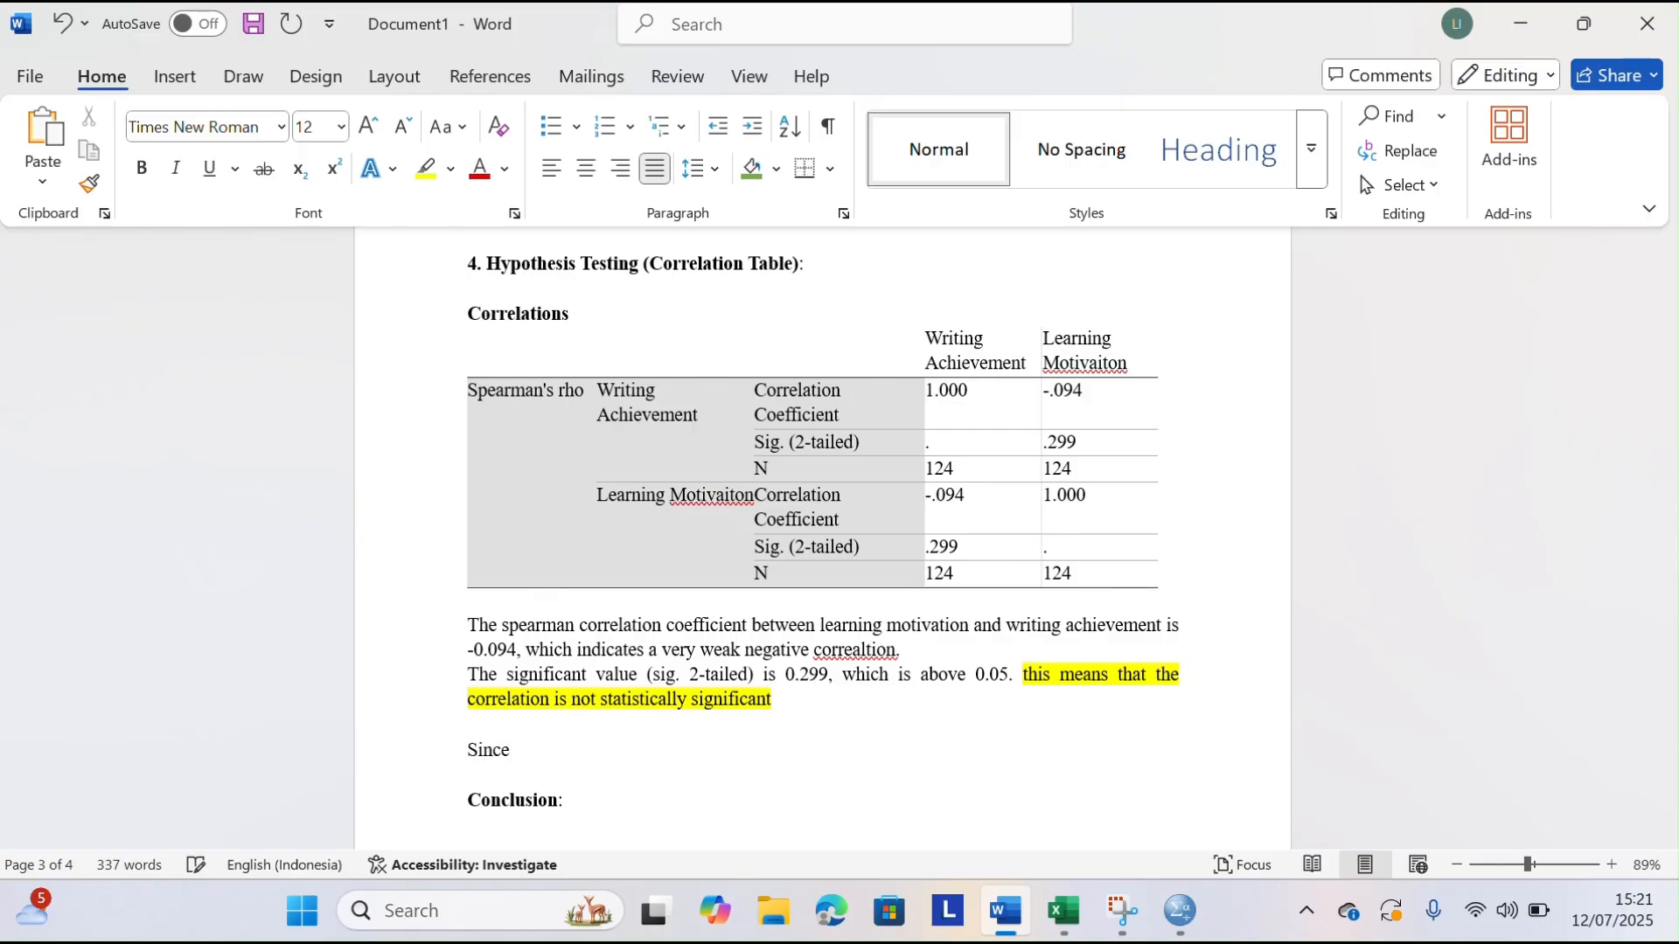
type(" the p-value (0.299")
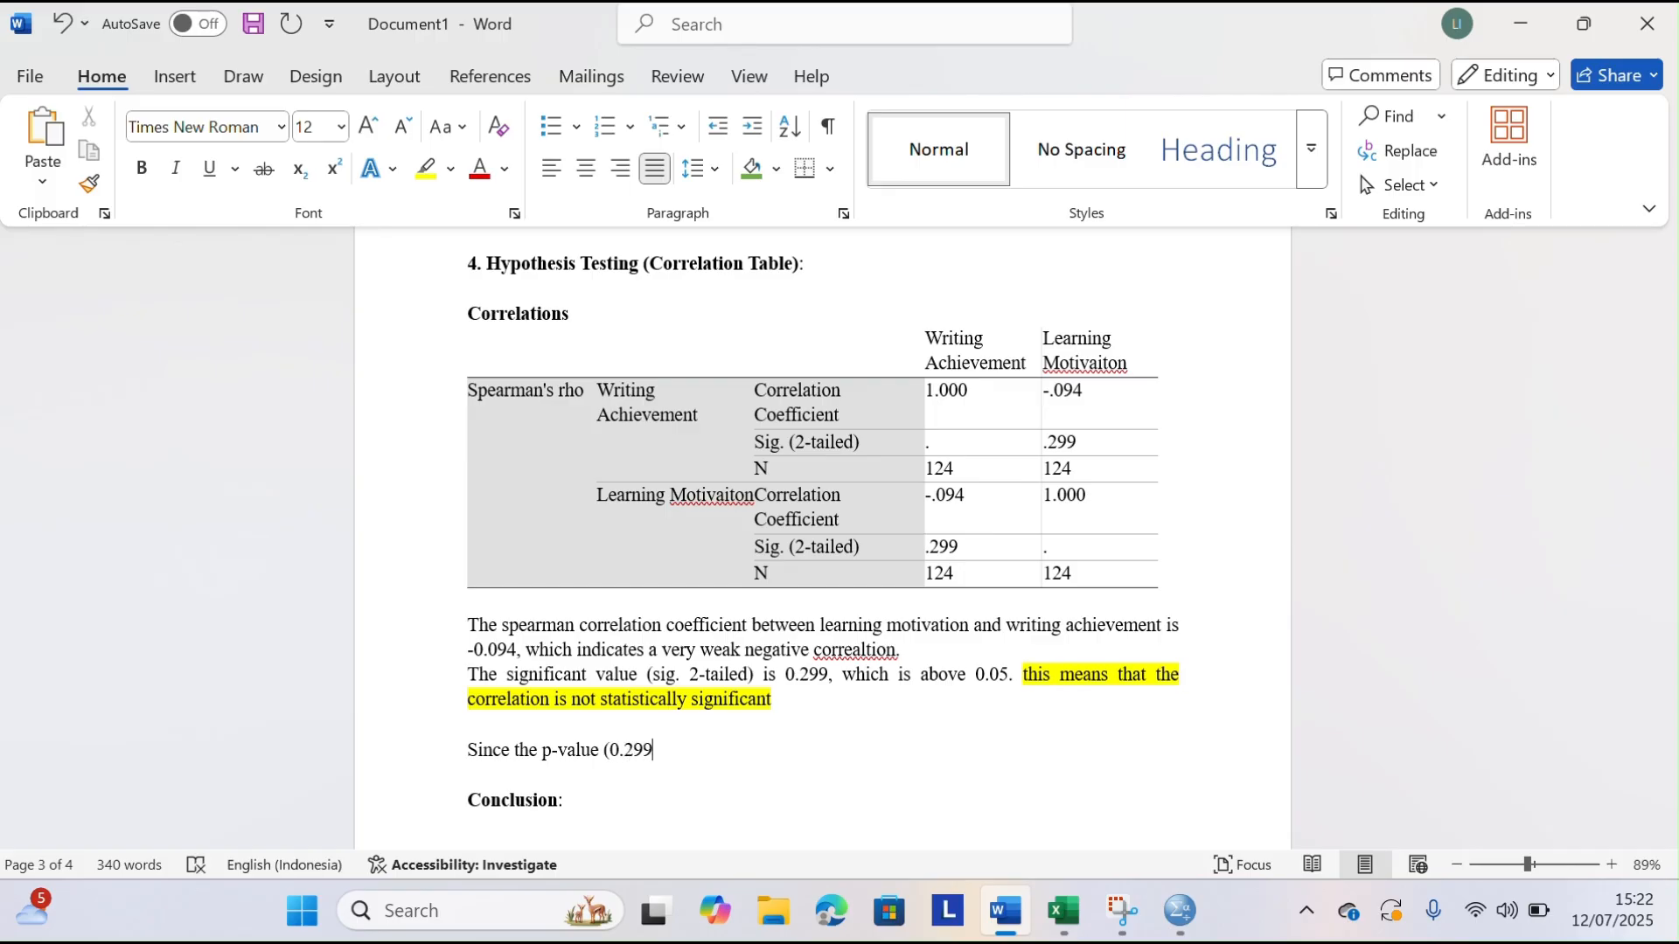
type(") is")
type(" above")
type("0,")
Extend the hypothesis decision sentence with ") is above 0.05"
key("BackSpace")
type(".05")
type(" we acce")
type("pt ")
type("the ")
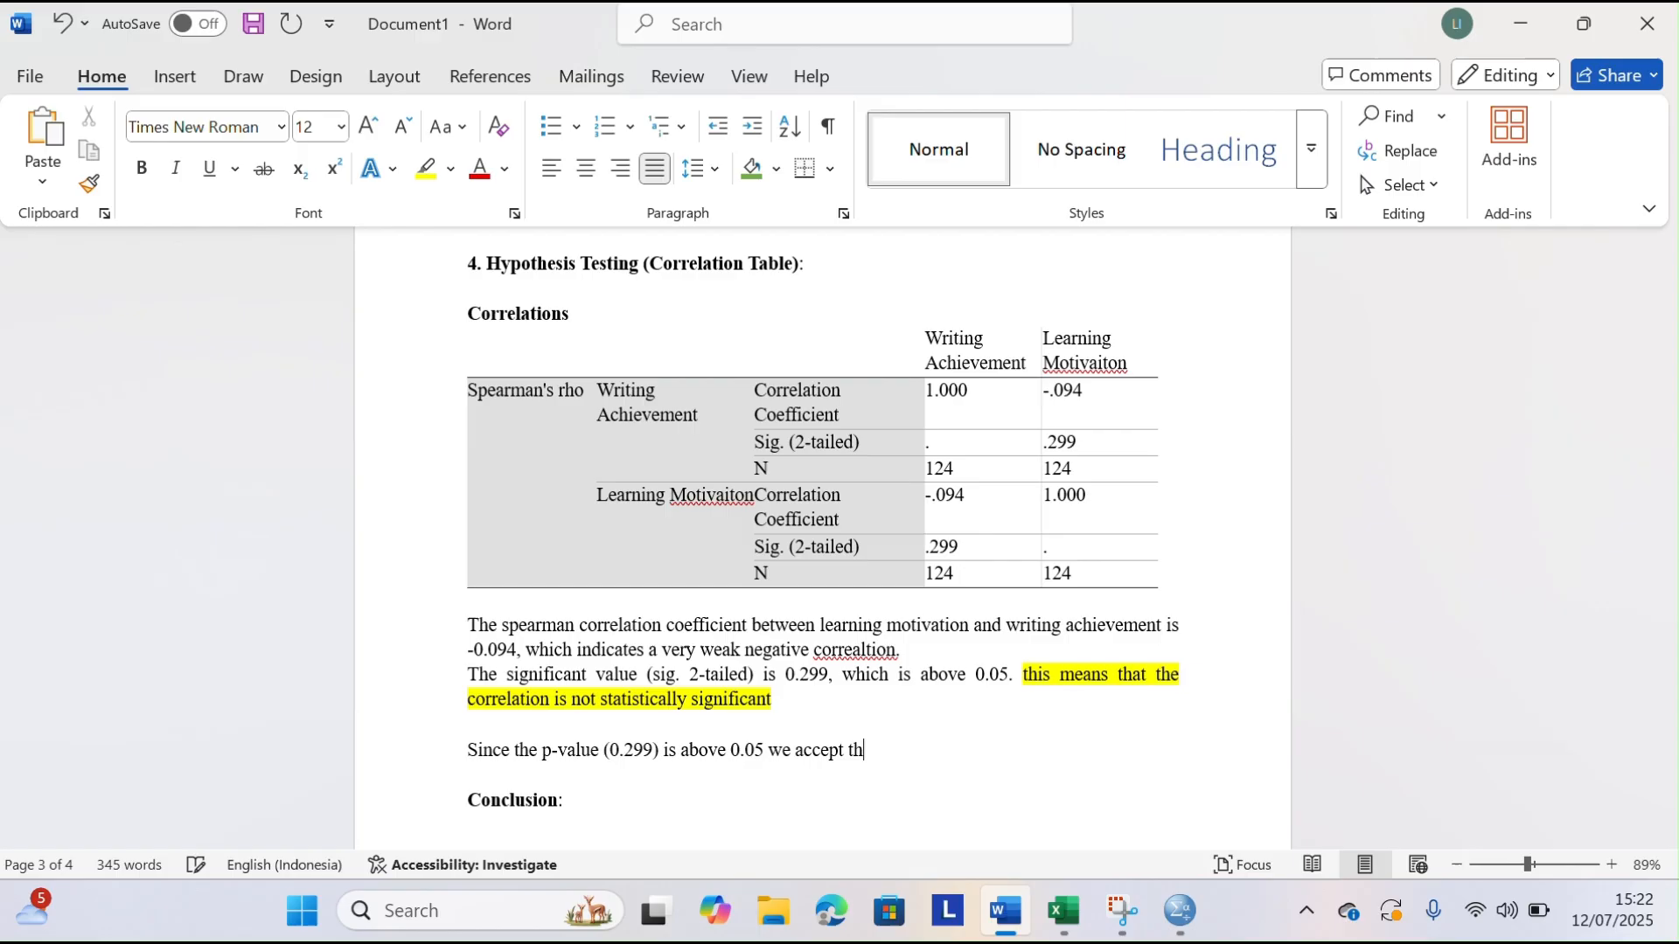
type("null hypothesis(")
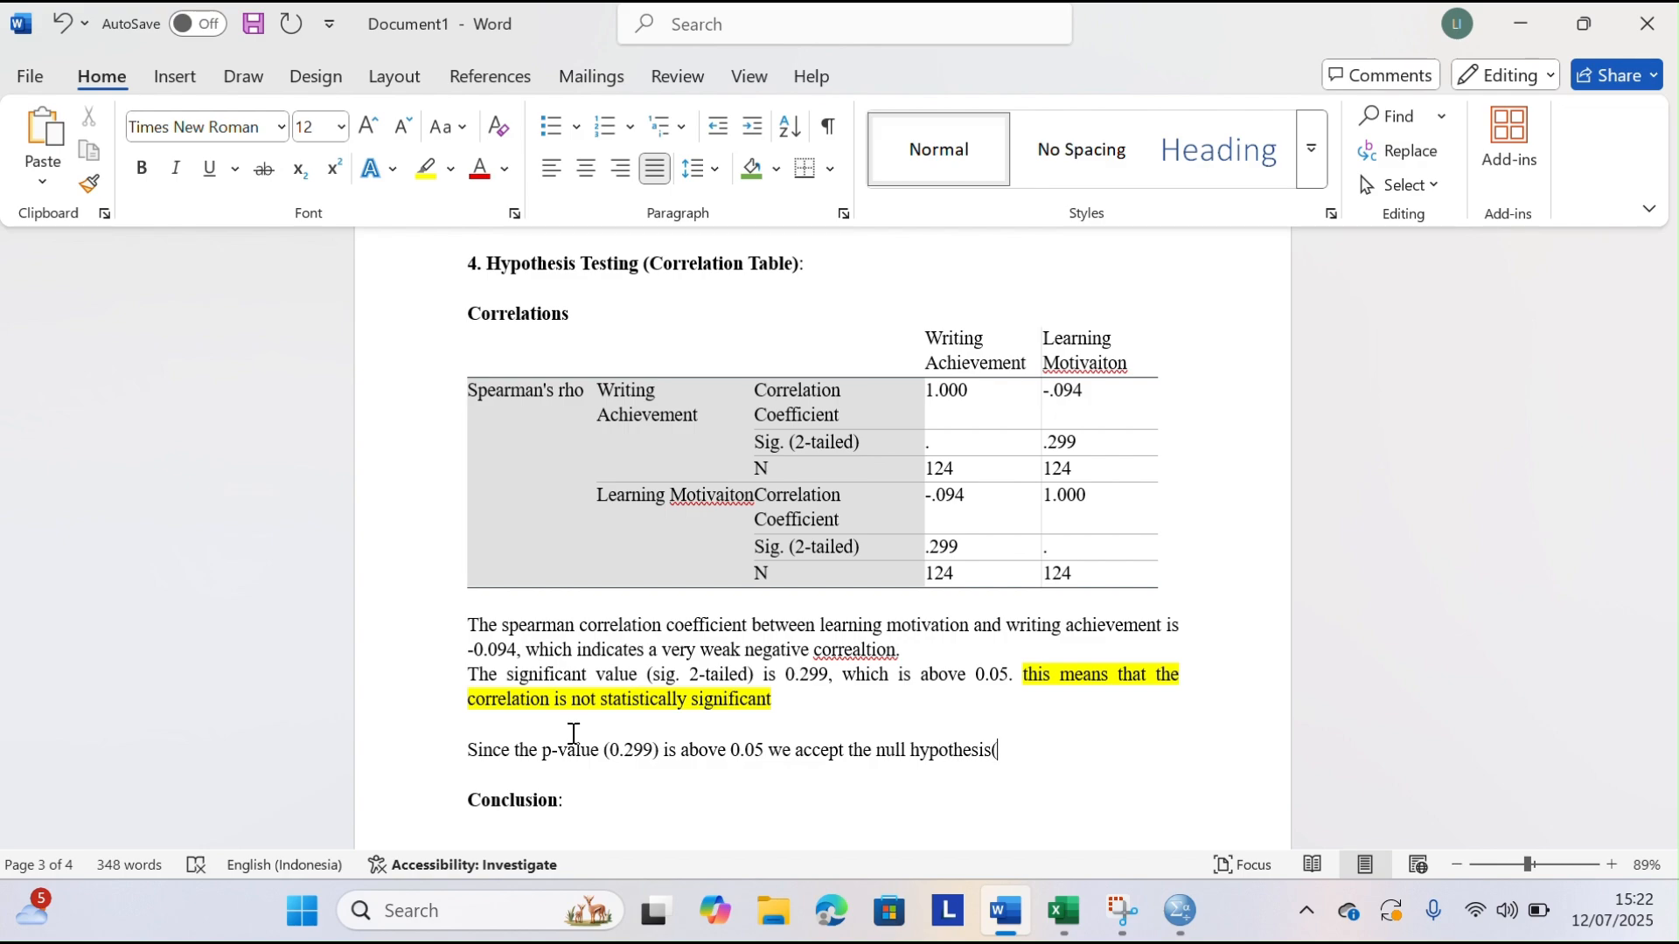
type("Ho")
Complete the hypothesis decision sentence with "we accept the null hypothesis(Ho)"
key("BackSpace")
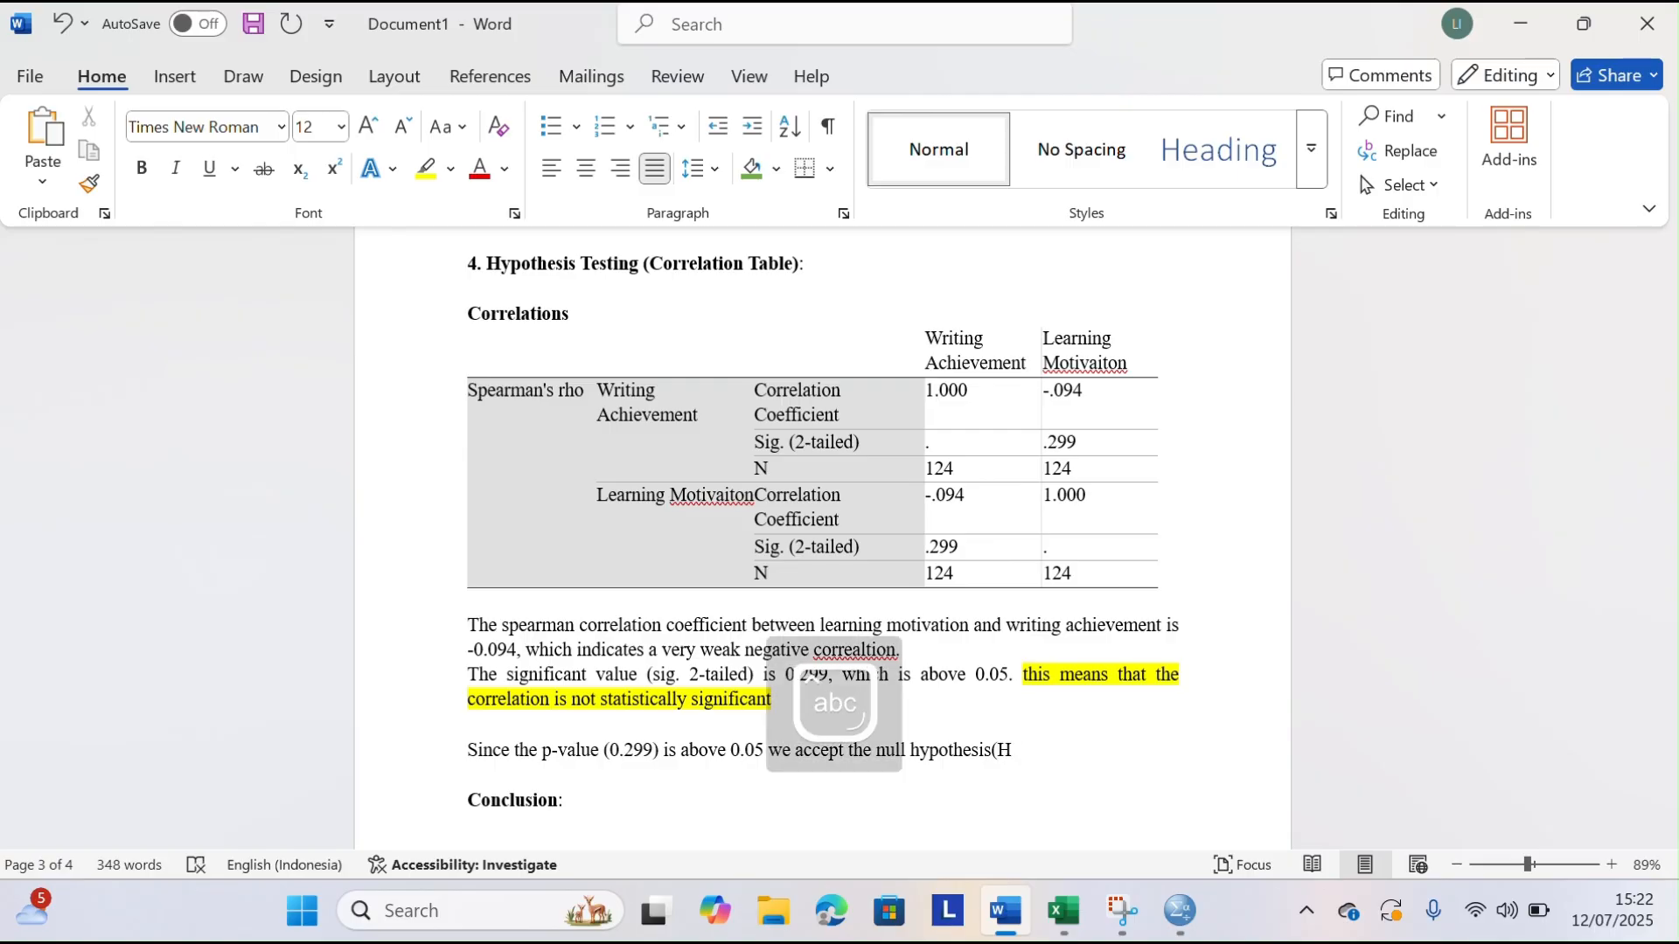
type("o)")
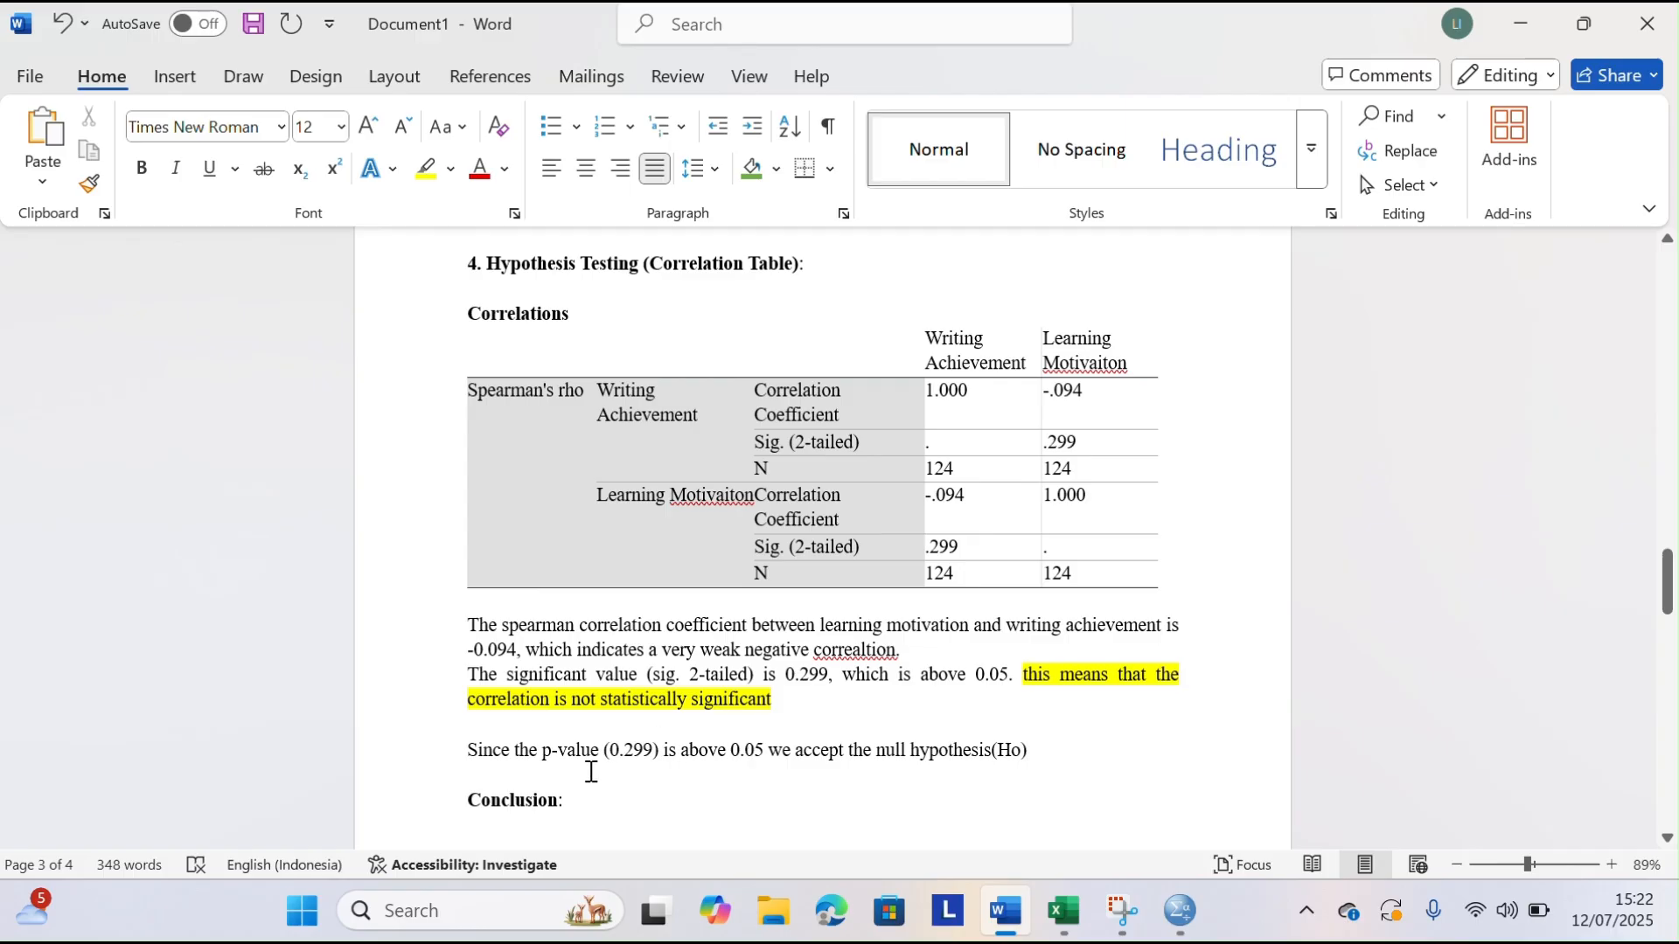
Begin a sentence on the line below the hypothesis decision with "This suggests that there"
left_click(528, 779)
type("This su")
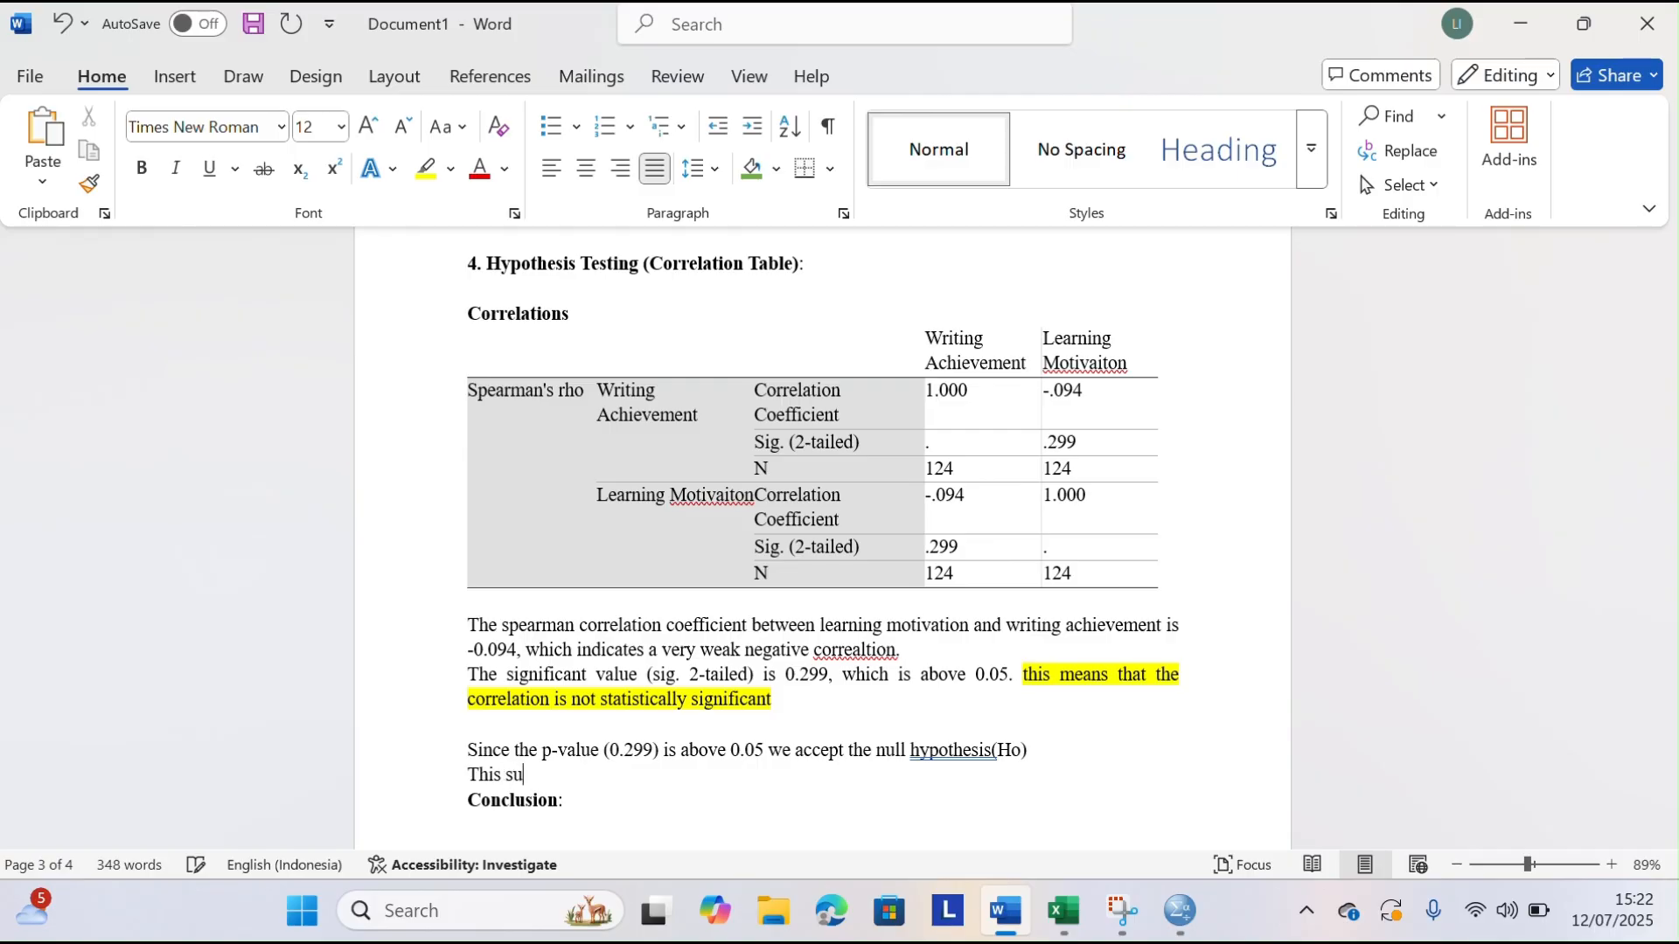
type("ggest s tha t")
key("BackSpace")
key("BackSpace")
type("t htere")
key("BackSpace")
key("BackSpace")
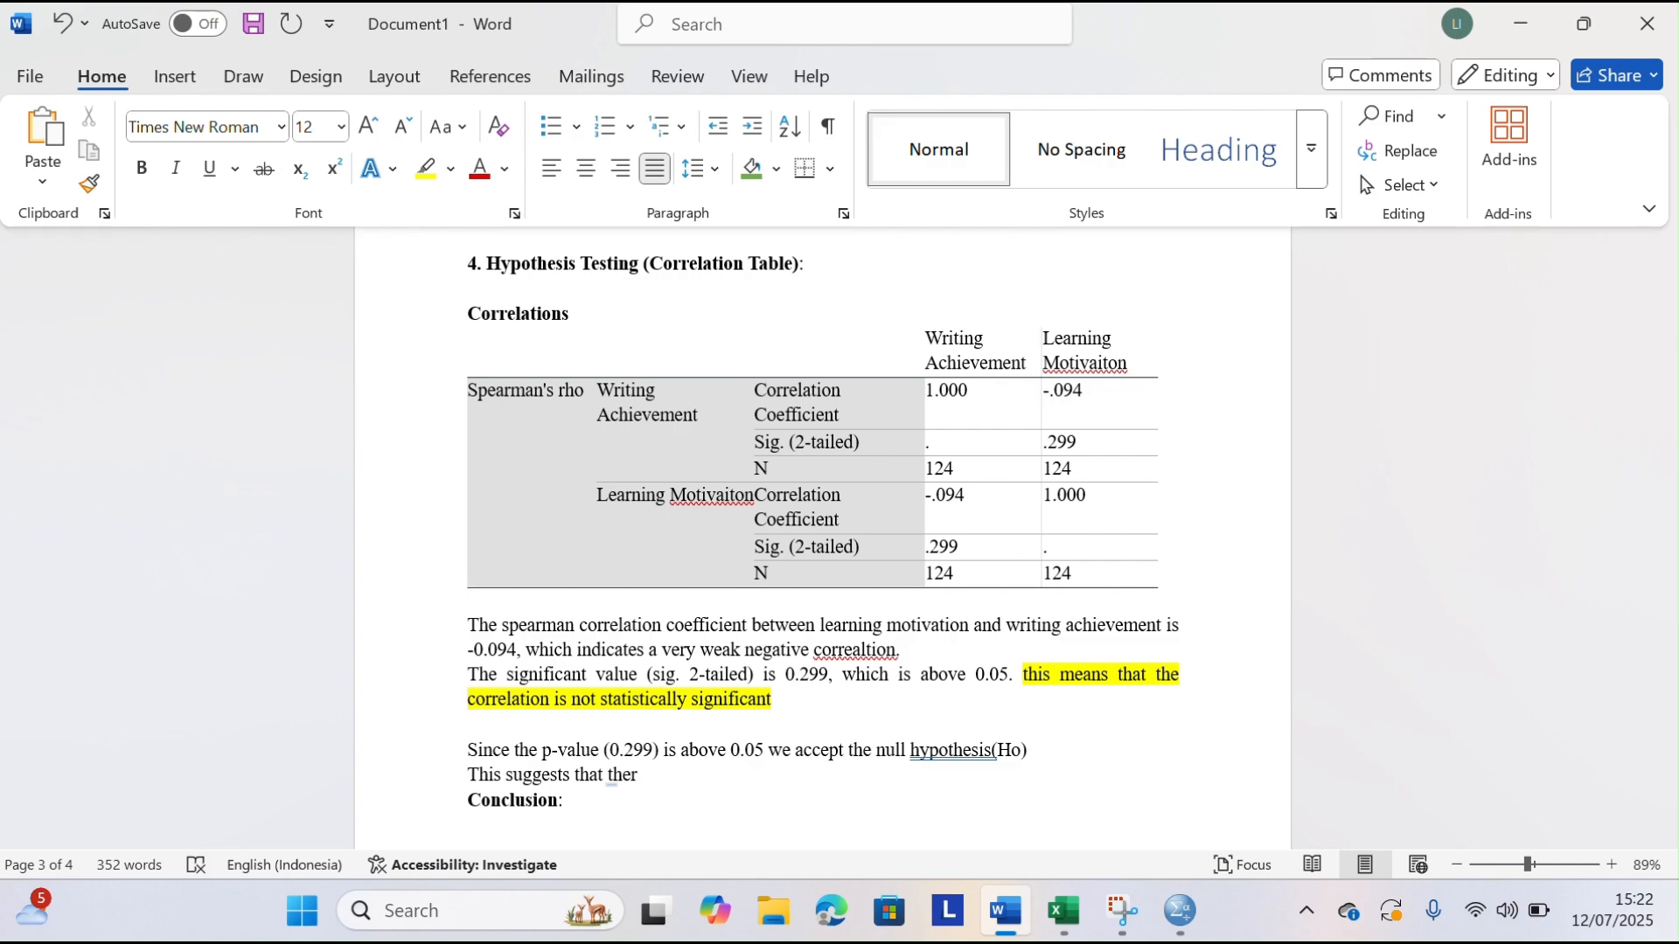
type("e")
Continue the sentence with "there is no significant relationship between students learning motivation and"
type("there i")
type("fiv")
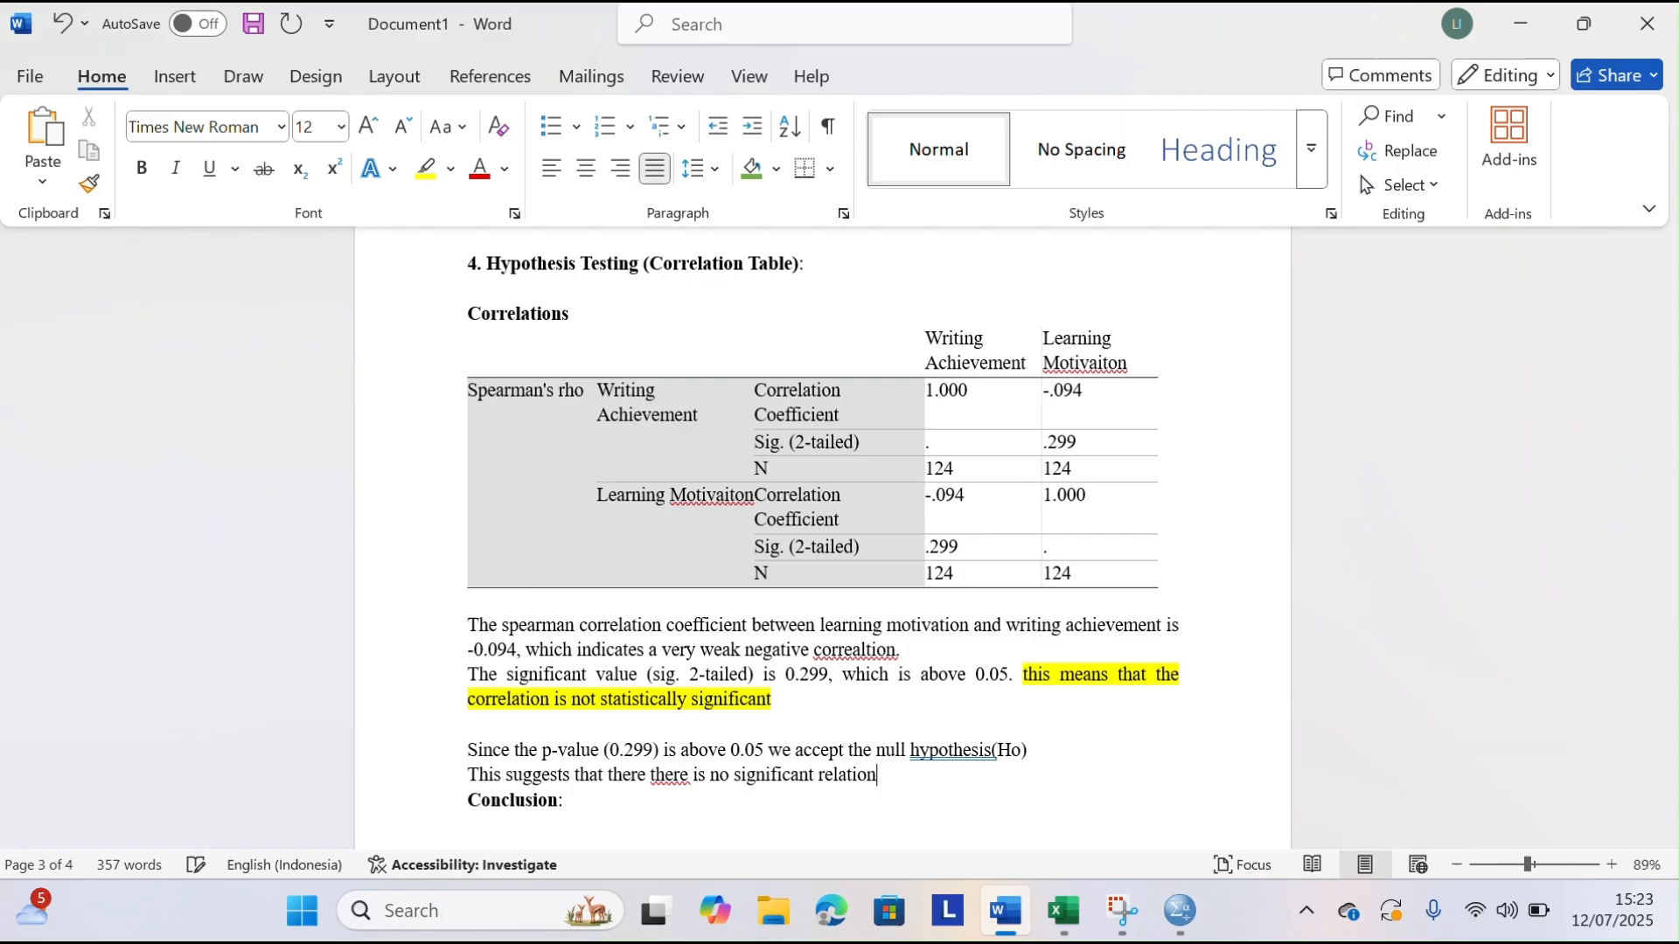
type("hip between students lear")
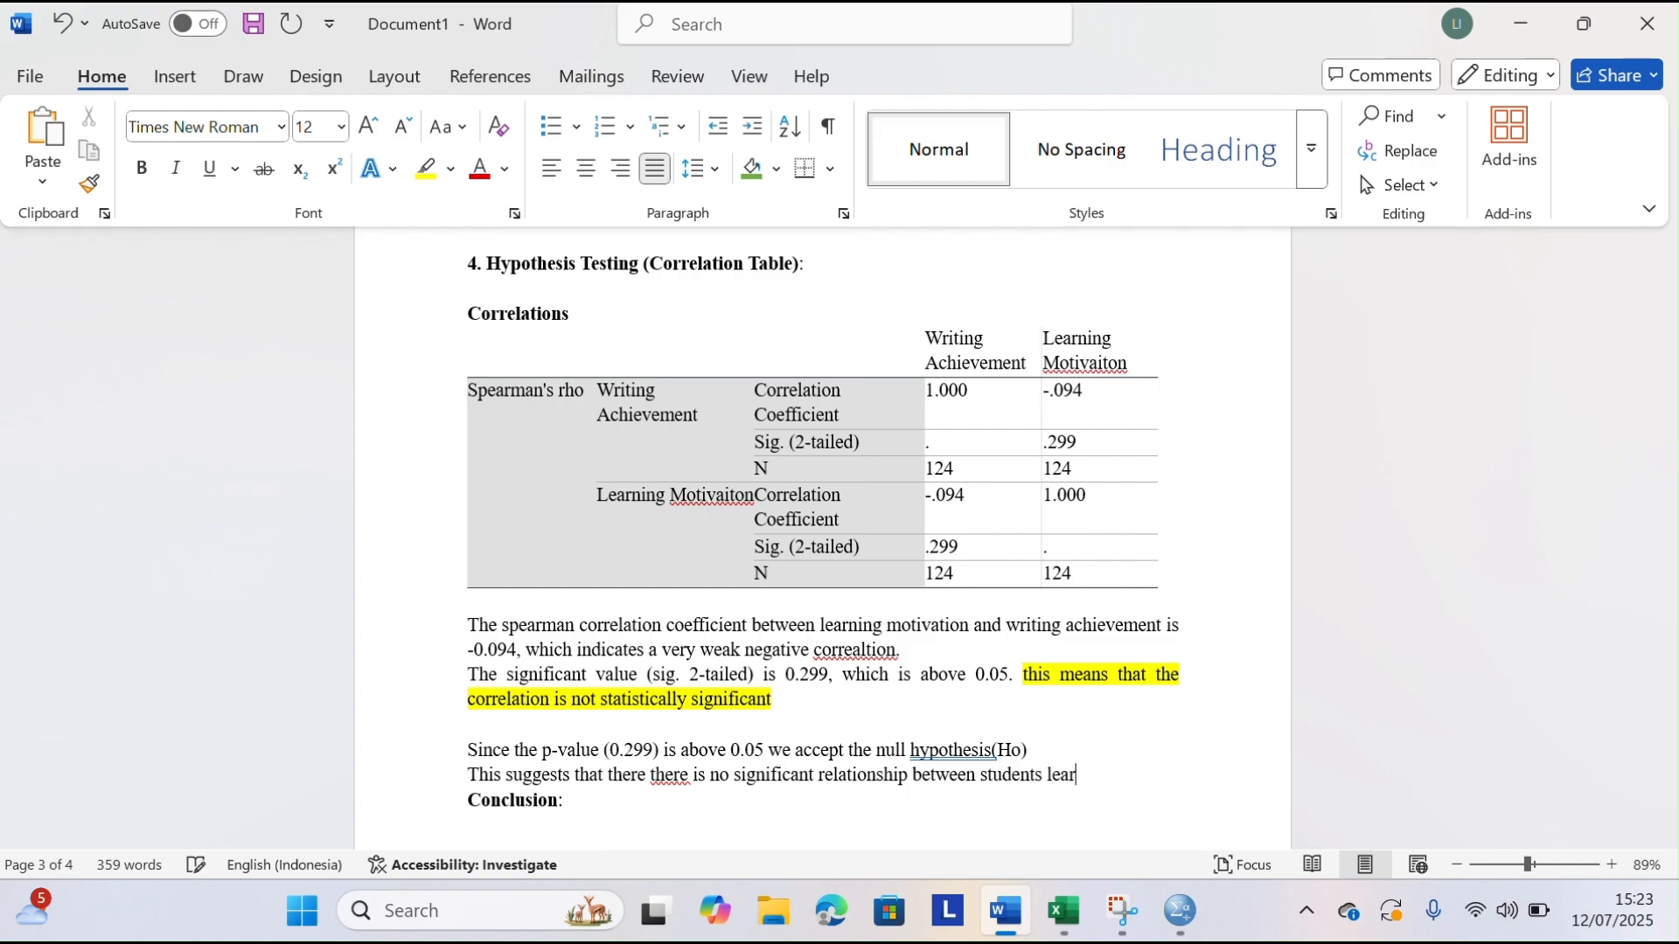
type("tivation and thei")
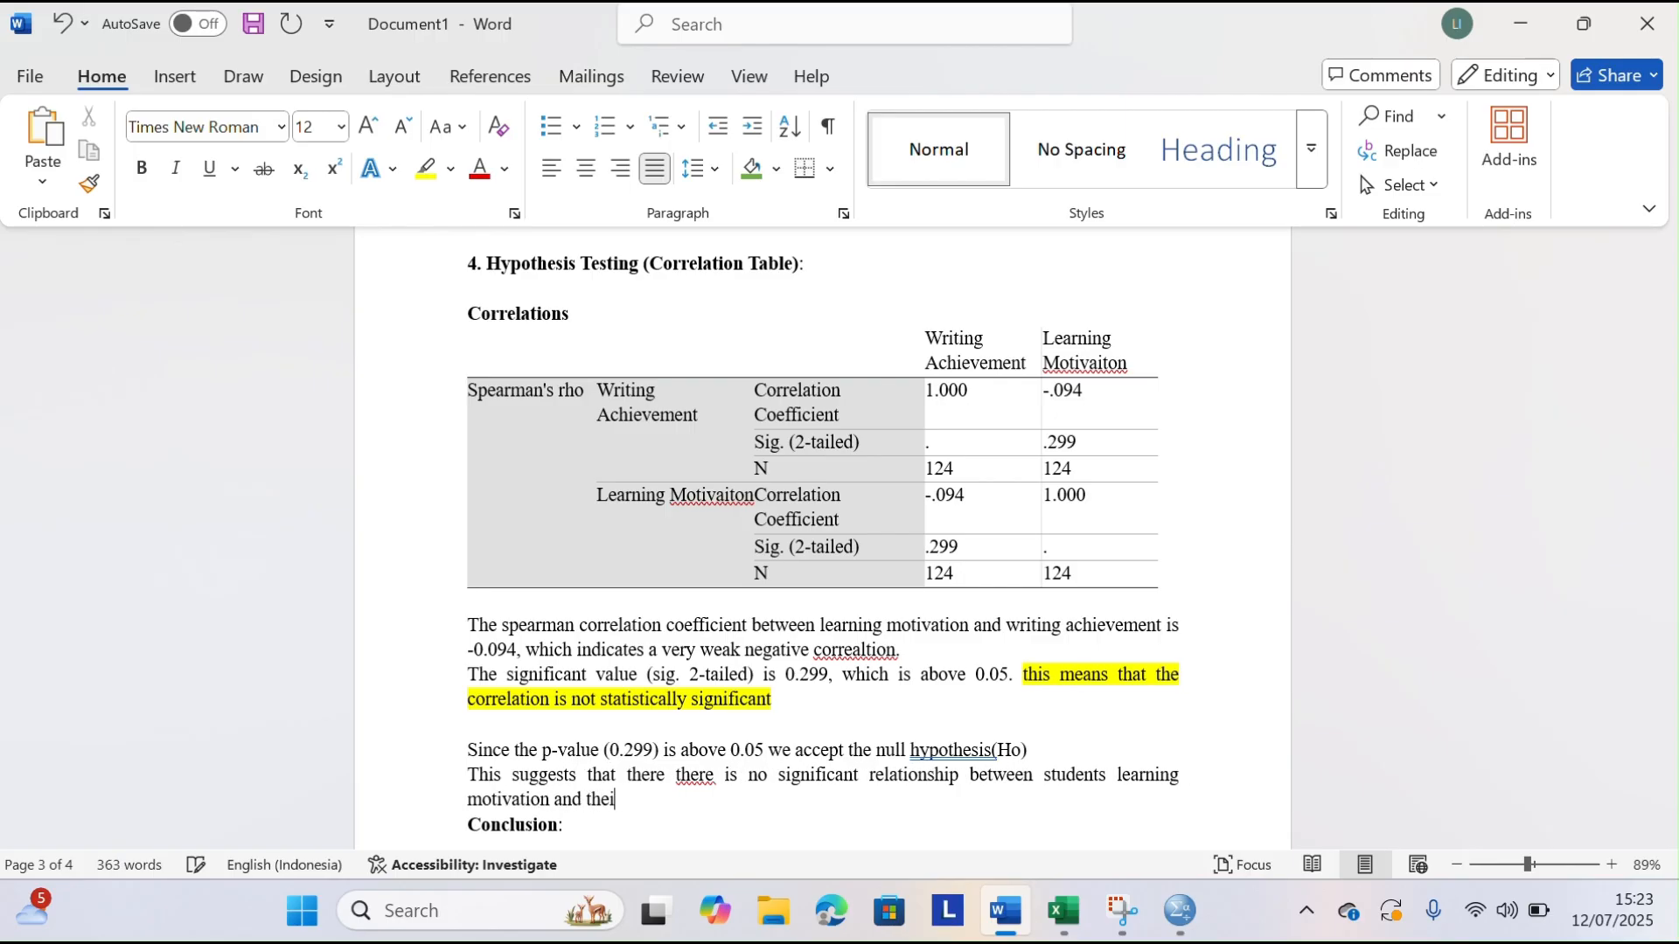
type("r writing achiev")
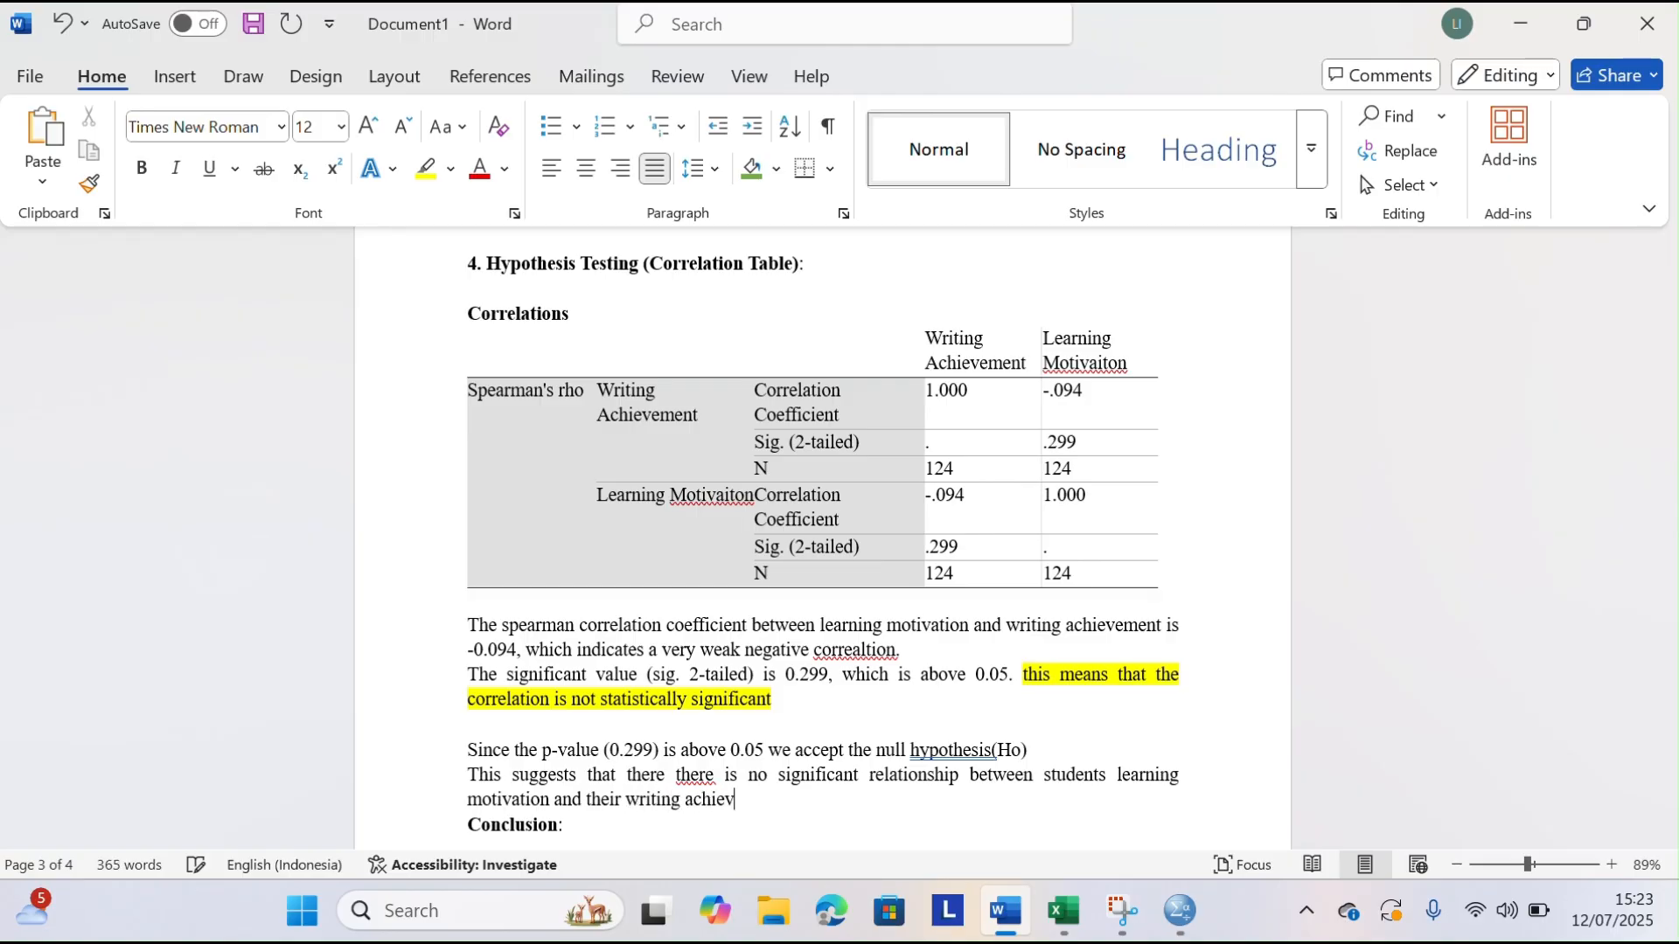
type("ement in this datab")
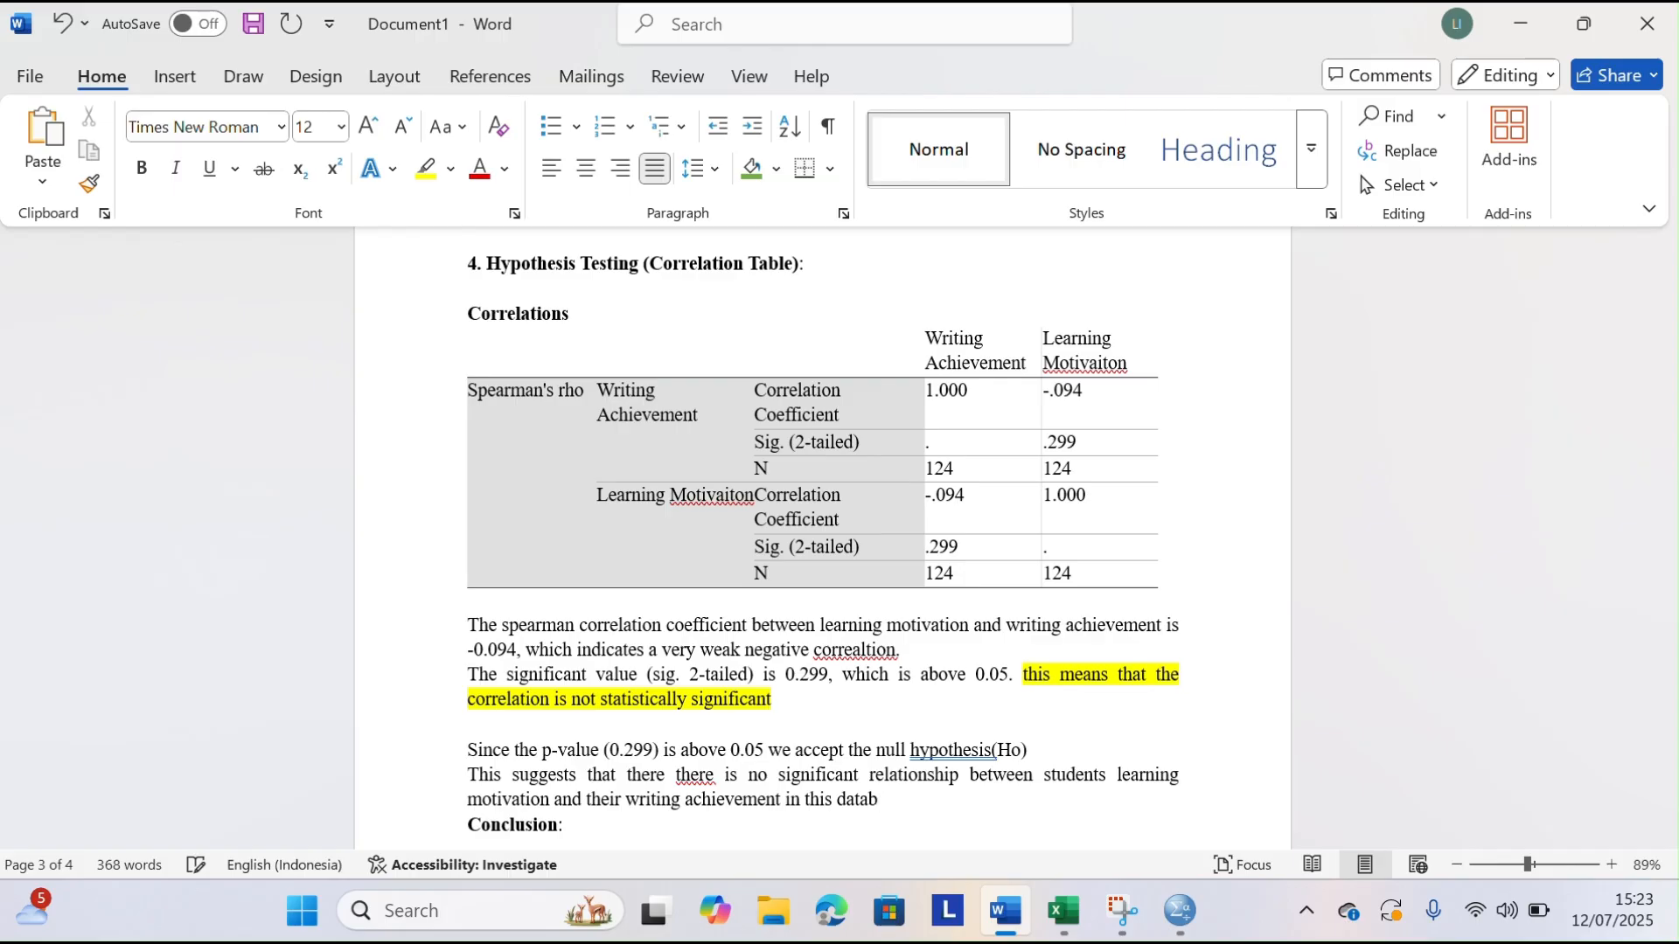
type("eset.")
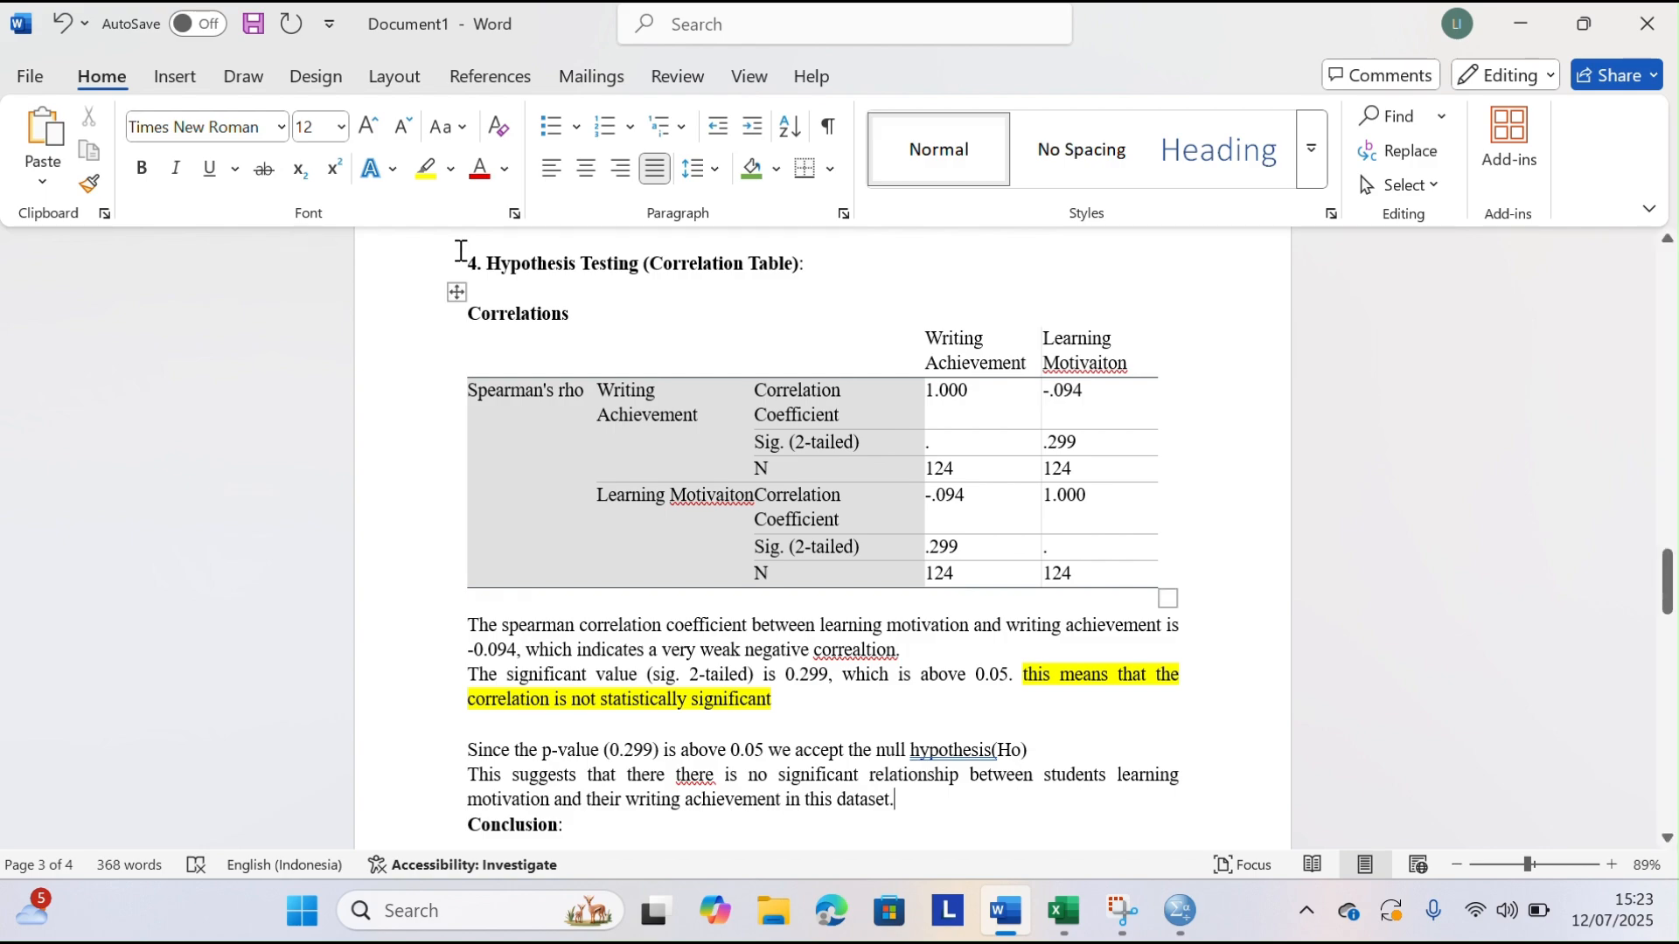
Shade both -.094 correlation coefficient values in the Correlations table green
scroll(860, 549, "down", 1)
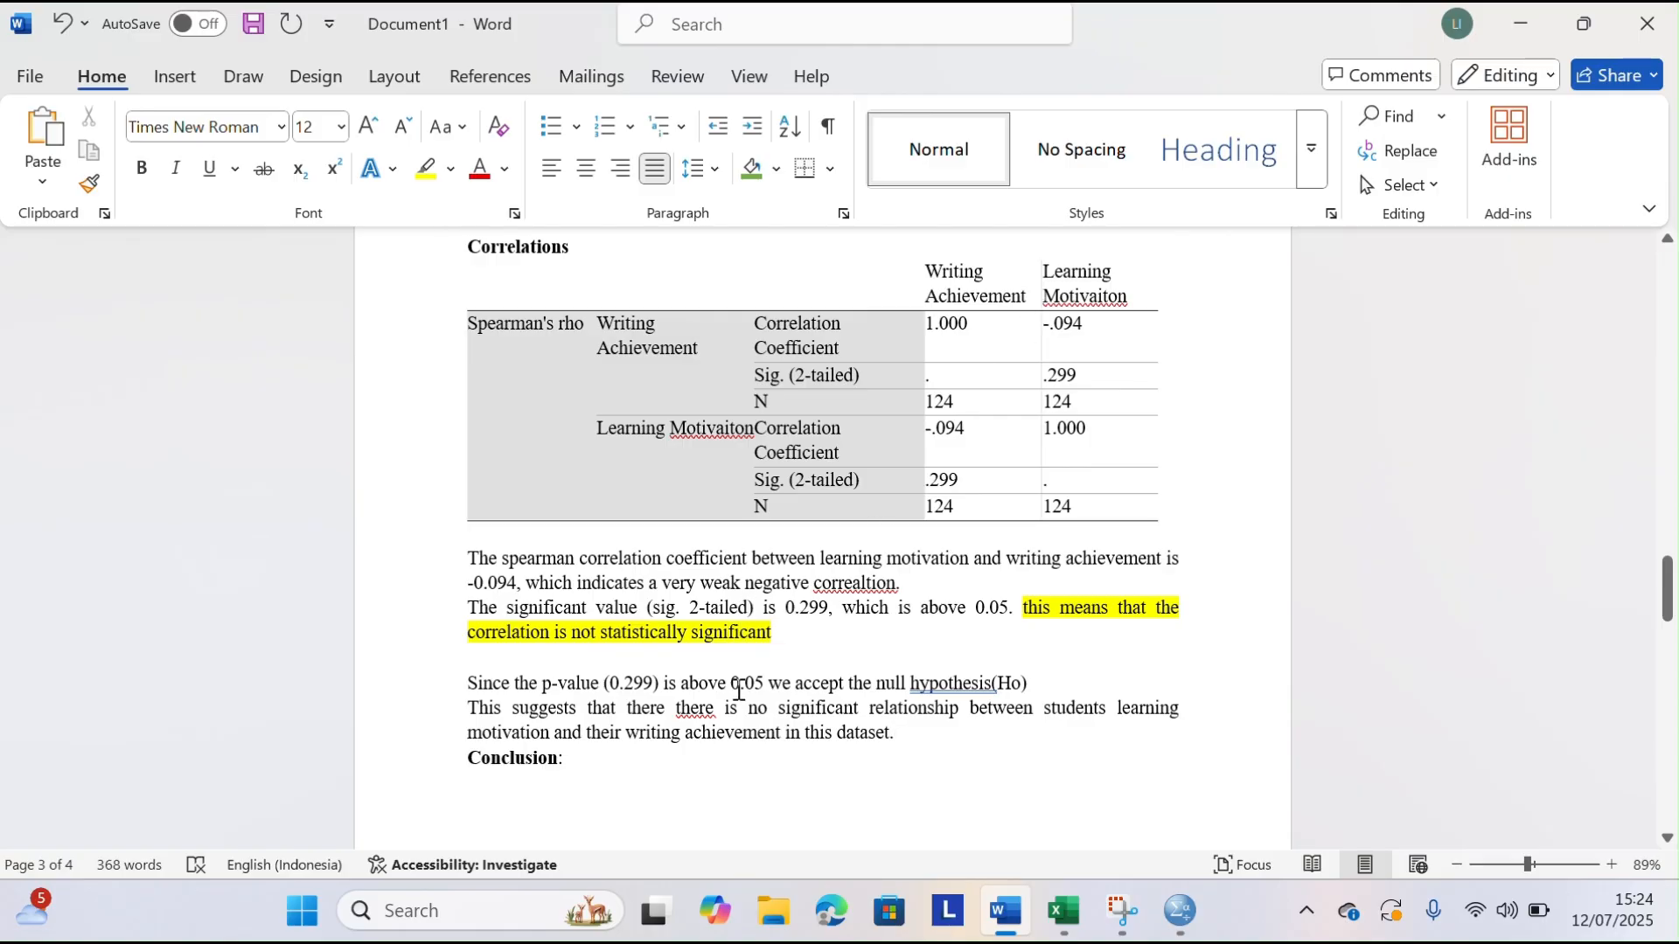
left_click_drag(1043, 323, 1084, 326)
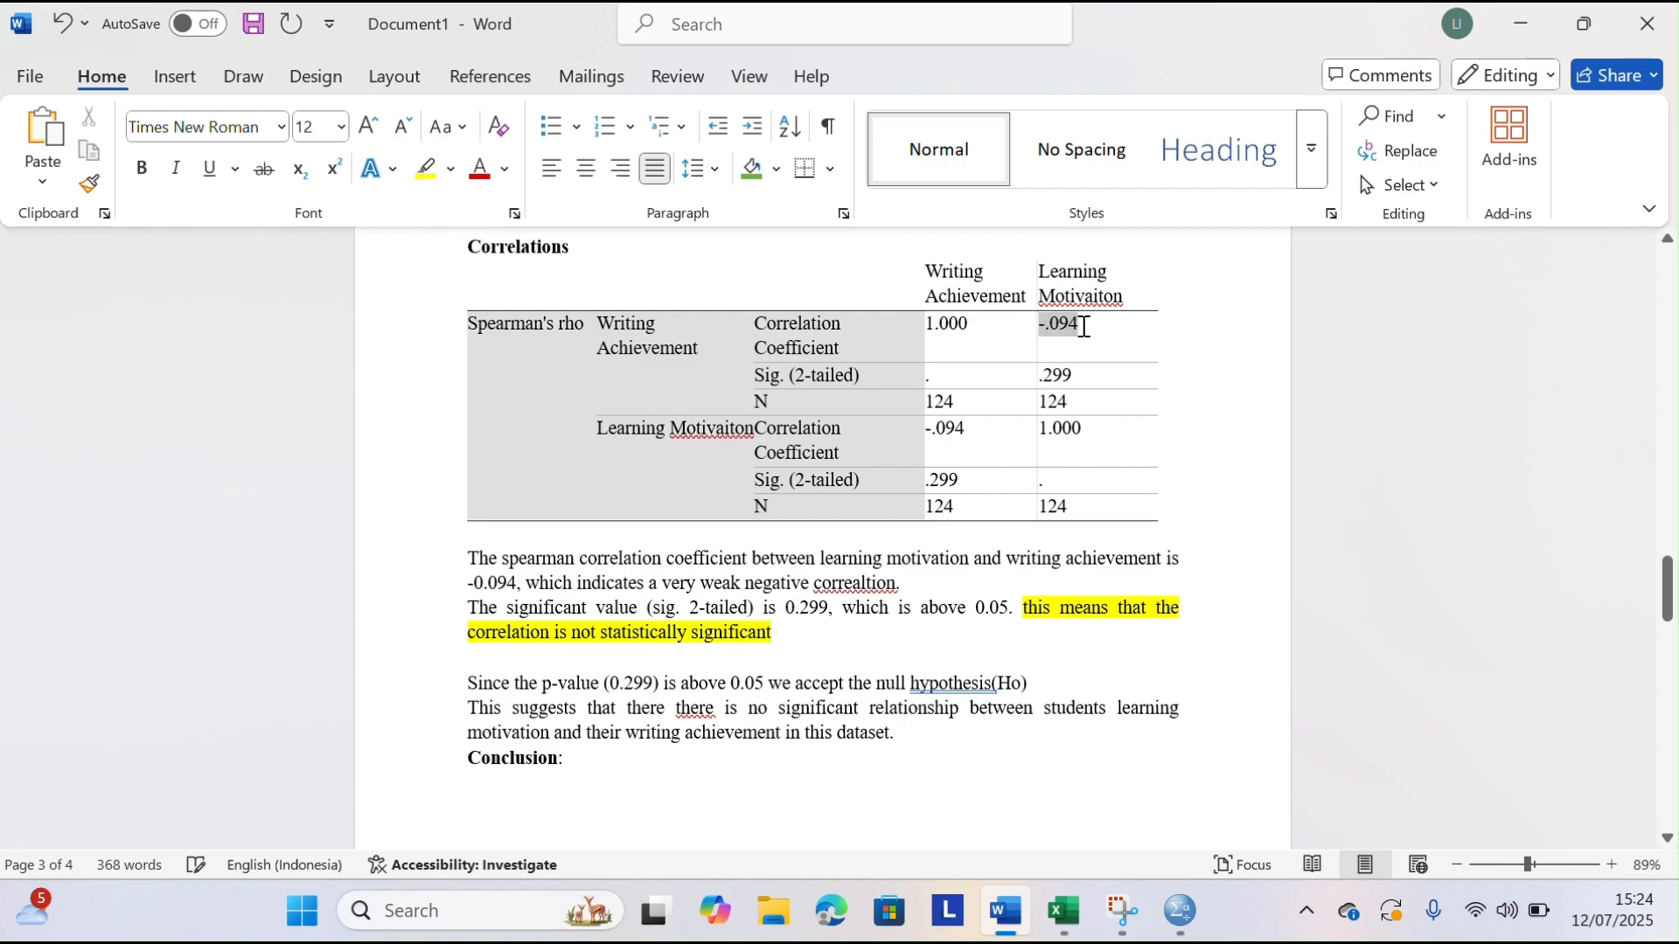
left_click(751, 169)
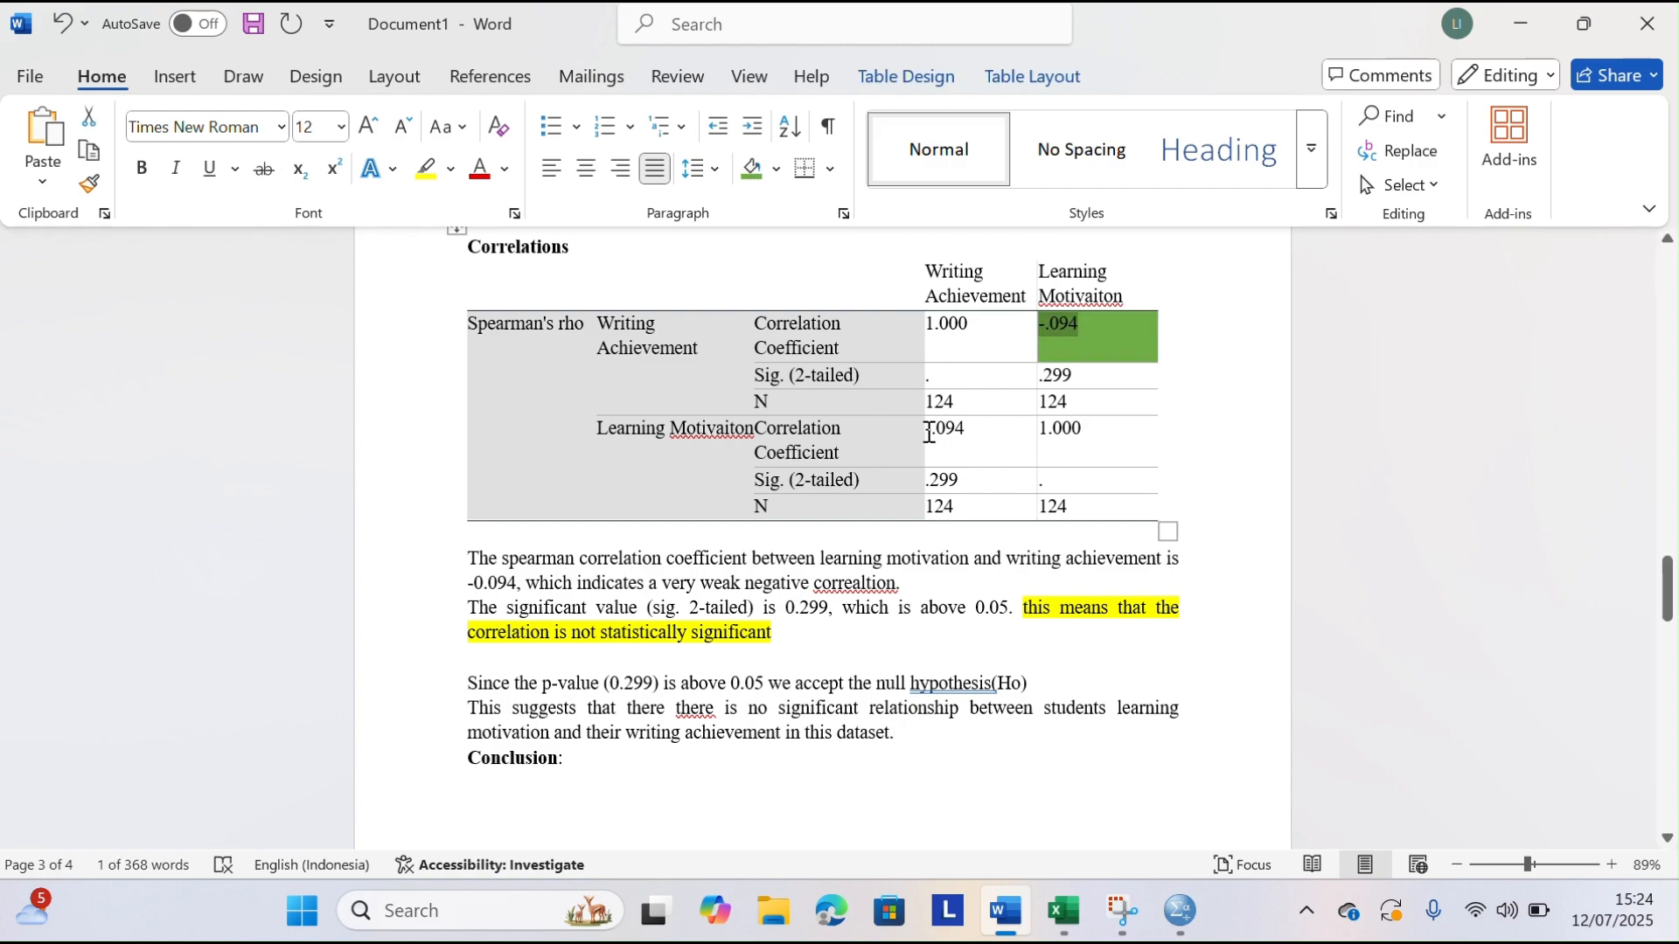
left_click_drag(932, 434, 971, 437)
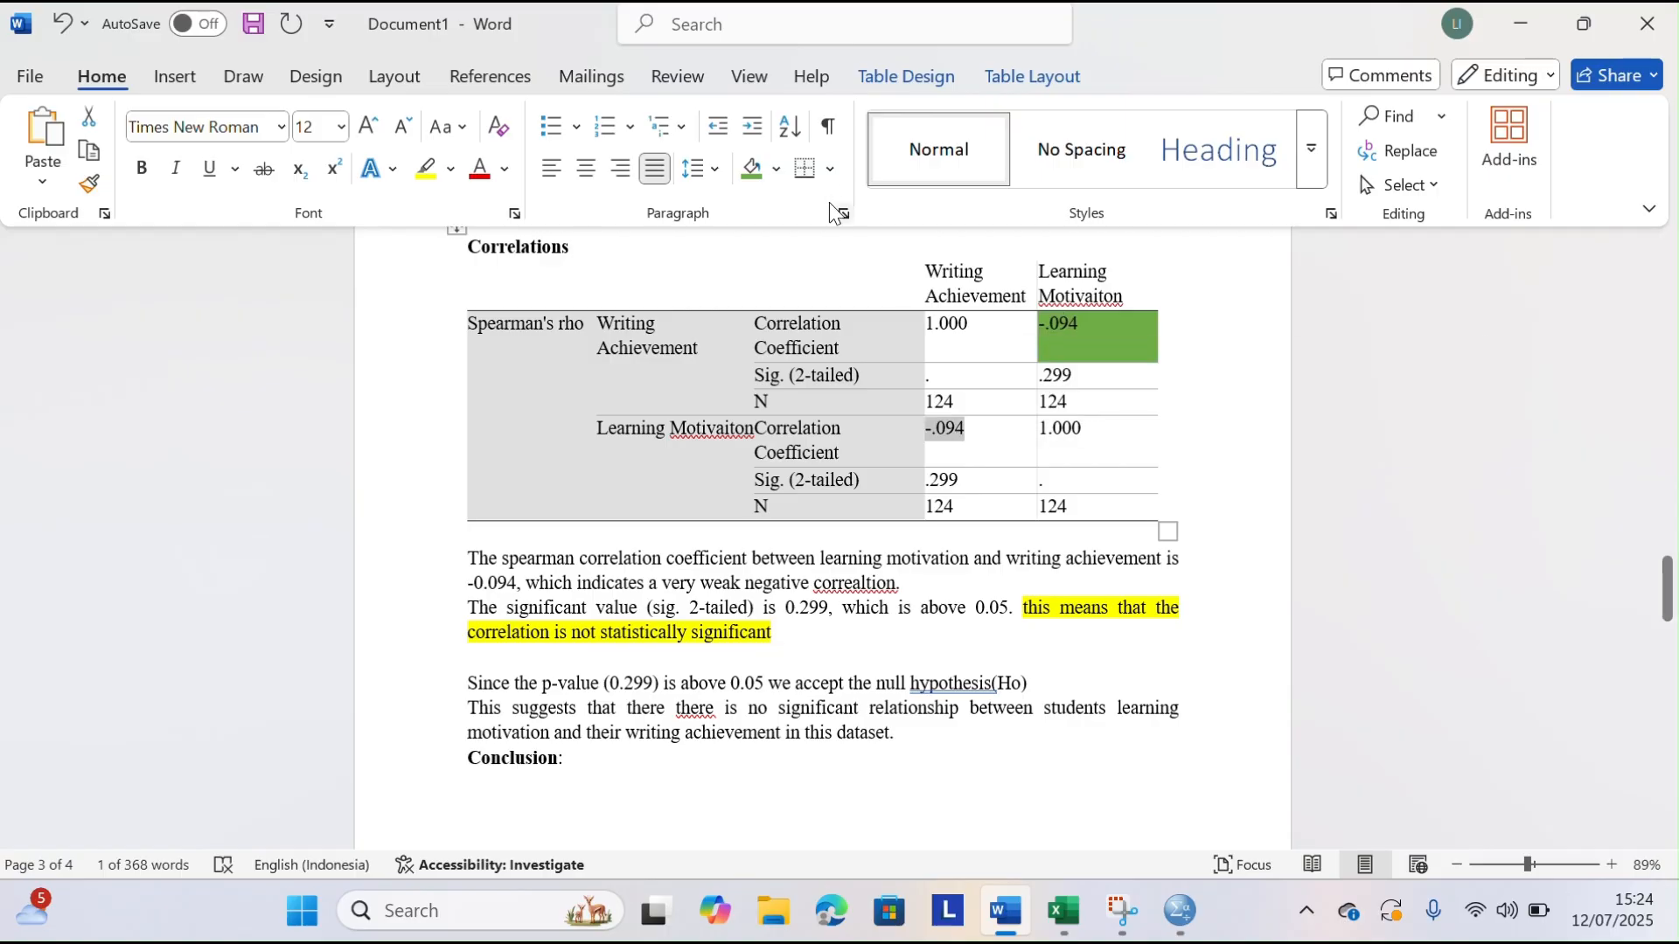
left_click(754, 168)
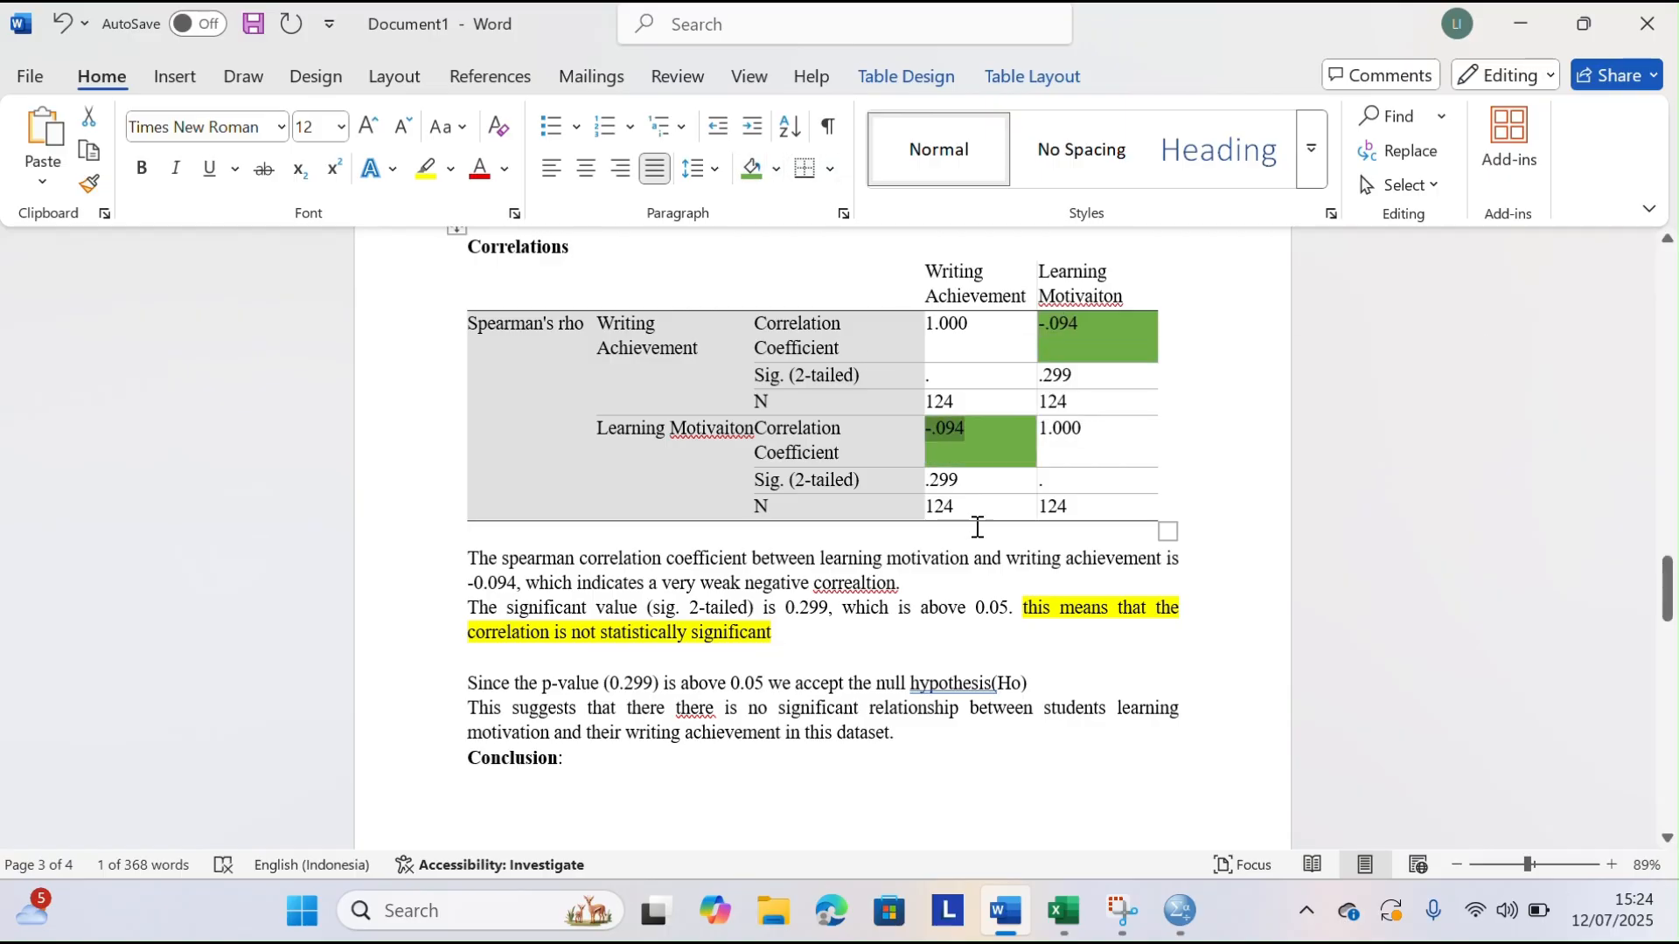
left_click(1228, 499)
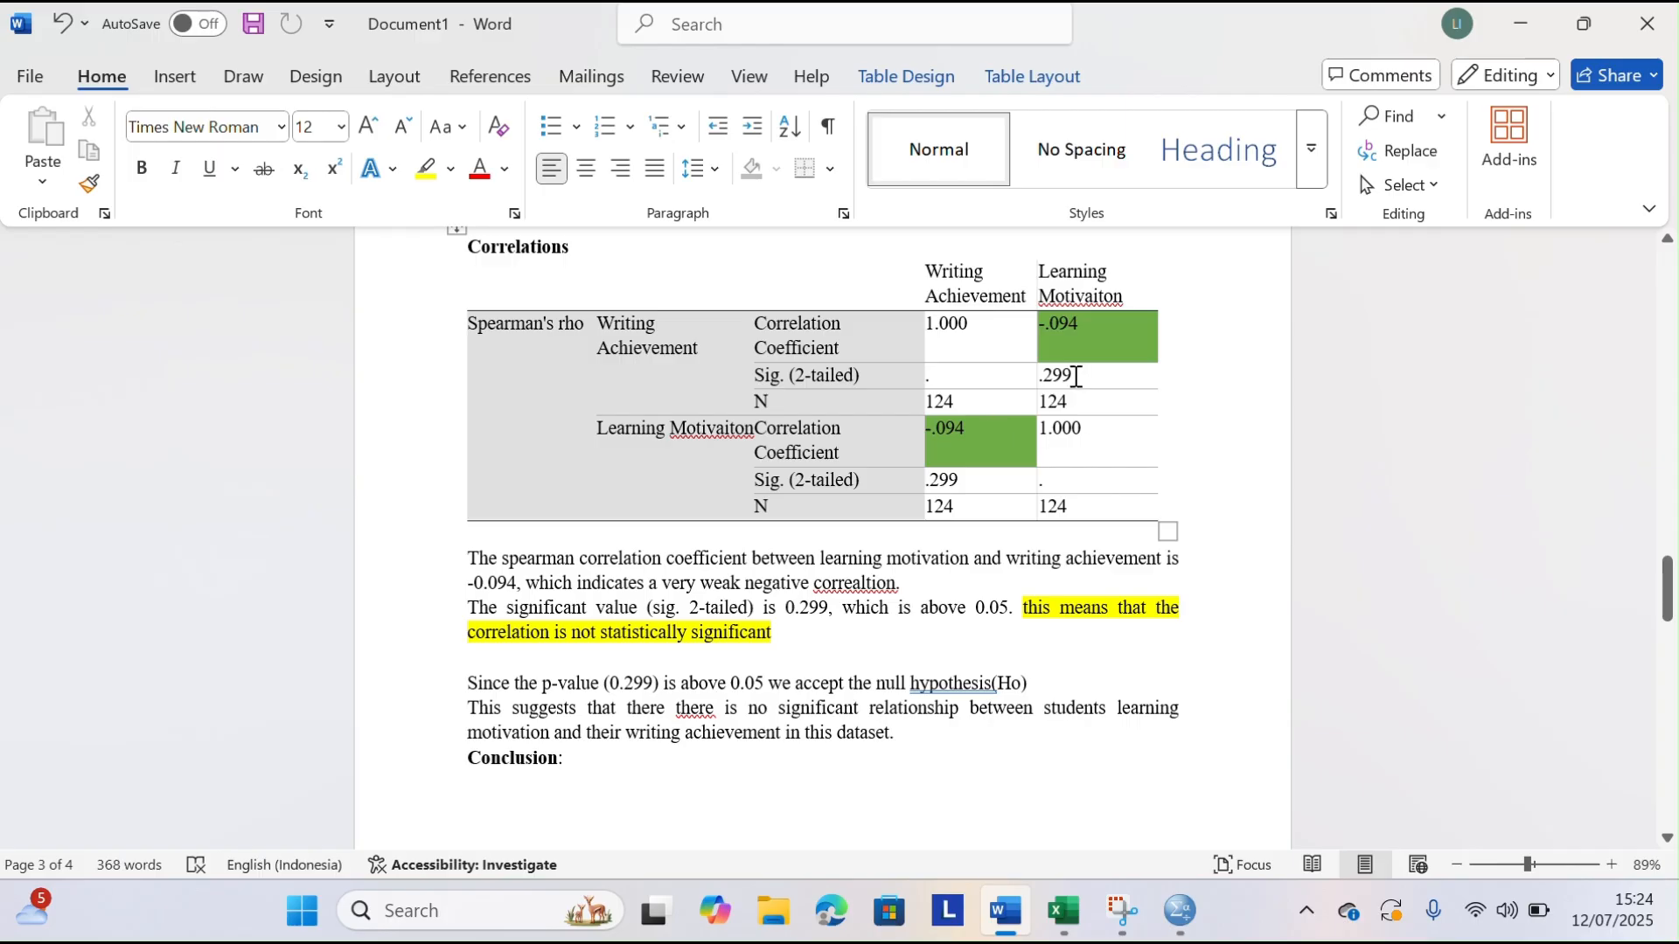
Shade both .299 Sig. (2-tailed) values in the Correlations table green
left_click_drag(1046, 374, 1118, 378)
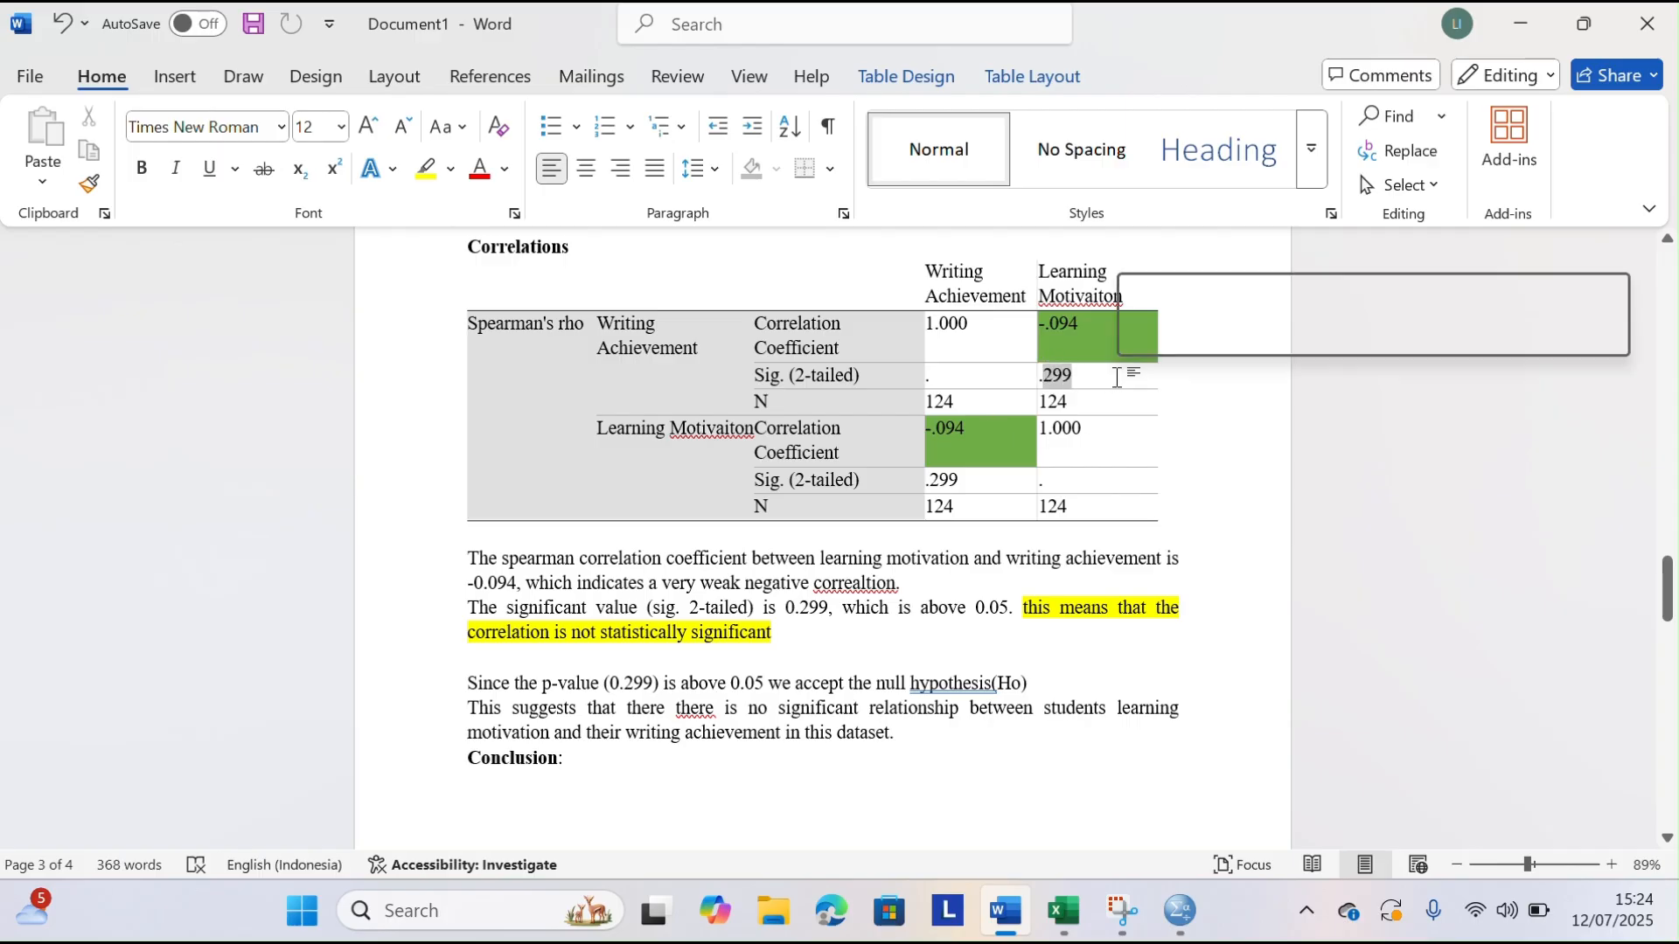
left_click(754, 169)
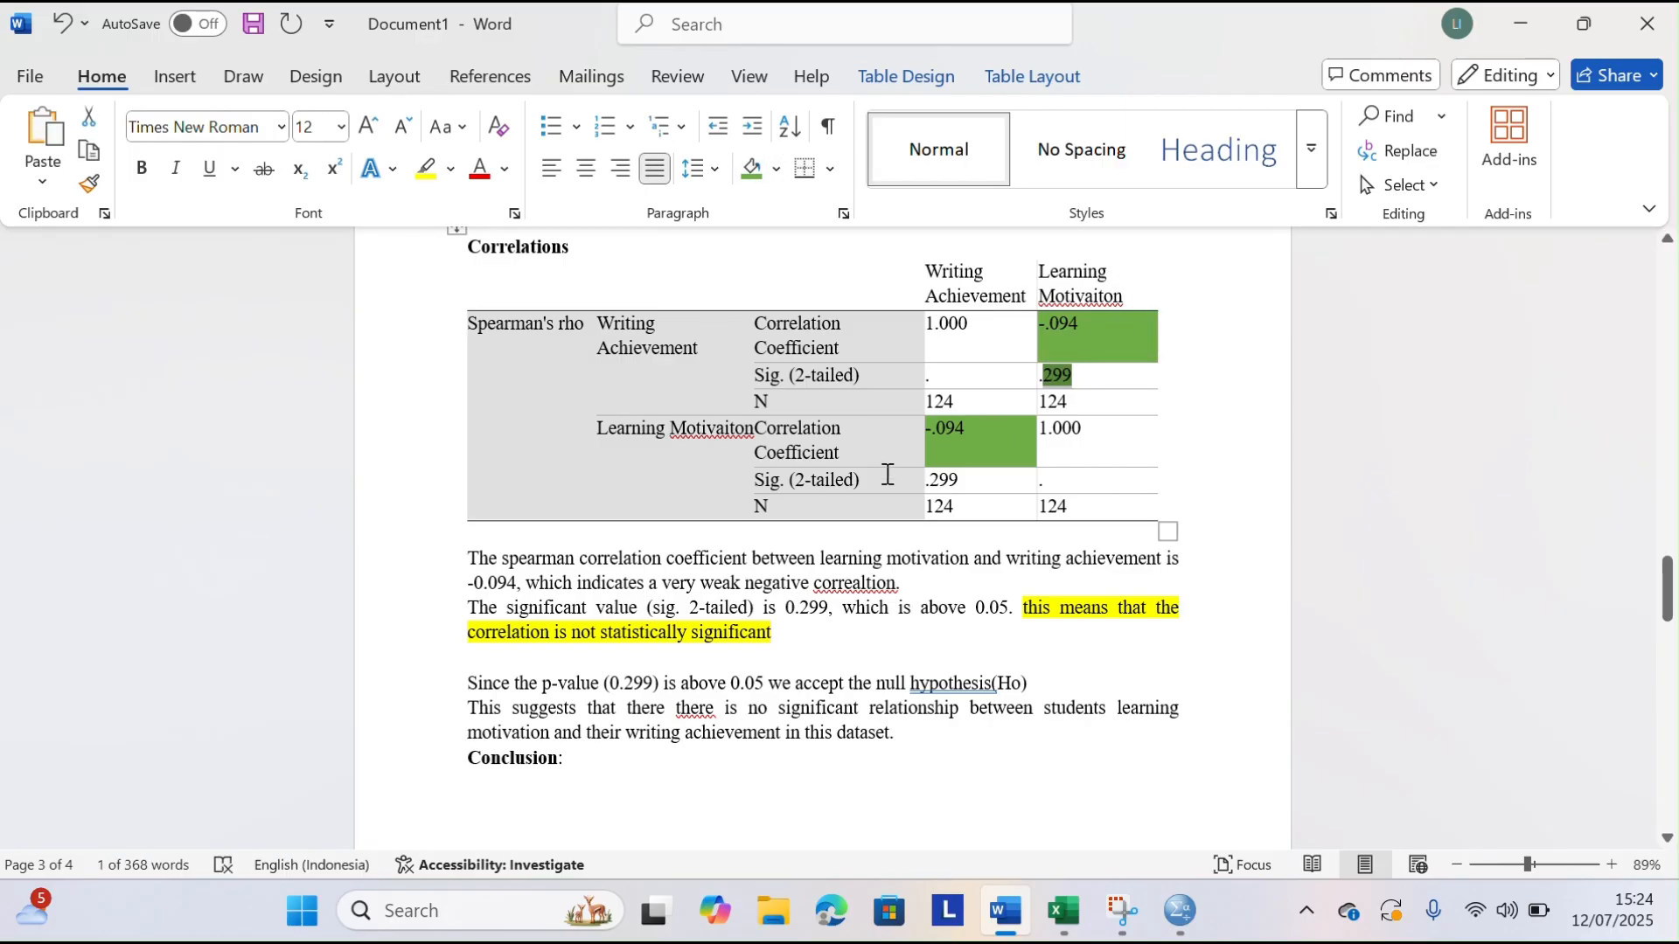
left_click_drag(922, 477, 980, 482)
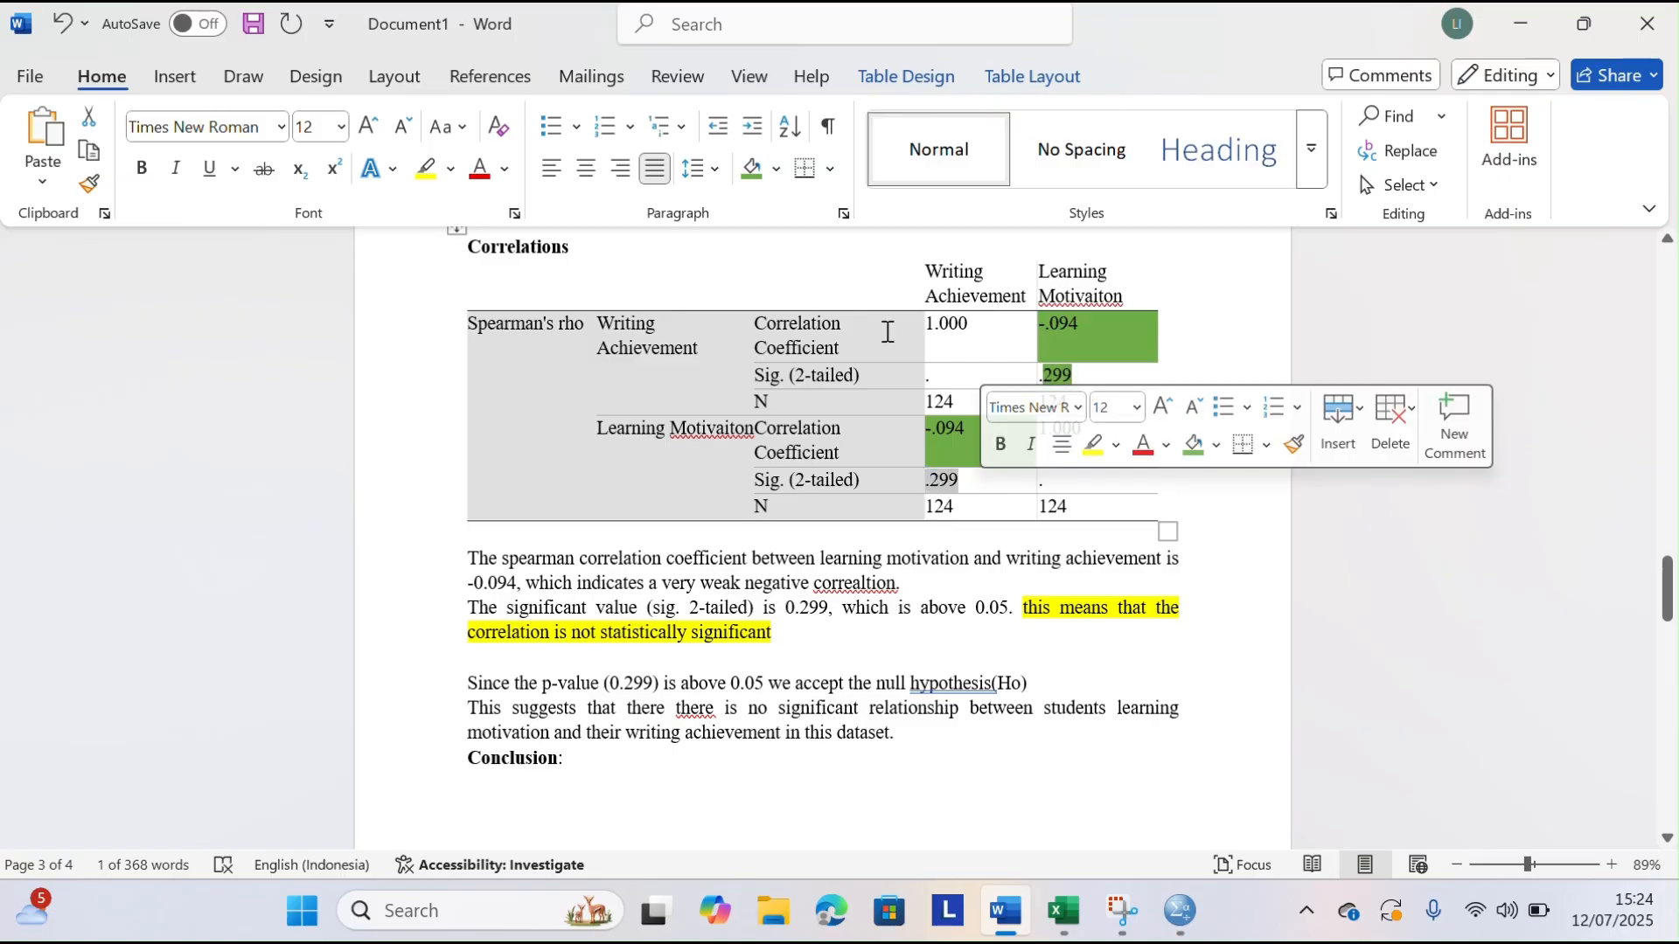
left_click(753, 169)
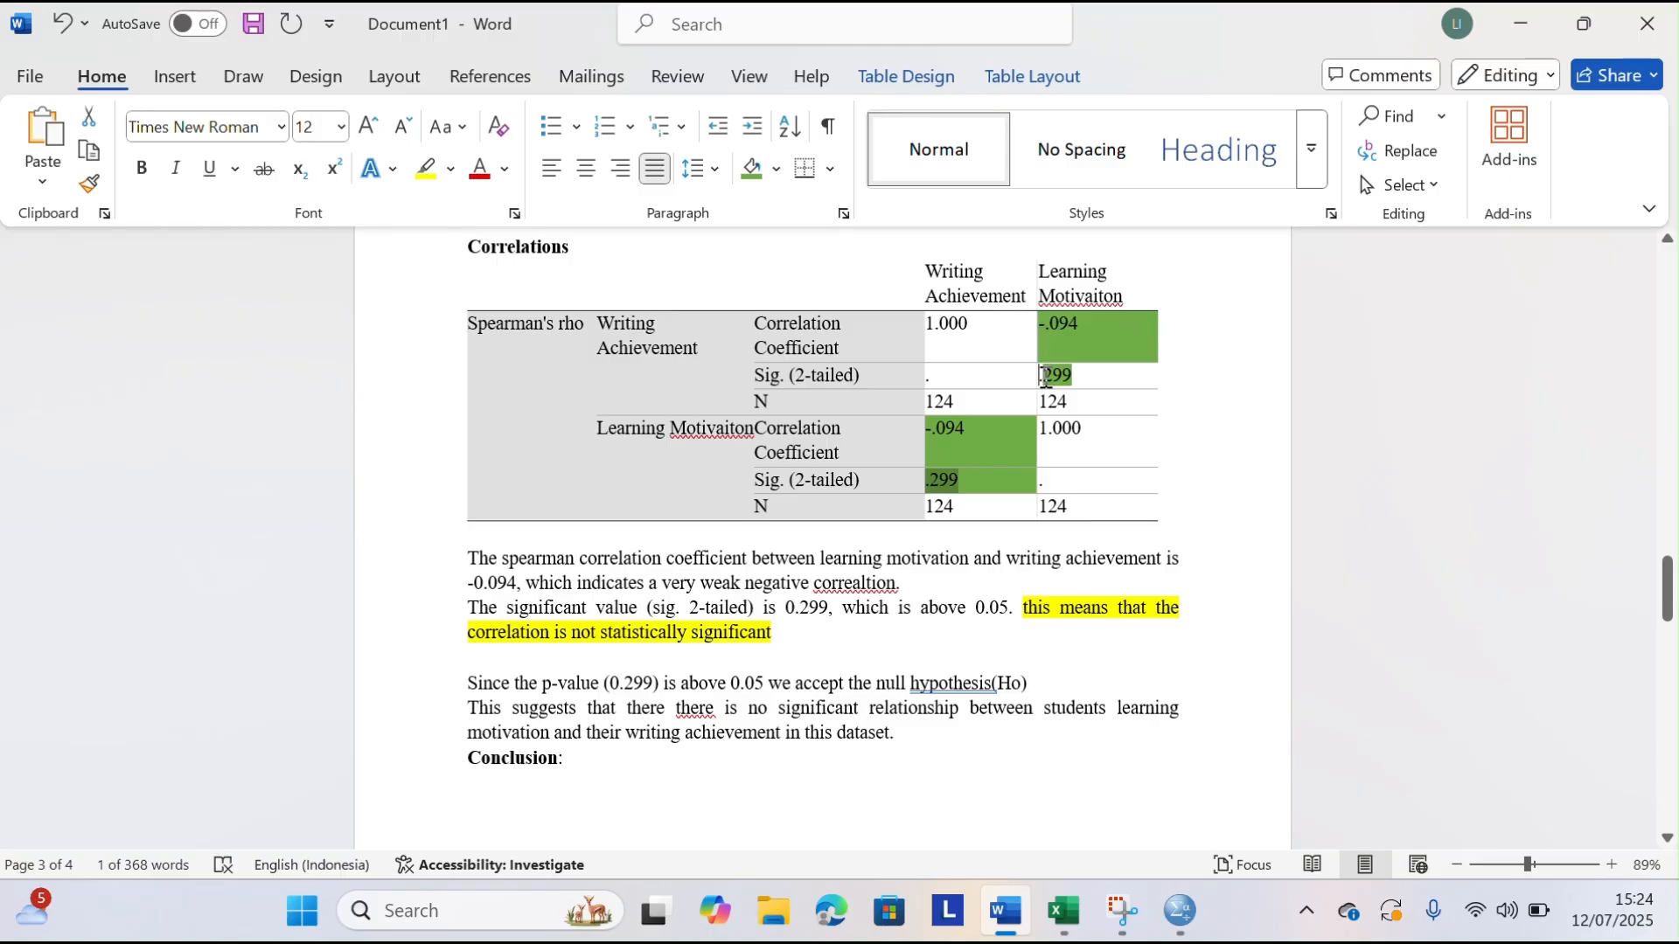
left_click_drag(1039, 376, 1073, 379)
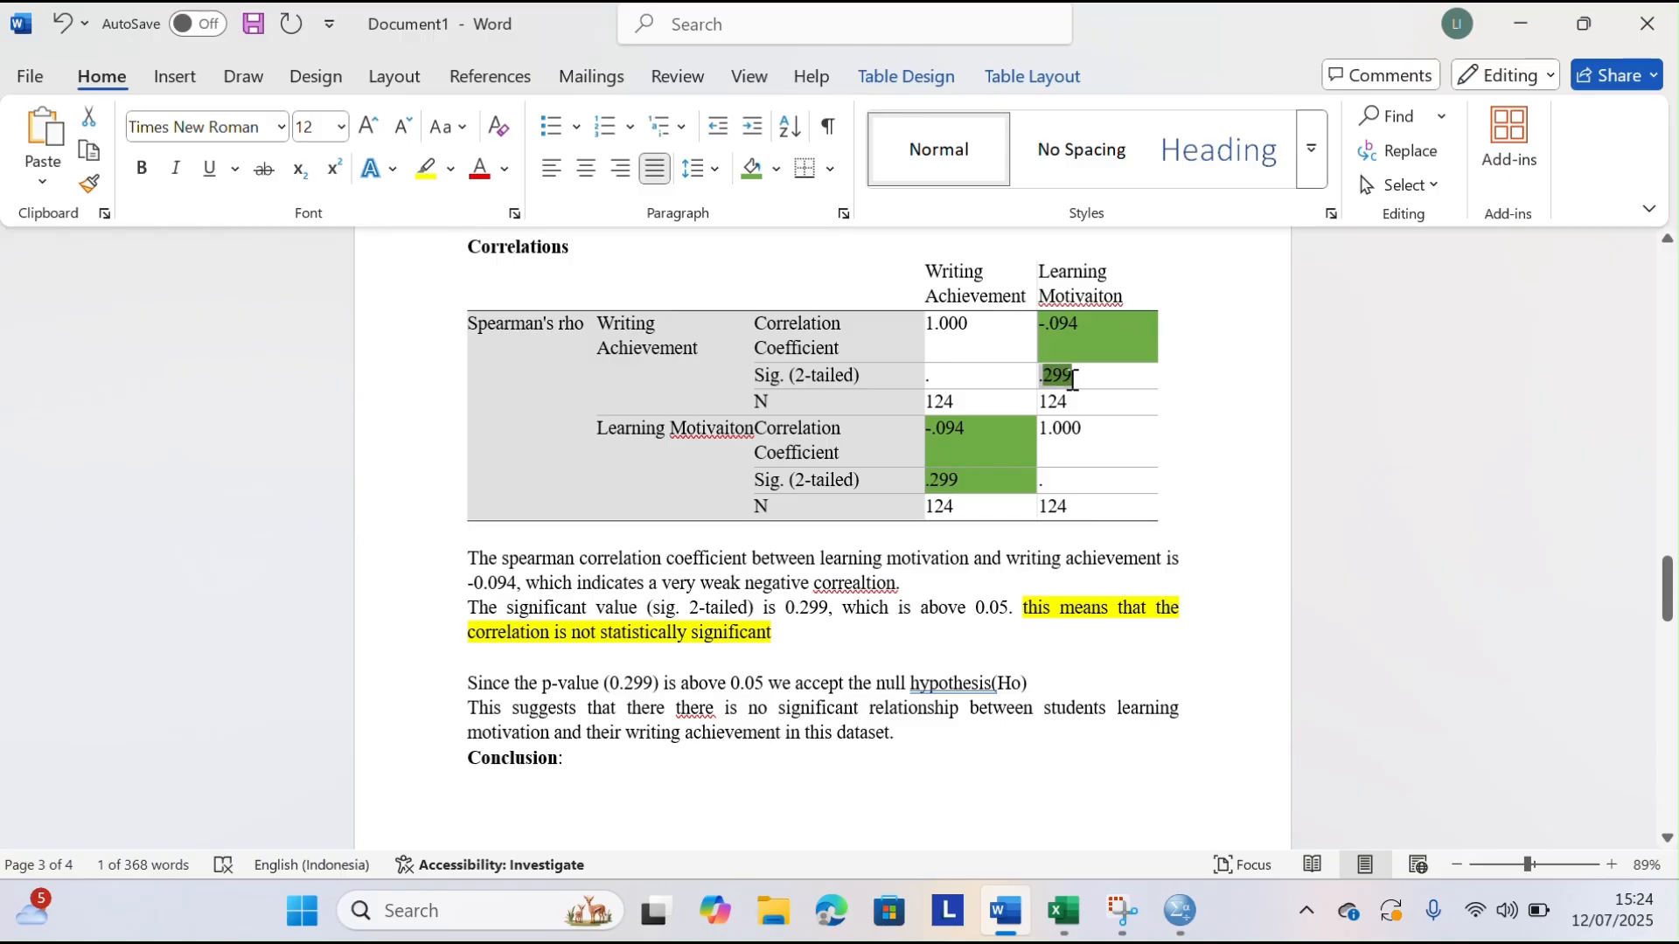
left_click(753, 169)
Insert a space between "hypothesis" and "(Ho)" and delete the duplicate "there" in the sentence starting "This suggests that"
scroll(892, 569, "down", 2)
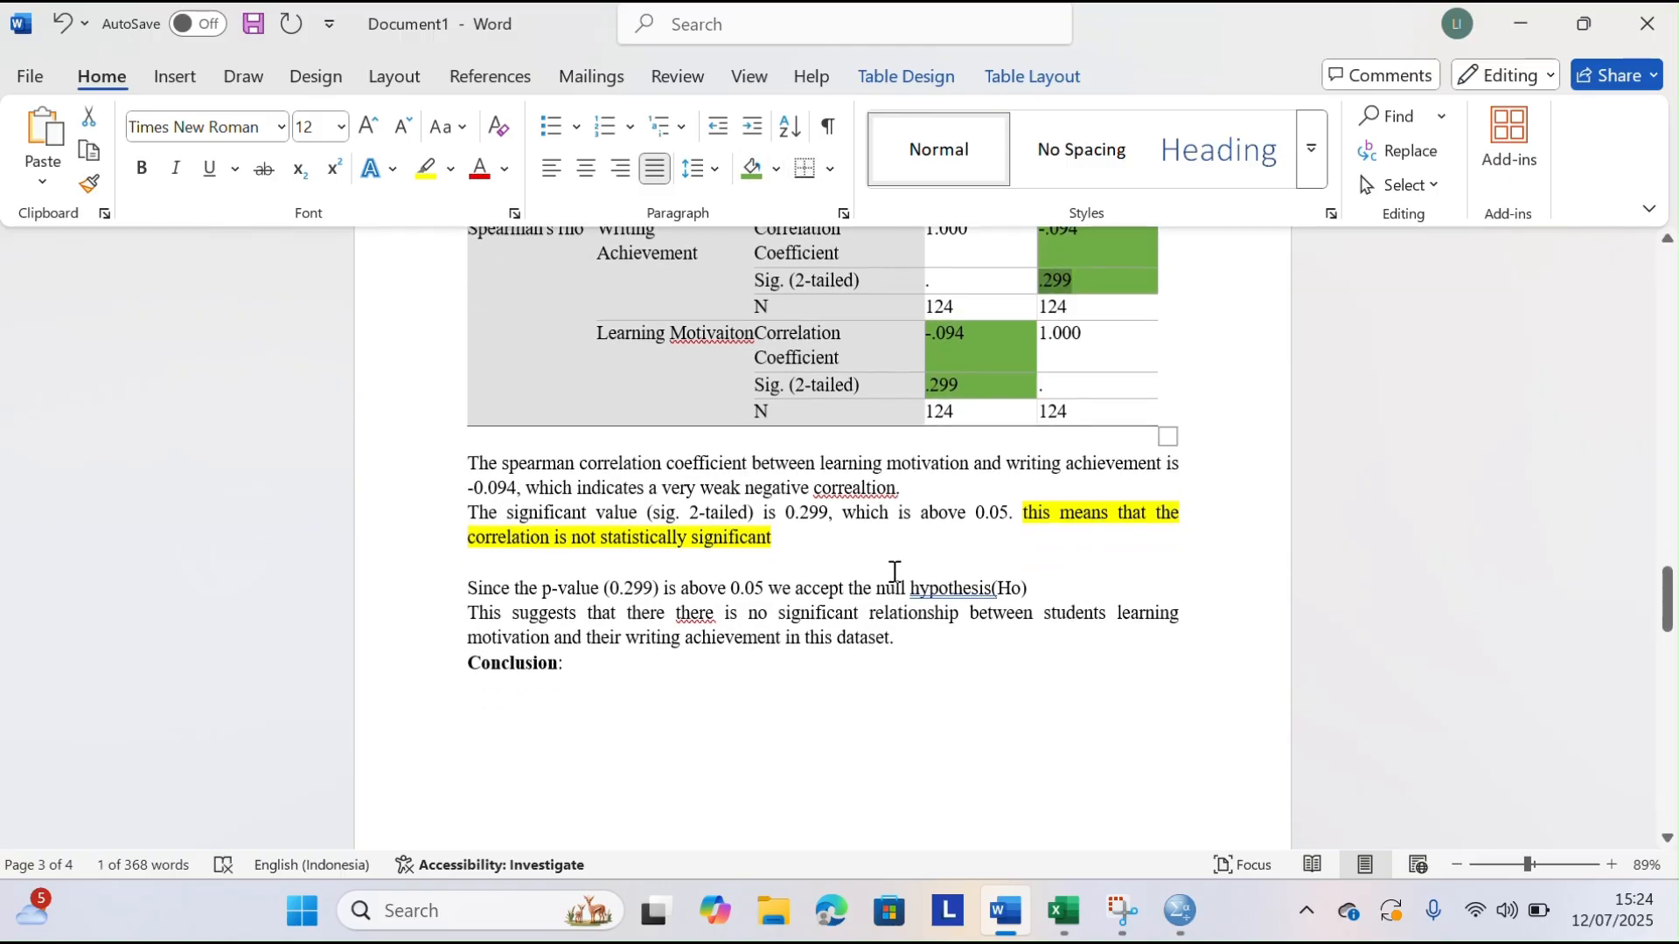
scroll(892, 569, "down", 1, "ctrl")
scroll(643, 510, "up", 1)
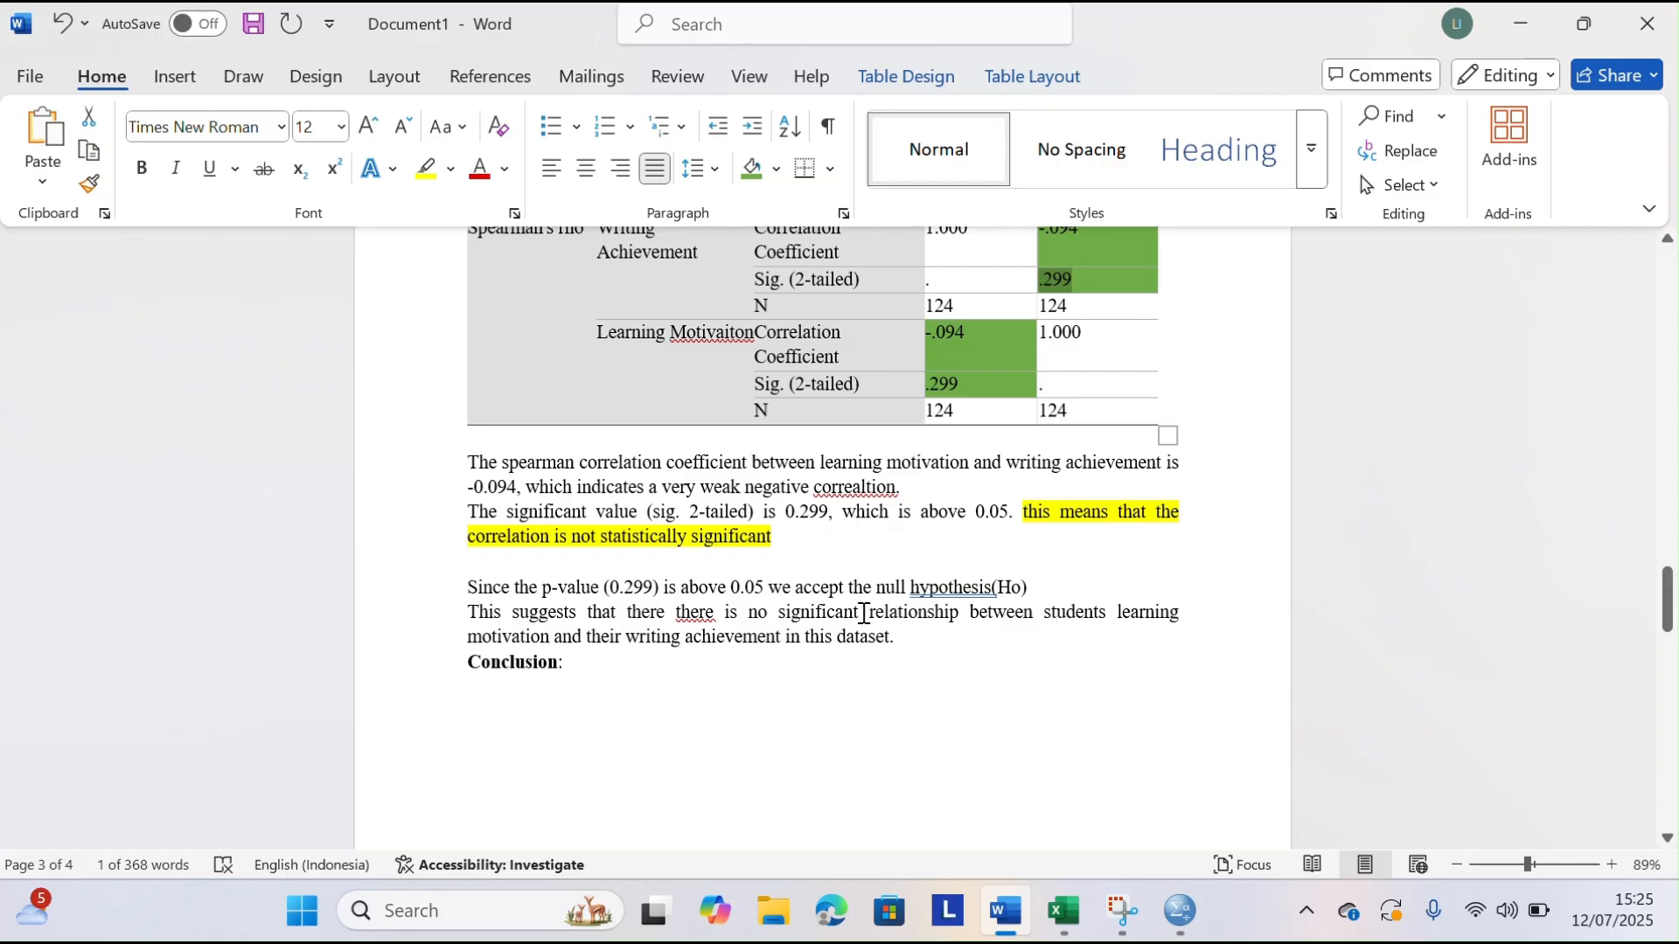
left_click(996, 587)
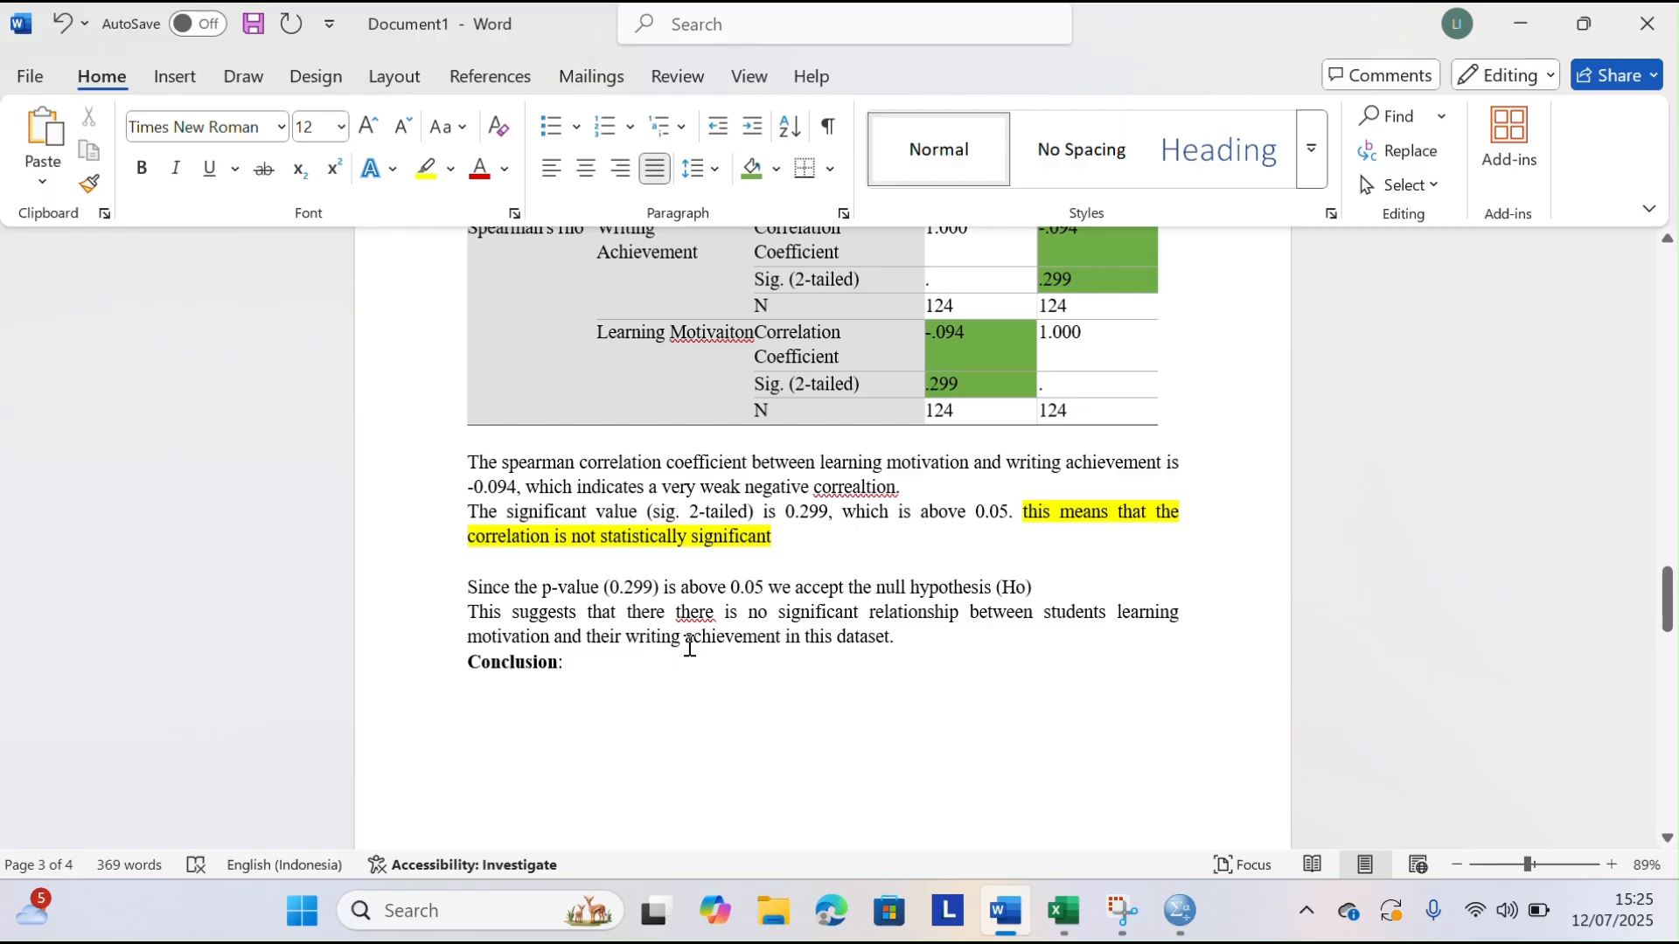
key("BackSpace")
key("BackSpace")
key("BackSpace")
key("BackSpace")
key("BackSpace")
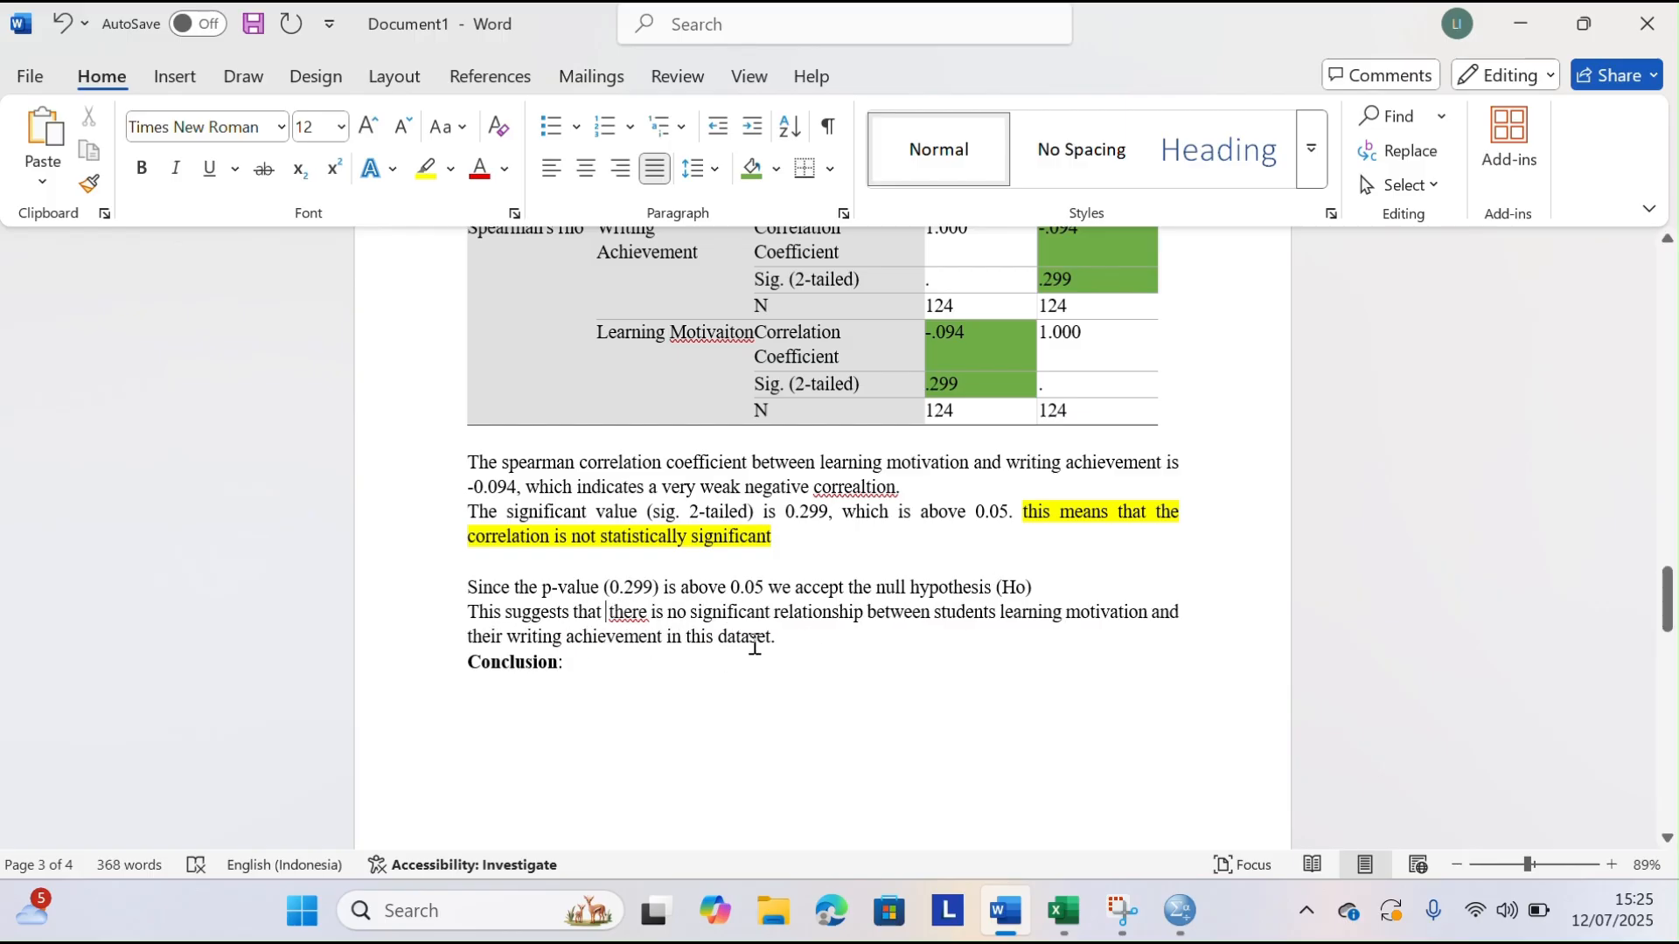
Highlight "there is no significant relationship between students learning motivation and their writing achievement in this dataset." in yellow
left_click_drag(617, 610, 776, 638)
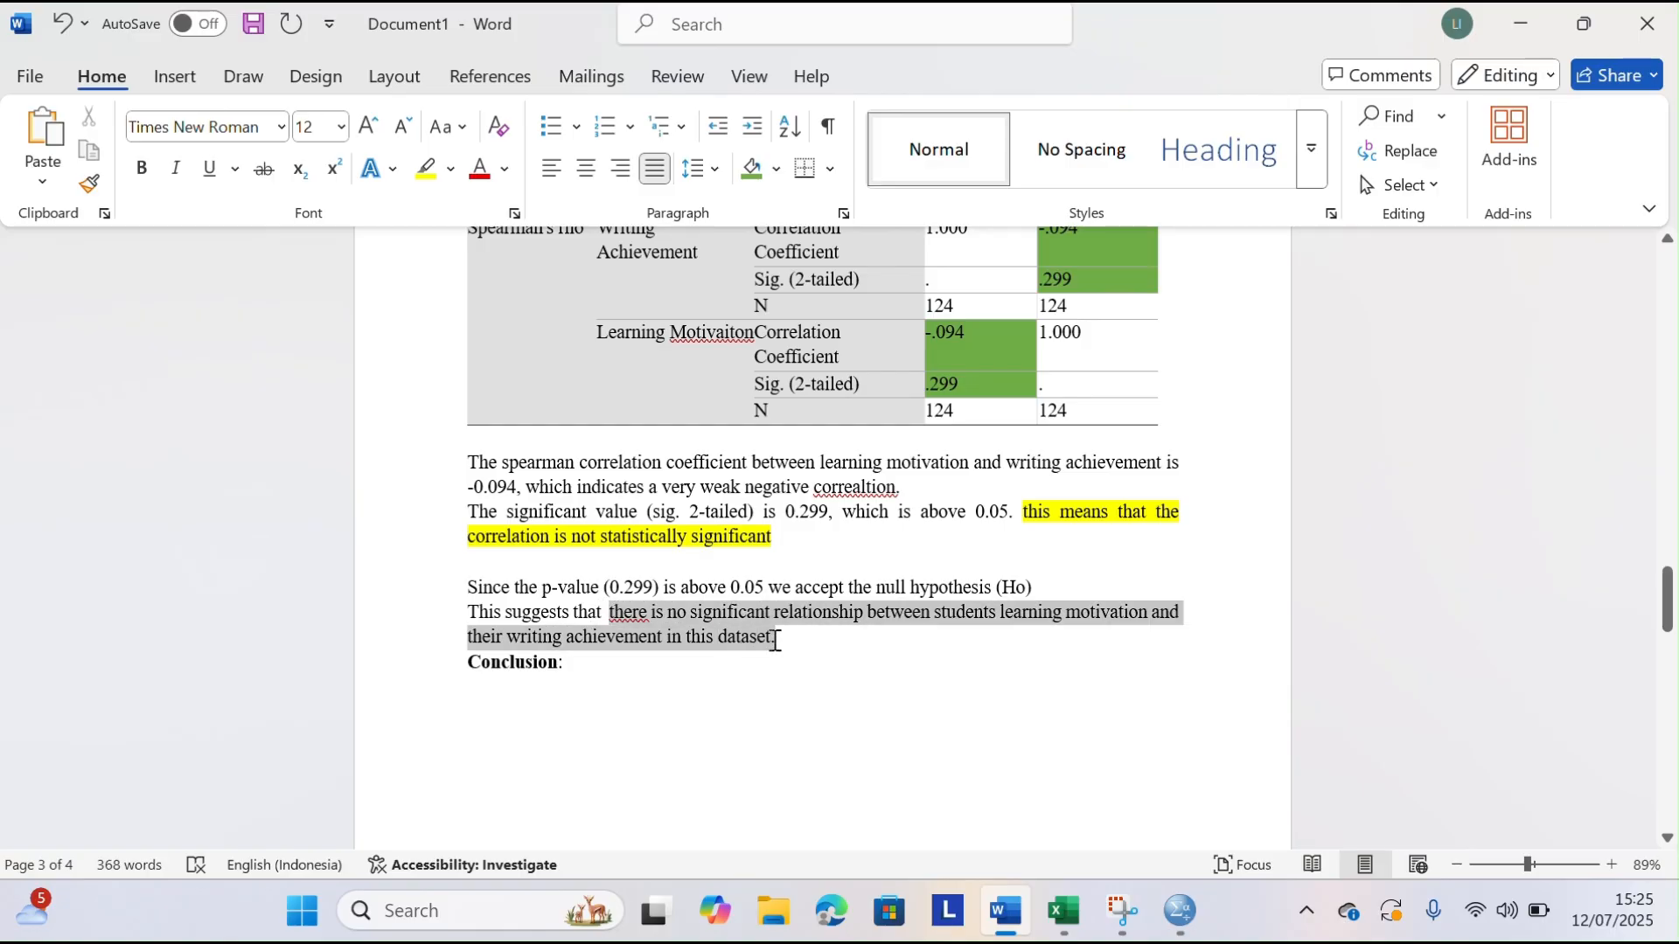
left_click(426, 168)
left_click(876, 528)
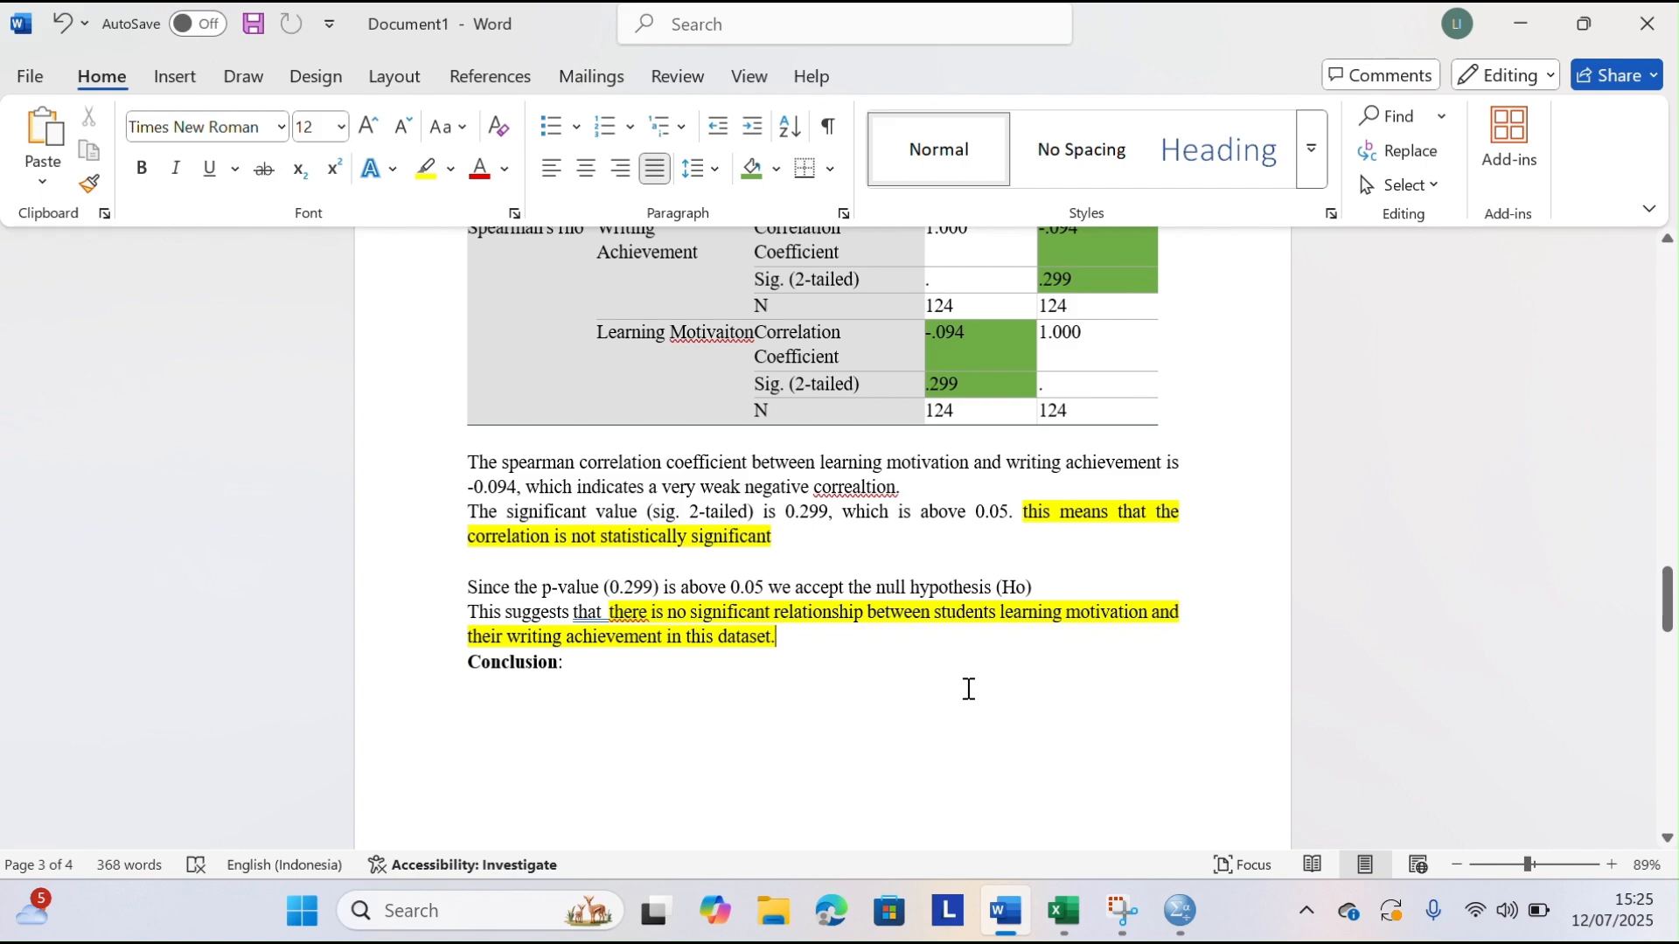
left_click(535, 710)
left_click(700, 36)
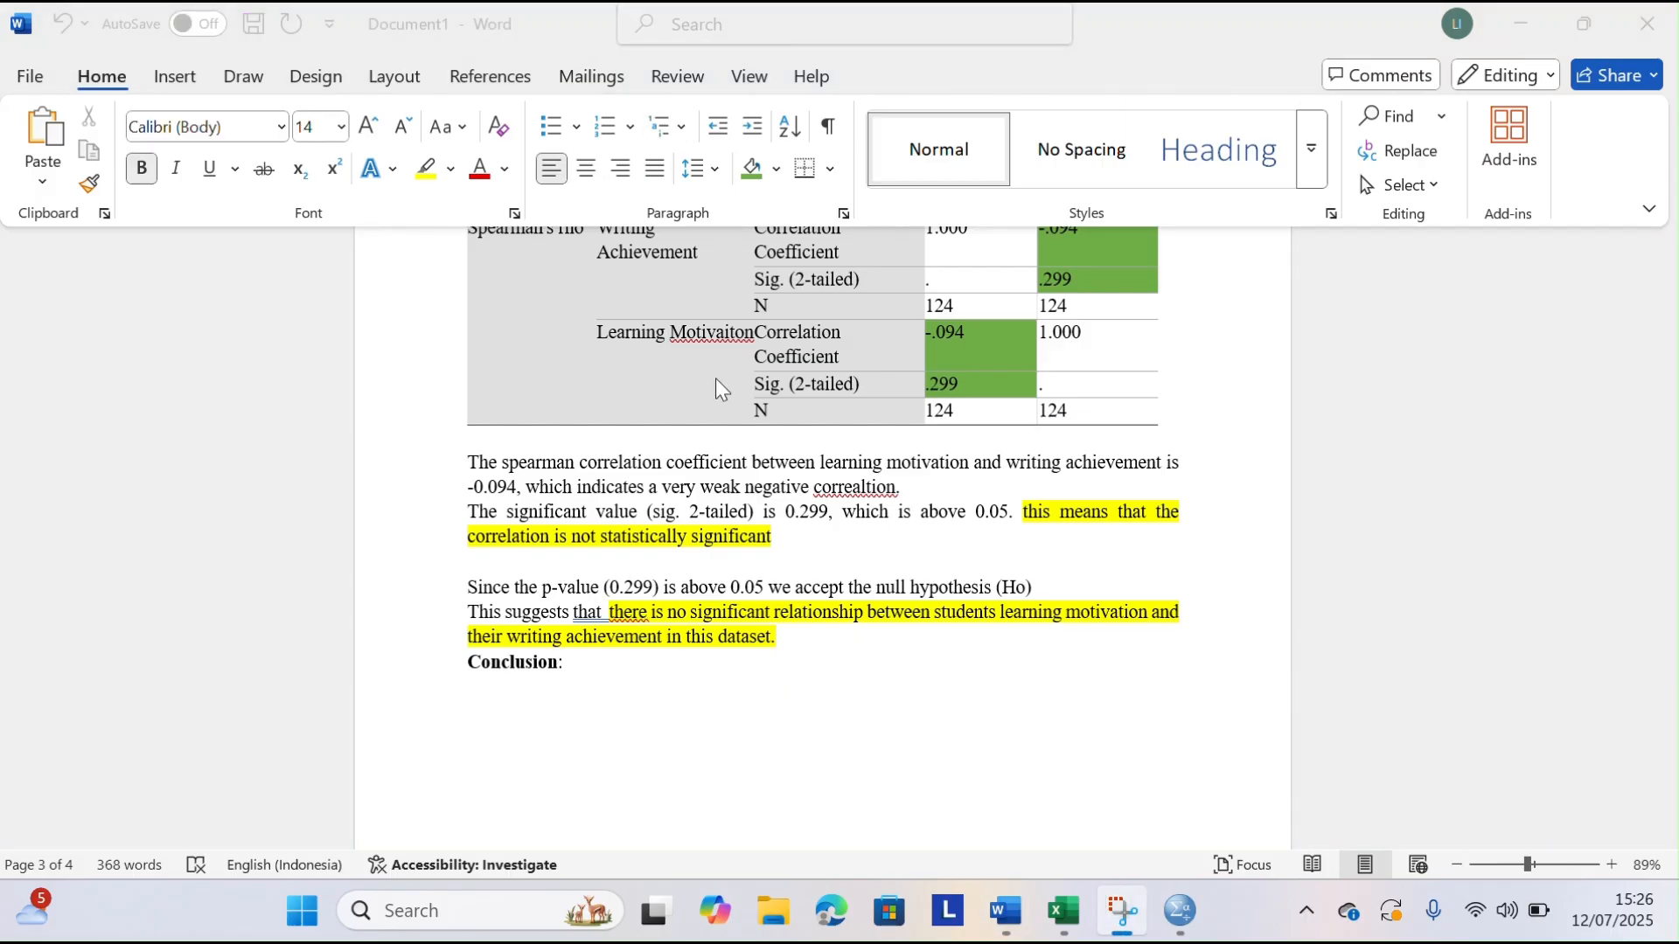
left_click(515, 694)
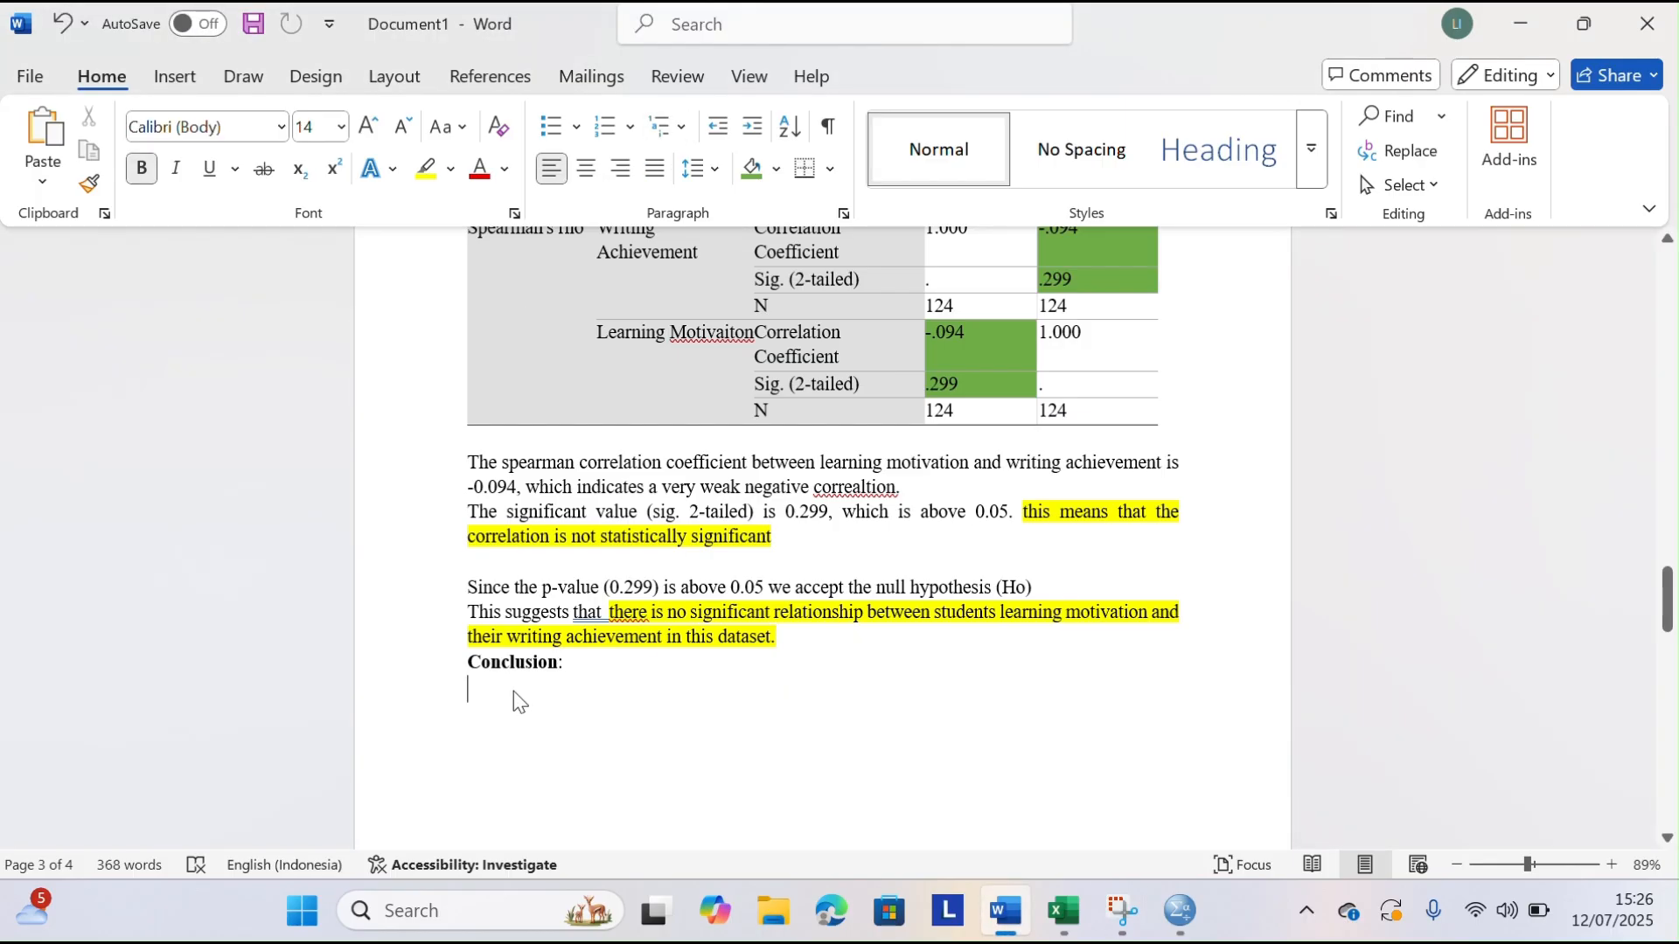
type("There")
key("BackSpace")
key("BackSpace")
key("BackSpace")
key("BackSpace")
key("BackSpace")
left_click(341, 130)
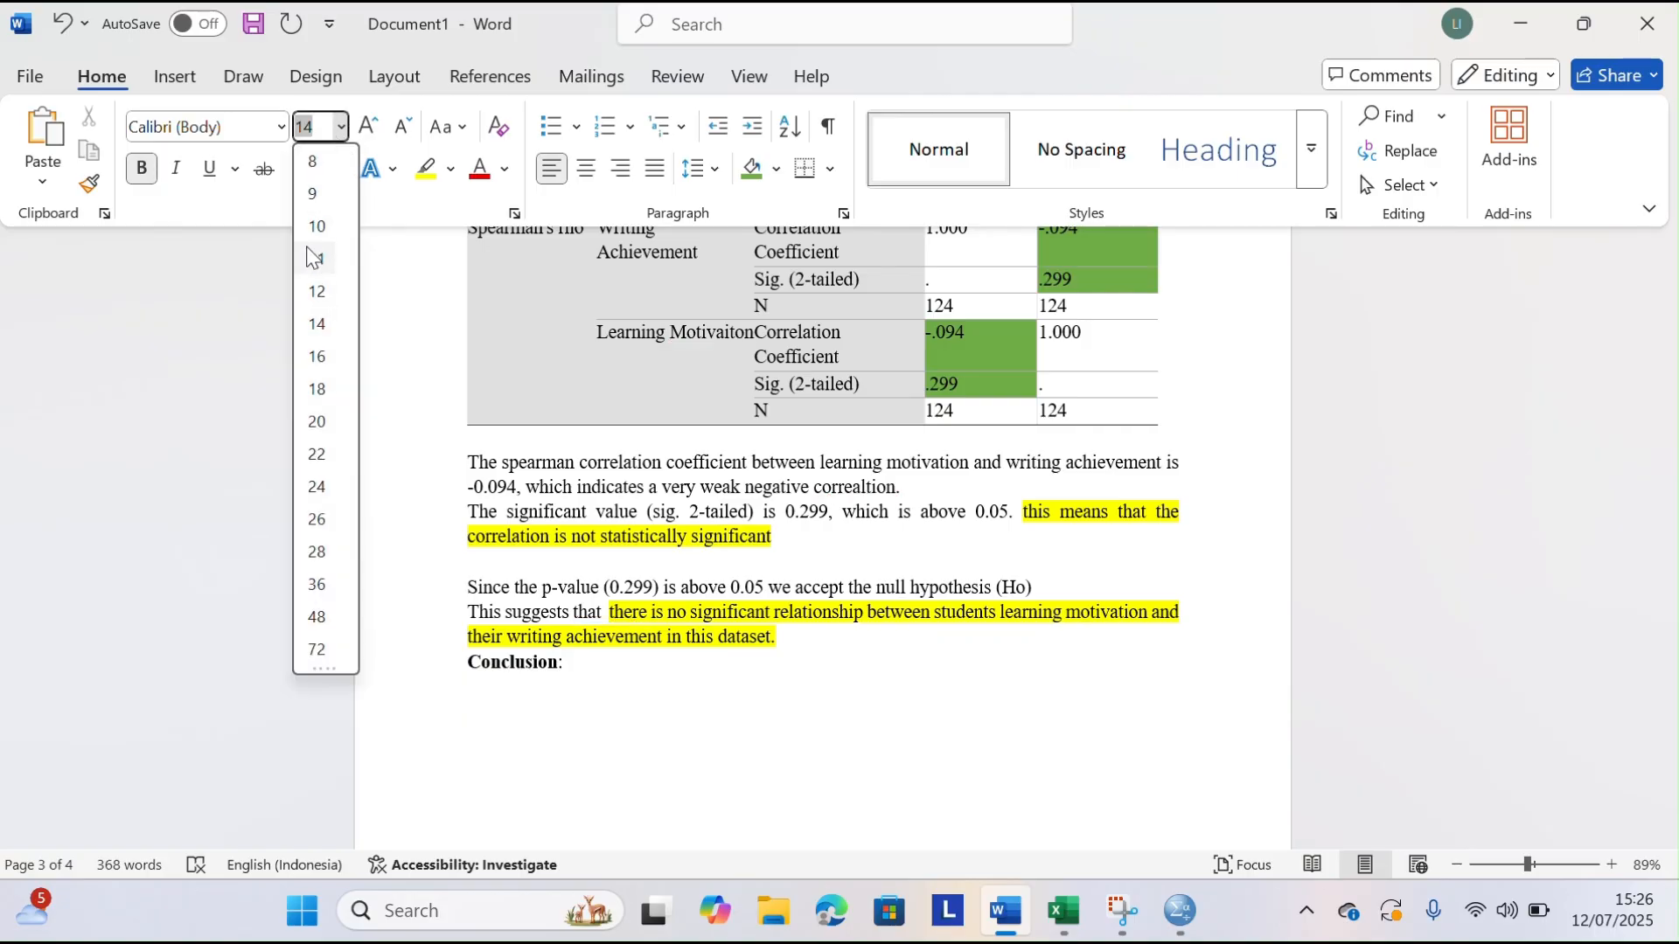
left_click(316, 291)
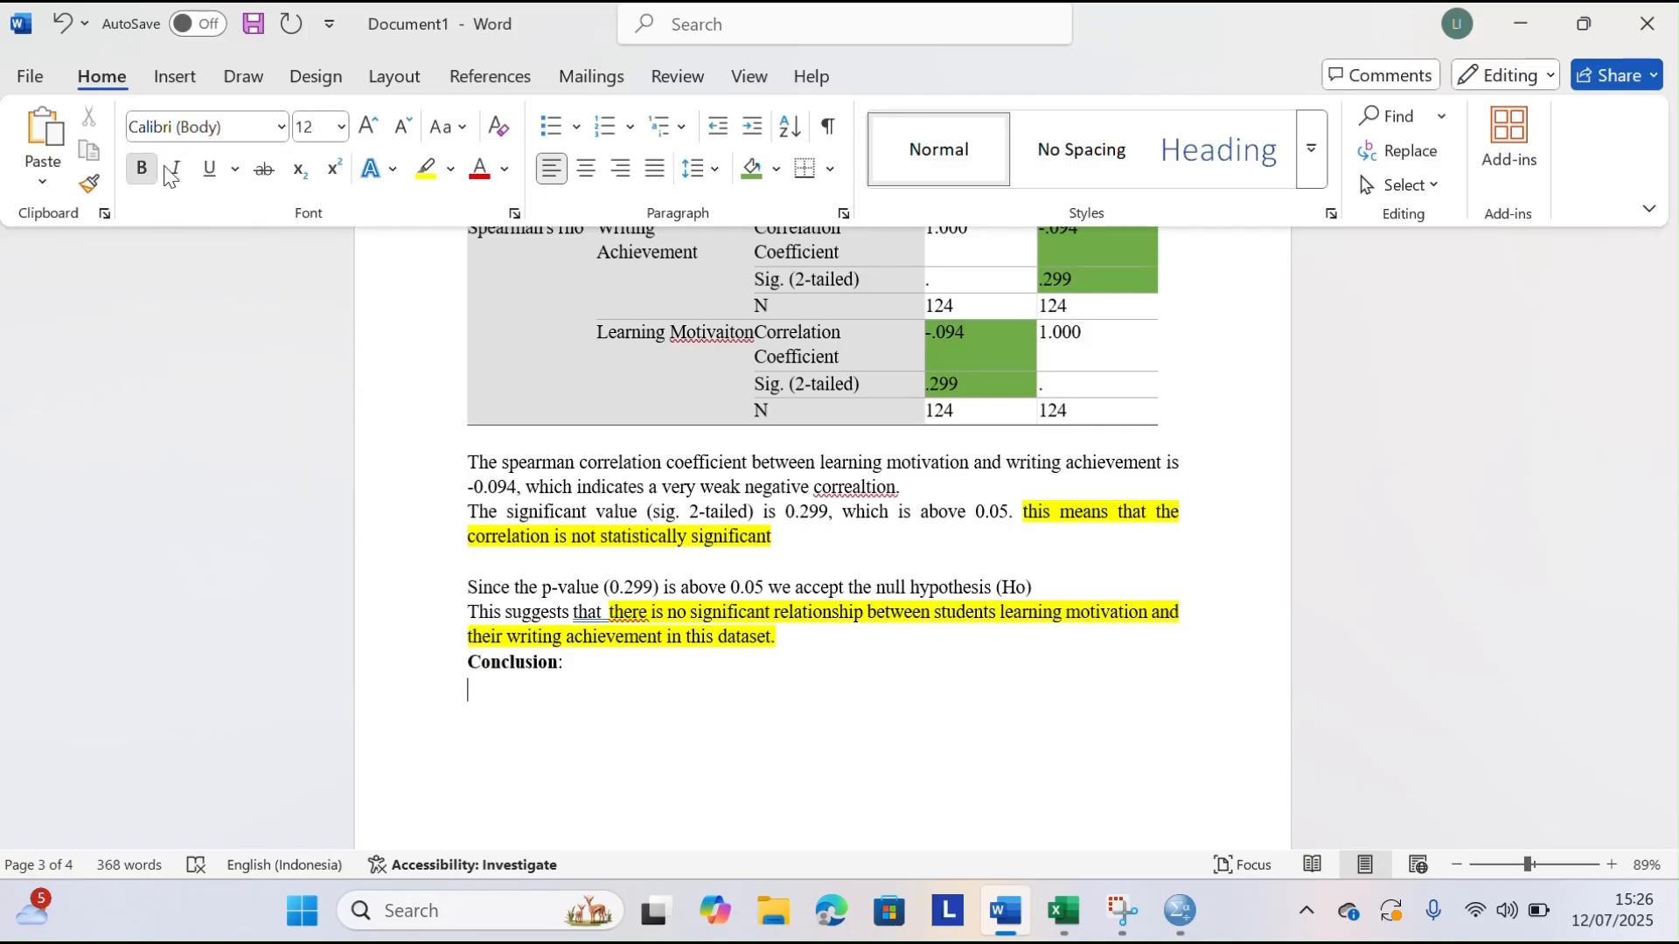
left_click(281, 126)
left_click(242, 316)
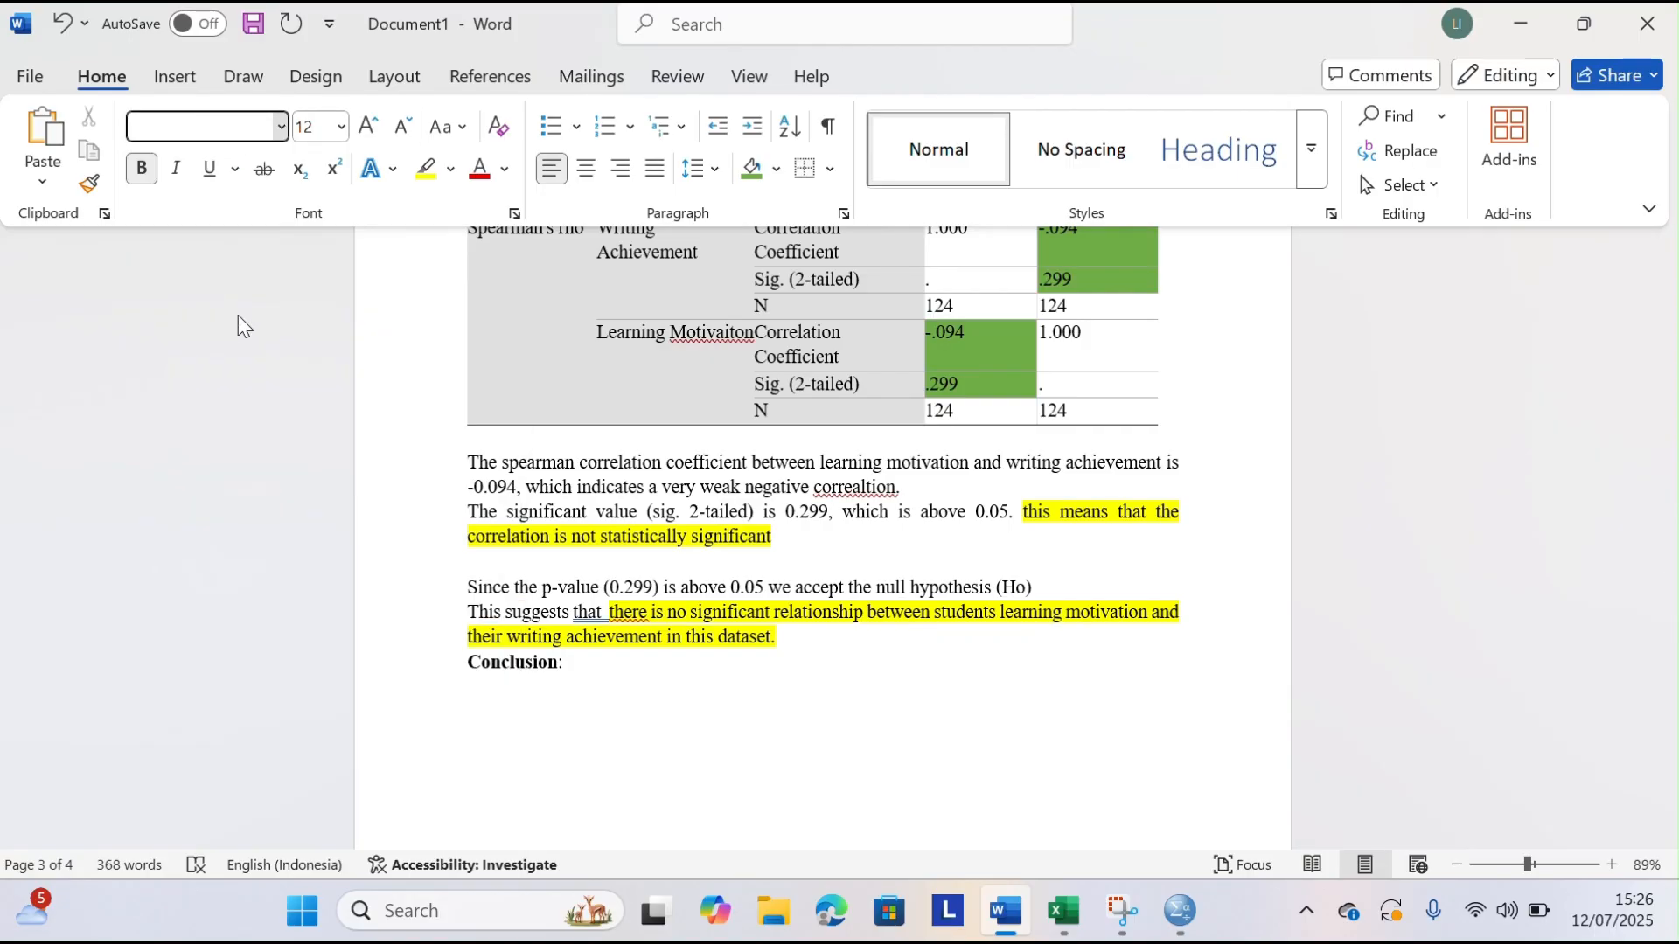
left_click(522, 697)
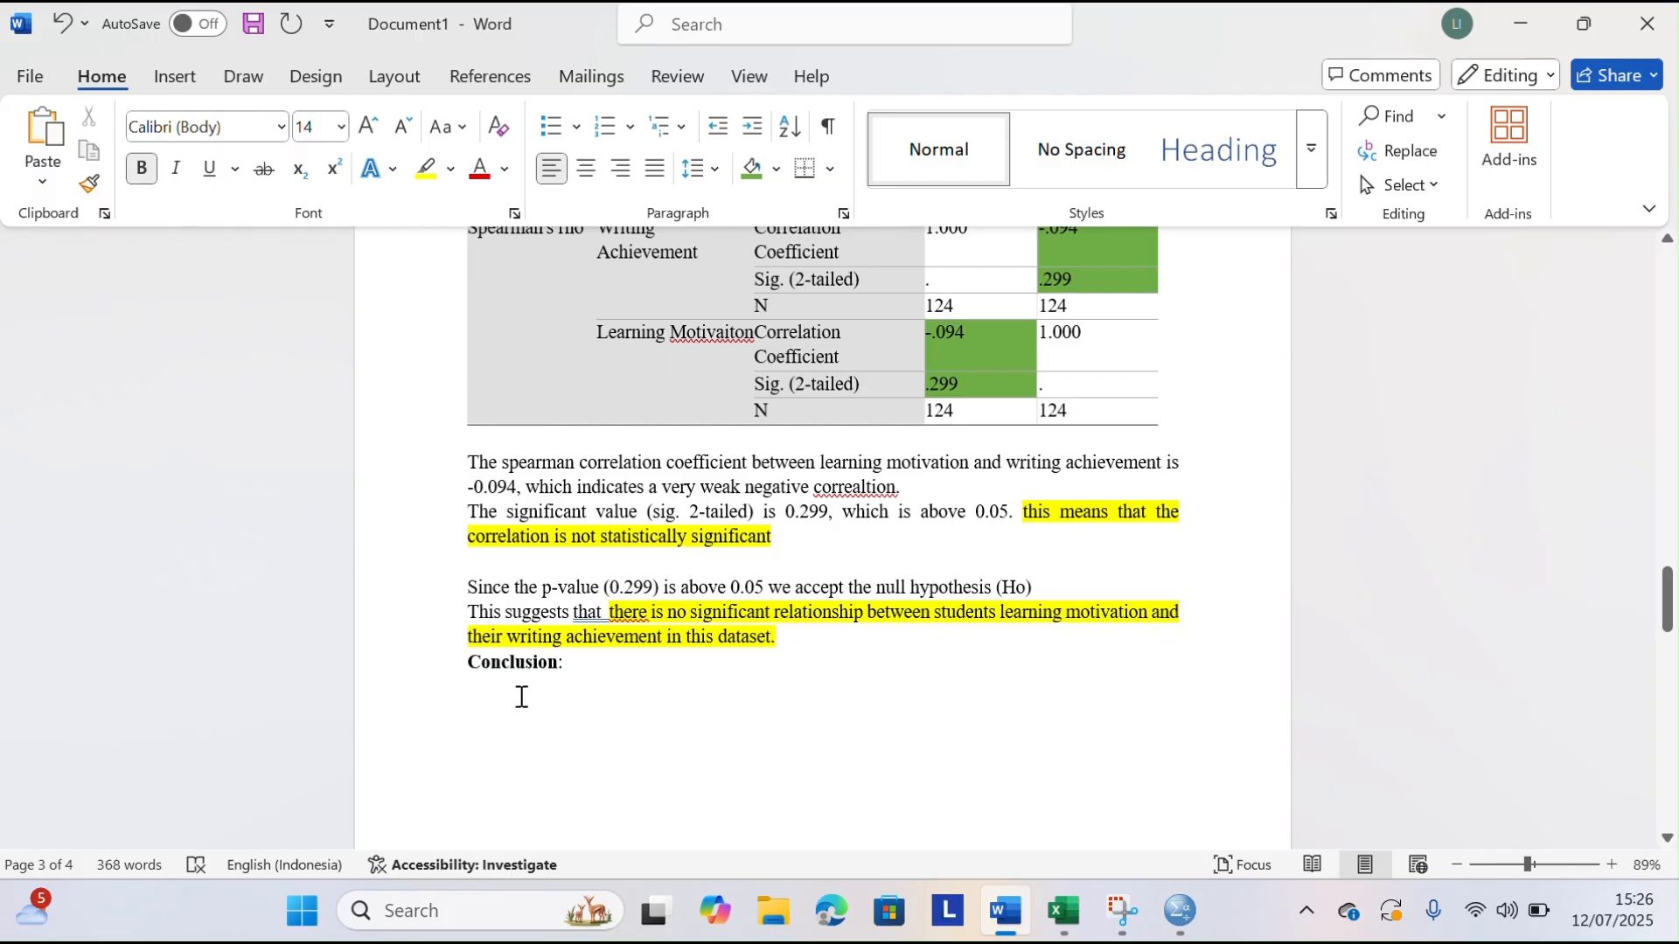
type("there")
key("BackSpace")
key("BackSpace")
key("BackSpace")
key("BackSpace")
key("BackSpace")
key("BackSpace")
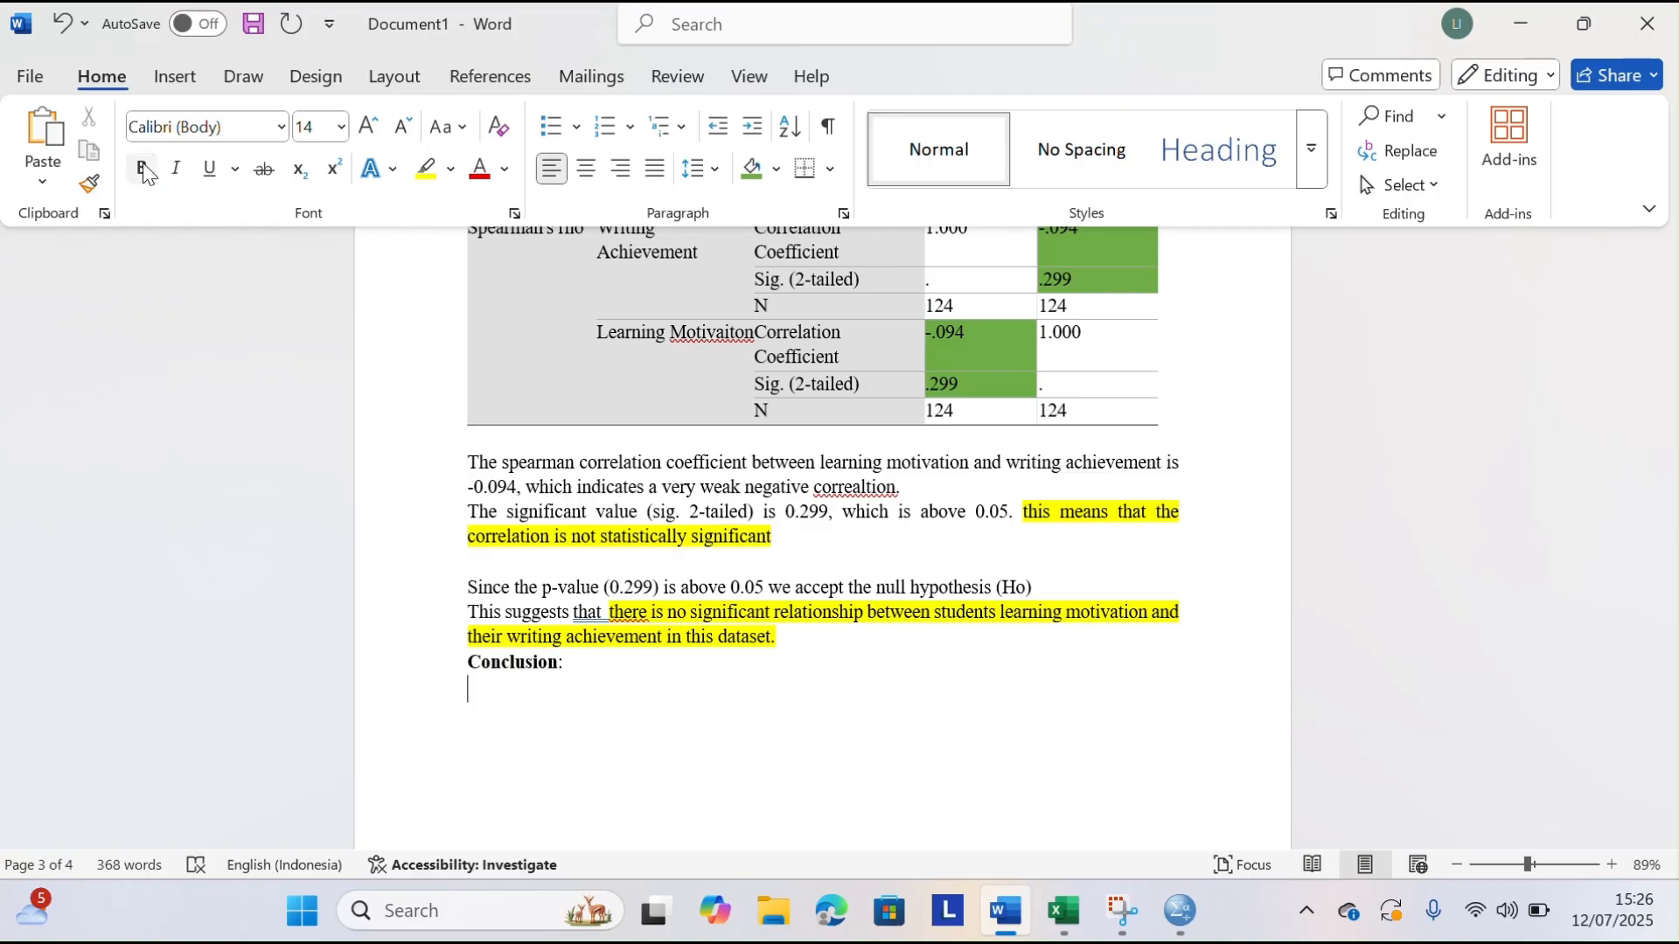
Set the empty line below the Conclusion heading to Times New Roman, size 12
left_click(280, 128)
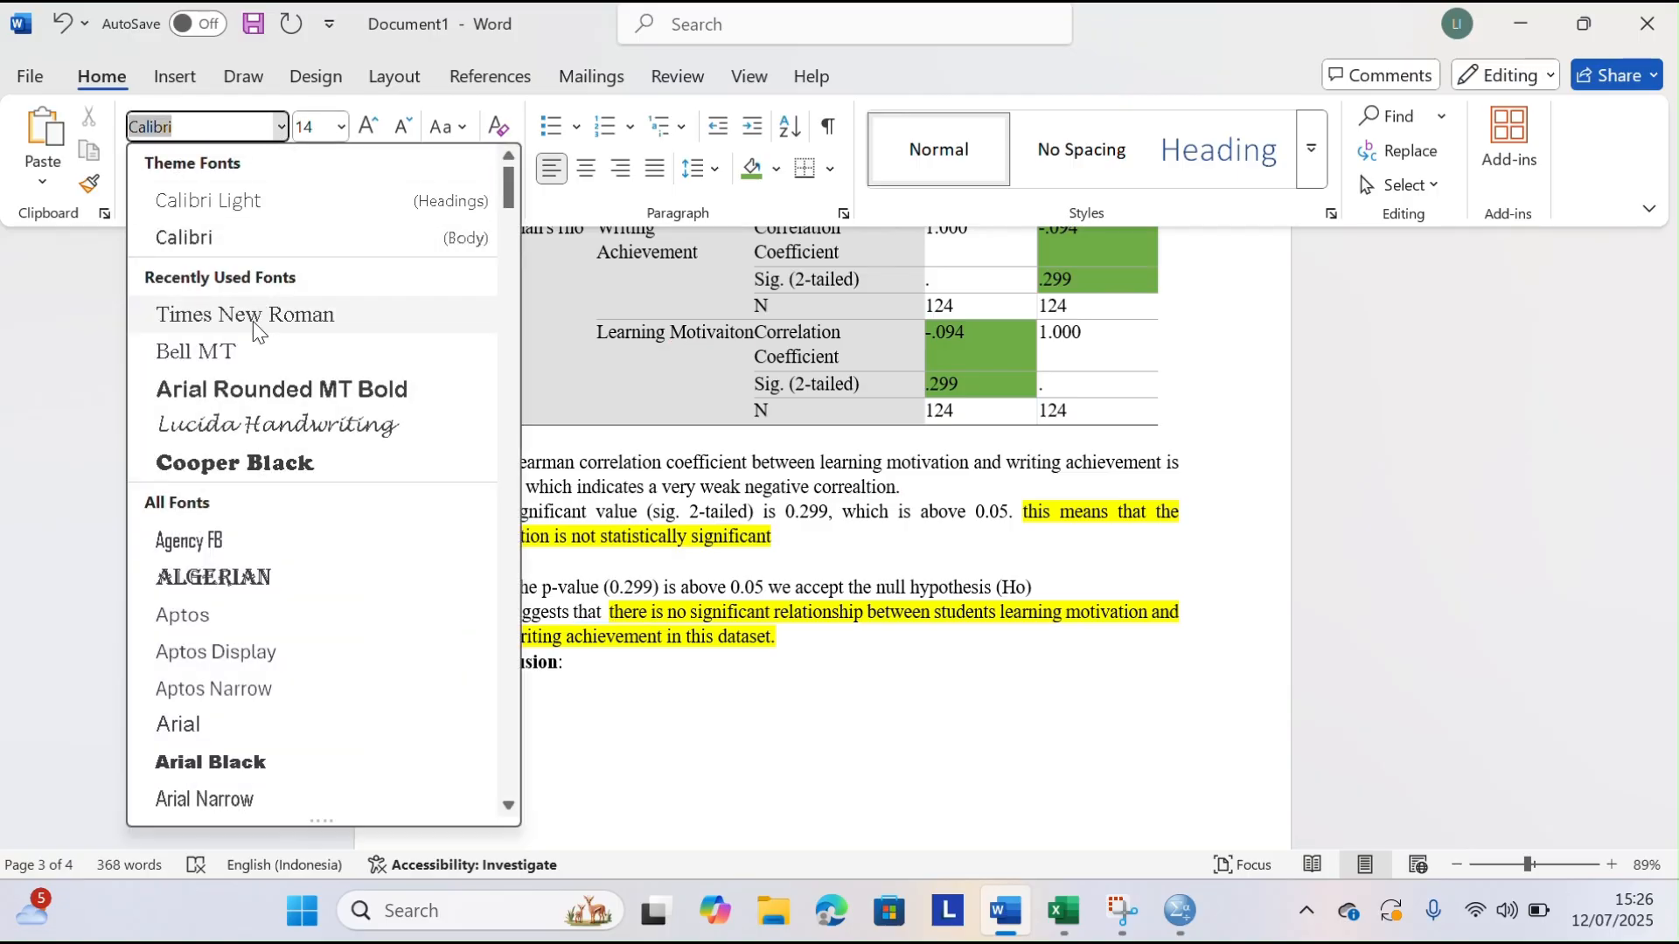
left_click(254, 322)
left_click(342, 127)
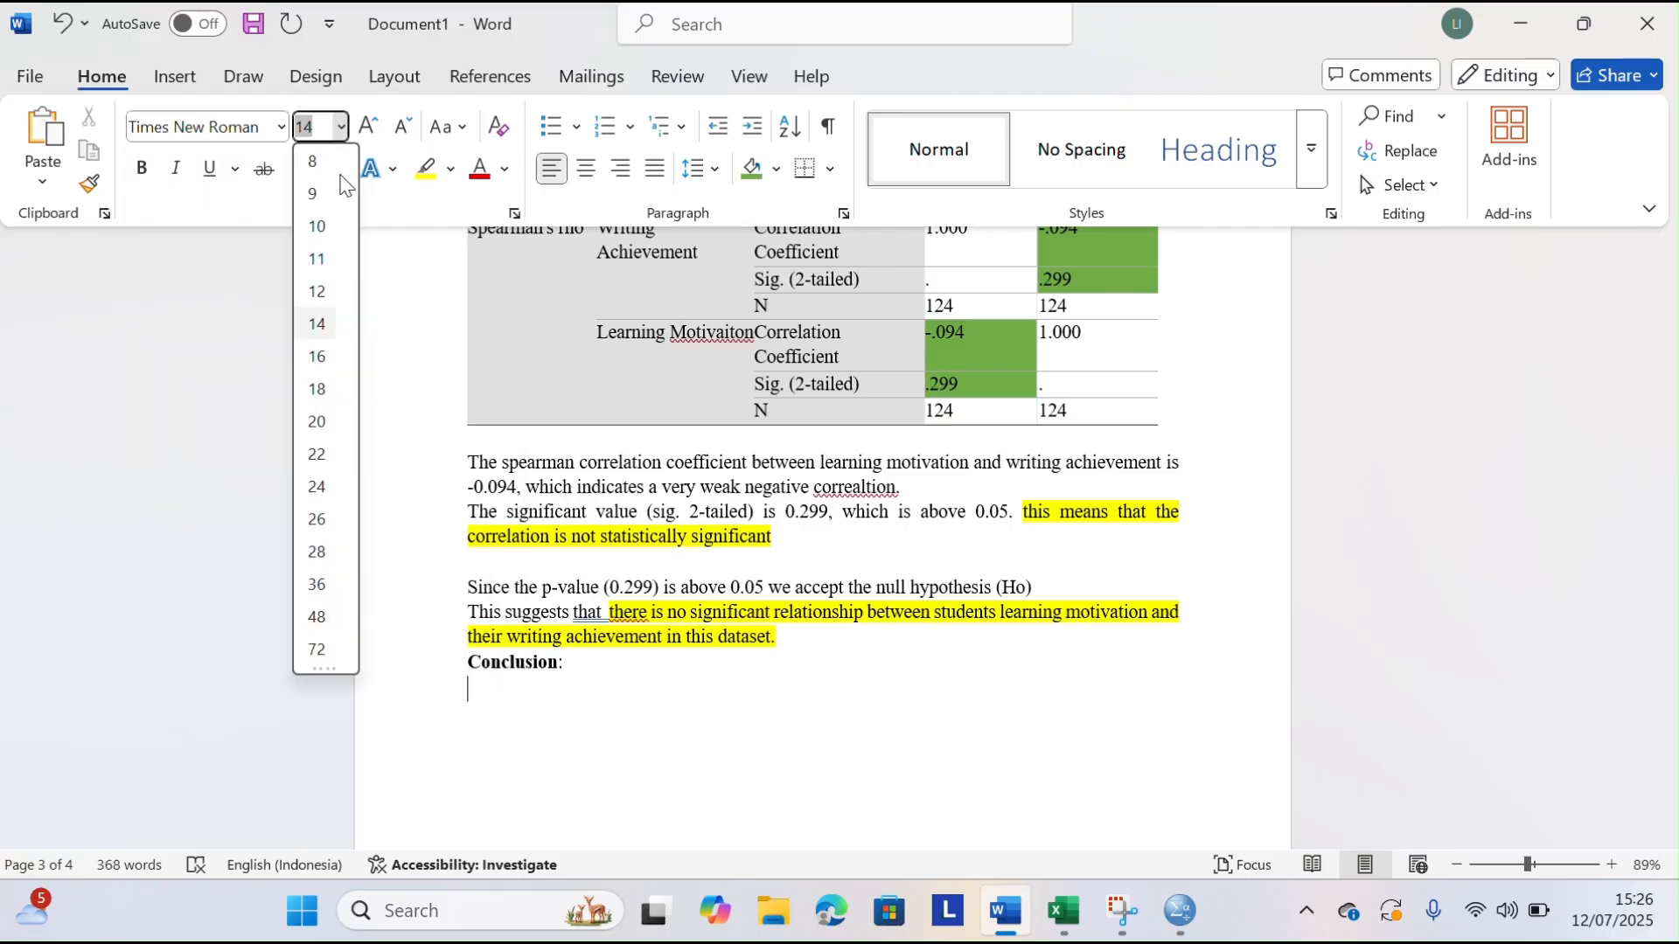
left_click(318, 291)
Begin the conclusion paragraph below the Conclusion heading with "Therefore, the null hypothesis"
type("Therefore")
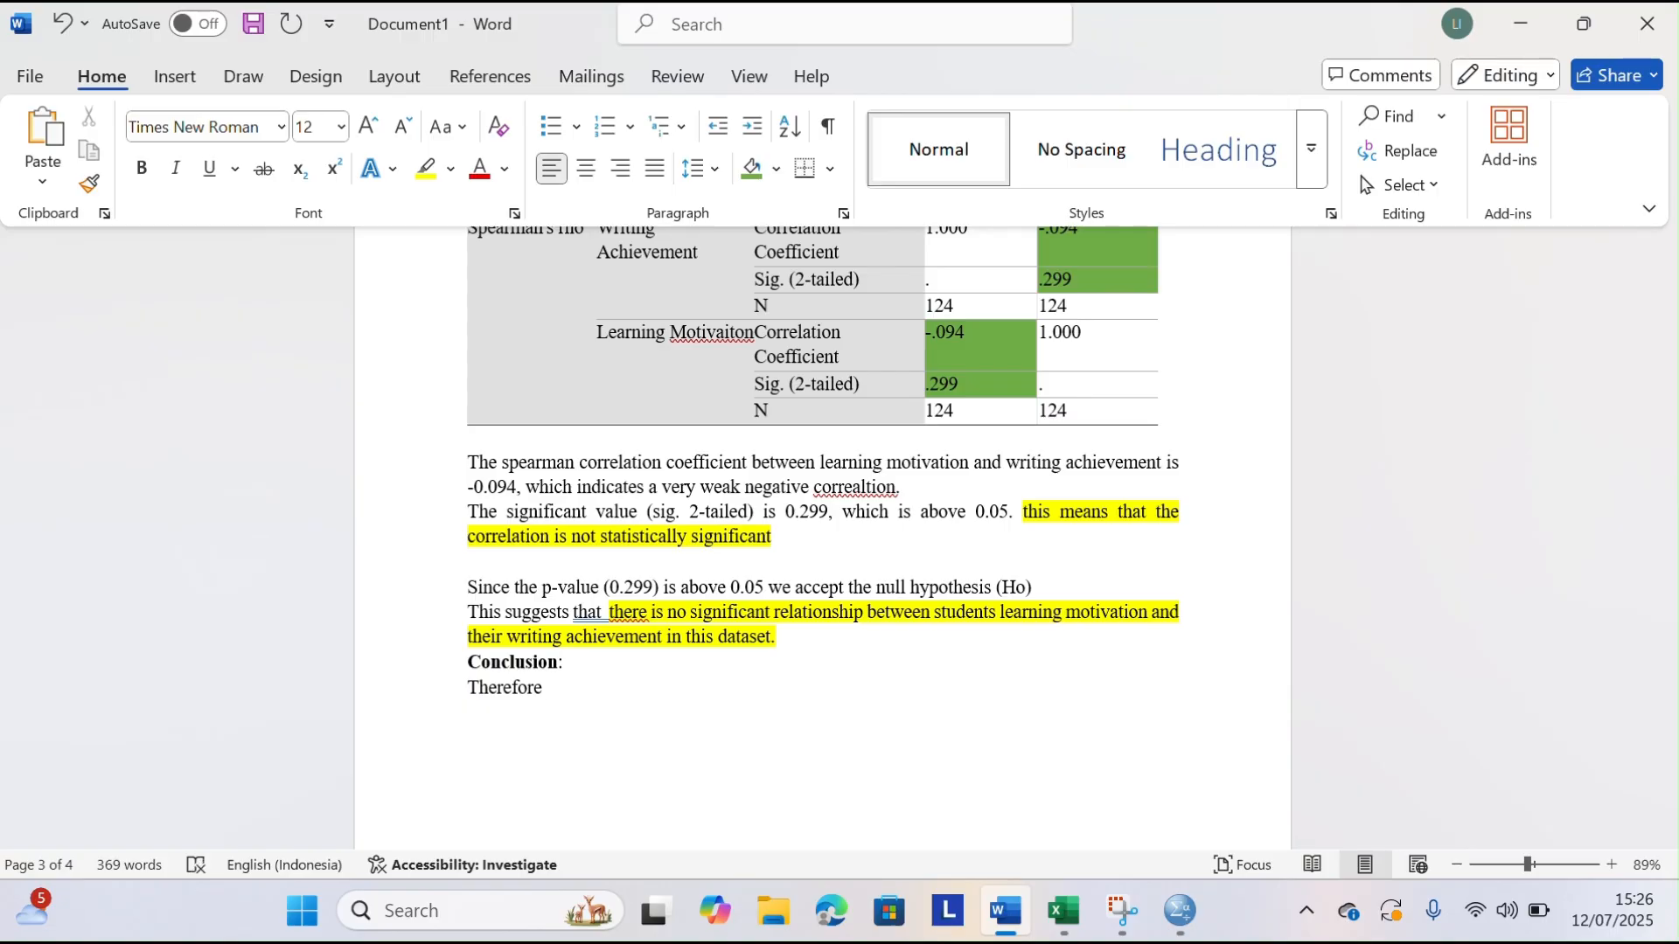
type("n")
key("BackSpace")
key("BackSpace")
type("ull hypothesisi")
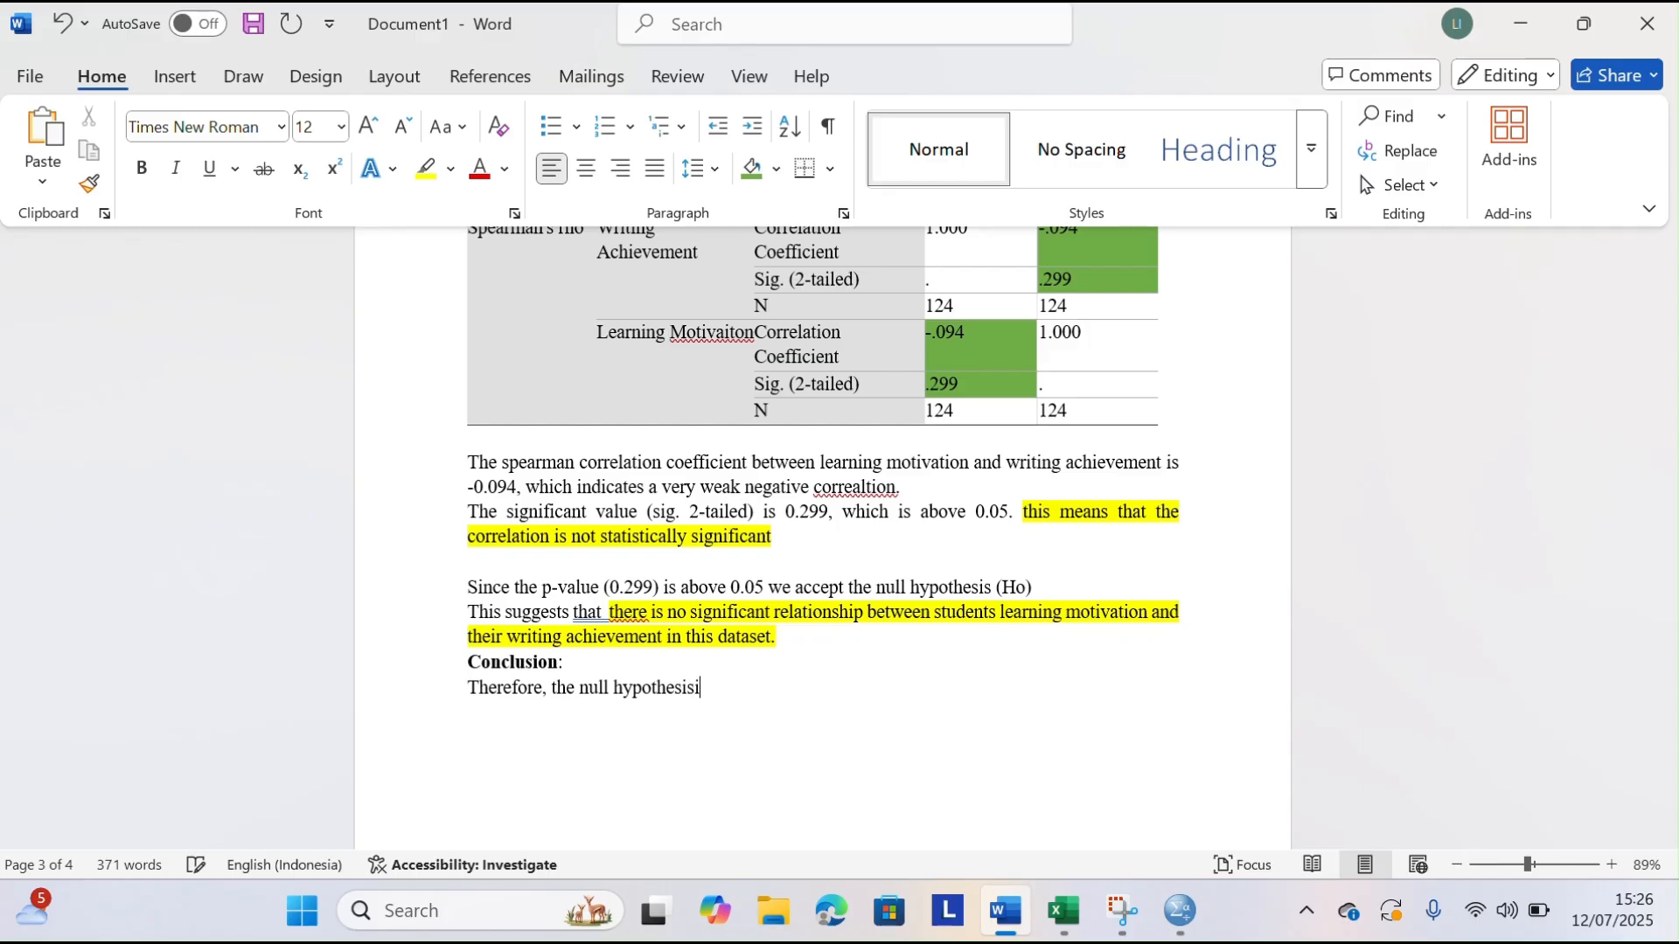
key("BackSpace")
type(" (")
Continue the conclusion sentence with "(Ho) is accepted"
key("Caps_Lock")
type("H")
key("BackSpace")
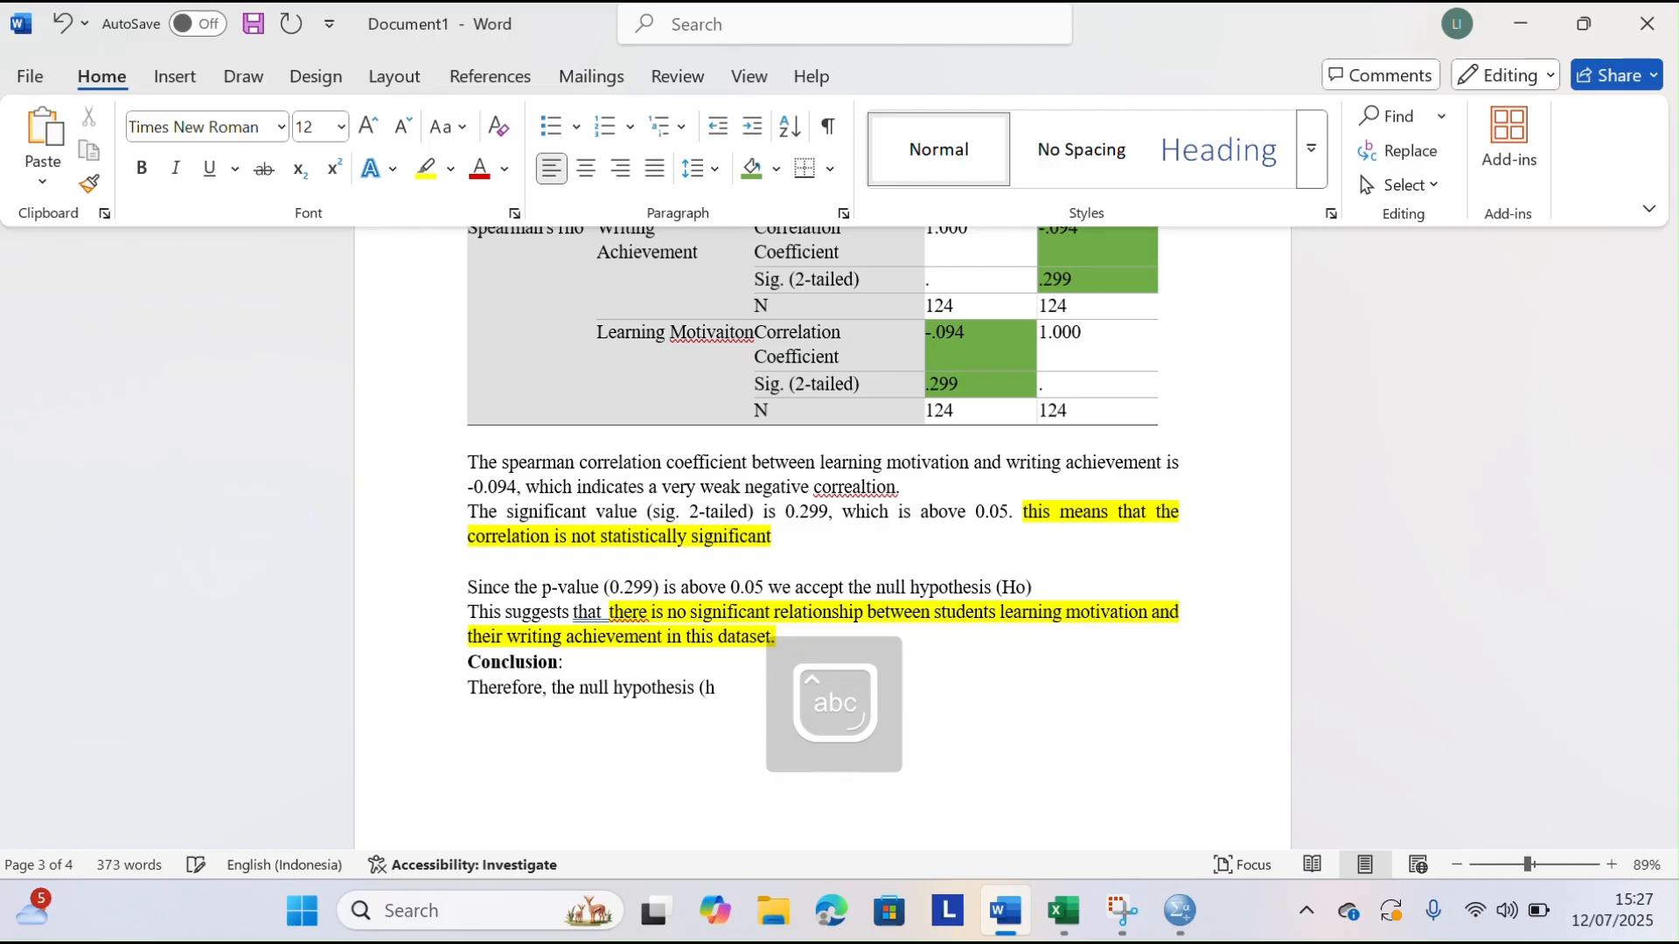
type("H")
key("Caps_Lock")
type("o) is acc")
type("epted")
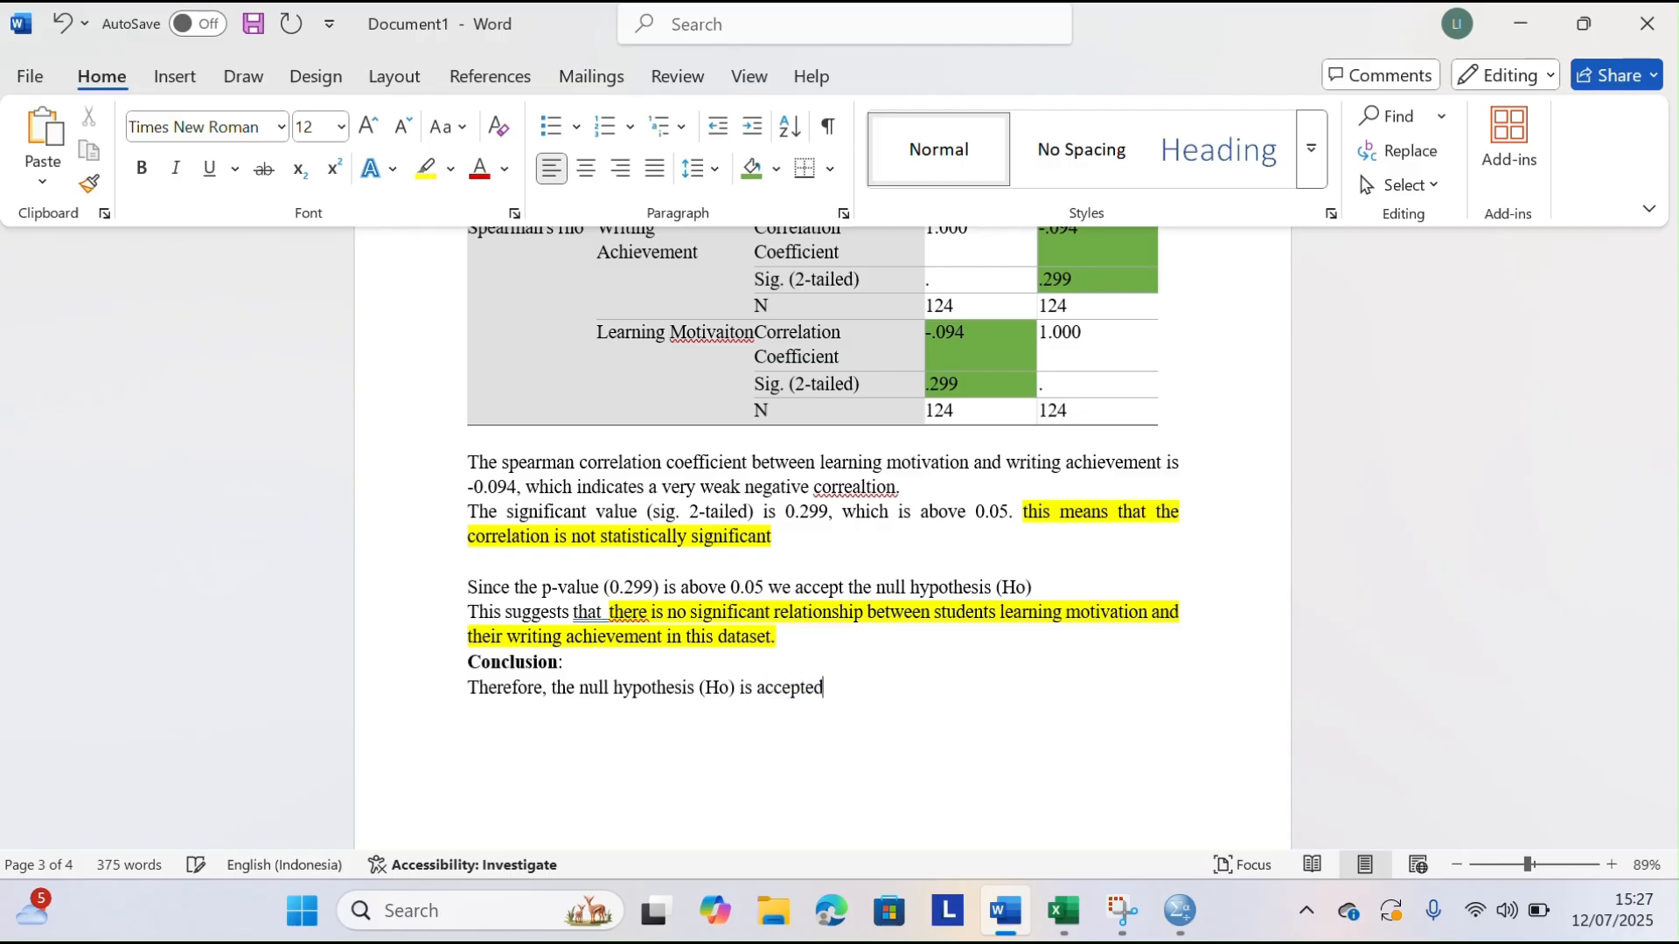
type(" and ")
type("the ")
type("alte")
type("rnative")
type(" he")
Continue the conclusion sentence with "and the alternative hypothesis"
key("BackSpace")
type("ypothesis")
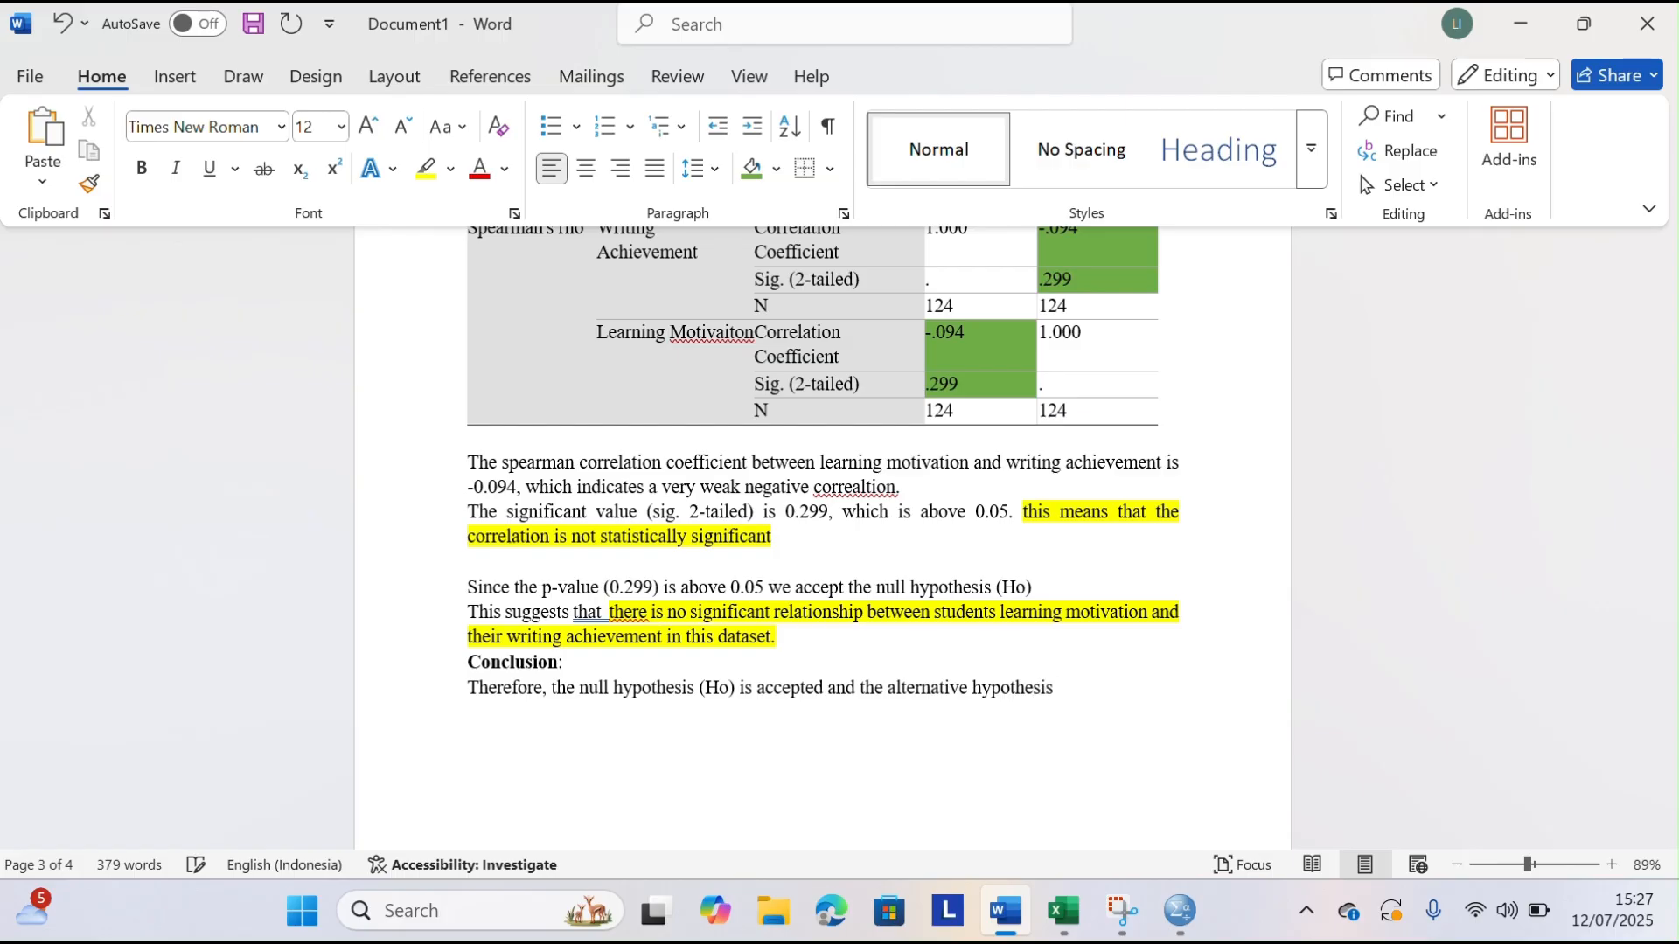
type(" (")
Finish the first conclusion sentence with "(H1) is rejected."
key("Caps_Lock")
type("H")
key("Caps_Lock")
type("1) is rejected ")
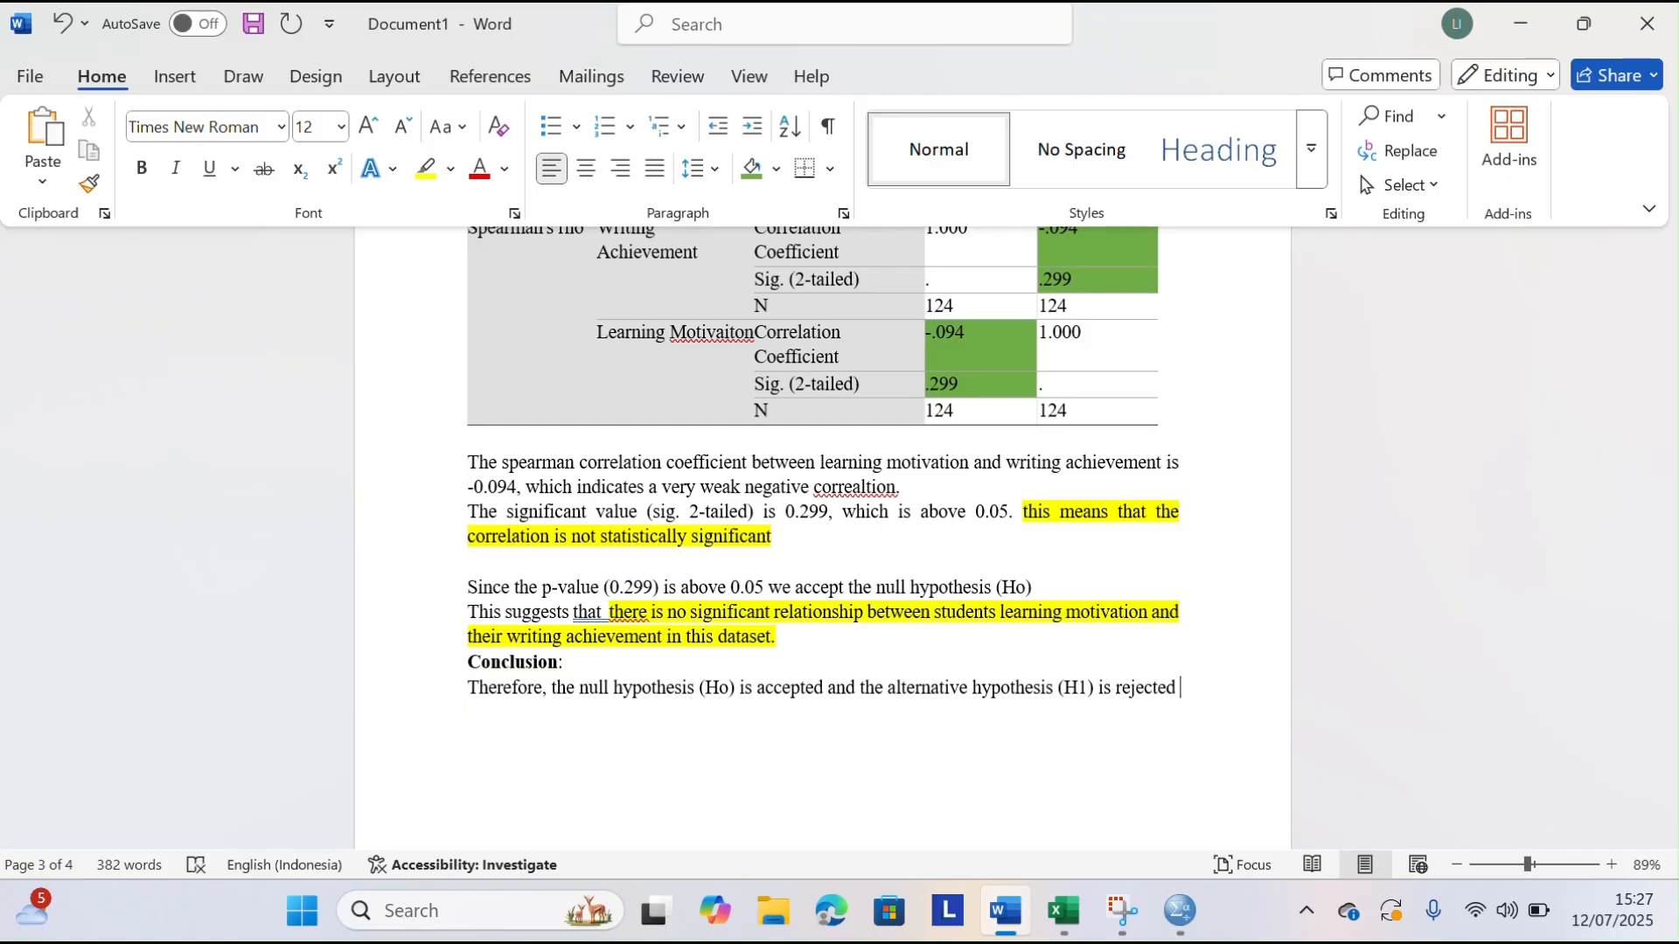
type(".")
key("BackSpace")
key("BackSpace")
type(". In conl")
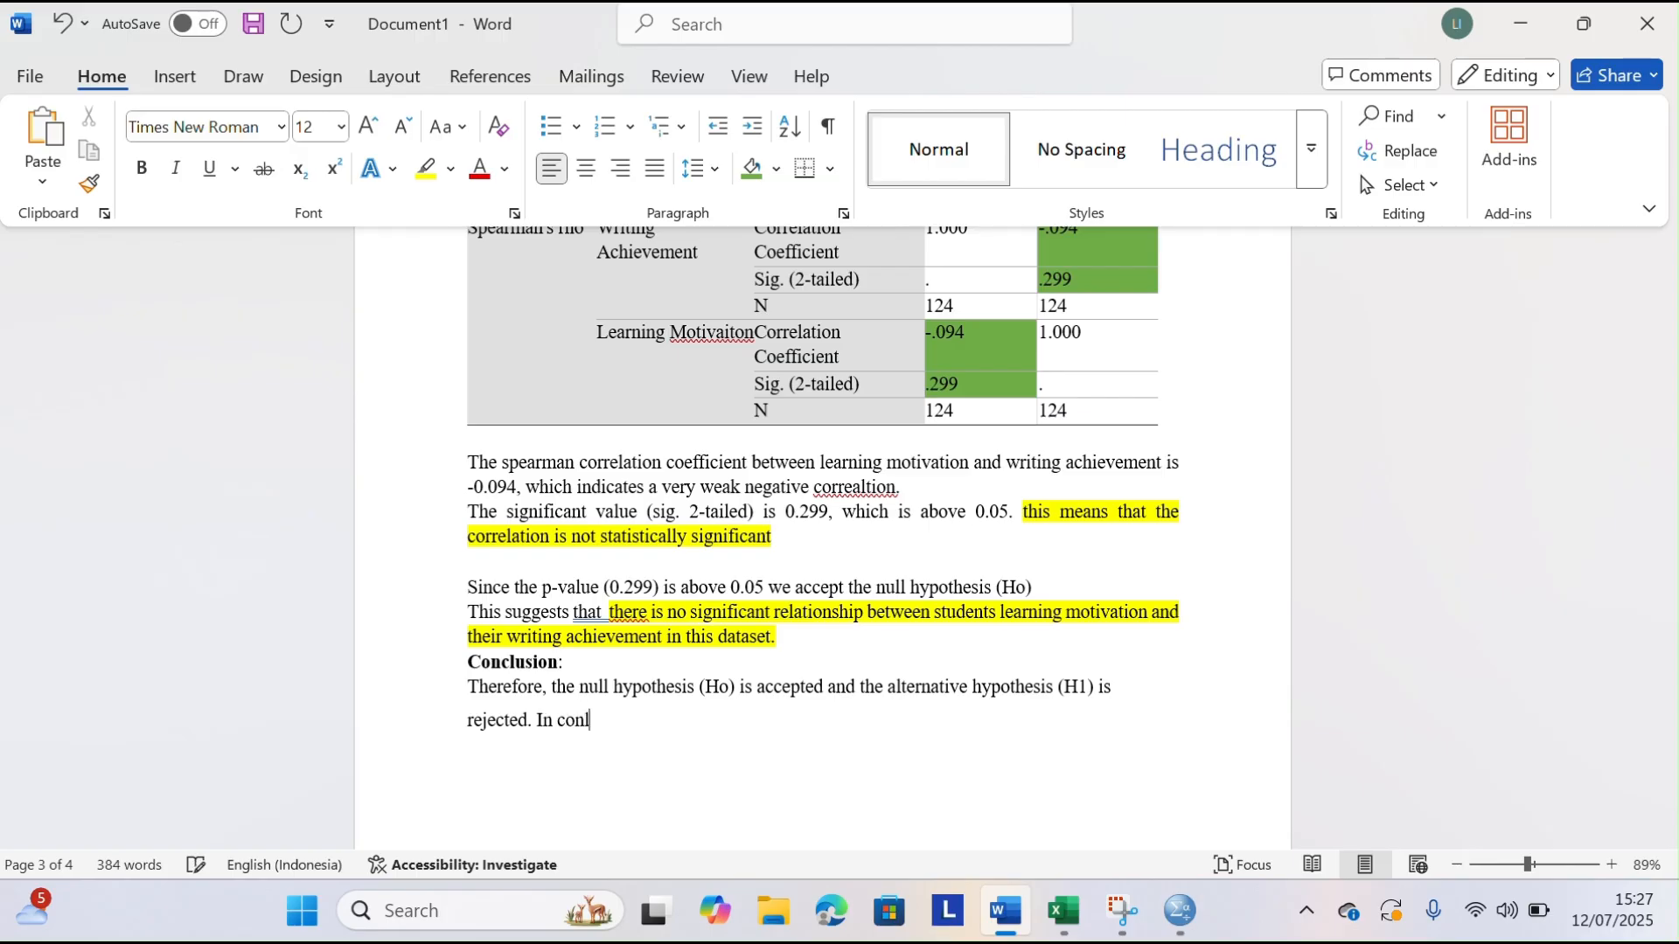
Start a second conclusion sentence with "In conclusion there is no significant"
key("BackSpace")
type("clusion there is no significant")
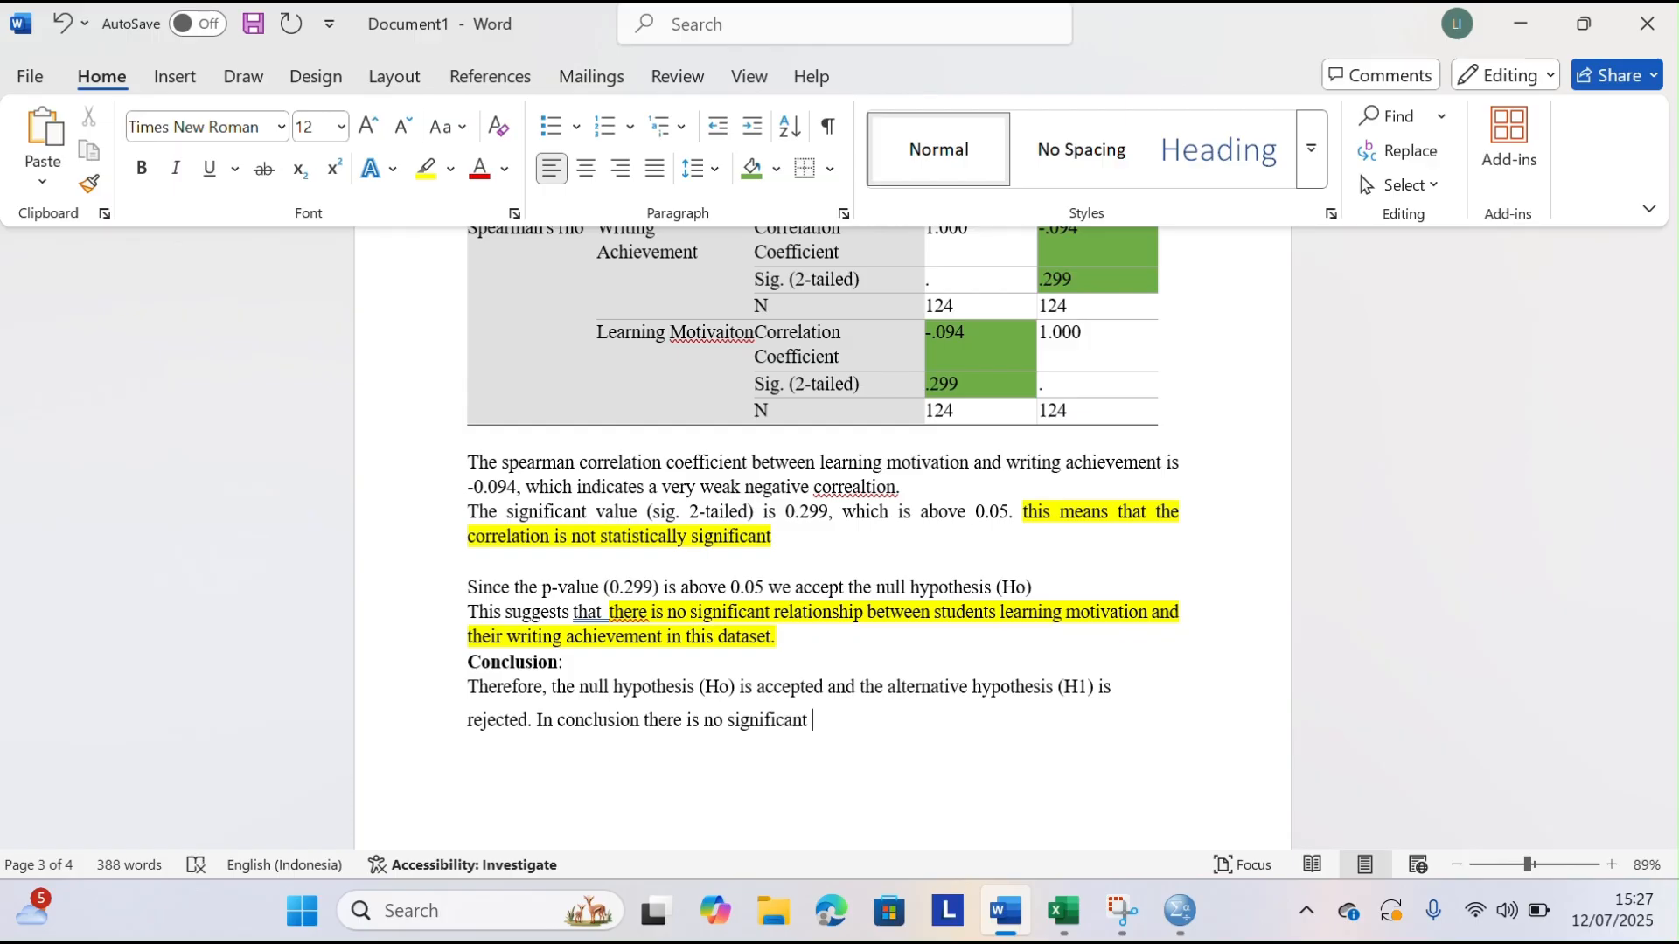
type(" cor")
type("rea")
type("ltio")
Continue the second conclusion sentence with "correlation between"
key("BackSpace")
key("BackSpace")
key("BackSpace")
key("BackSpace")
key("BackSpace")
type("lation between st")
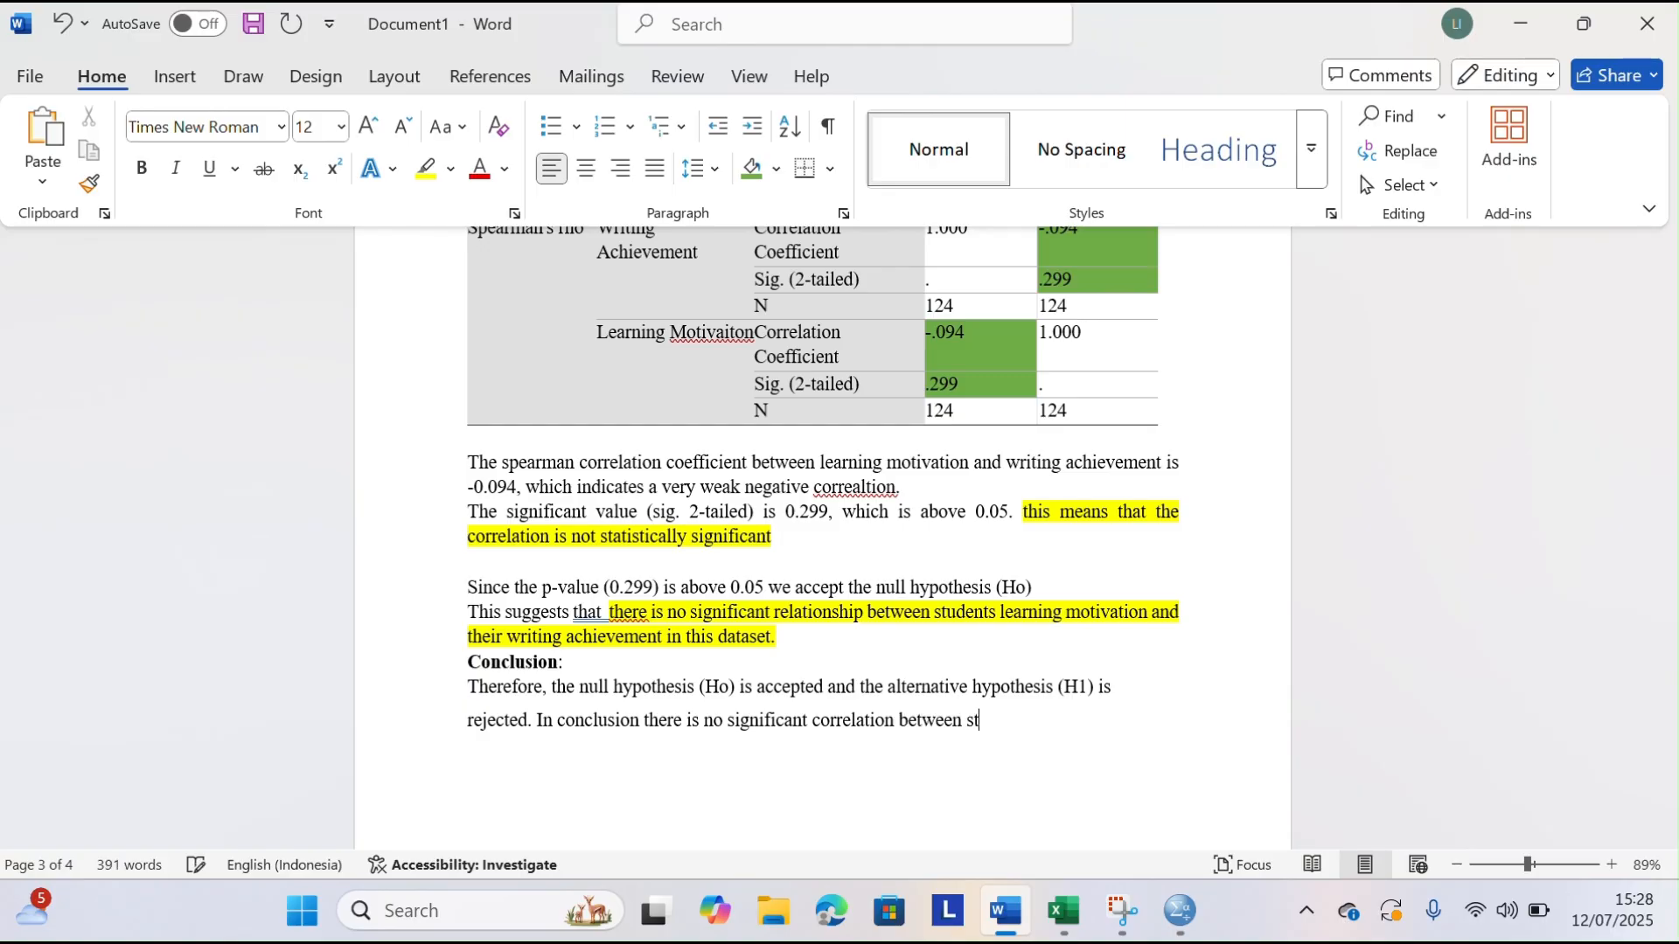
type("udents learninf")
Continue the second conclusion sentence with "students learning motivation"
key("BackSpace")
type("ng motiv")
type("ation ")
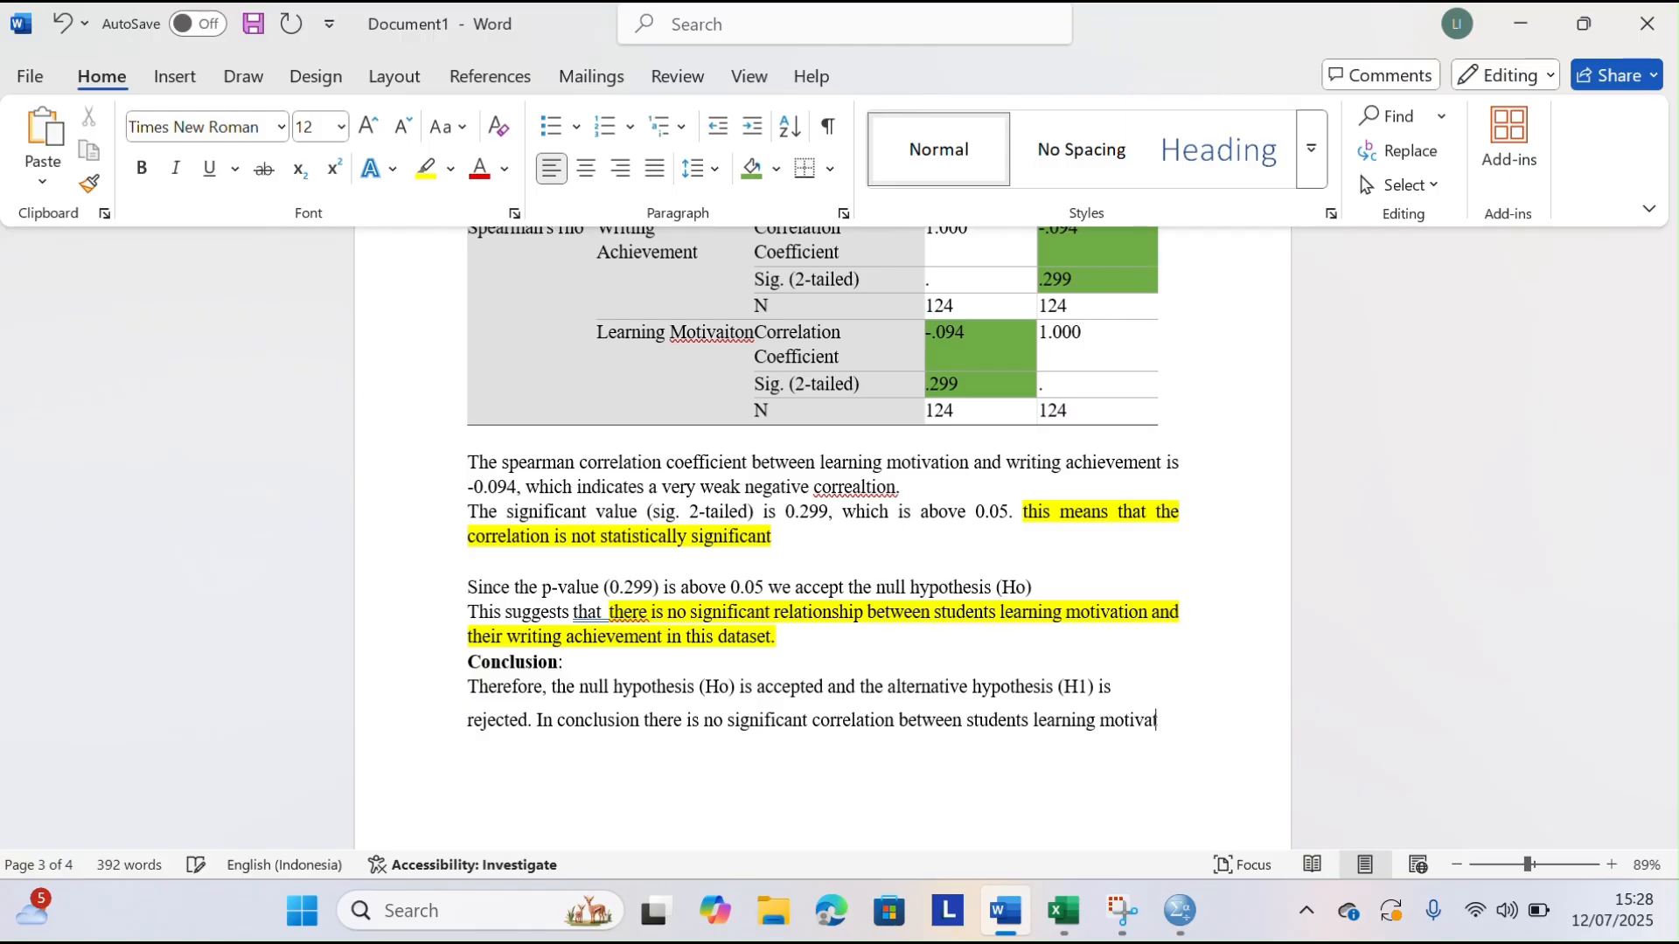
type("and their")
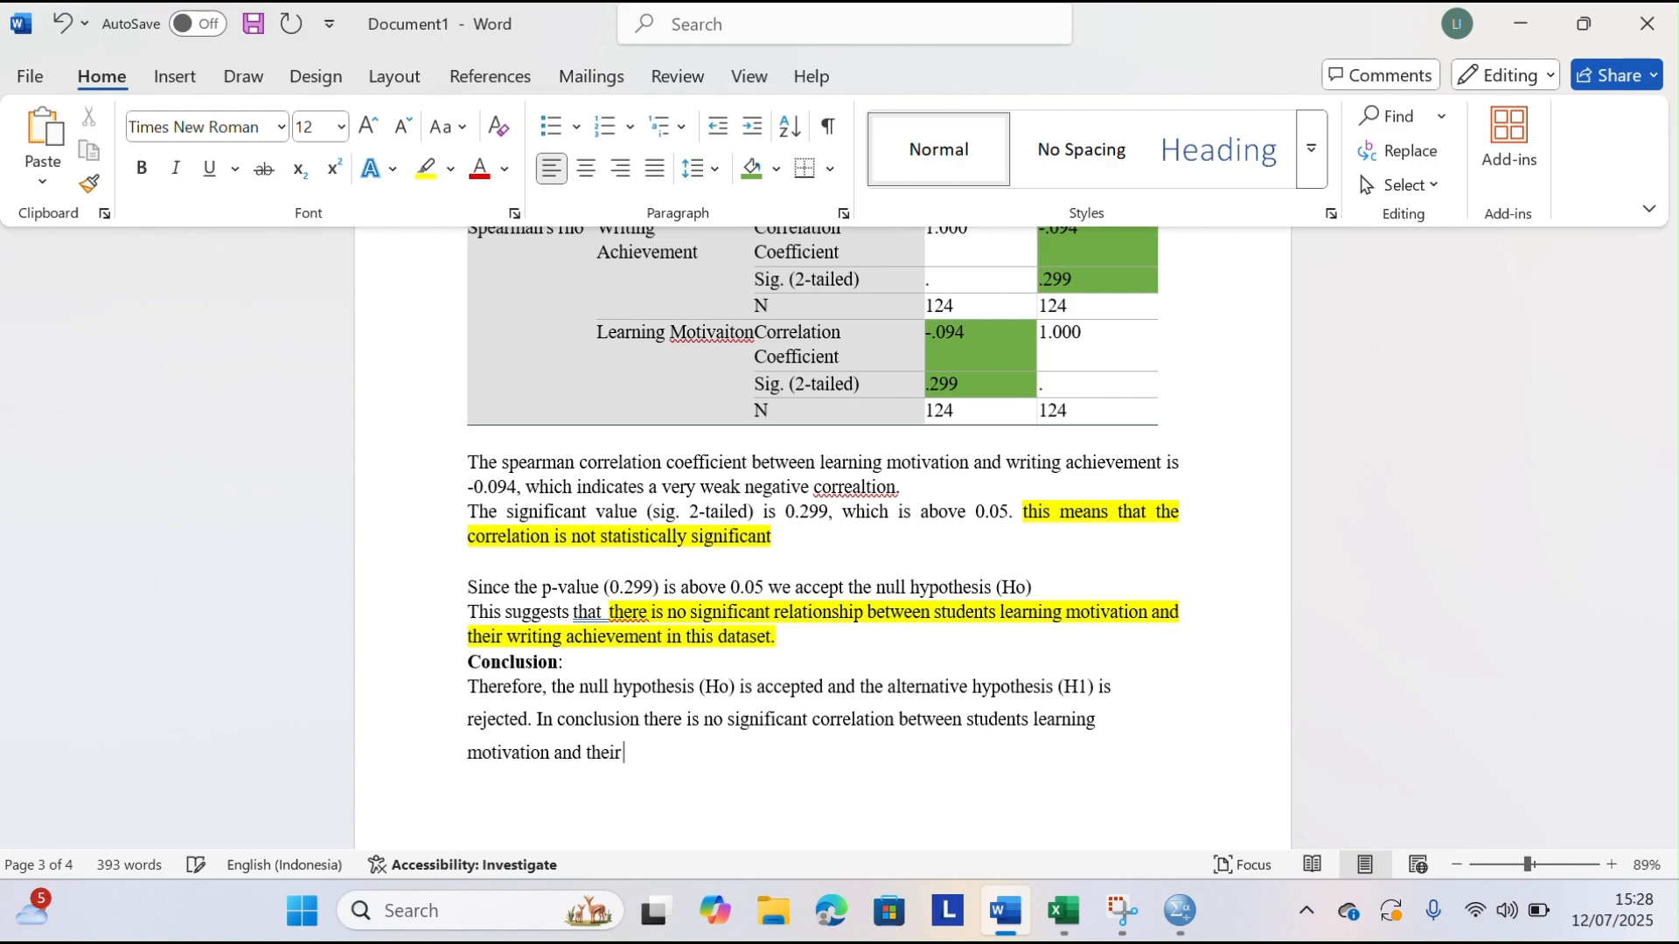
type(" writing achievement ")
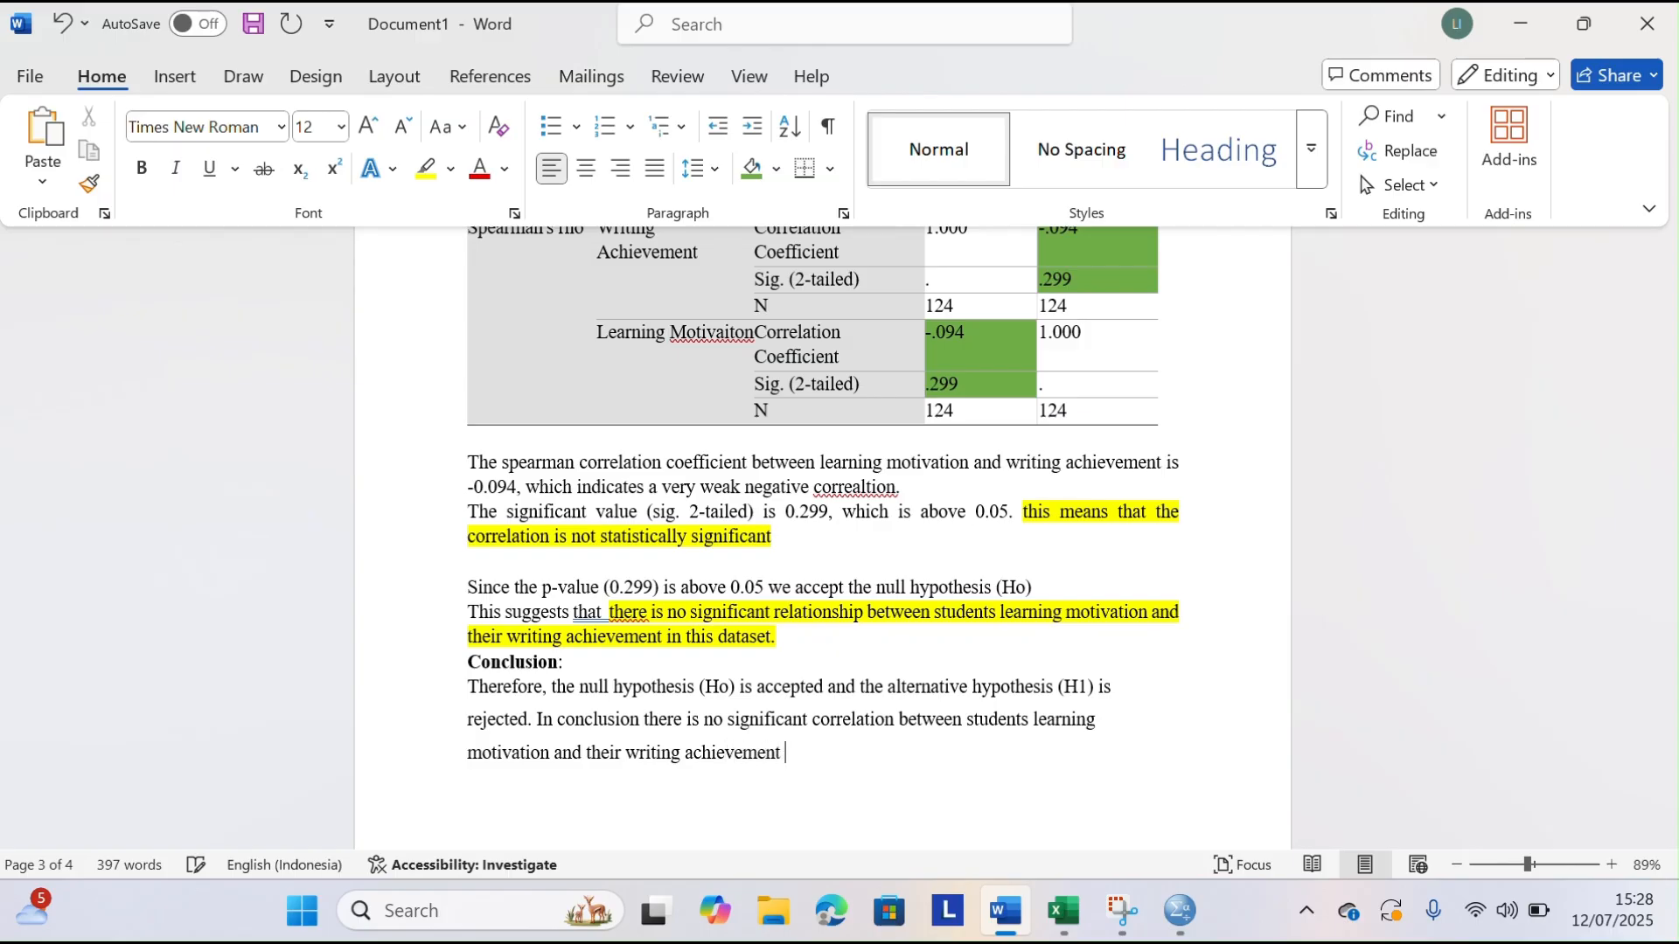
type("in the")
Finish the second conclusion sentence with "in this sample or data."
key("BackSpace")
key("BackSpace")
key("BackSpace")
type("his sampel or data.")
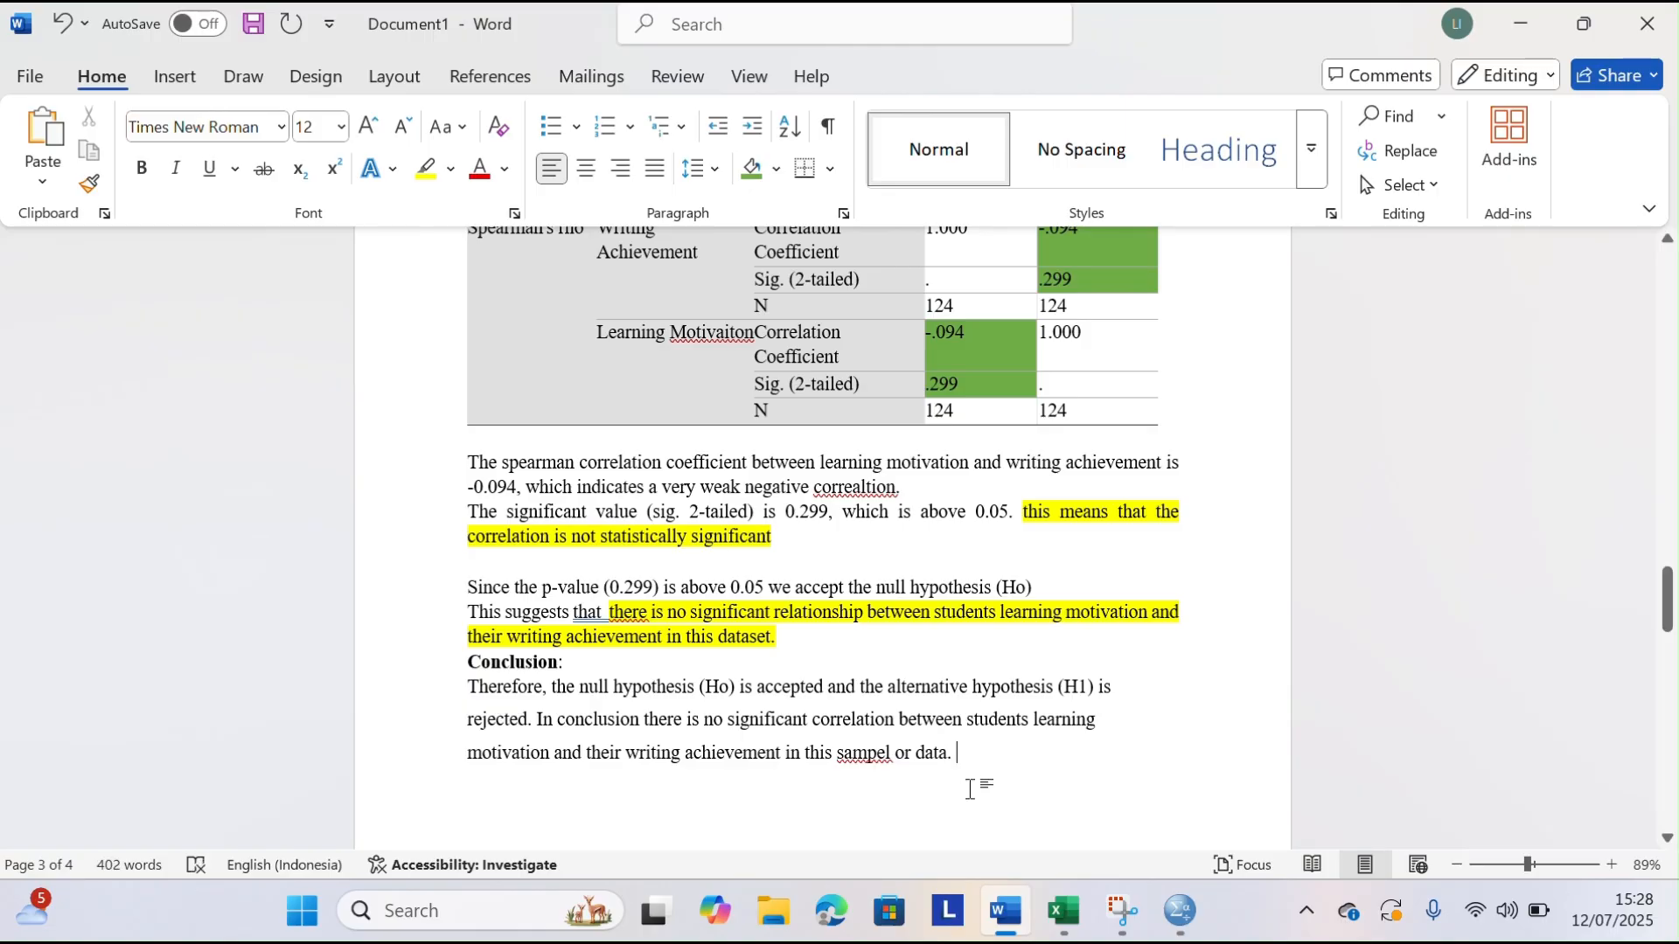
left_click(891, 759)
key("BackSpace")
key("BackSpace")
type("le")
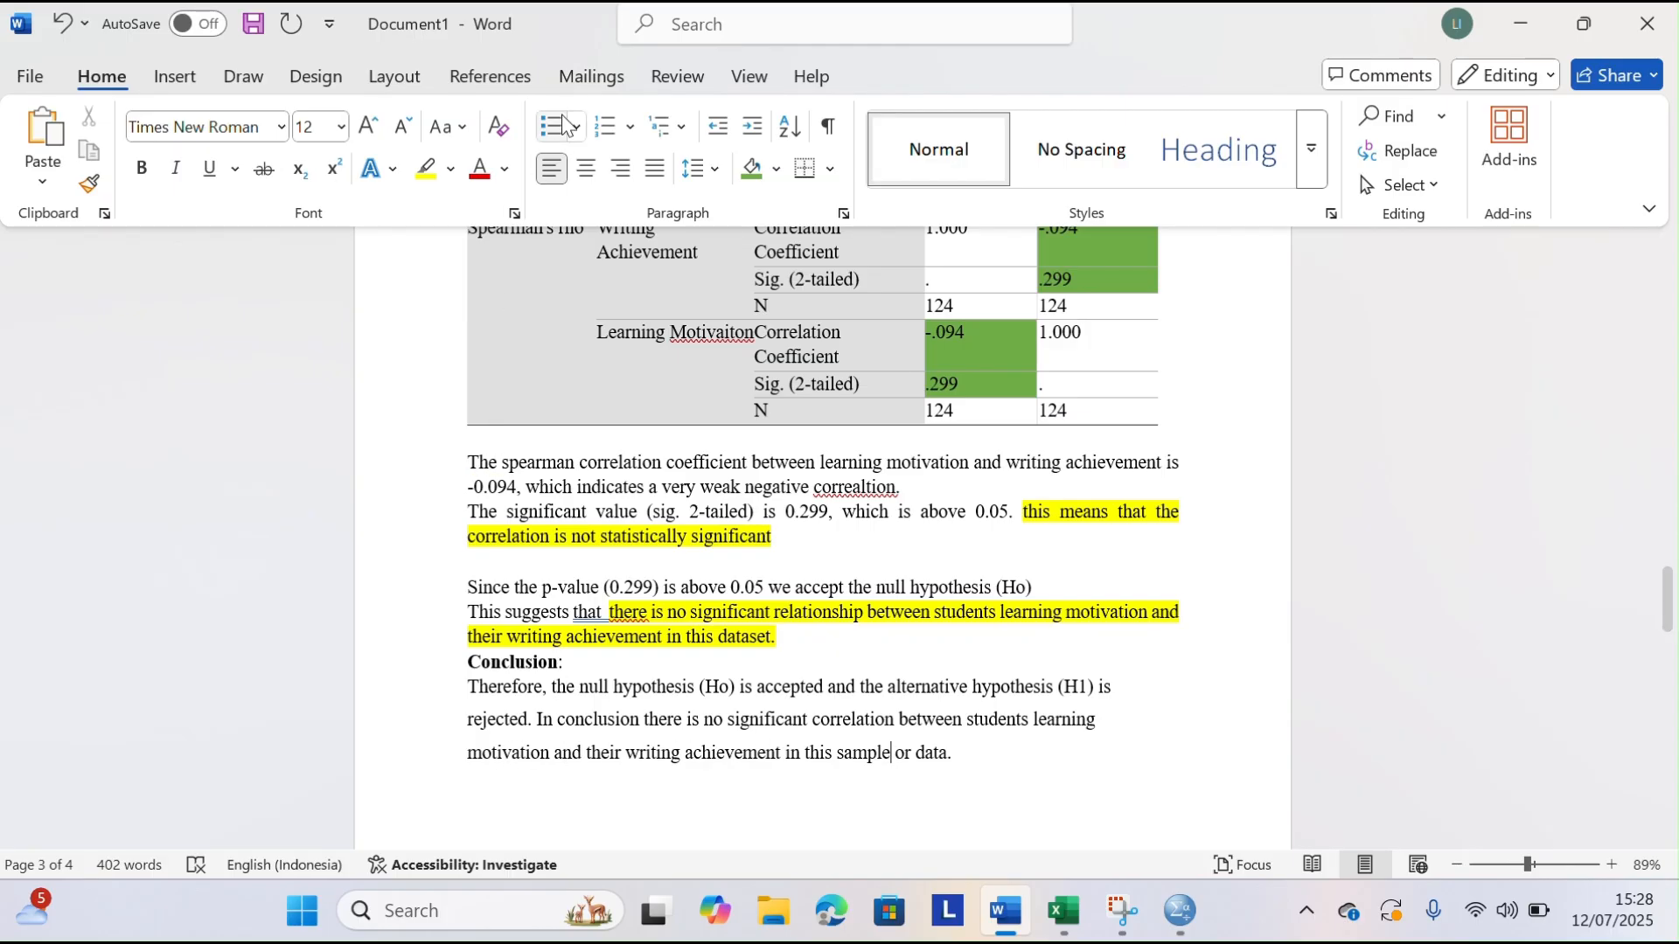
Switch to the SPSS output to view the Nonparametric Correlations table, and return to the Word document
key("super+shift+s")
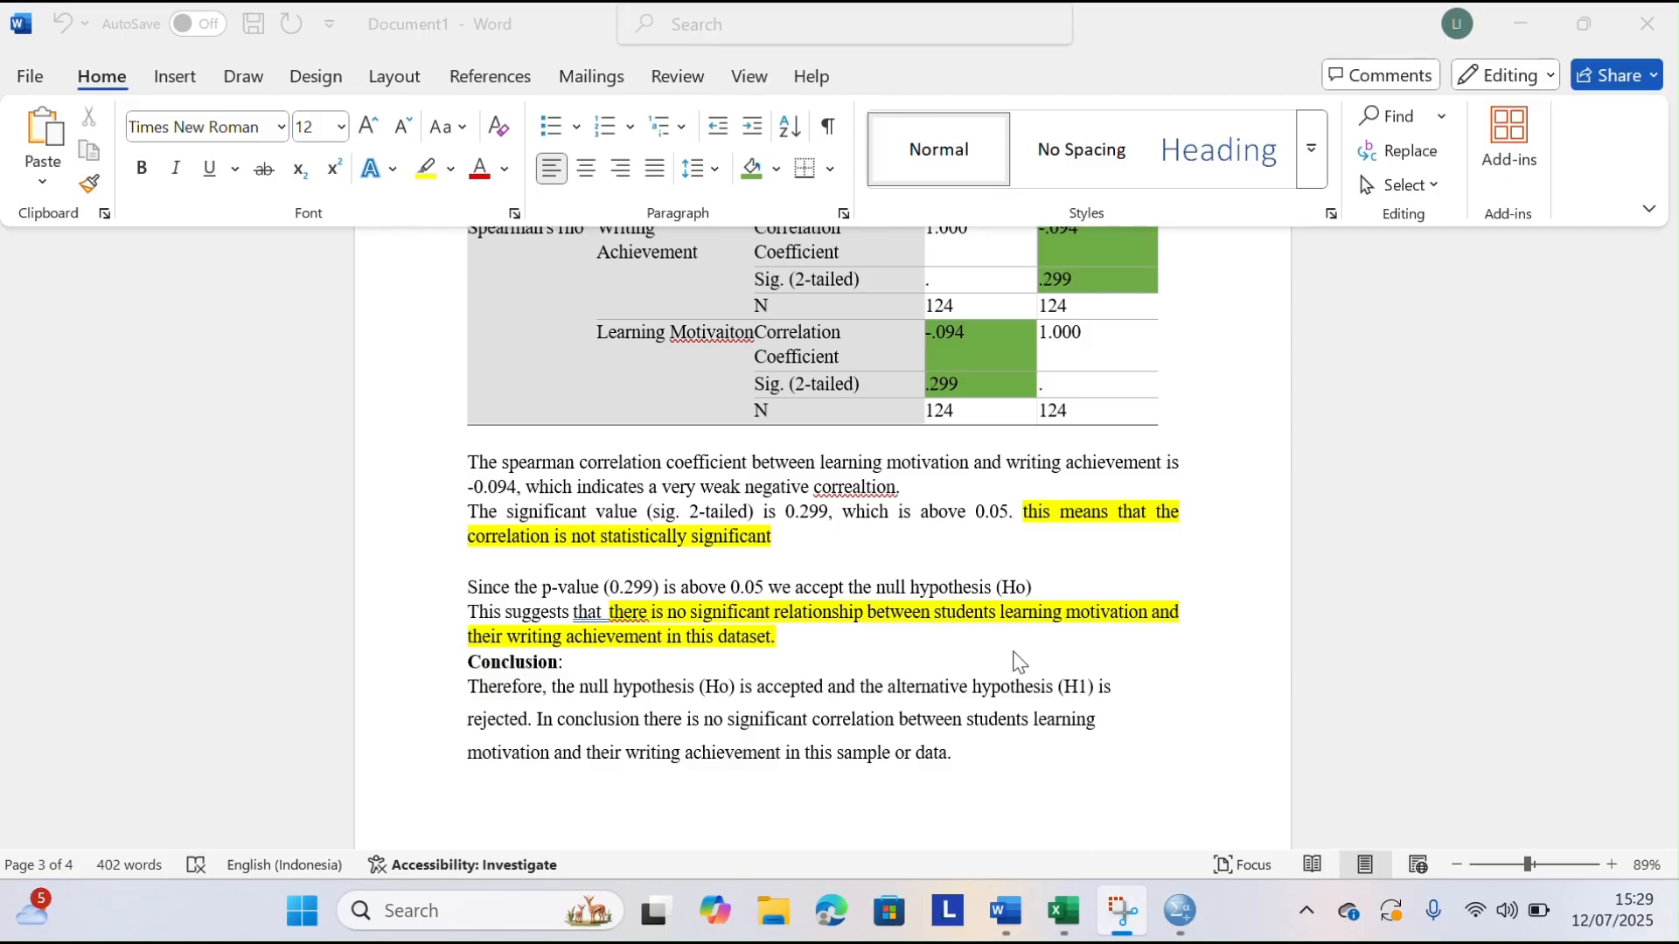
mouse_move(1174, 912)
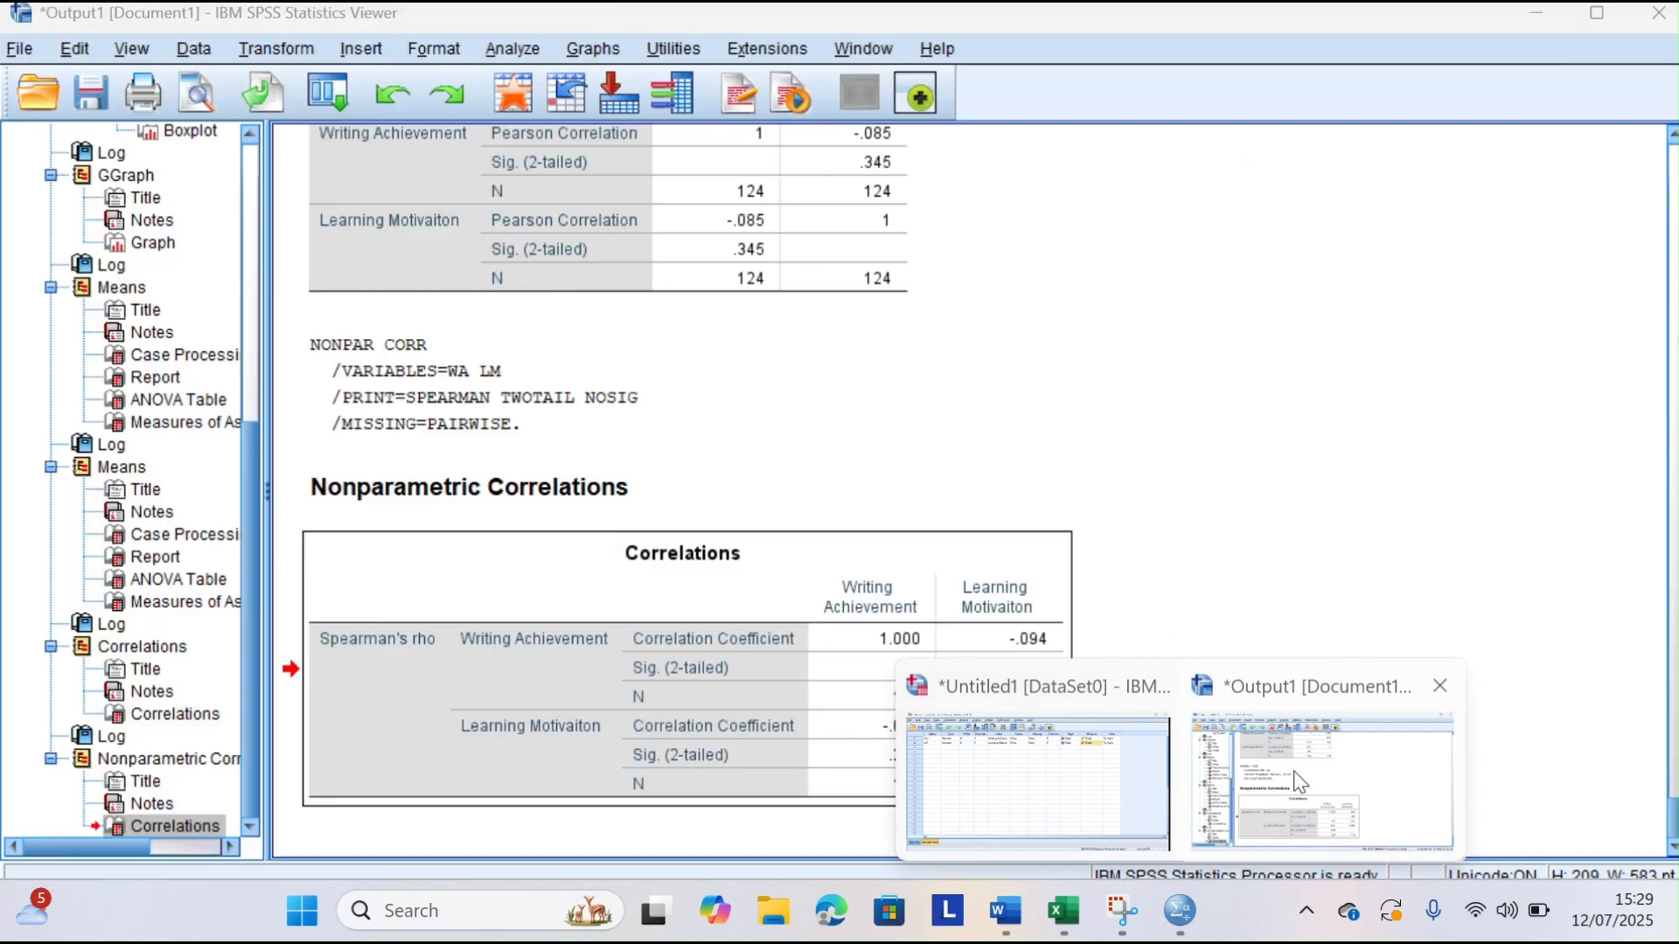
left_click(1299, 780)
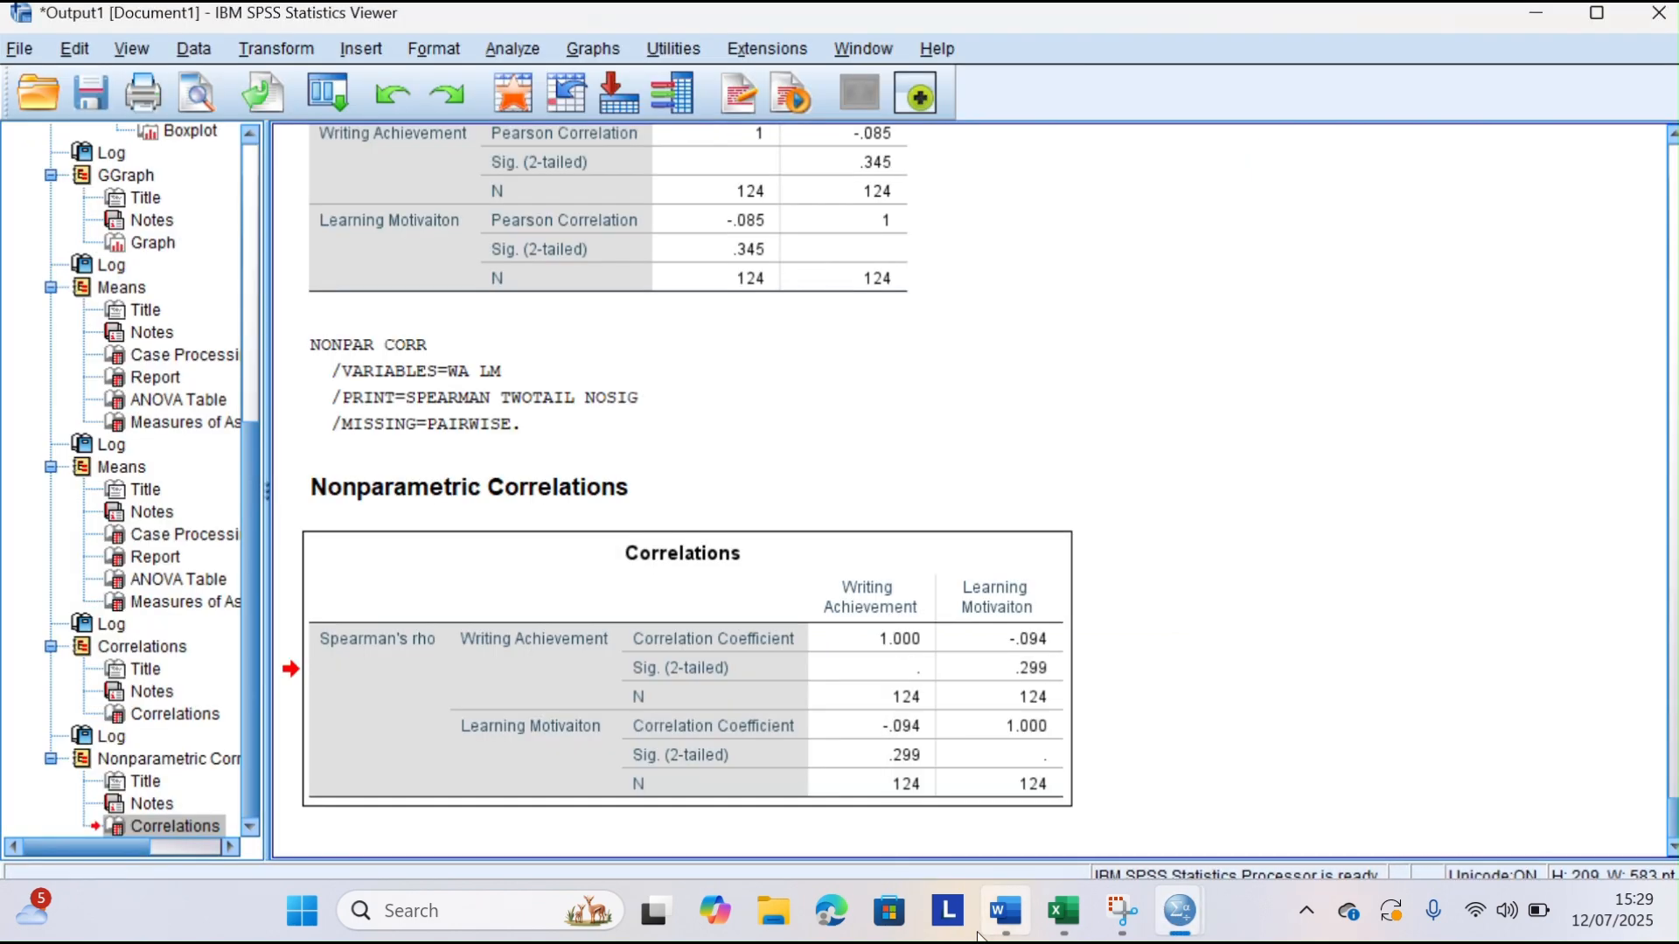
left_click(1006, 925)
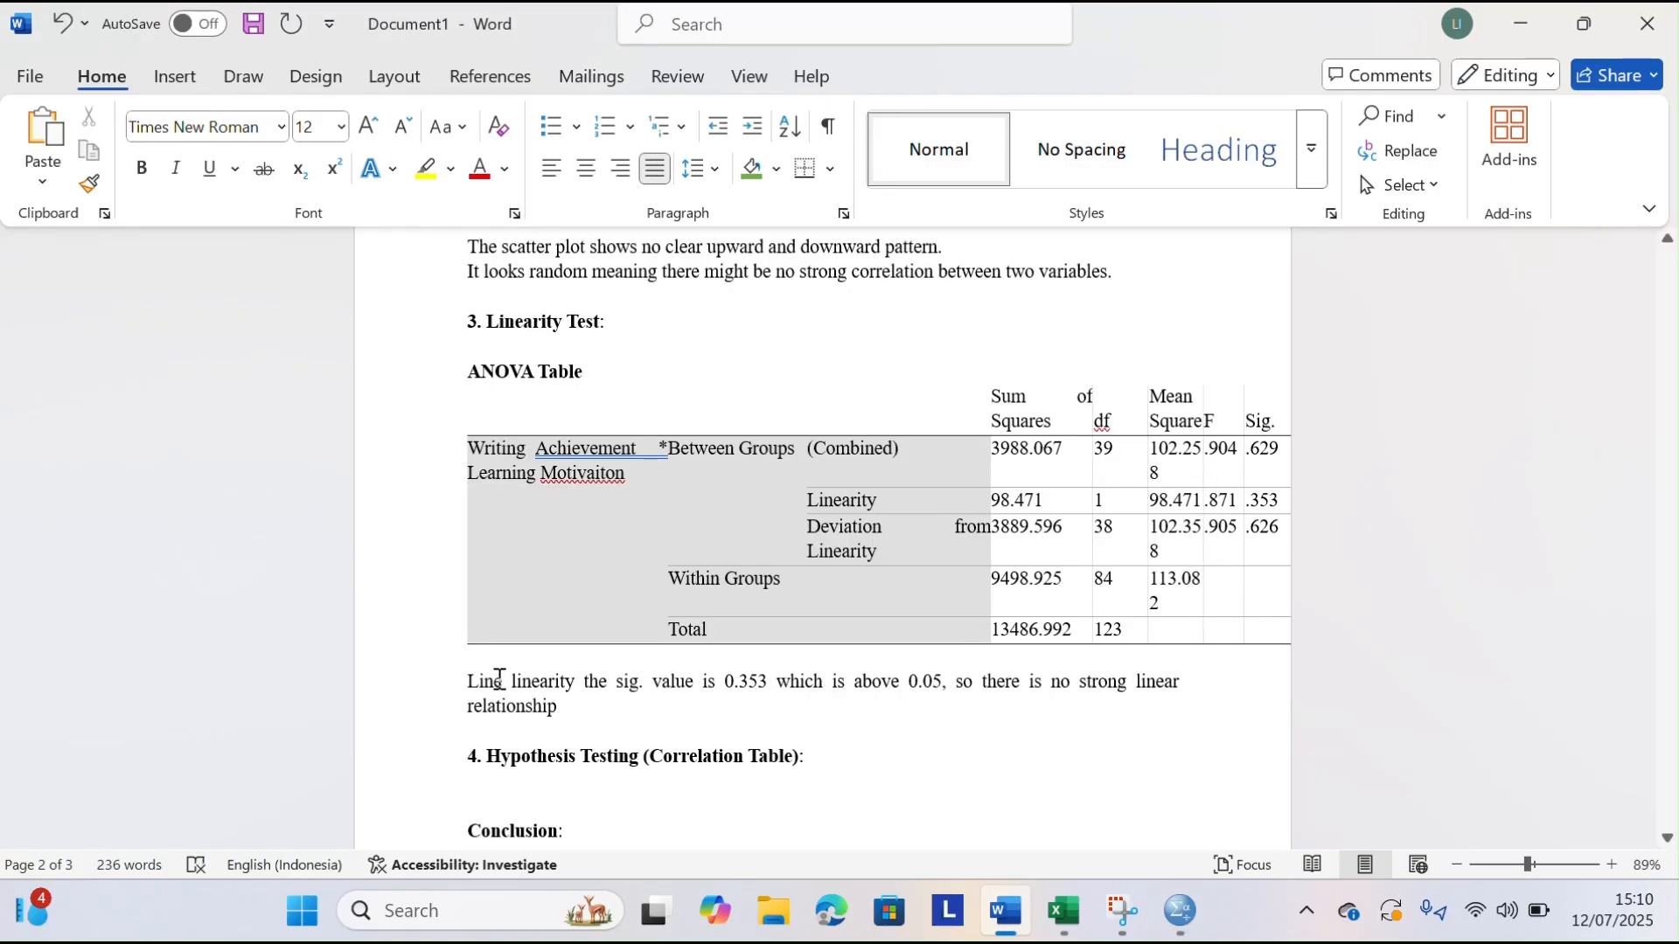
Begin a new line below the linearity interpretation under the ANOVA table with "Also dev"
left_click(656, 712)
key("Return")
type("also")
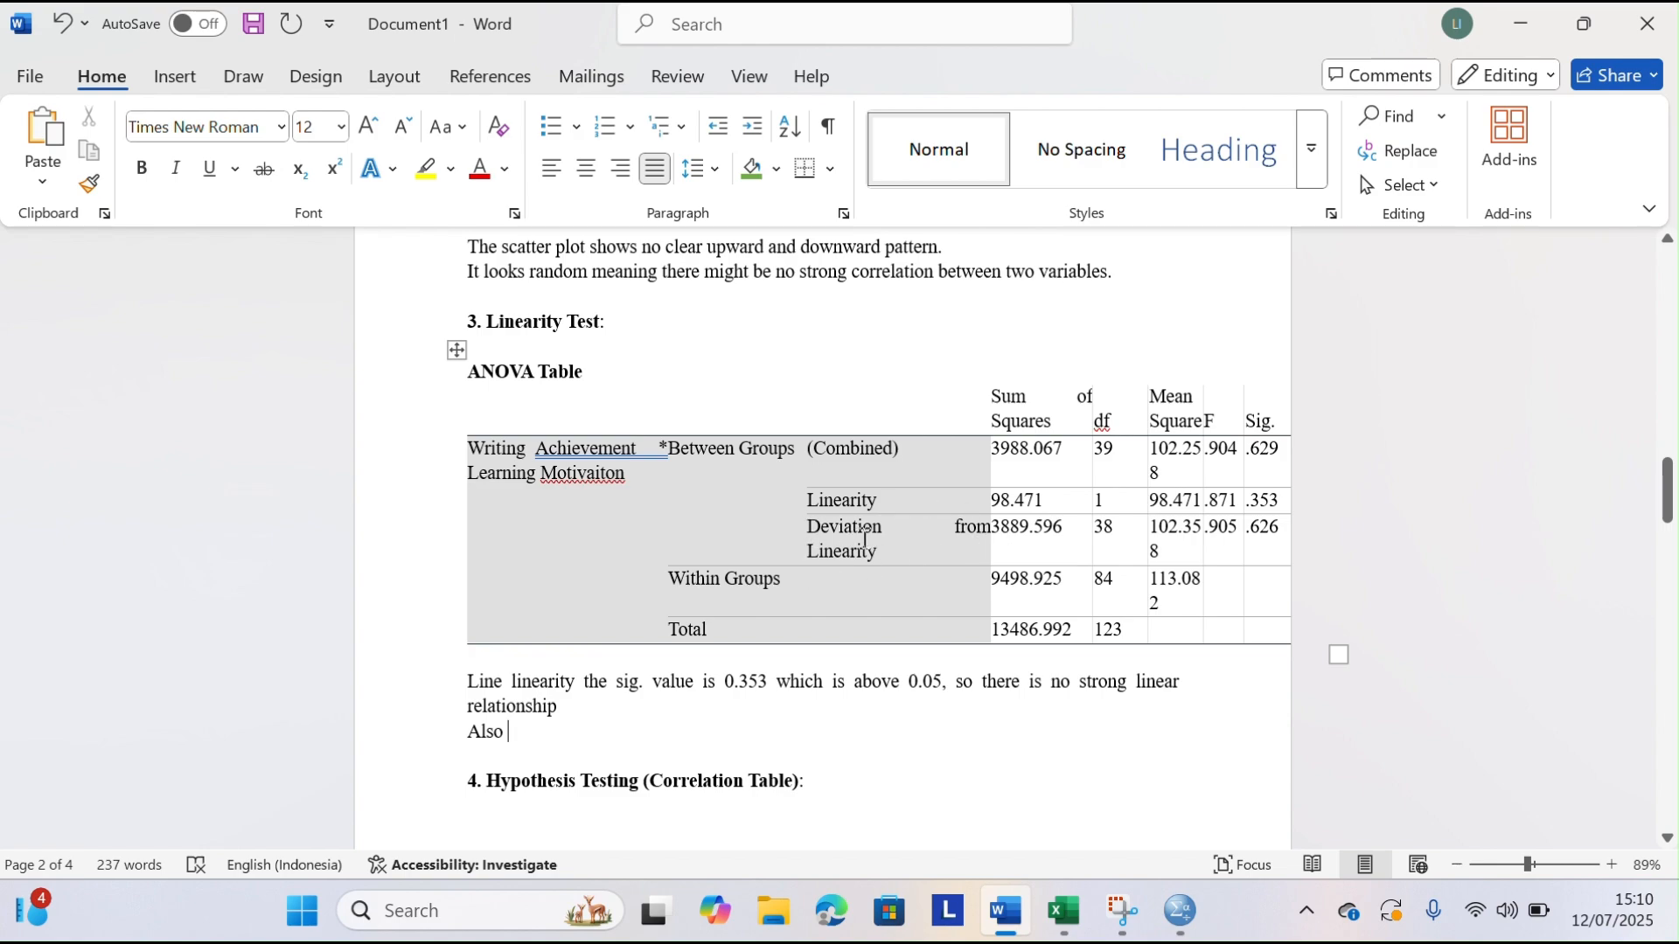
type("devit")
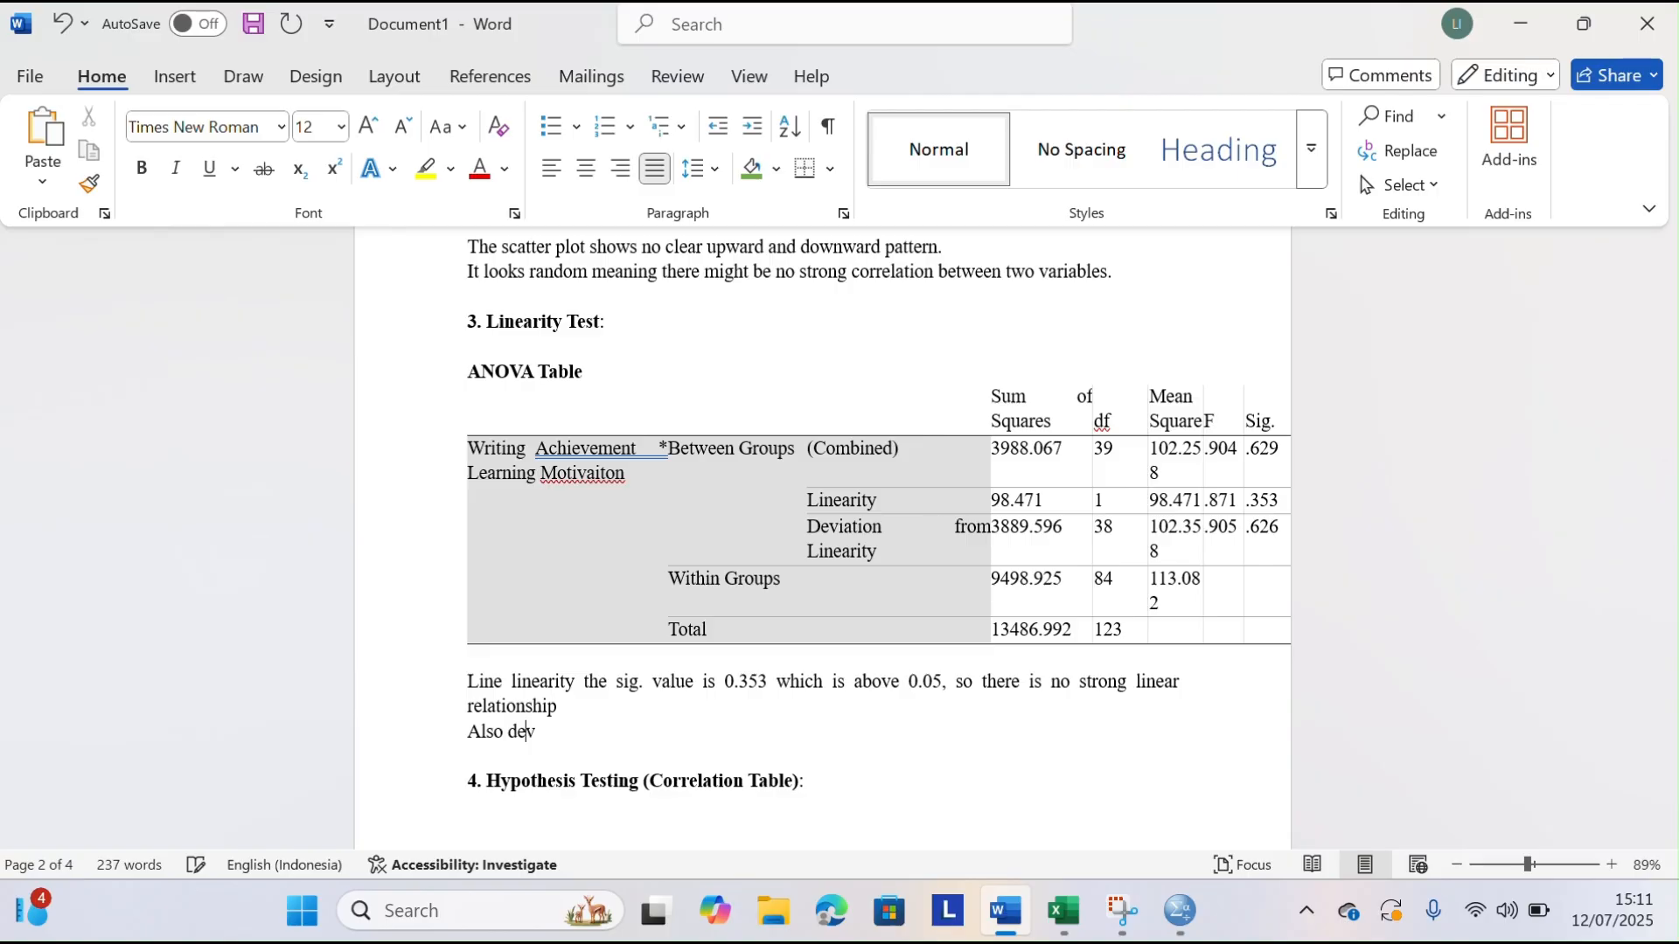